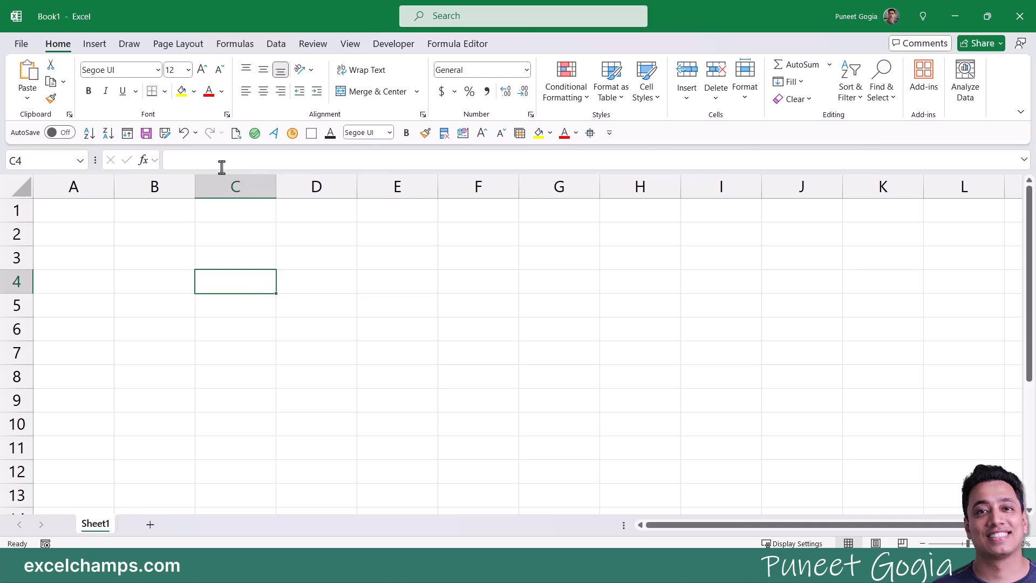
Step: Switch the ribbon to the Data tab to show the Get & Transform Data commands
click(276, 45)
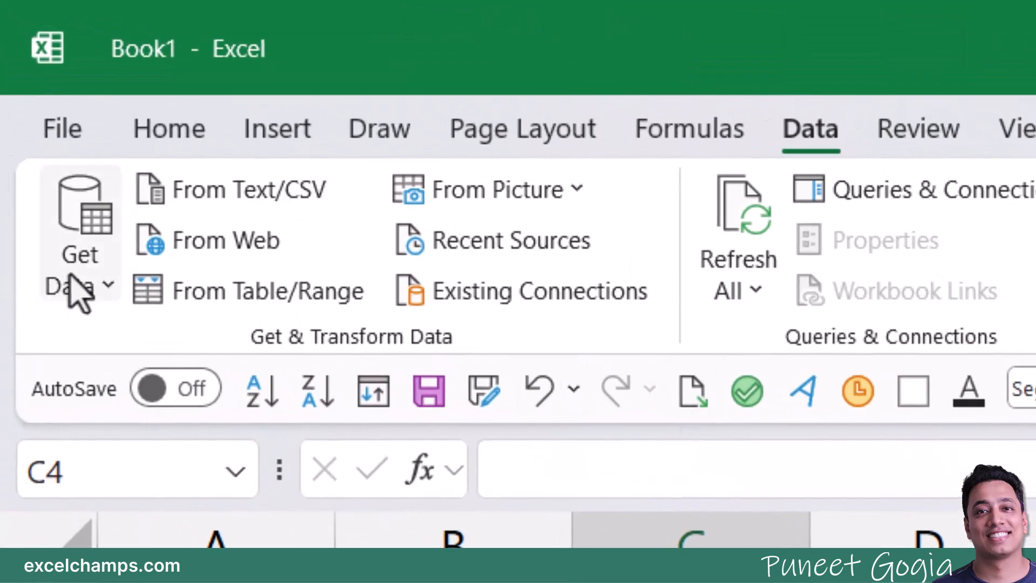
Step: Browse the Get Data list of import sources
click(78, 292)
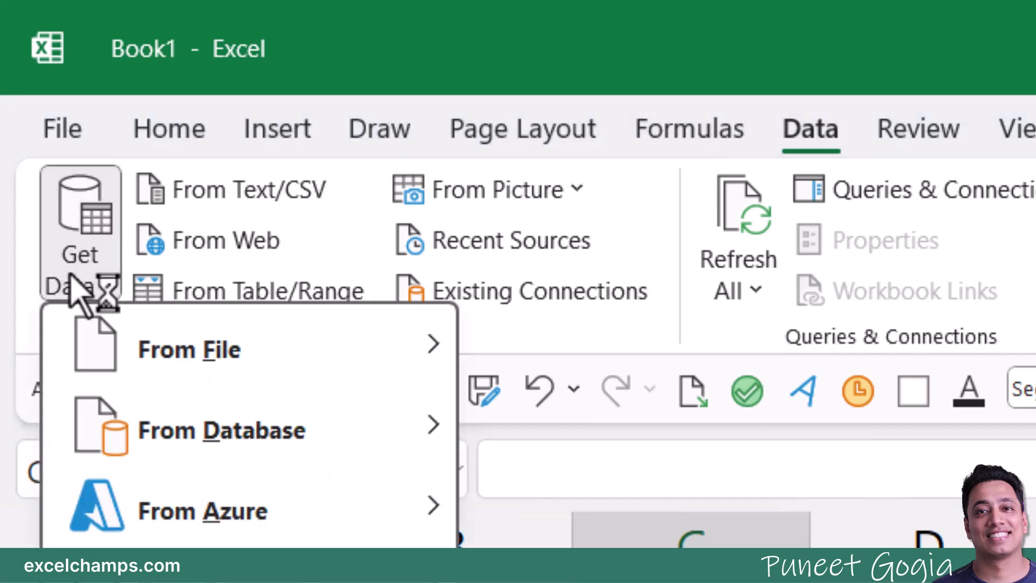
mouse_move(132, 316)
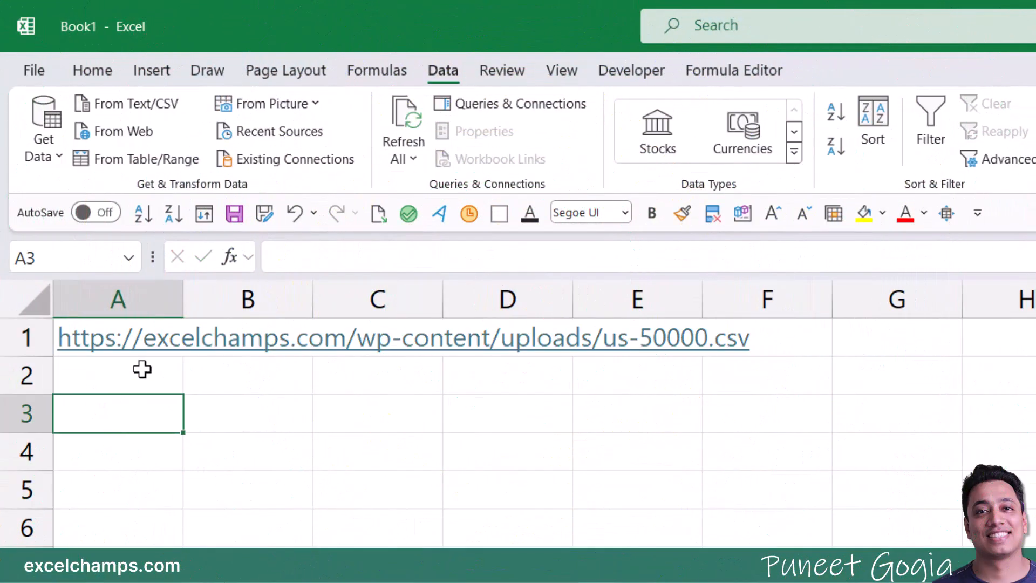
Step: Revert the A1 hyperlink to plain text and start a From Web import
key(ctrl+z)
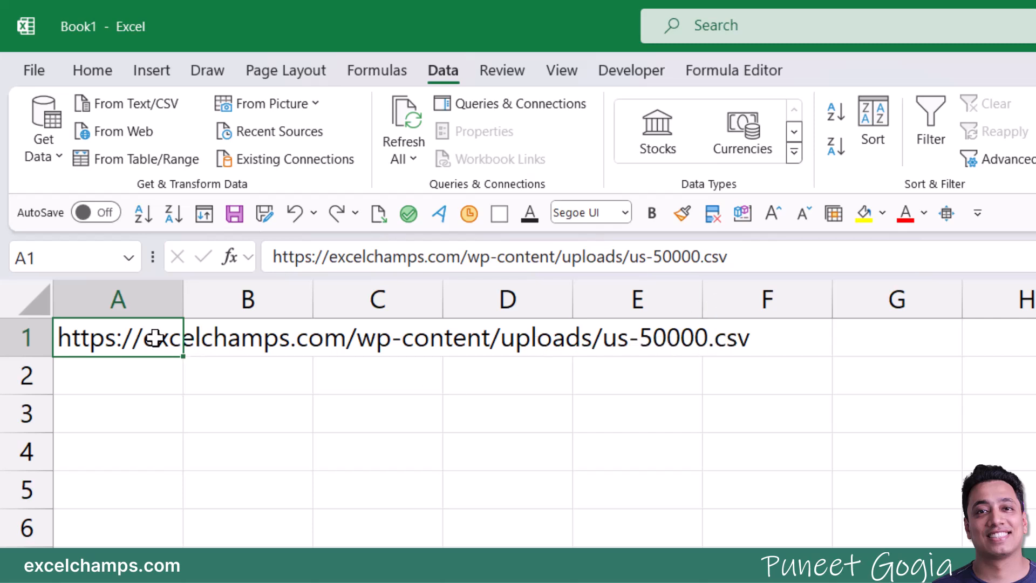
click(48, 142)
mouse_move(85, 198)
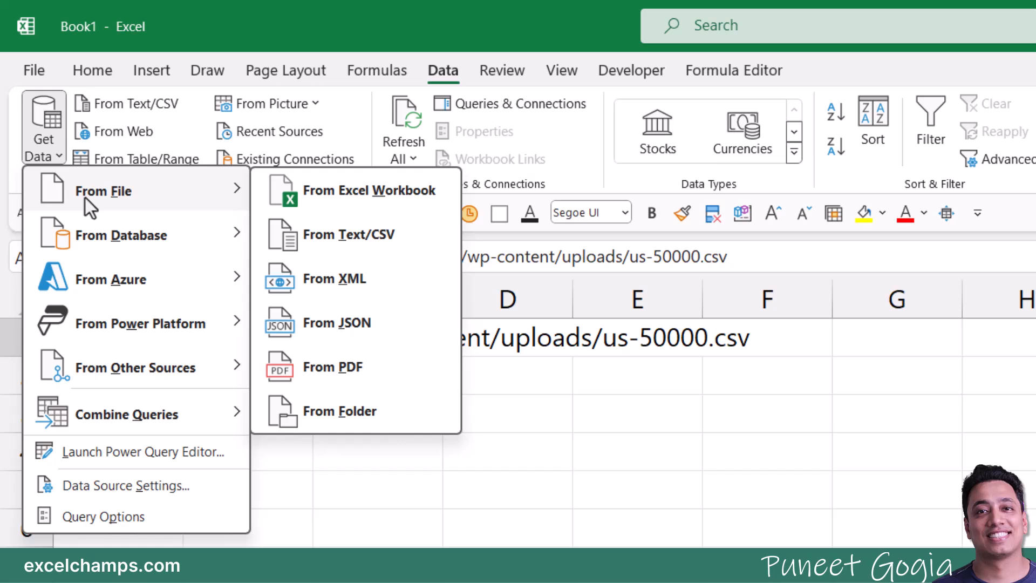
mouse_move(121, 370)
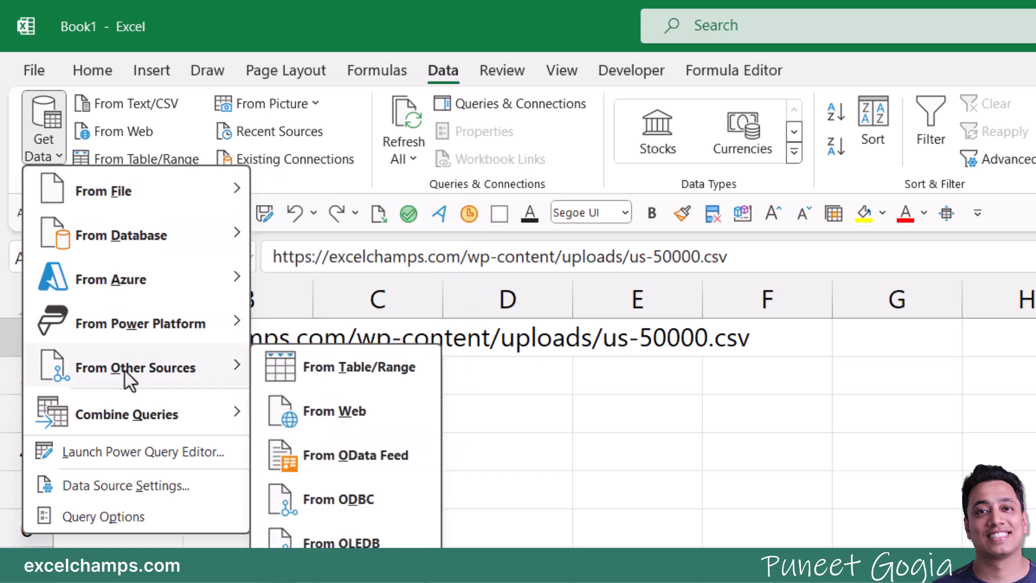
click(490, 481)
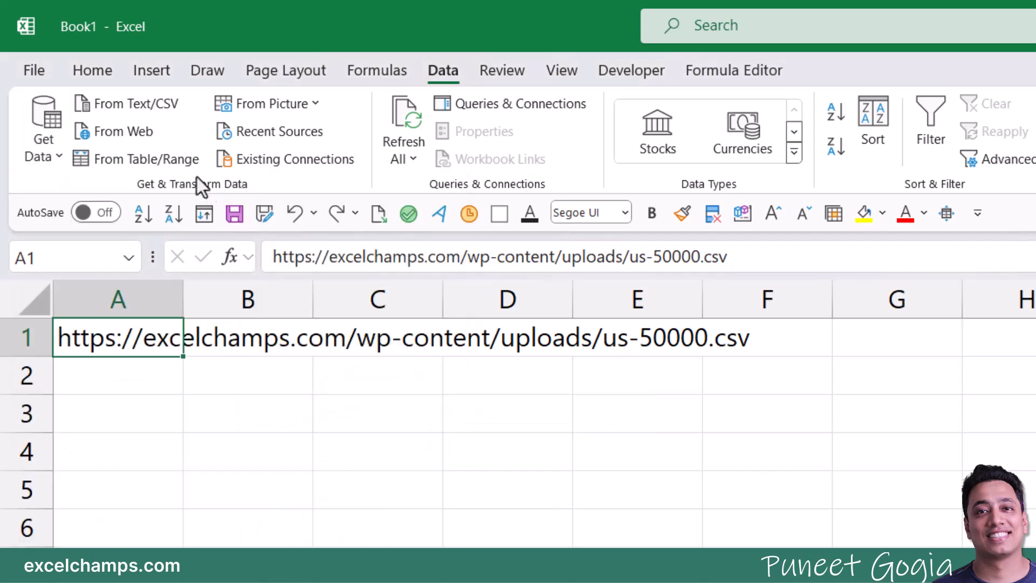
click(32, 135)
click(125, 133)
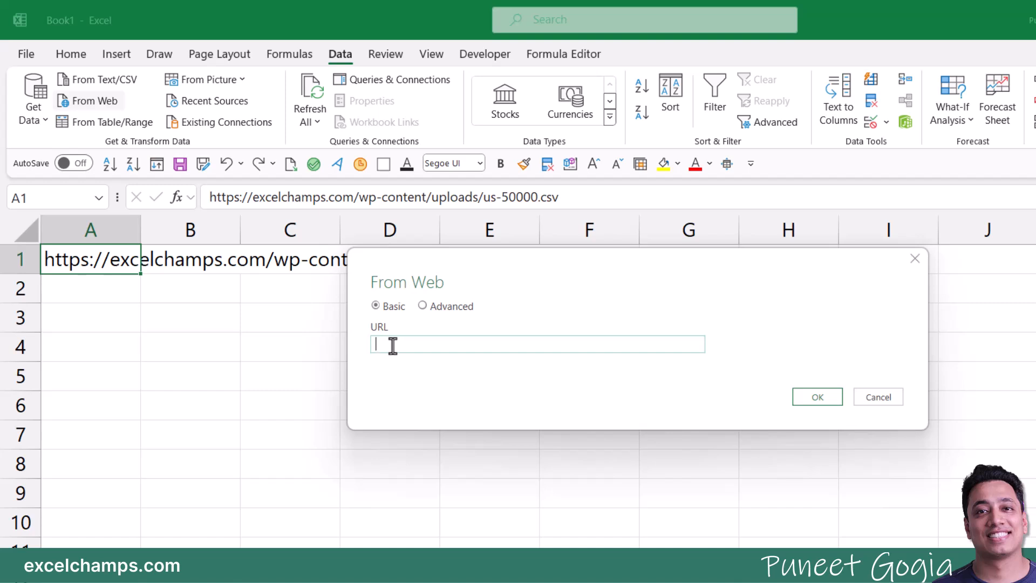
Step: Paste the us-50000.csv link into the From Web URL box and fetch the file
text(https://excelchamps.com/wp-content/uploads/us-50000.csv)
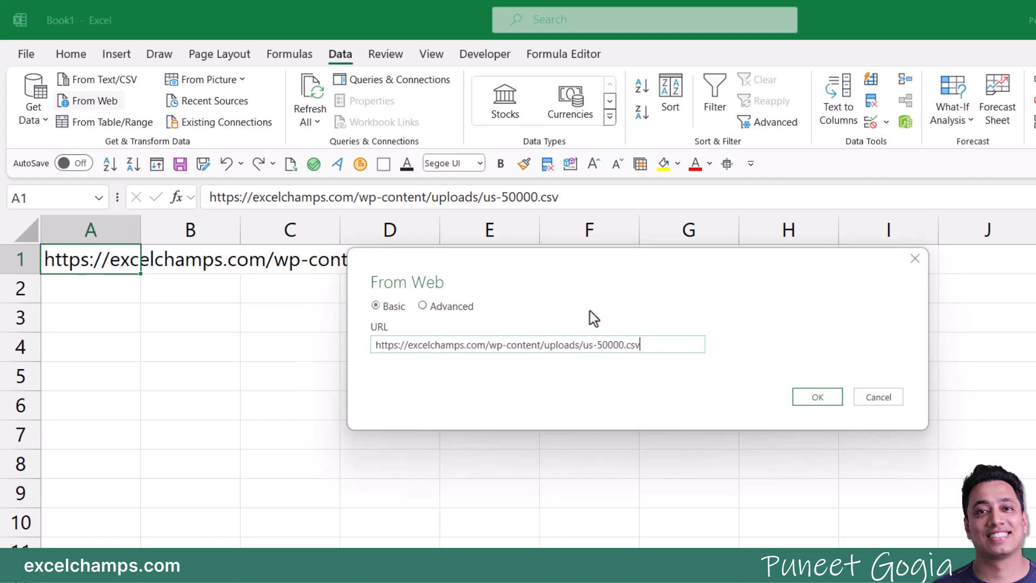
click(802, 402)
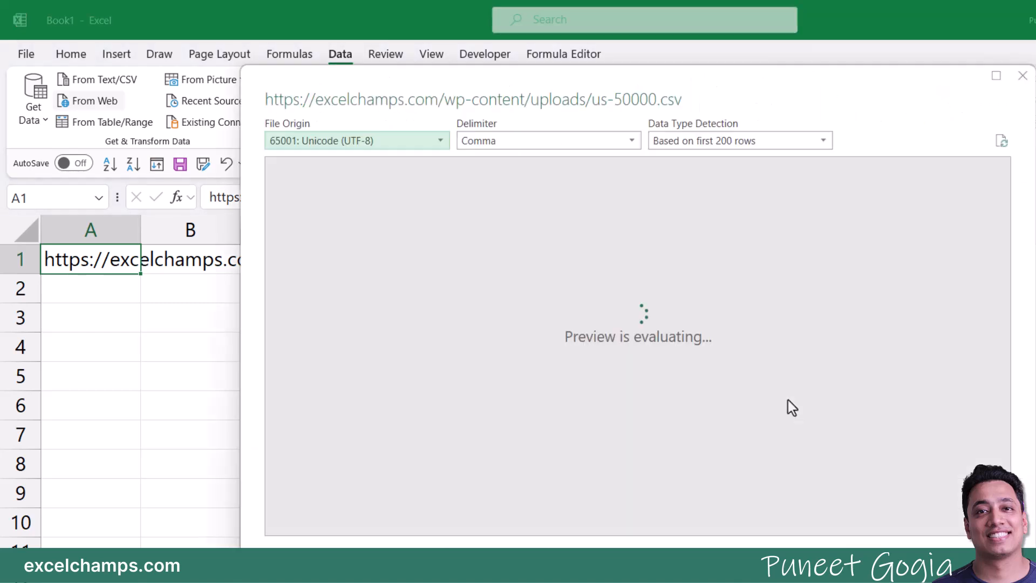
Step: Review the us-50000.csv preview columns, then send the data to Power Query for transformation
drag(449, 92, 393, 78)
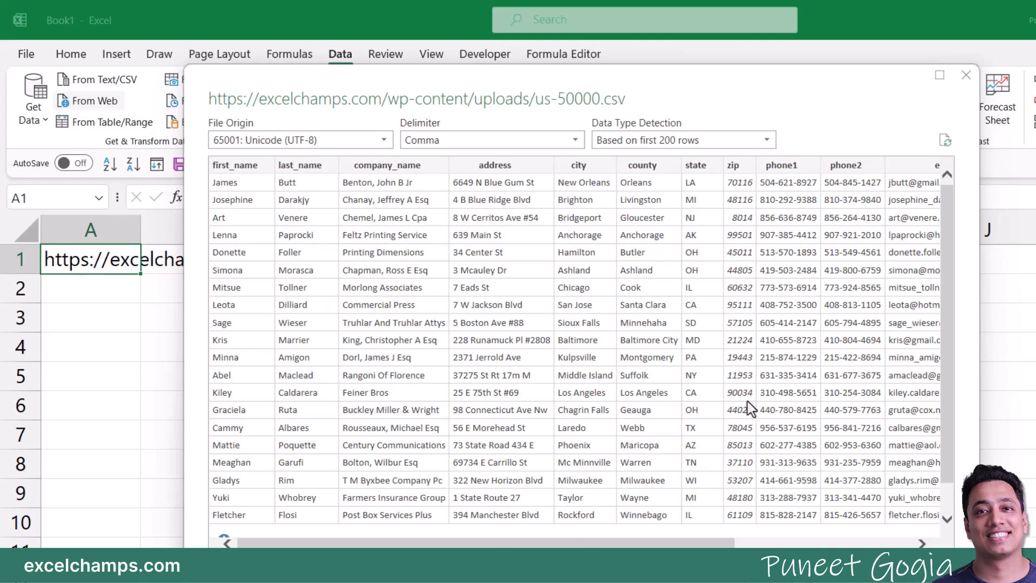
mouse_move(580, 543)
mouse_down()
mouse_move(796, 545)
mouse_move(566, 545)
mouse_up()
drag(667, 543, 644, 540)
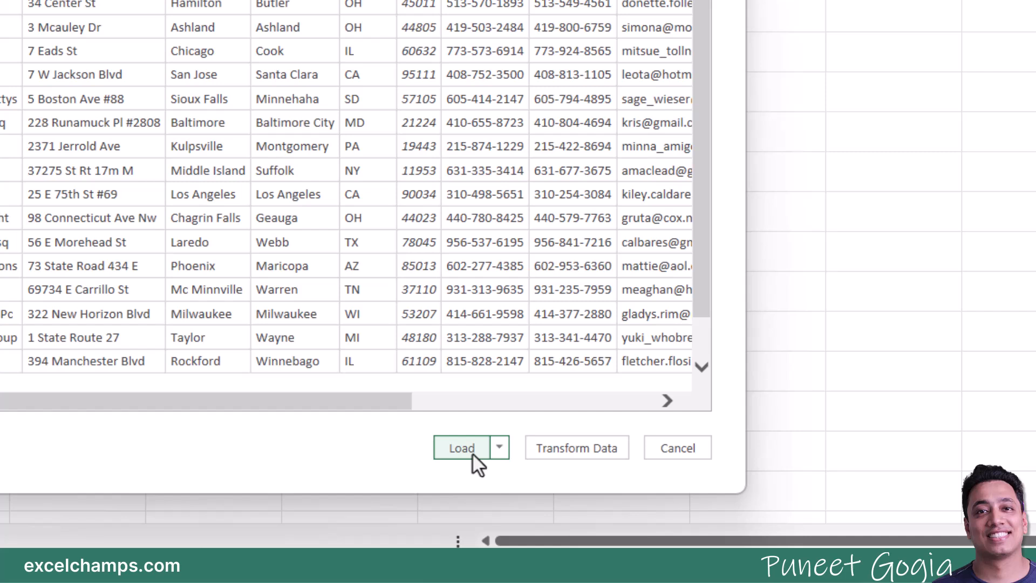
click(552, 455)
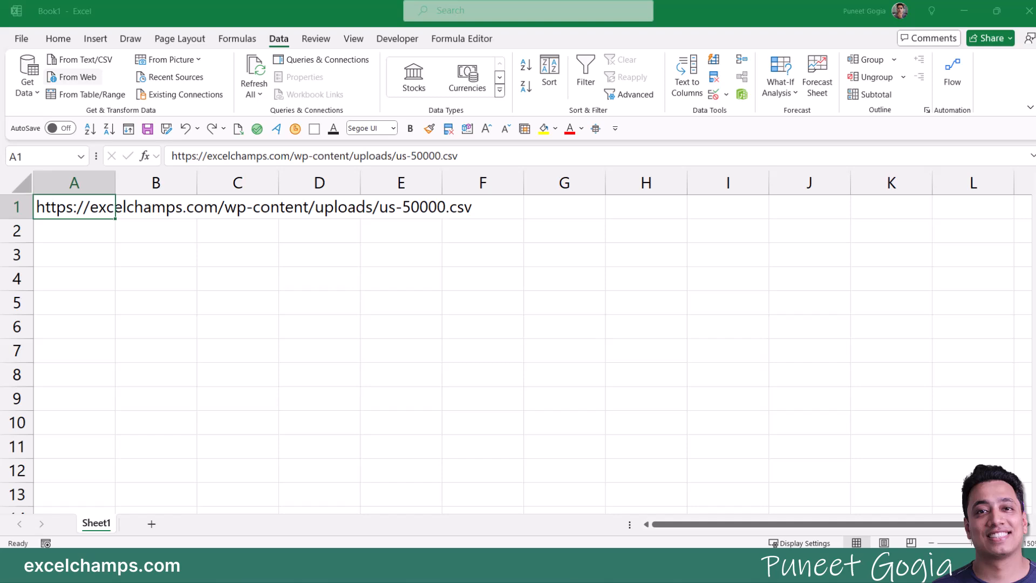
Step: Maximize the Power Query Editor, browse the us-50000 data, and load it unchanged into Excel
drag(232, 464, 630, 51)
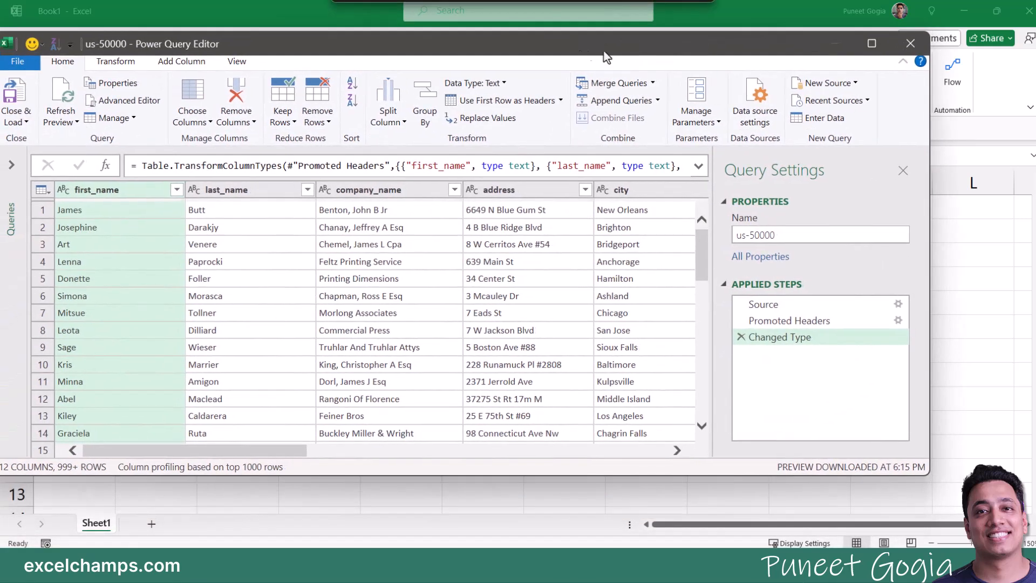
double_click(631, 51)
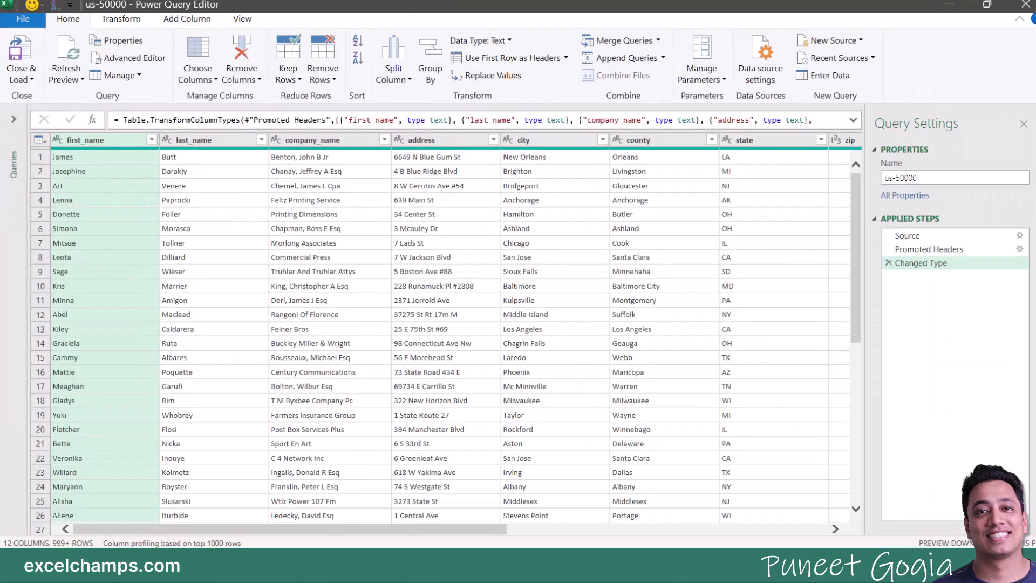
drag(193, 534, 134, 532)
scroll(297, 347, down, 5)
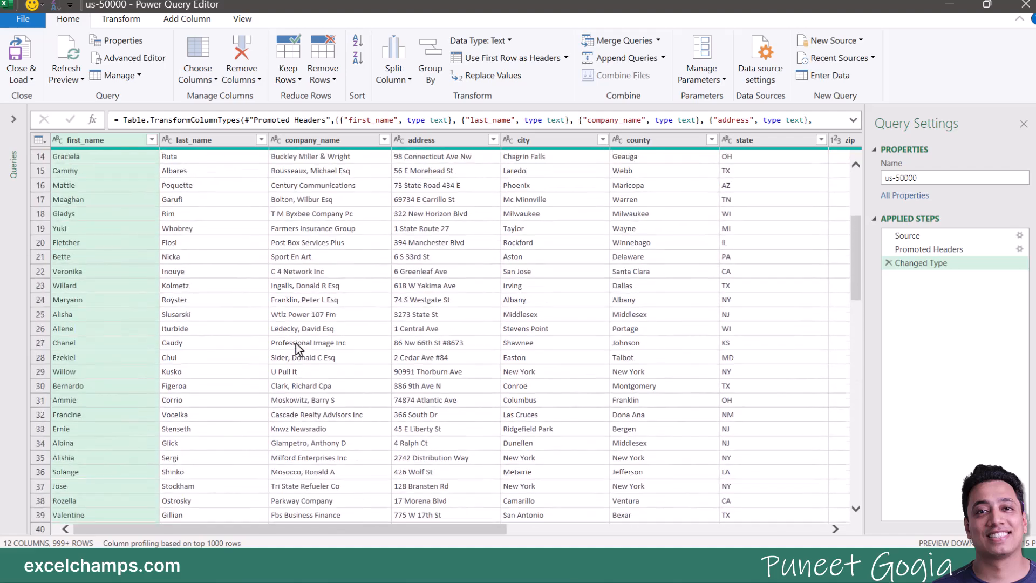
scroll(303, 345, up, 5)
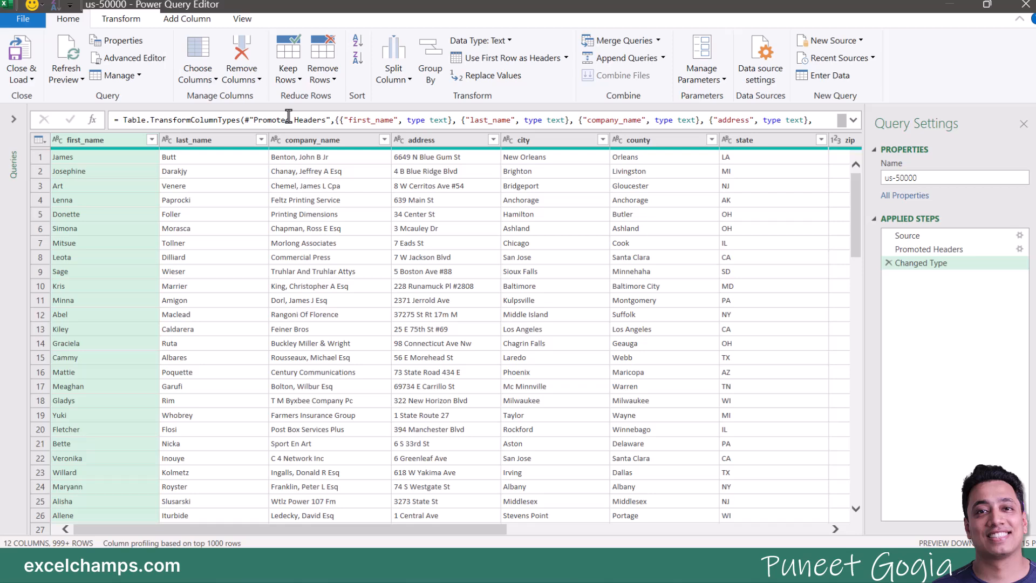
click(125, 23)
click(67, 21)
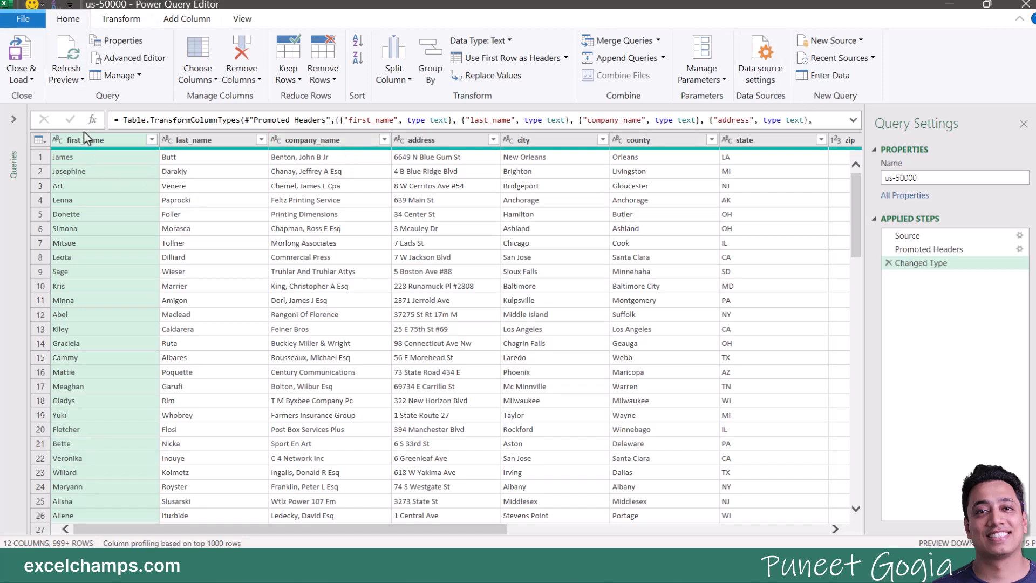
click(24, 58)
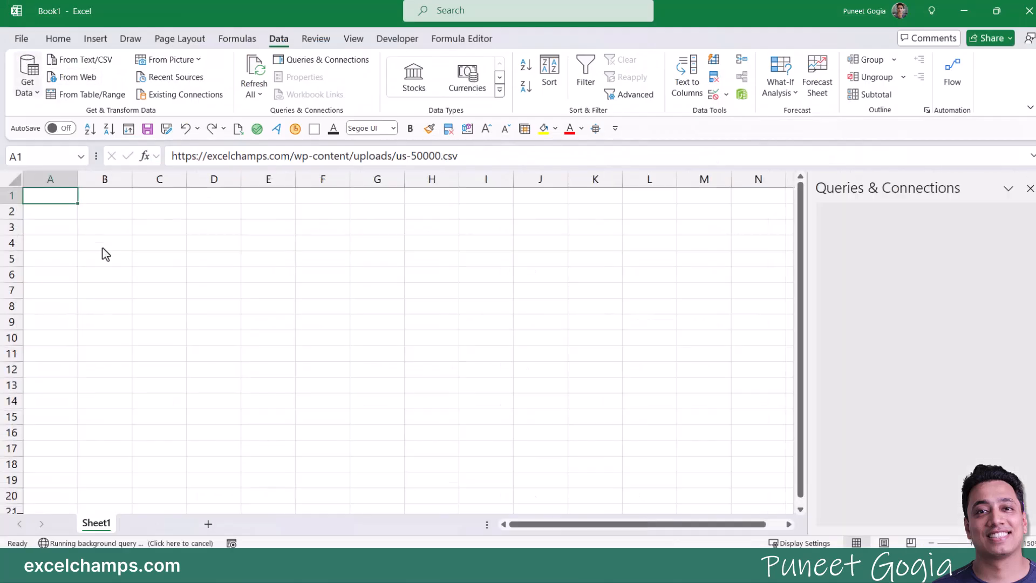
Step: Inspect the loaded 50,000-row us-50000 table and compare it with Sheet1 holding the URL
click(277, 356)
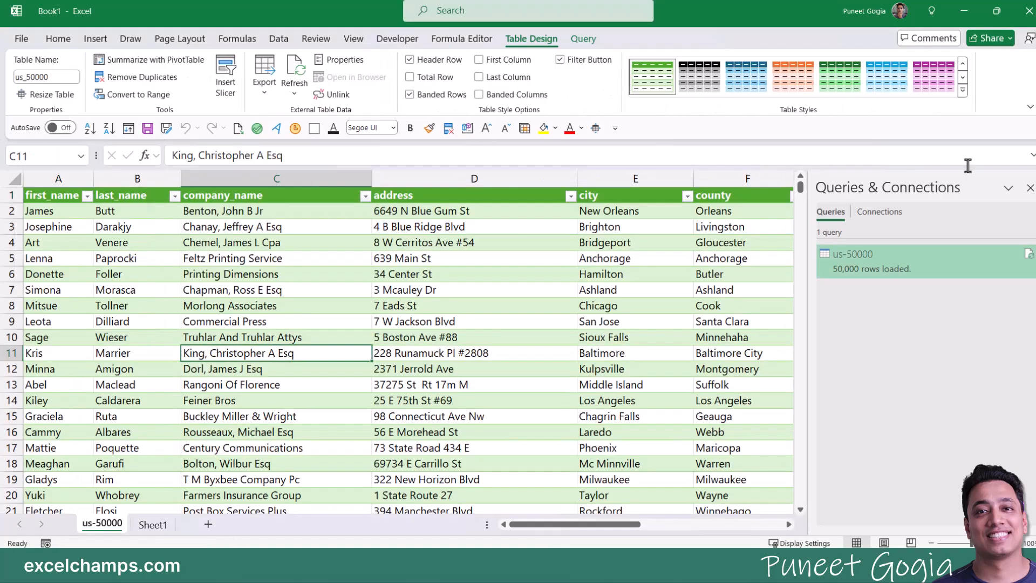
click(1030, 188)
drag(731, 523, 364, 326)
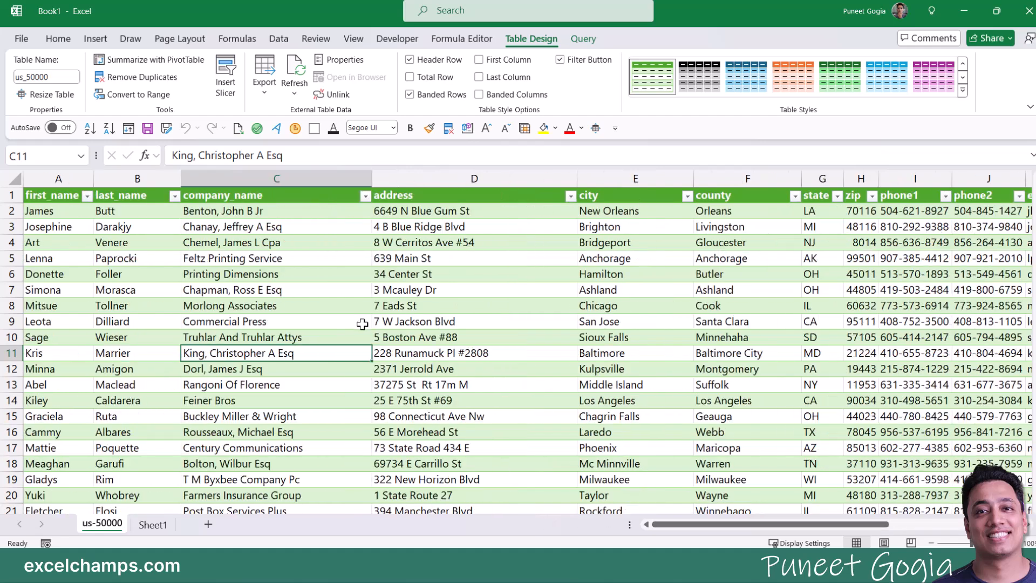
click(155, 525)
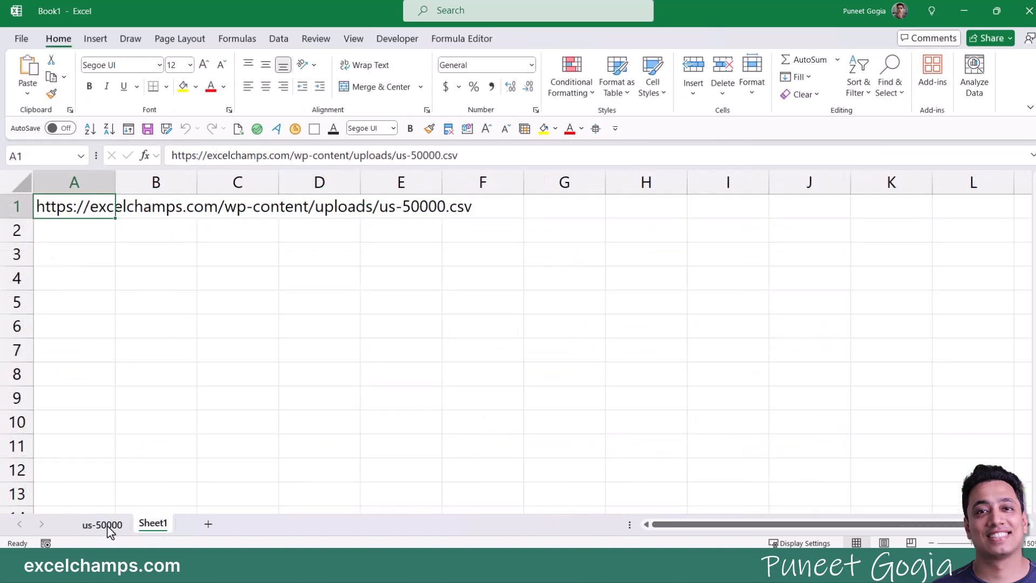
click(104, 524)
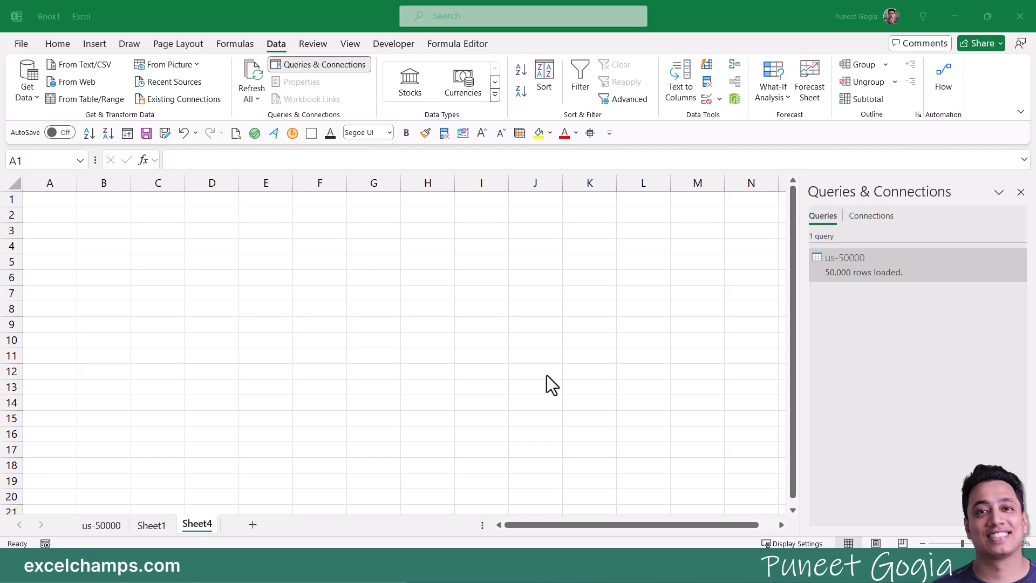
click(955, 16)
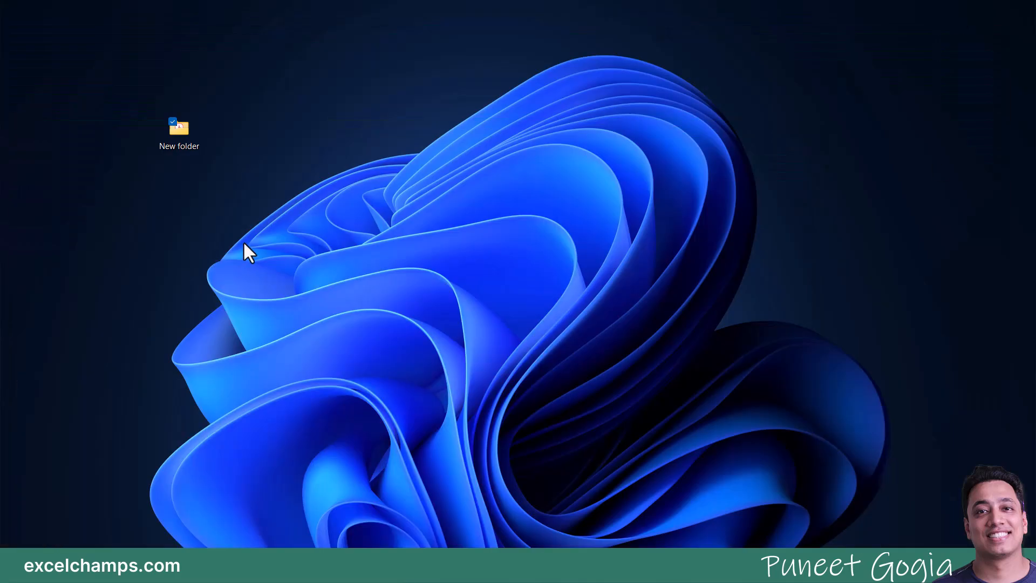
double_click(182, 138)
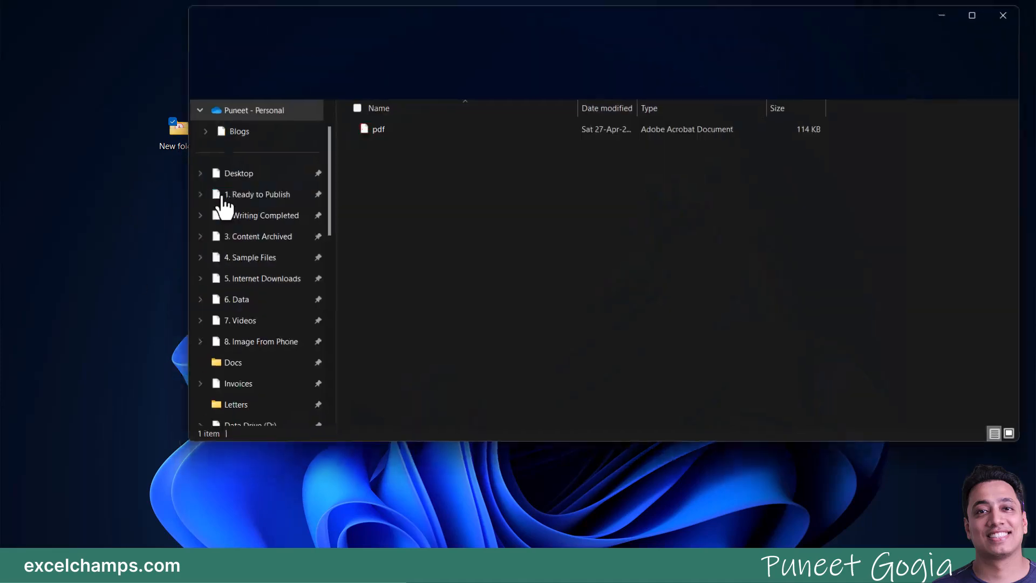
click(1012, 13)
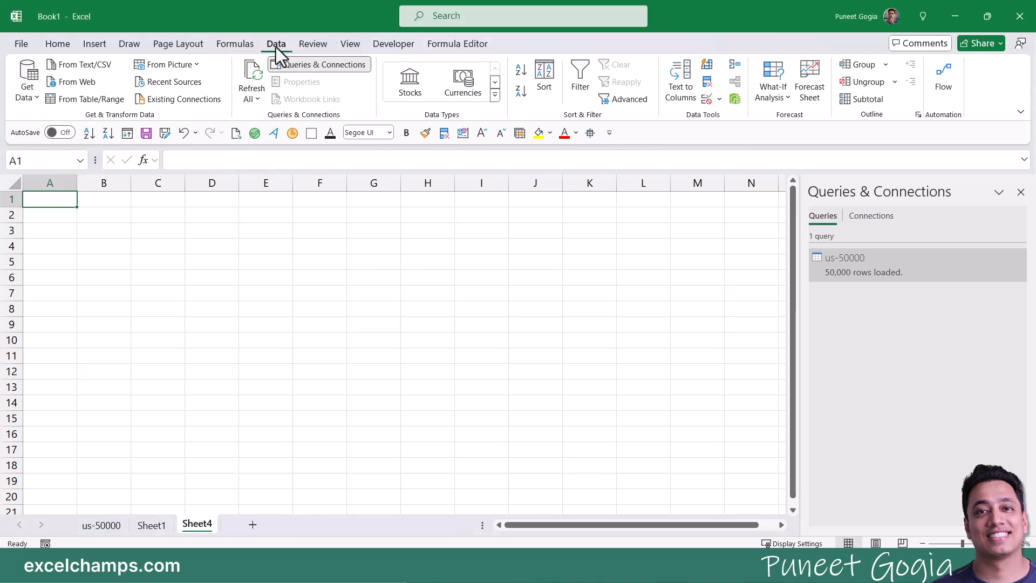
Step: Import pdf.pdf through Get Data > From File > From PDF
click(28, 96)
mouse_move(121, 123)
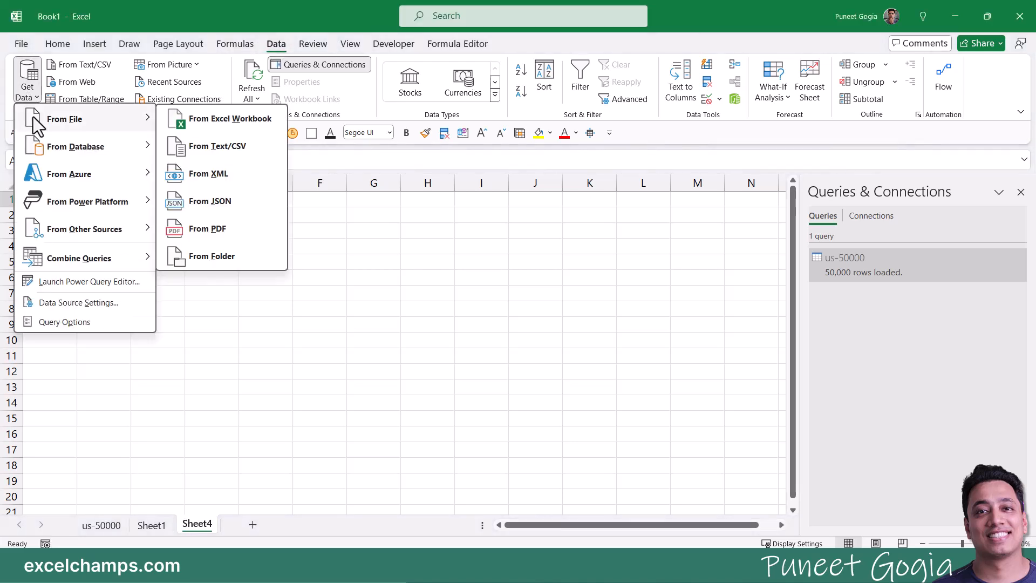
click(229, 238)
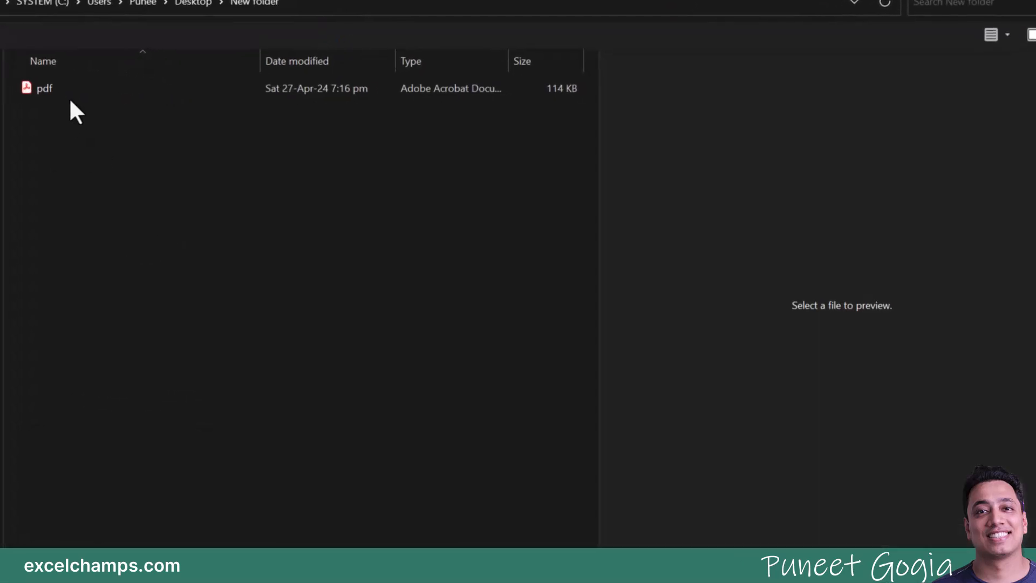
click(60, 88)
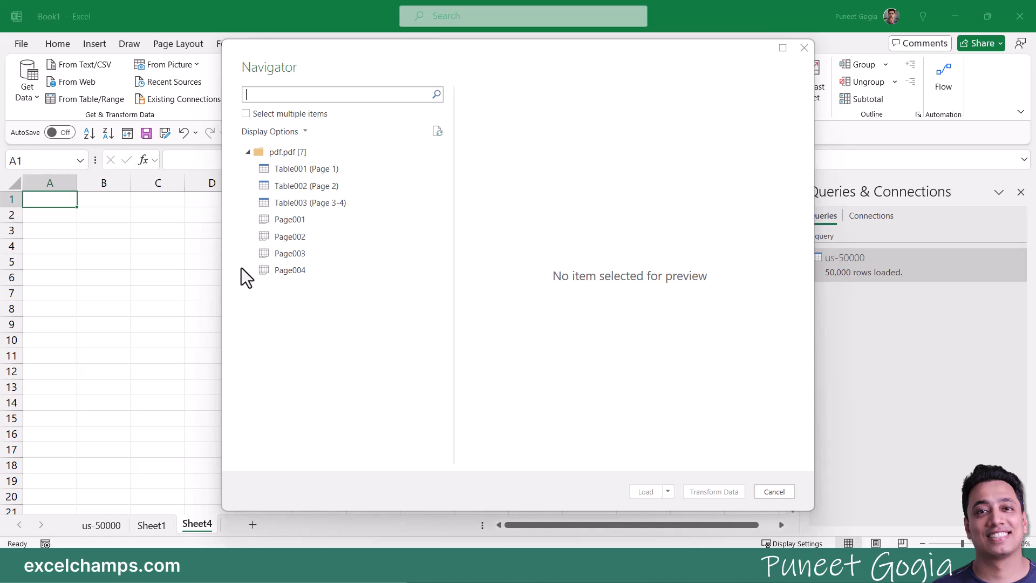
Step: Select Page001, Page002, Page003 and Page004 in Navigator and open them for transformation
click(310, 220)
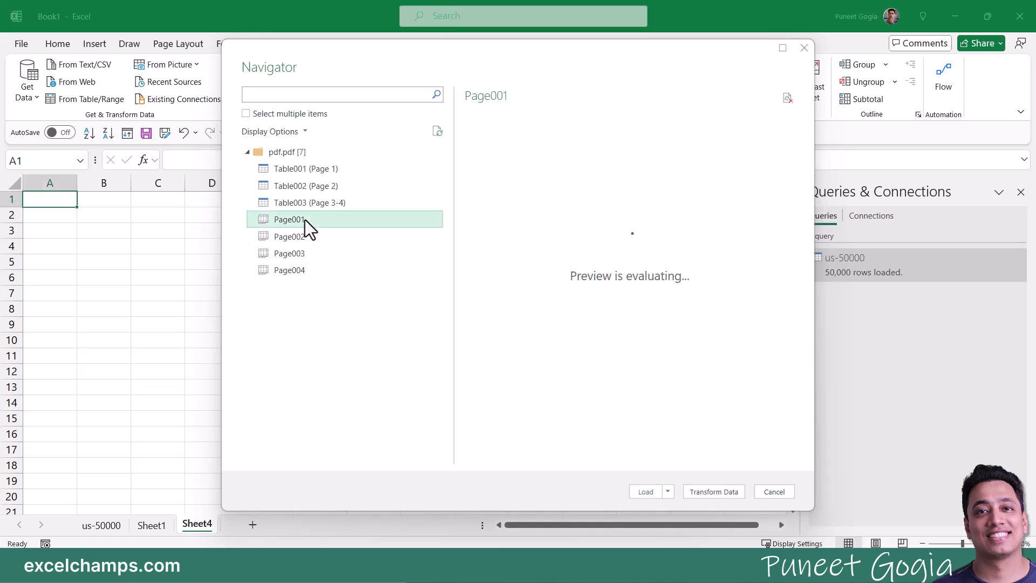
click(246, 113)
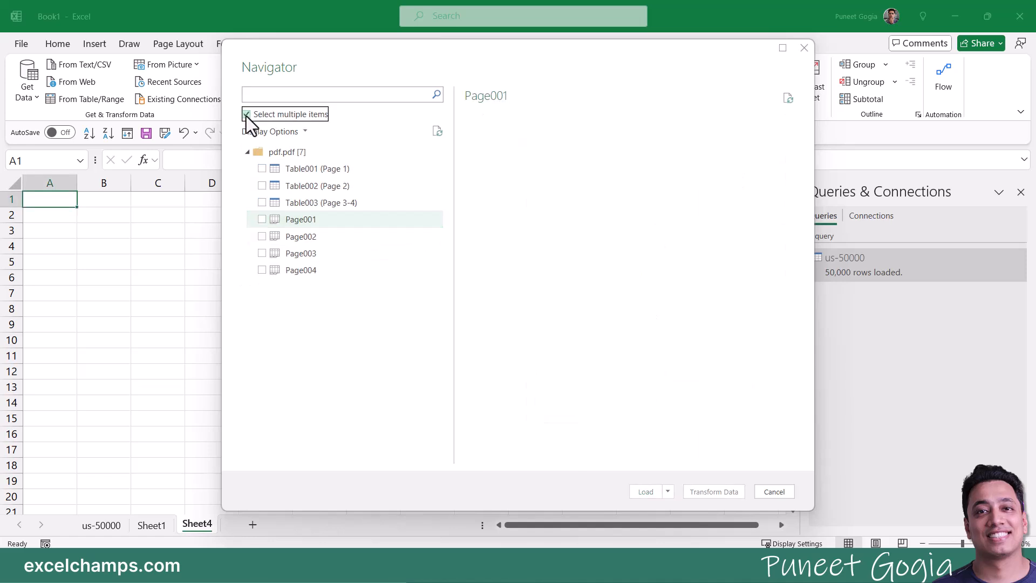
click(263, 236)
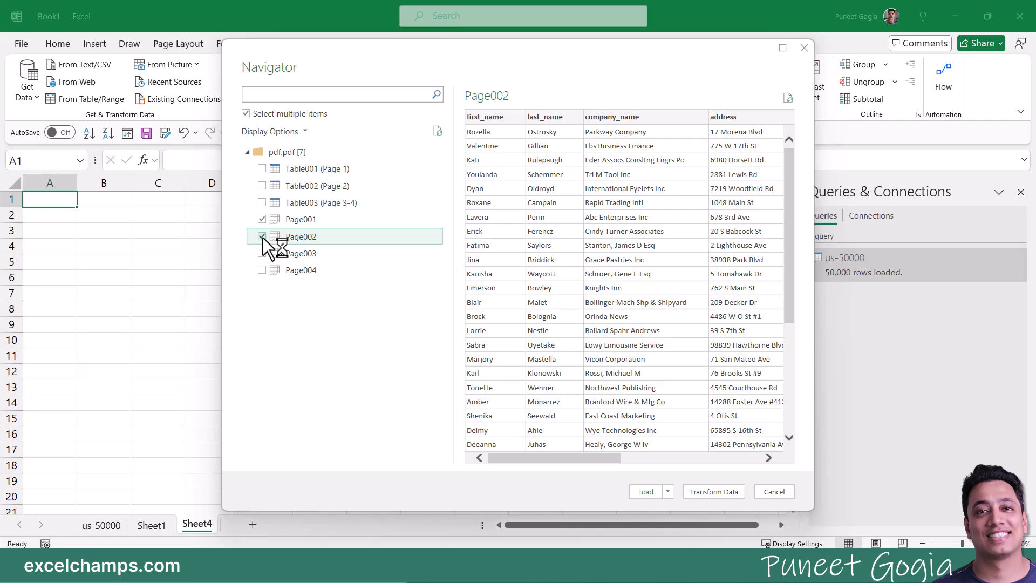
click(261, 253)
click(261, 270)
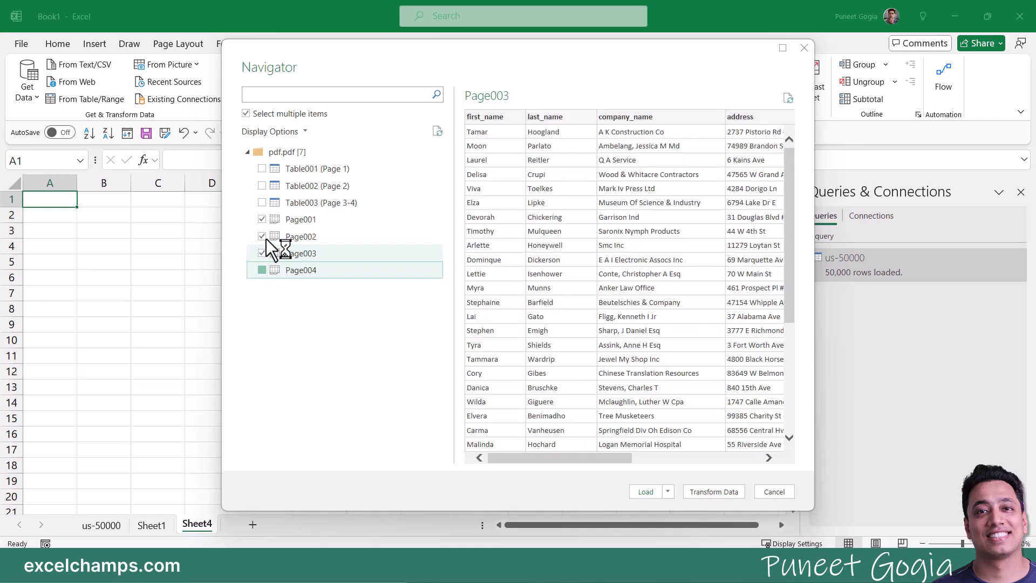
click(708, 495)
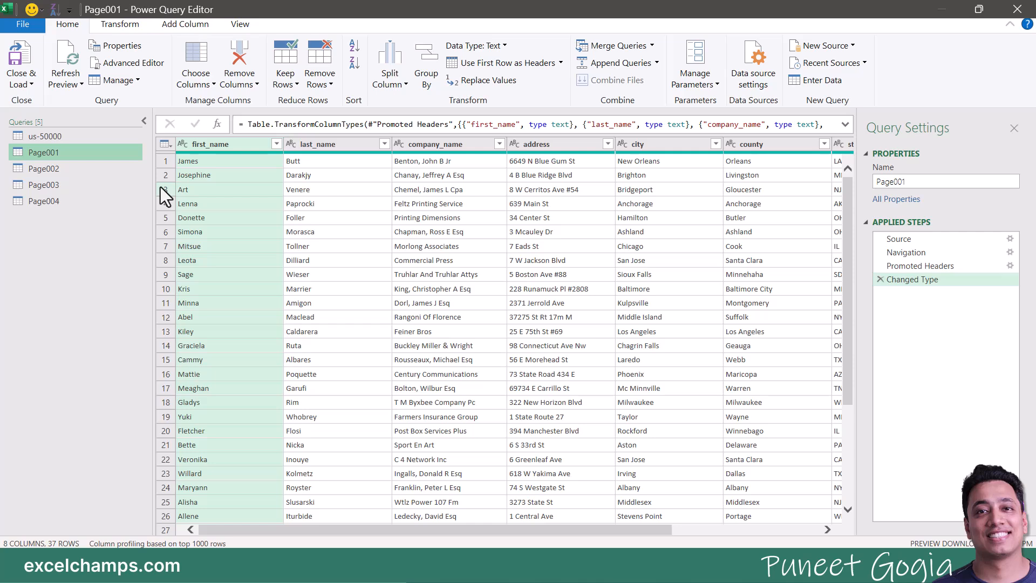
Step: From Page001, start Append Queries as New using the three-or-more-tables option
click(54, 170)
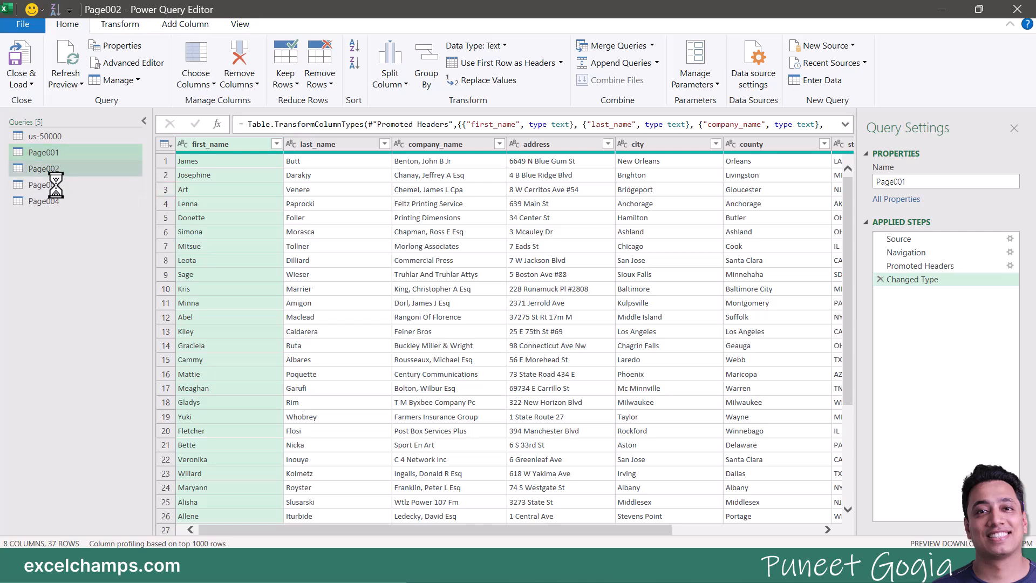
click(54, 151)
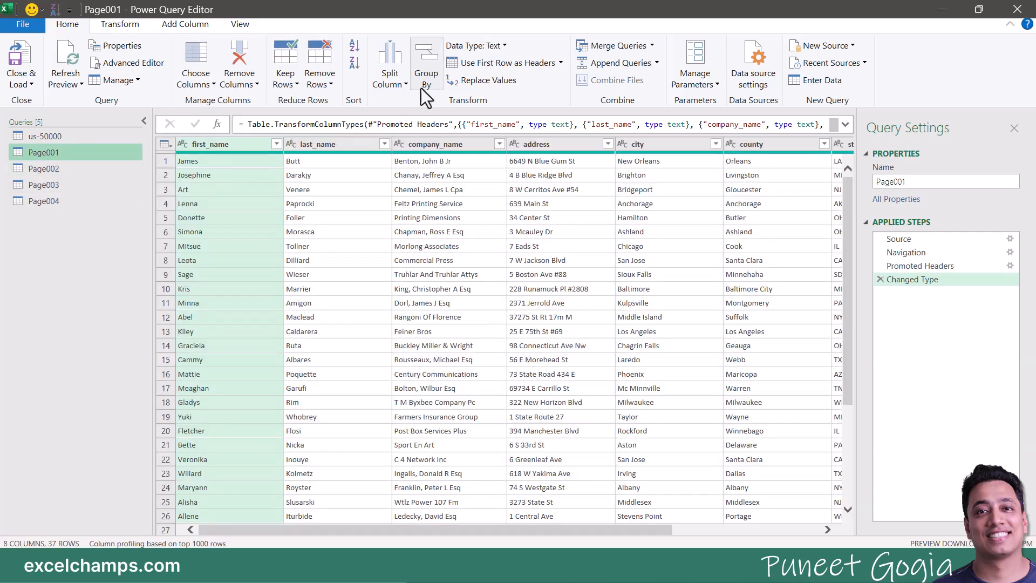
click(658, 63)
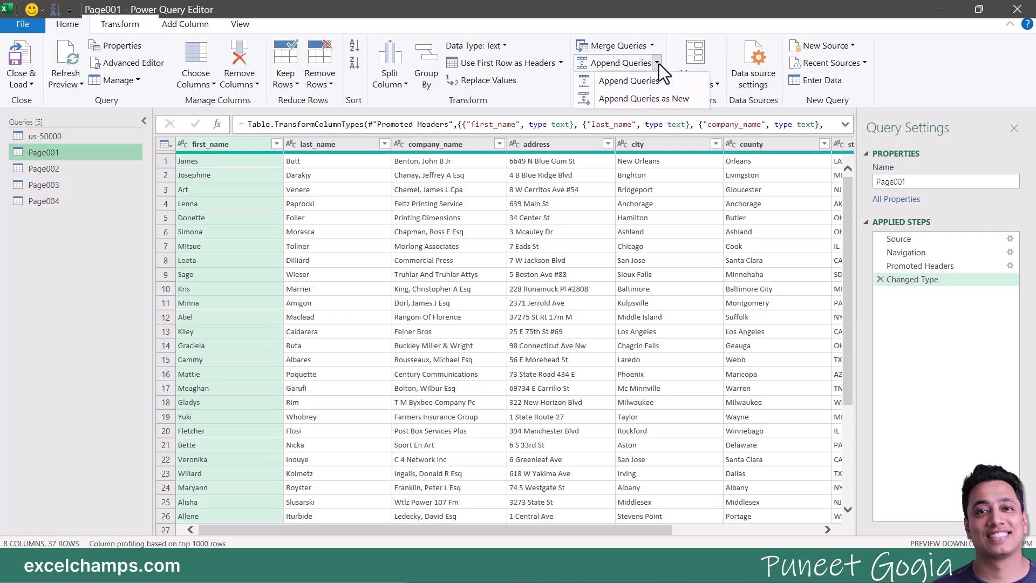
click(653, 106)
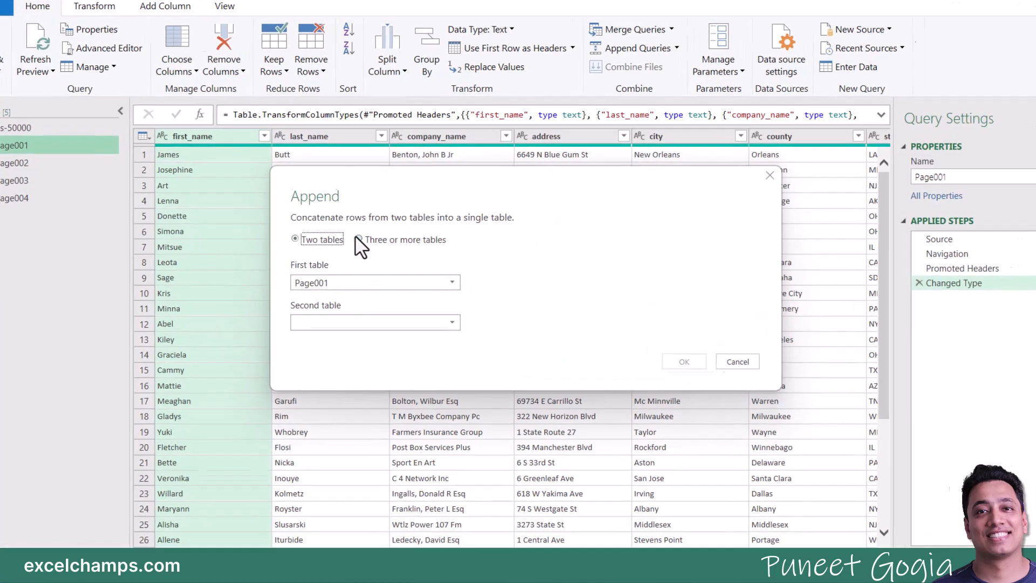
click(364, 239)
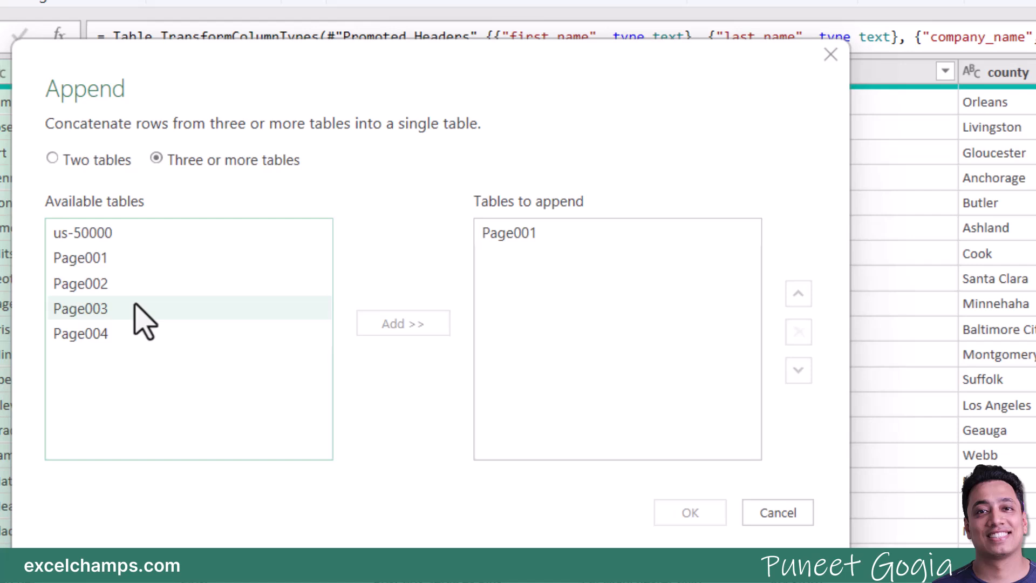
Step: Add Page002, Page003 and Page004 to the append list and create Append1
click(104, 286)
click(402, 323)
click(103, 309)
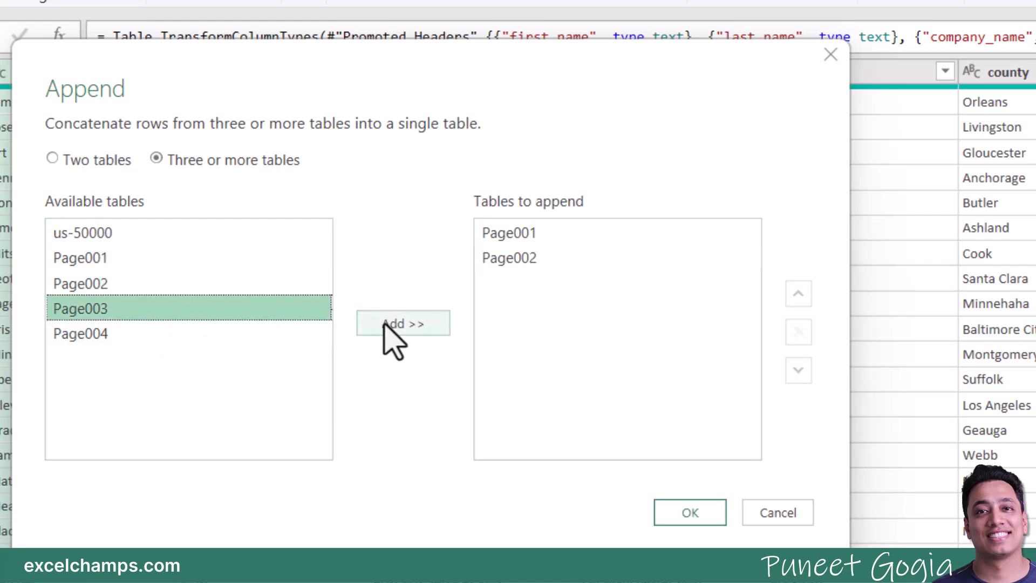
click(388, 324)
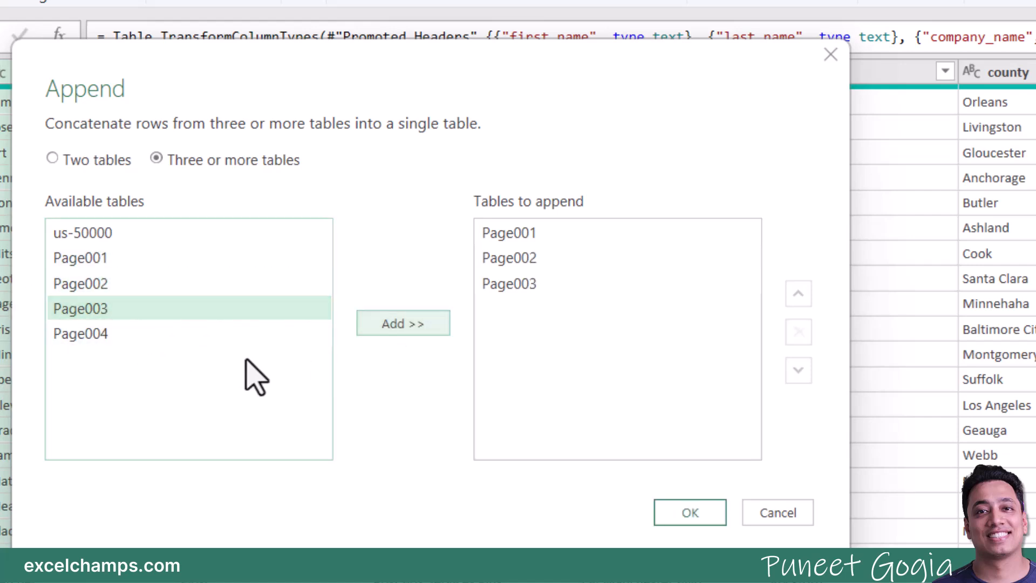
click(111, 335)
click(404, 324)
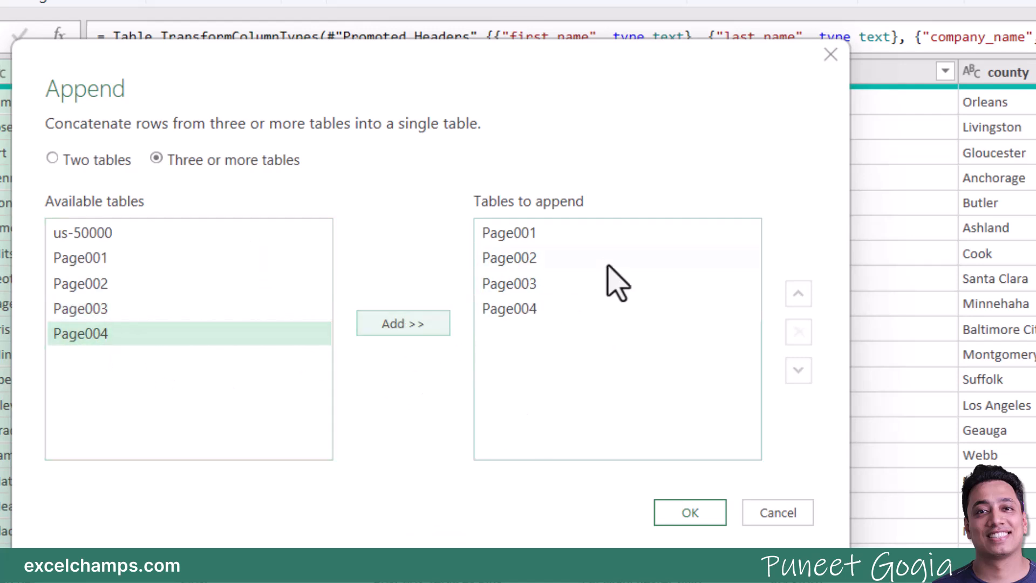
click(681, 510)
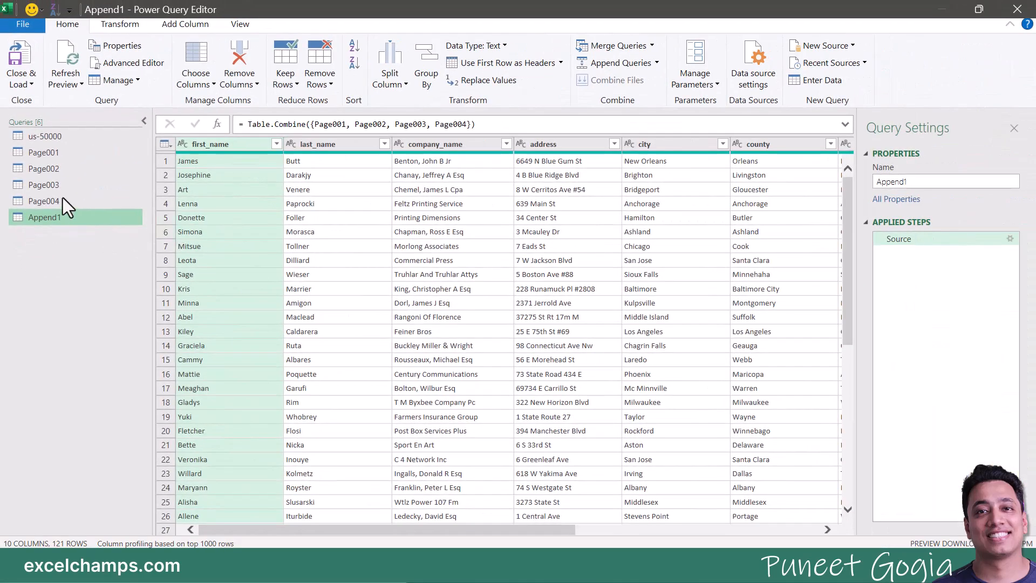
Step: Expand the Close & Load menu for the Append1 query to reveal Close & Load To..
click(27, 83)
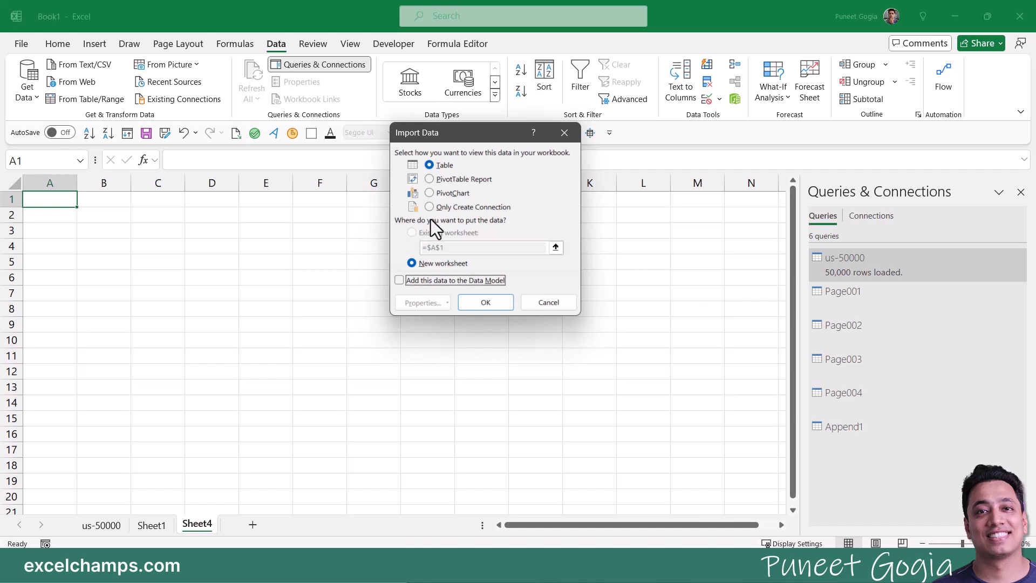
Step: In Import Data, choose Only Create Connection and confirm for Page001–Page004 and Append1
drag(426, 133, 277, 135)
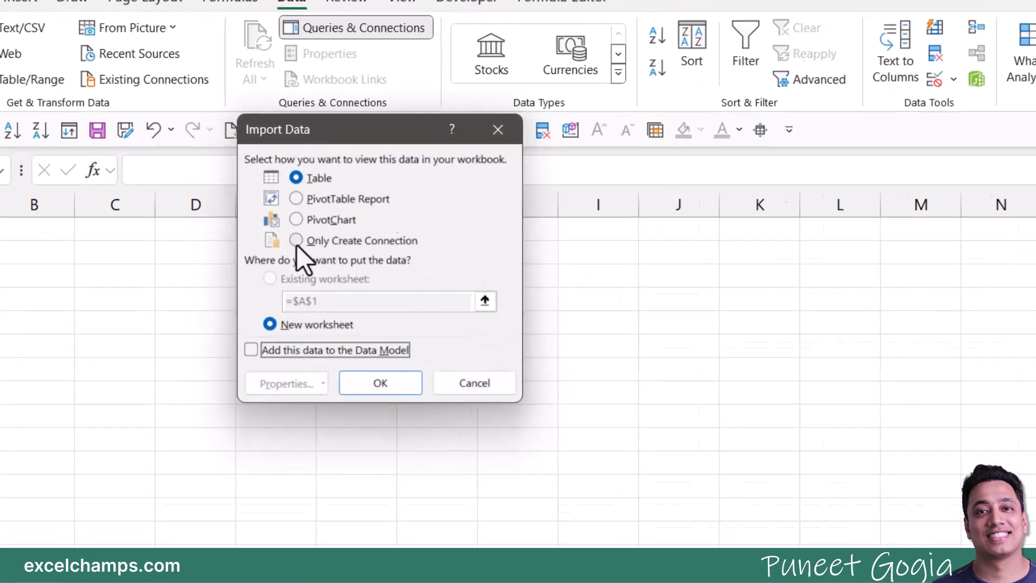
click(279, 207)
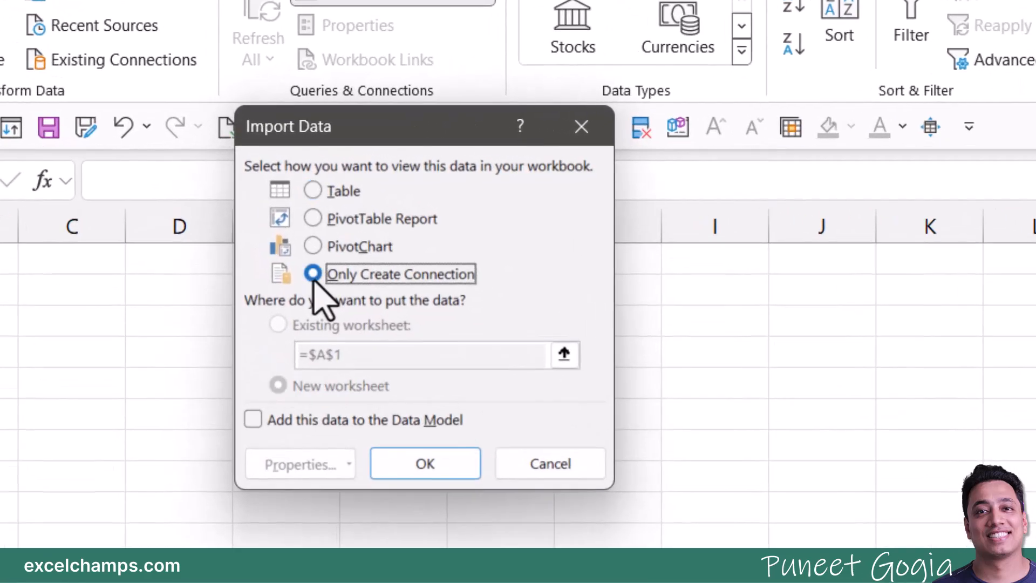
click(413, 468)
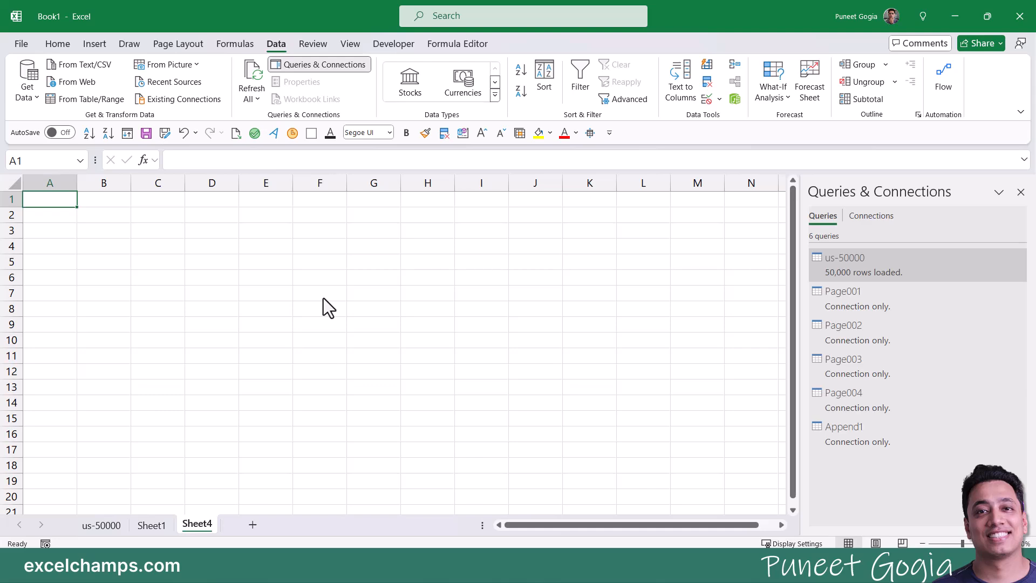
mouse_move(908, 319)
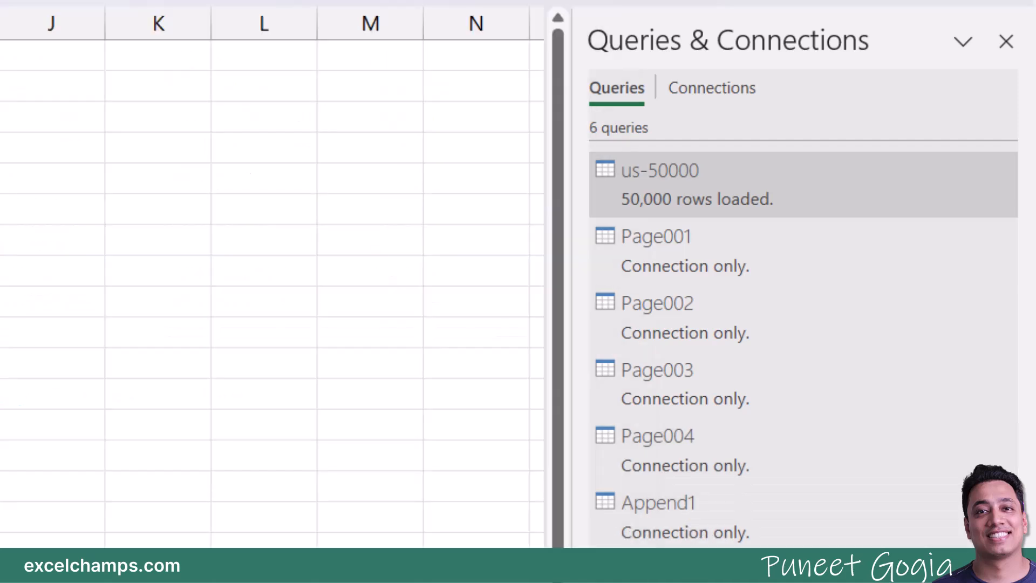
Step: Load the Append1 query to the sheet as a table and scroll through its 121 rows
right_click(668, 522)
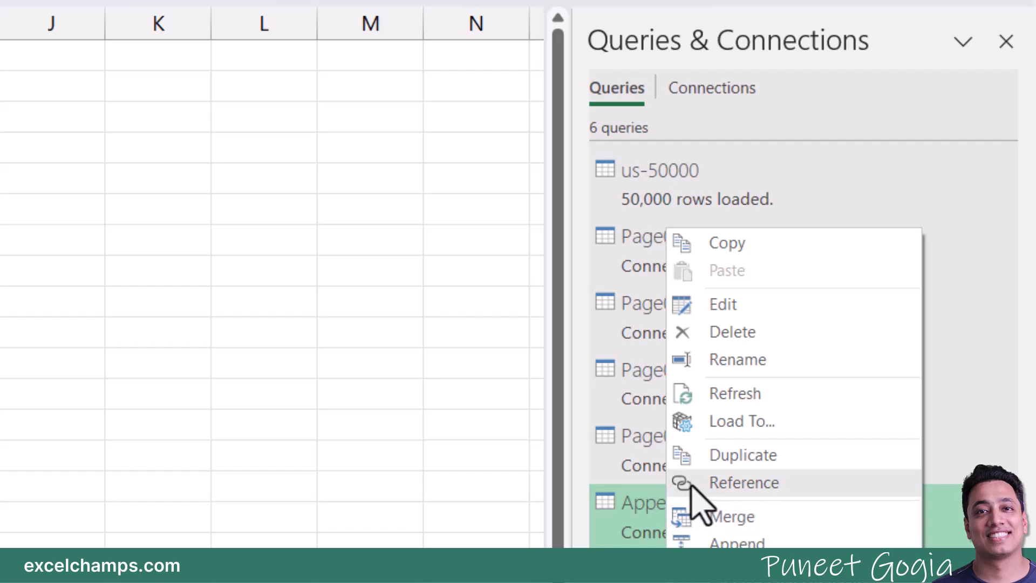
click(729, 422)
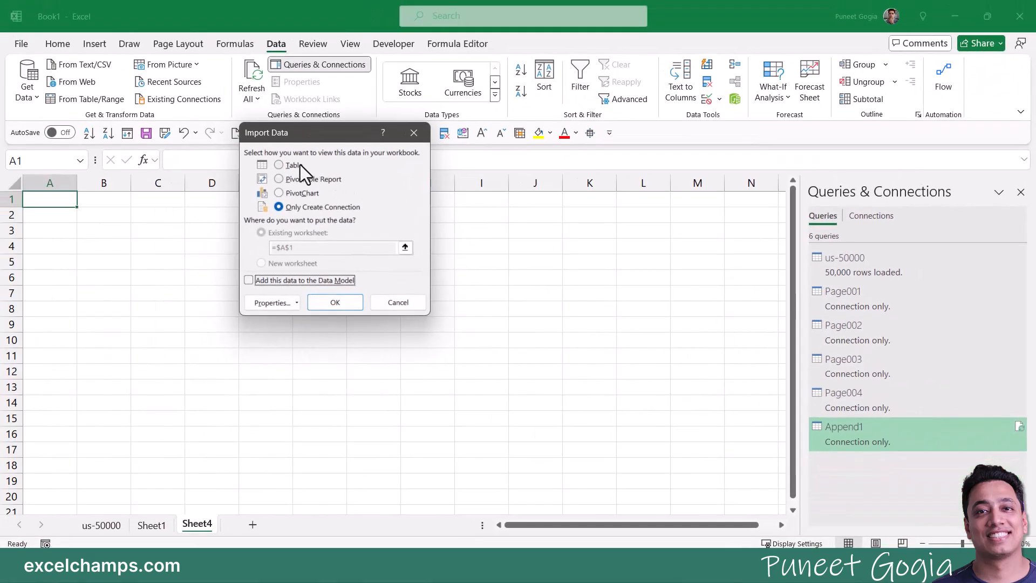
click(297, 164)
click(338, 306)
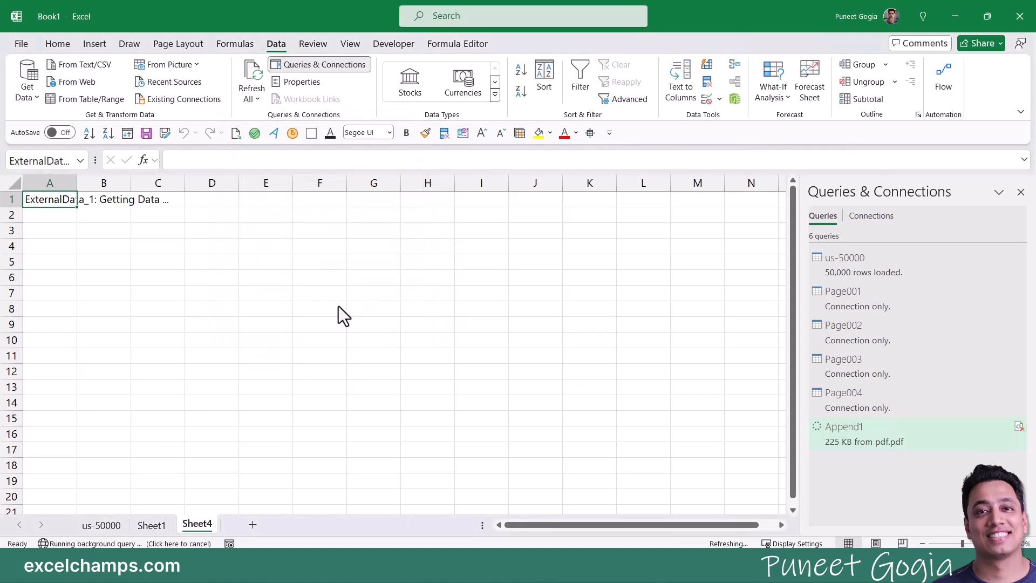
scroll(337, 362, down, 11)
scroll(337, 363, down, 20)
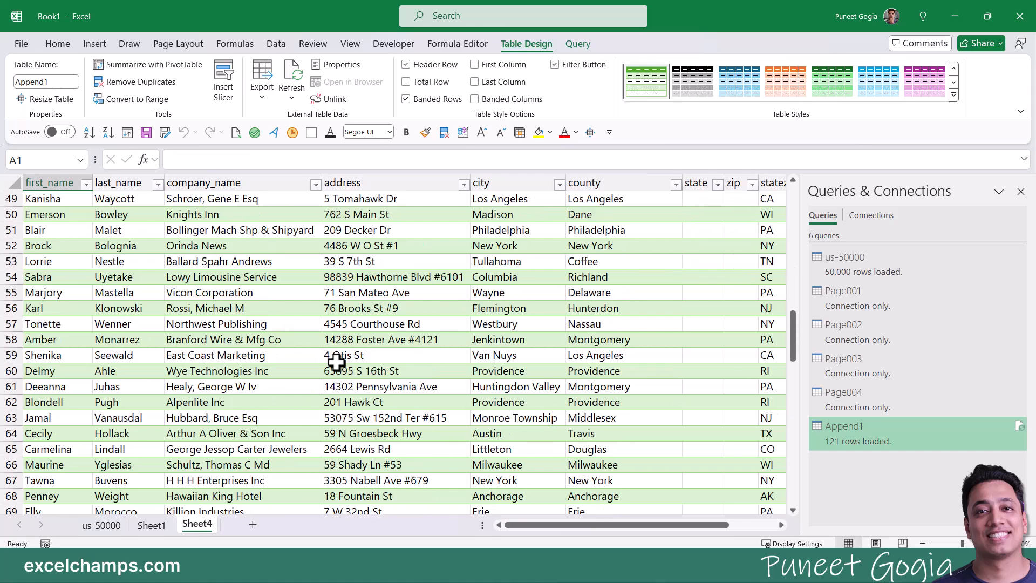
scroll(337, 362, down, 1)
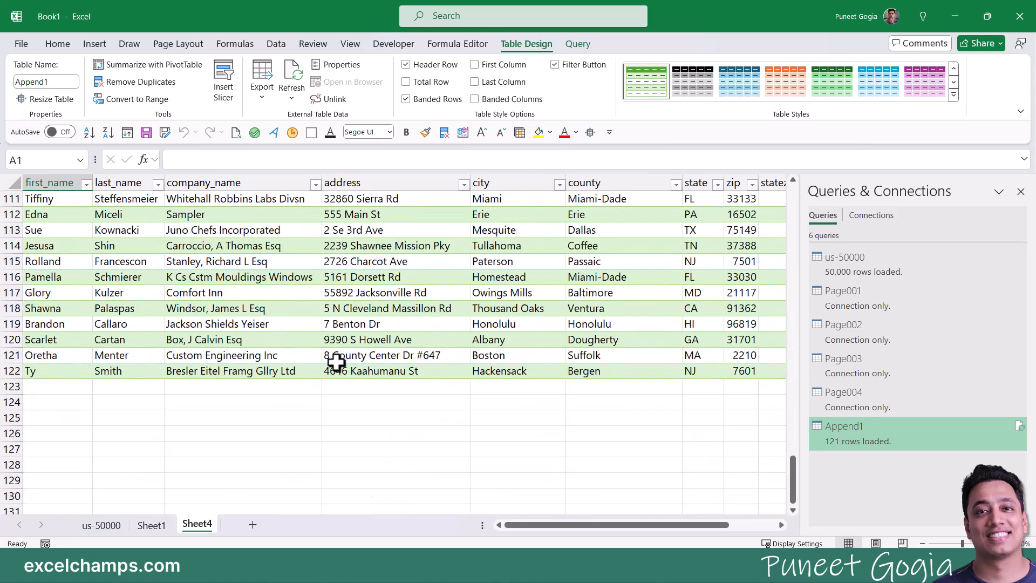
scroll(337, 362, up, 19)
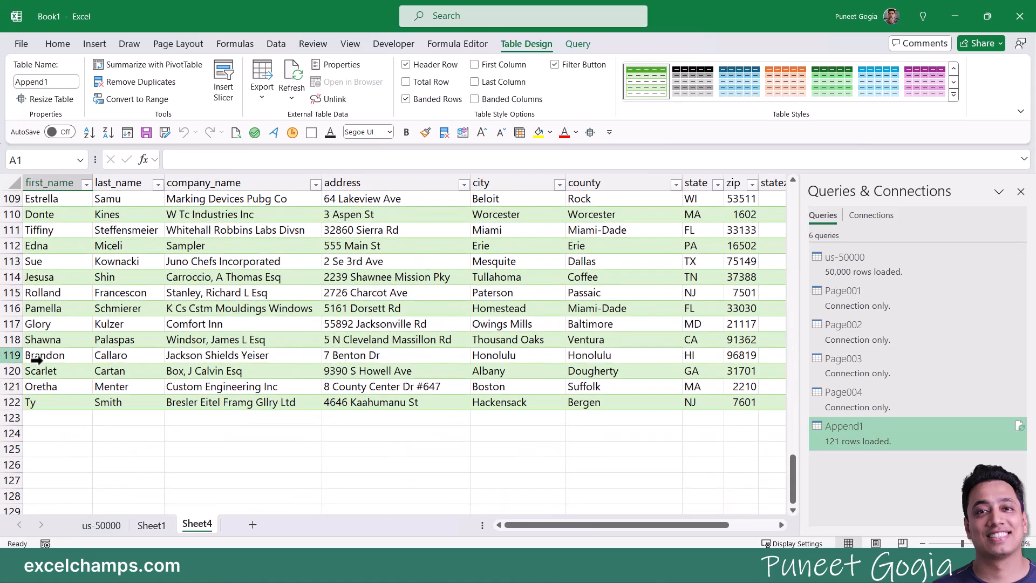
scroll(156, 364, up, 12)
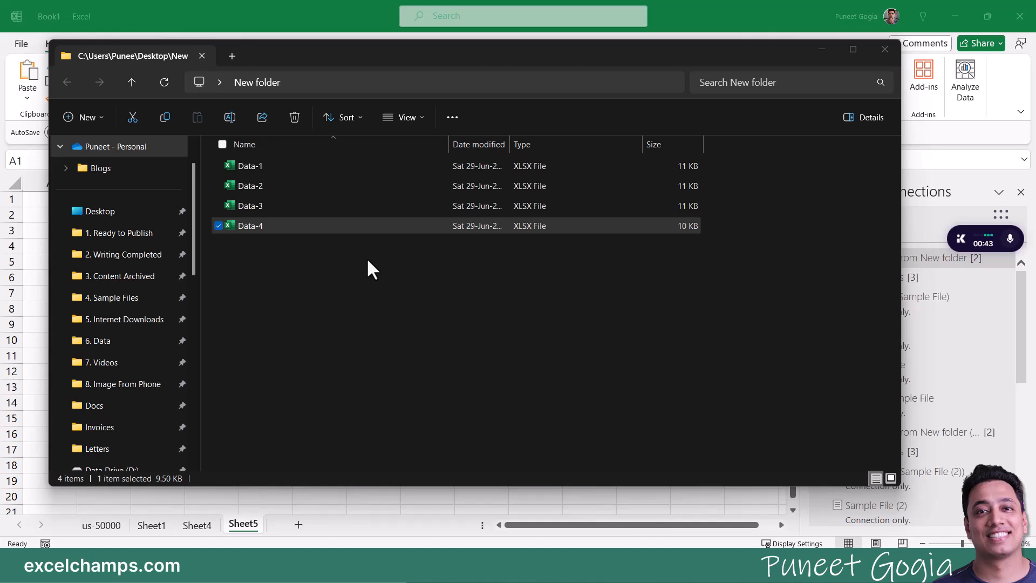
Step: Open Data-1 from New folder to inspect it, close it, then select Data-4
click(267, 168)
key(alt+Tab)
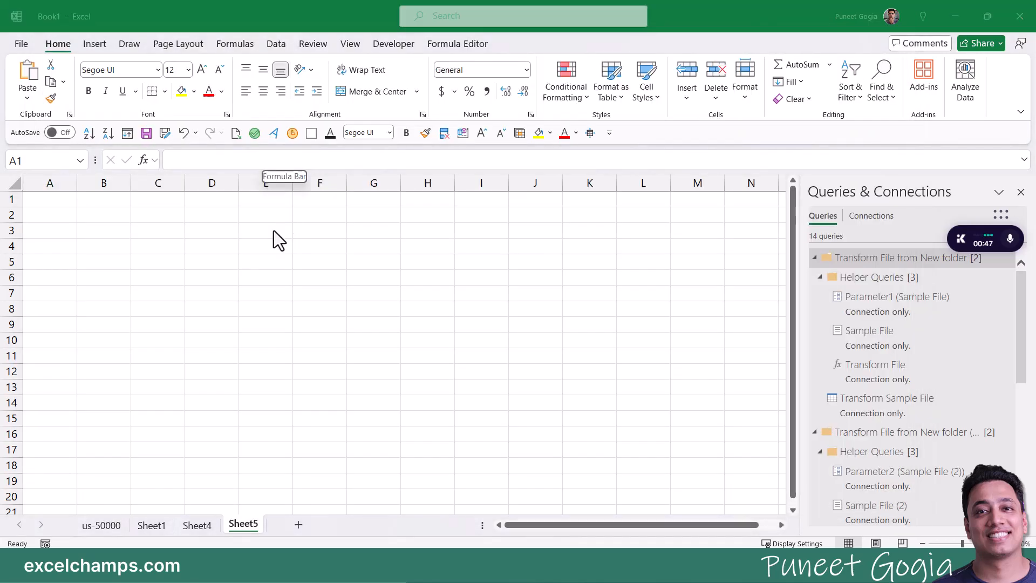
click(1019, 17)
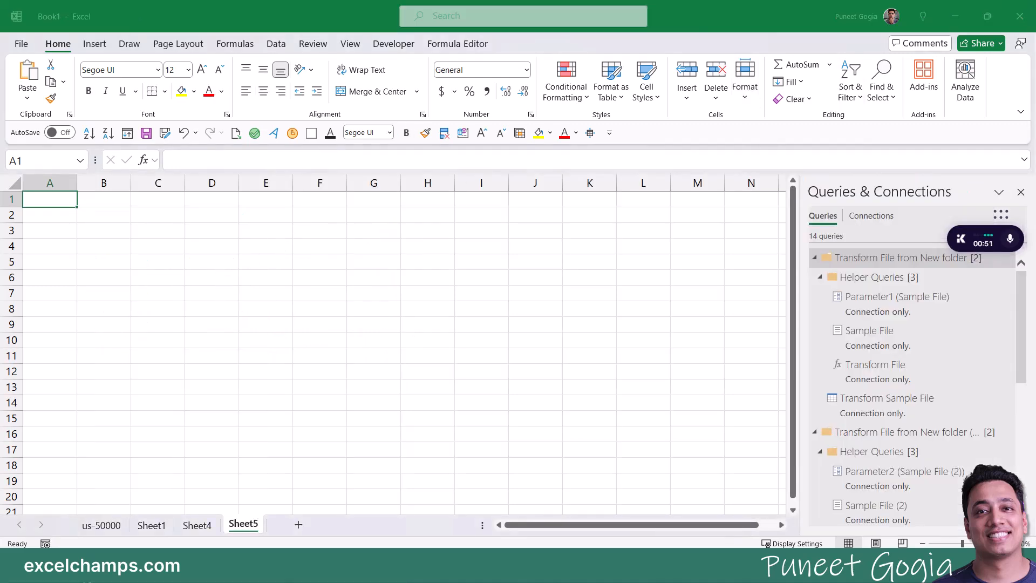
key(alt+Tab)
click(249, 226)
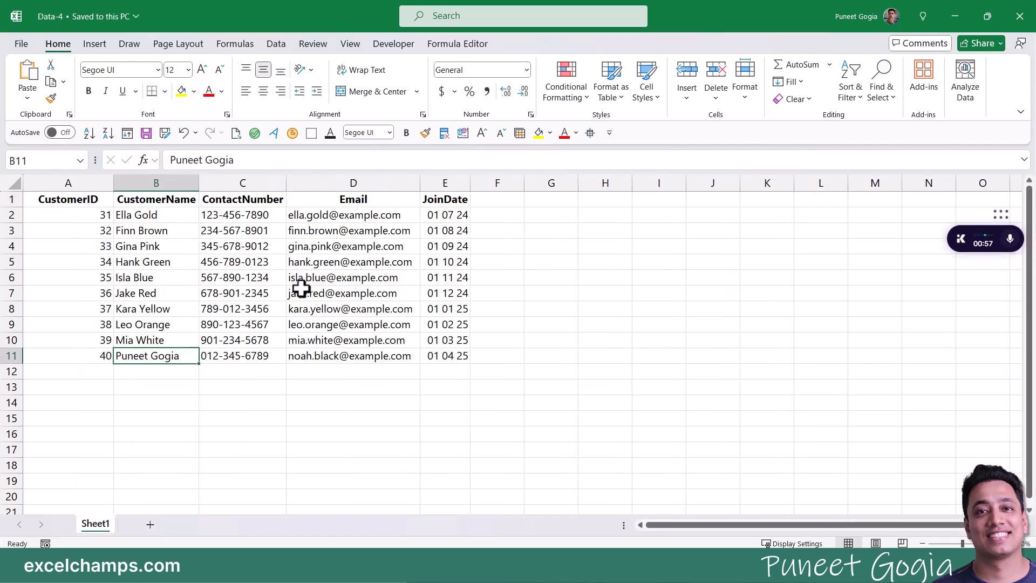
click(1020, 17)
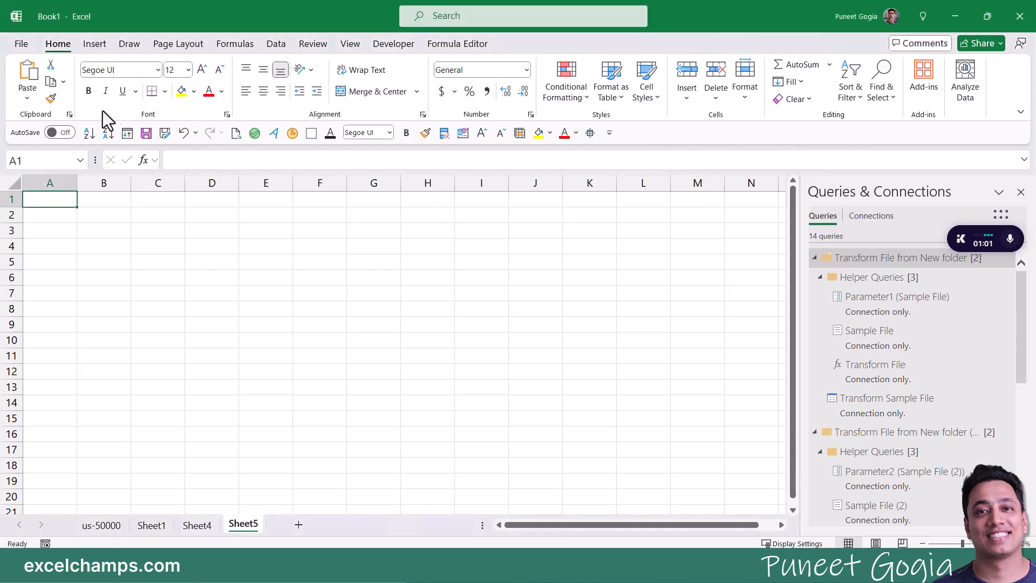
Step: Import New folder with Get Data > From File > From Folder and choose Combine & Load
click(270, 46)
click(33, 98)
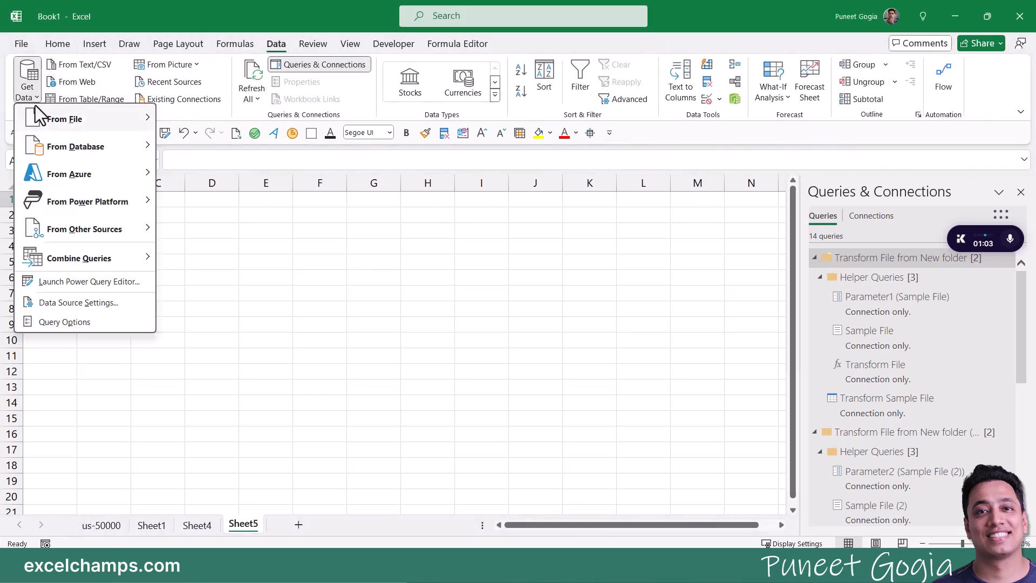
mouse_move(34, 109)
click(219, 252)
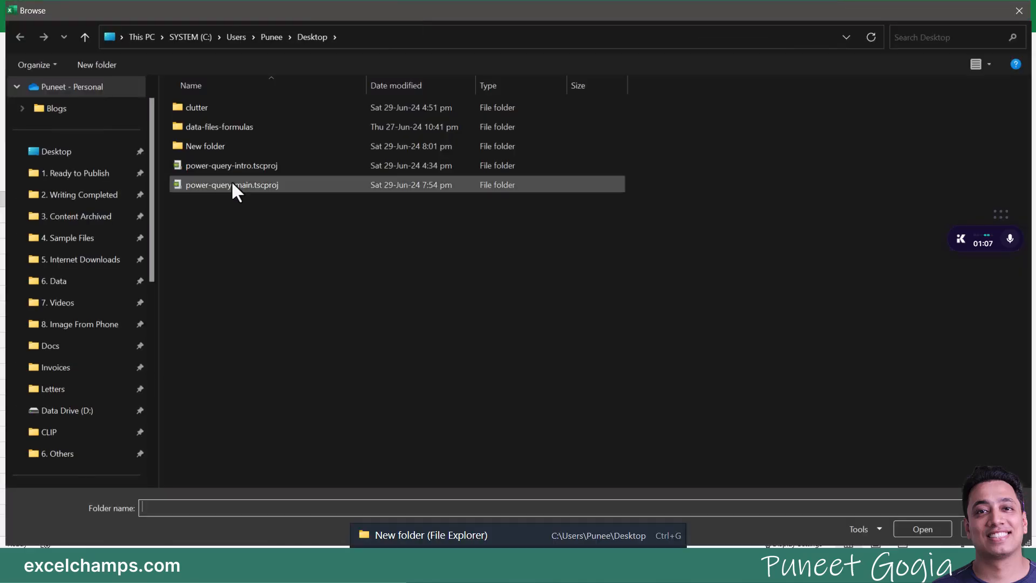
click(216, 146)
click(943, 525)
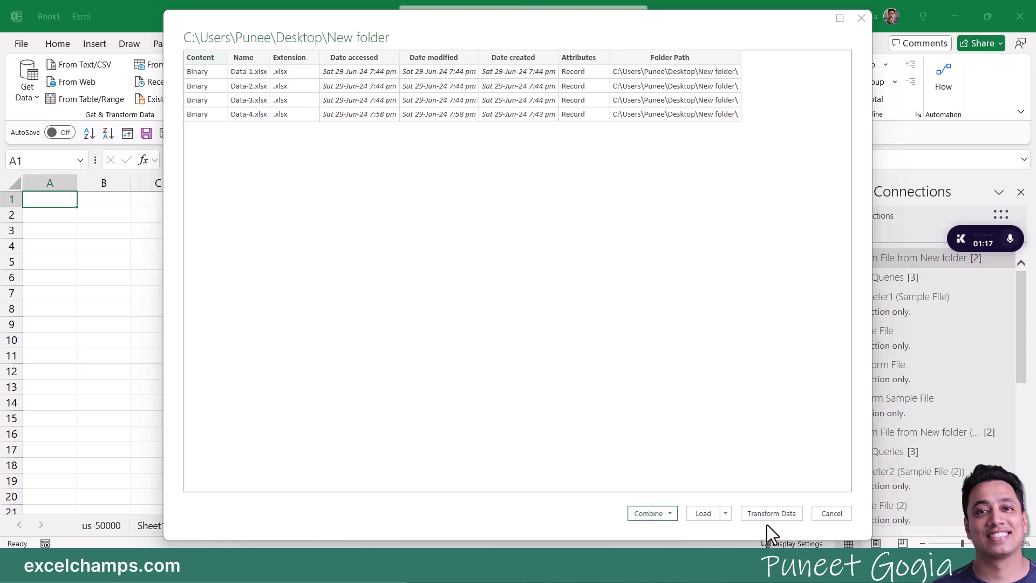
click(671, 517)
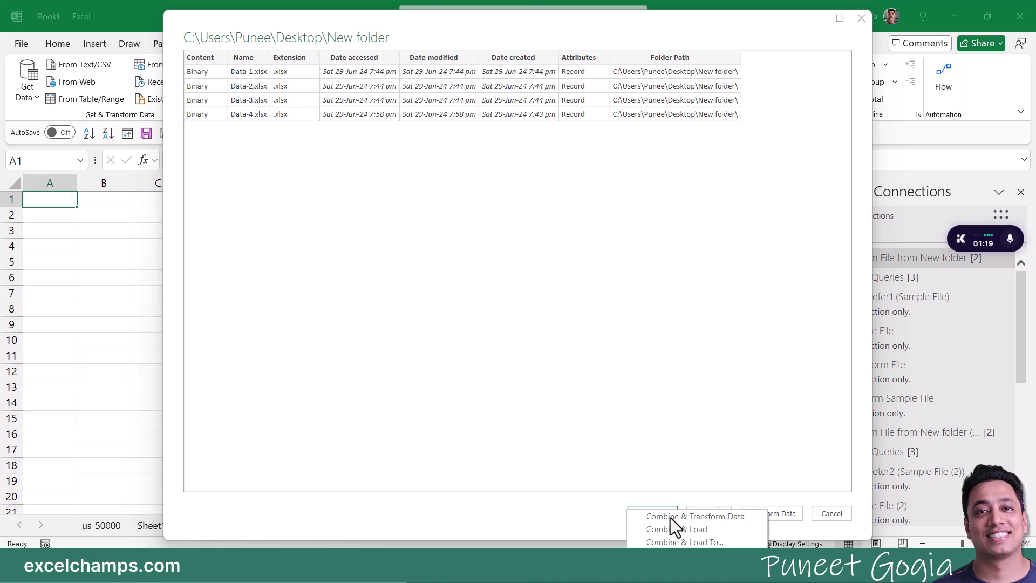
click(697, 527)
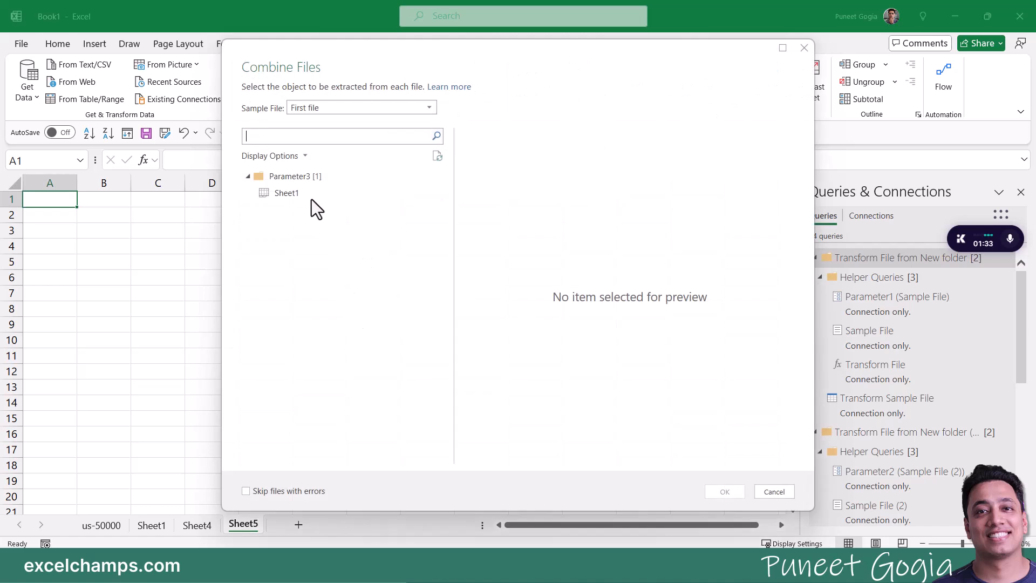
Step: Preview Sheet1 with Data-2 and Data-4 as samples, then combine using the first file's Sheet1
click(297, 193)
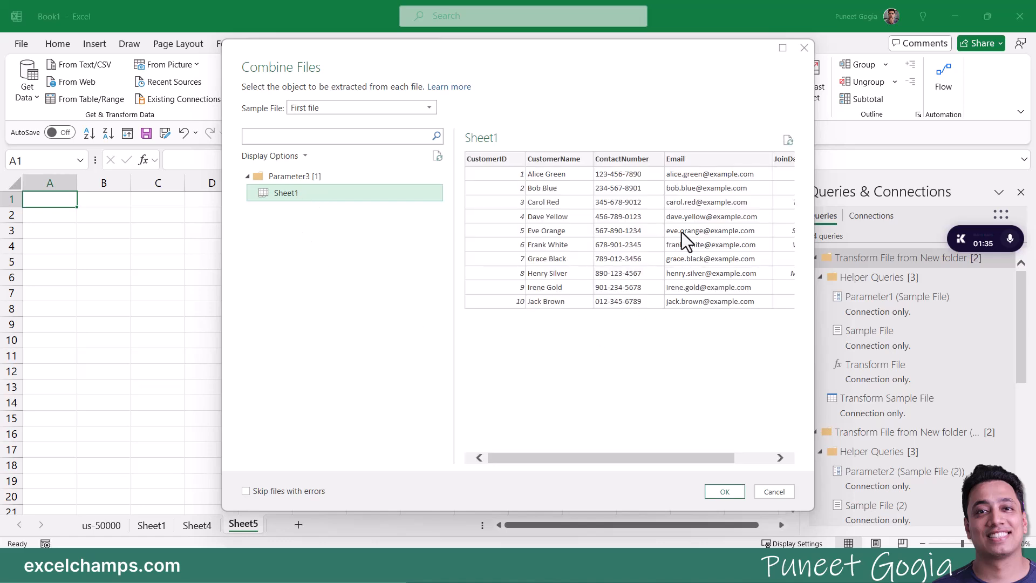
click(340, 106)
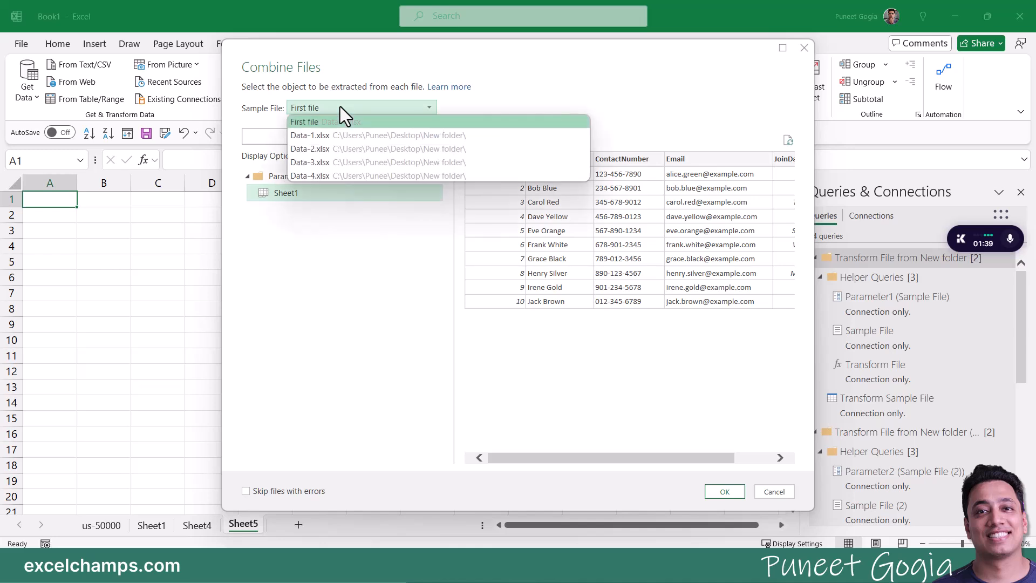
click(343, 148)
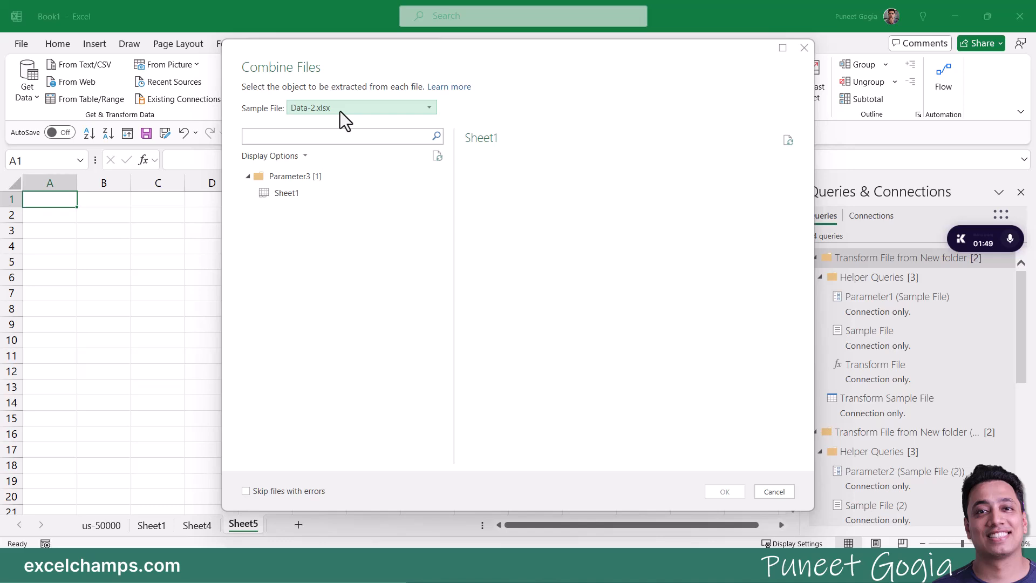
click(282, 193)
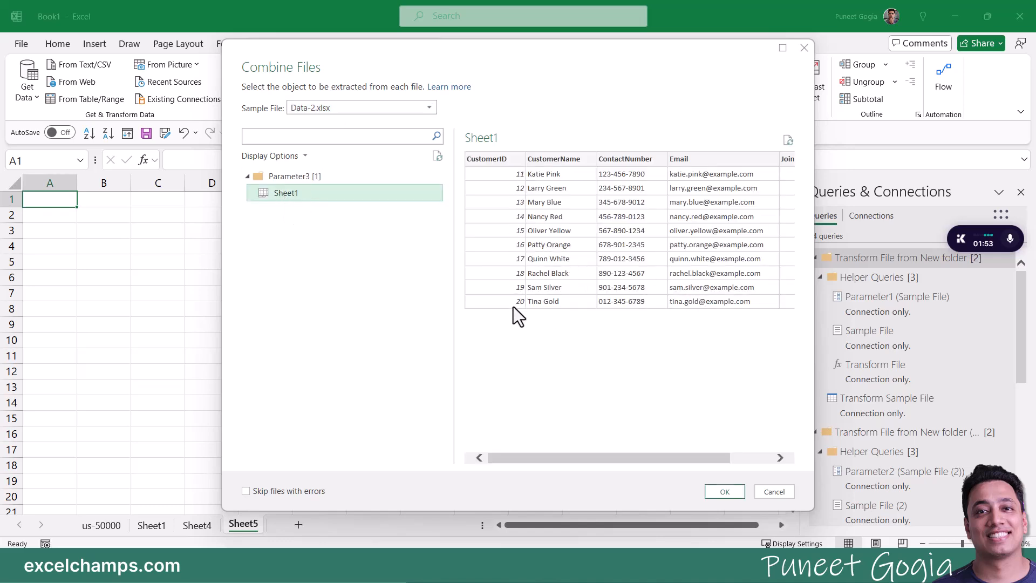
click(368, 108)
click(332, 182)
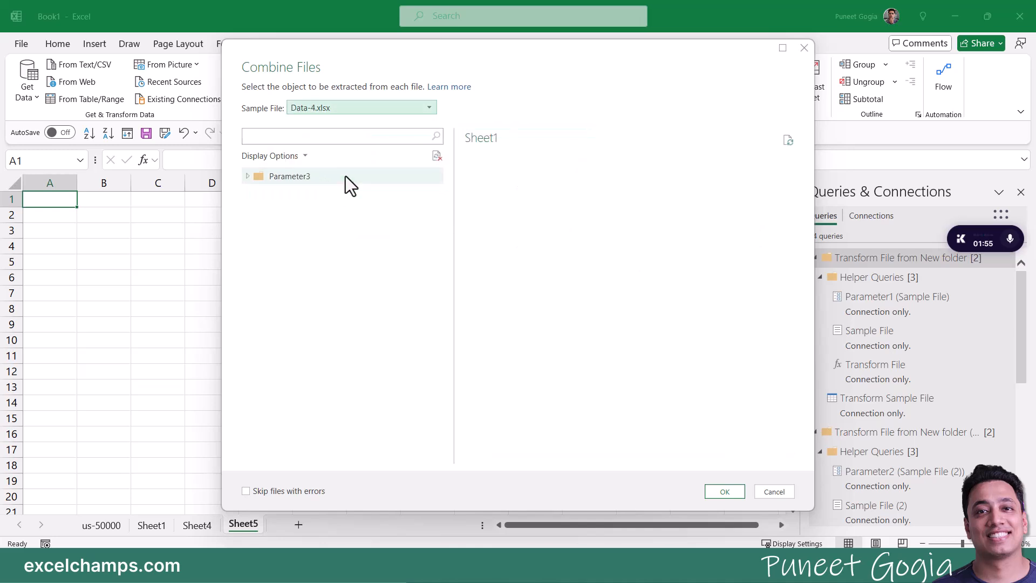
click(290, 194)
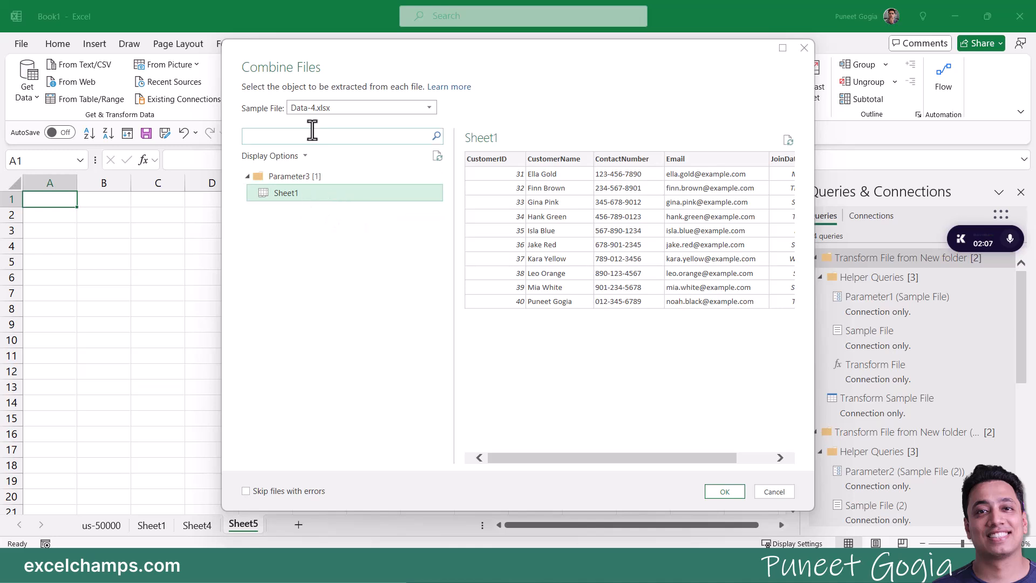
click(315, 110)
click(317, 125)
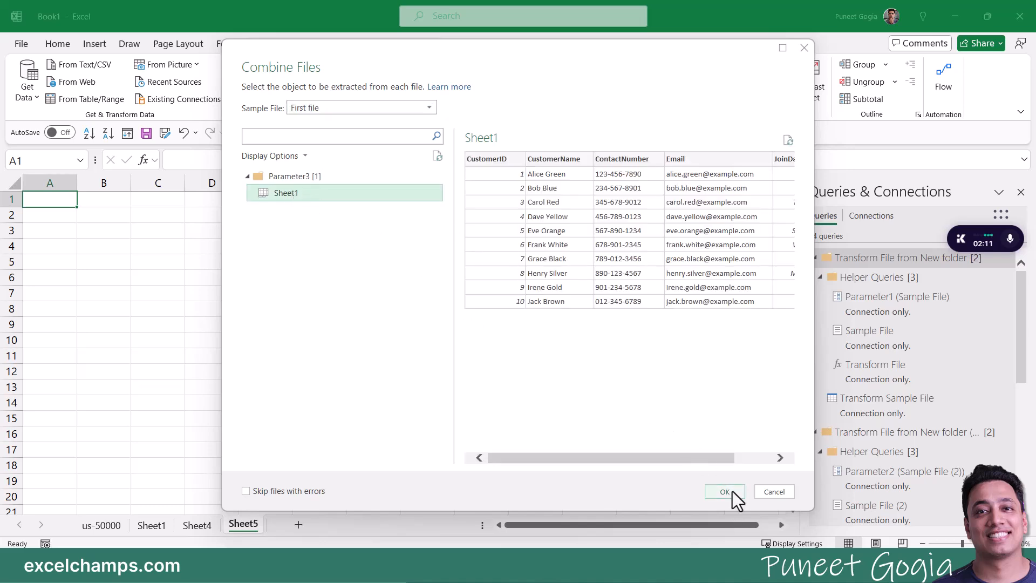
click(725, 491)
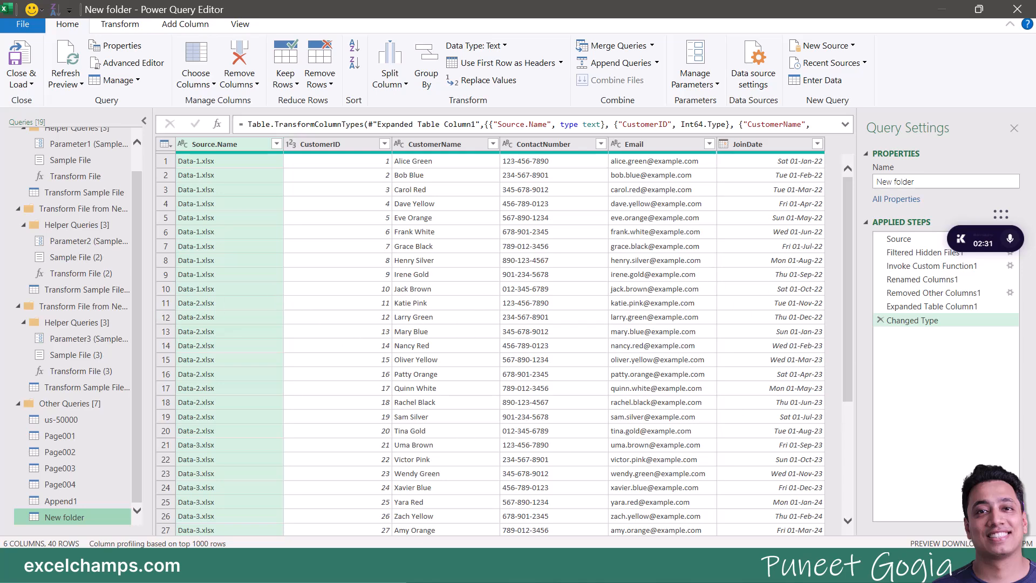
Step: Remove the Source.Name column and close & load the 5-column customer query
click(130, 564)
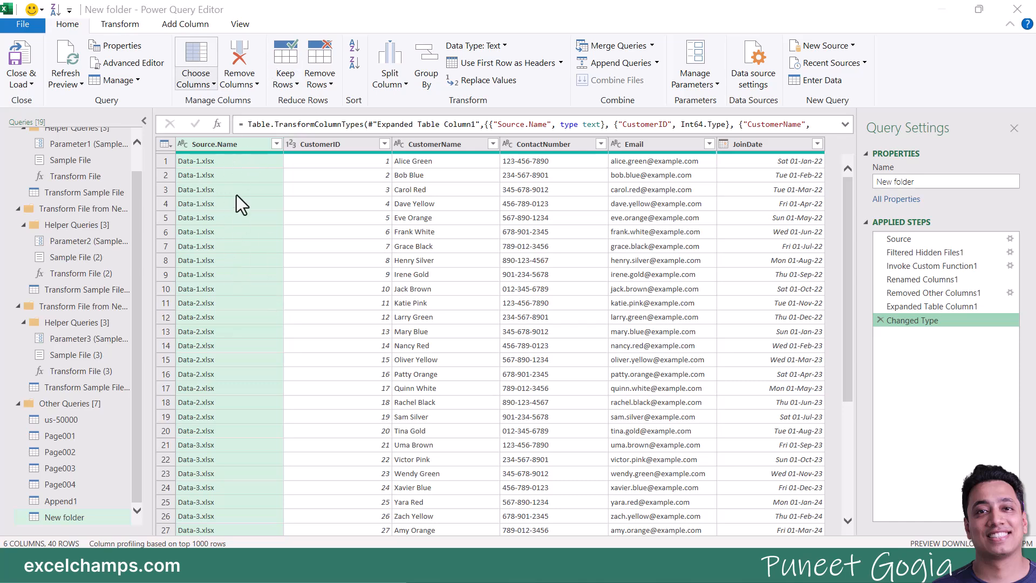
scroll(232, 260, down, 5)
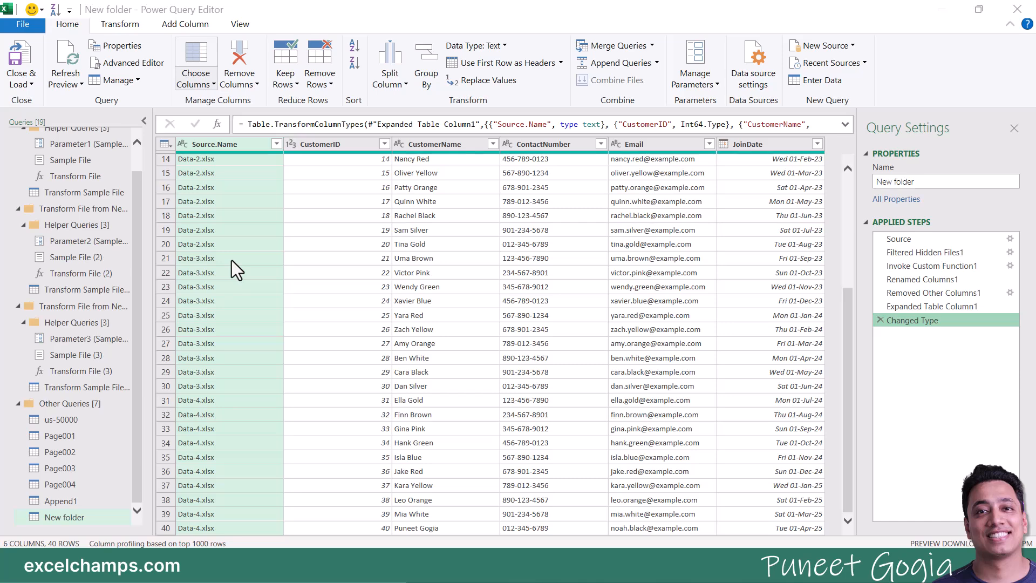
scroll(231, 261, up, 5)
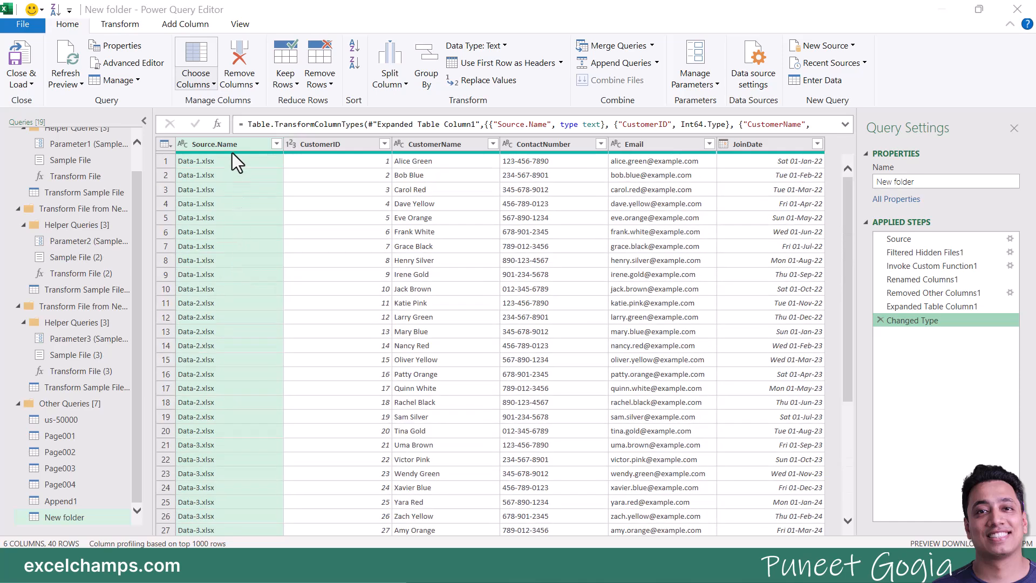
right_click(232, 143)
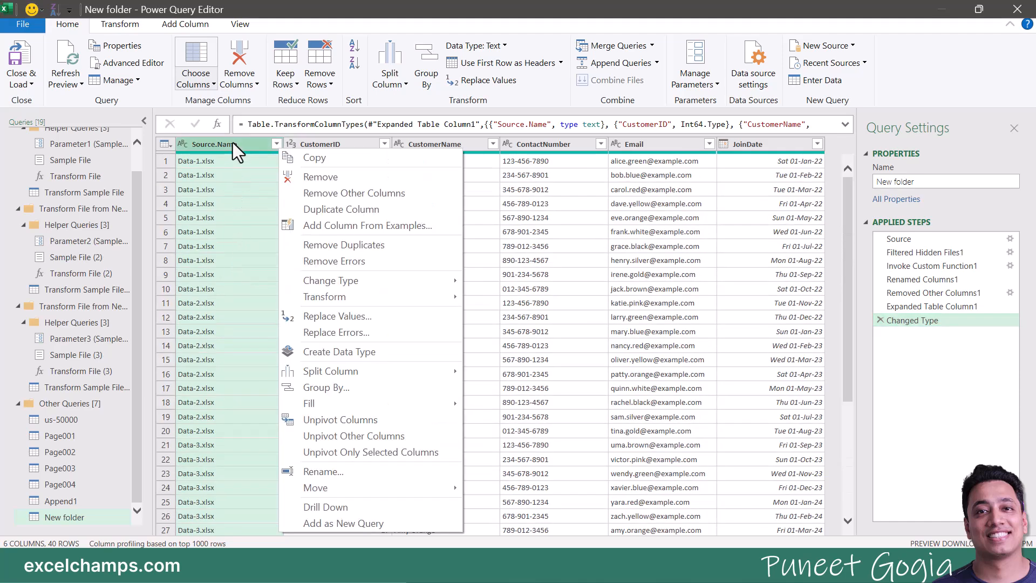
click(354, 182)
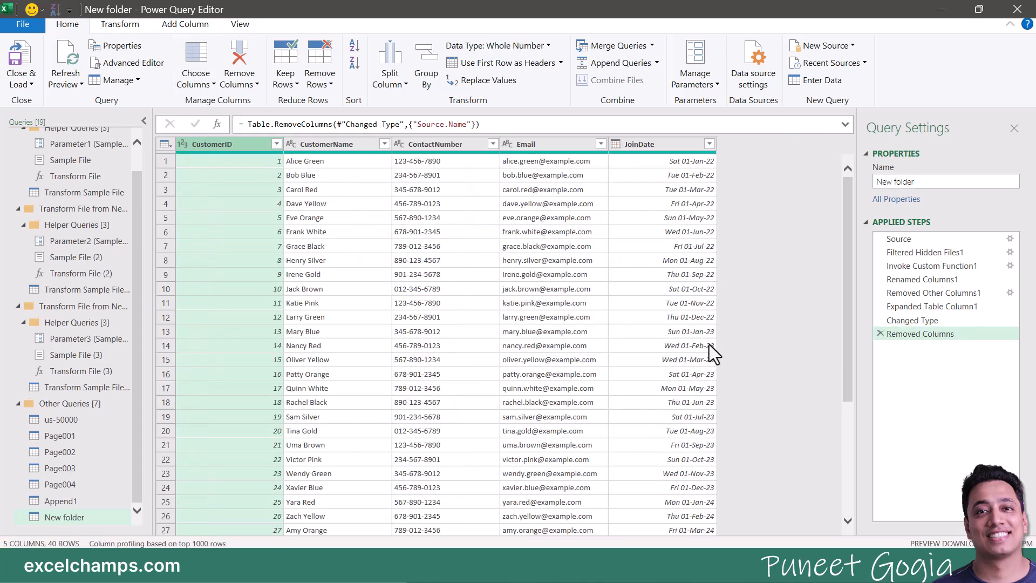
scroll(468, 394, down, 4)
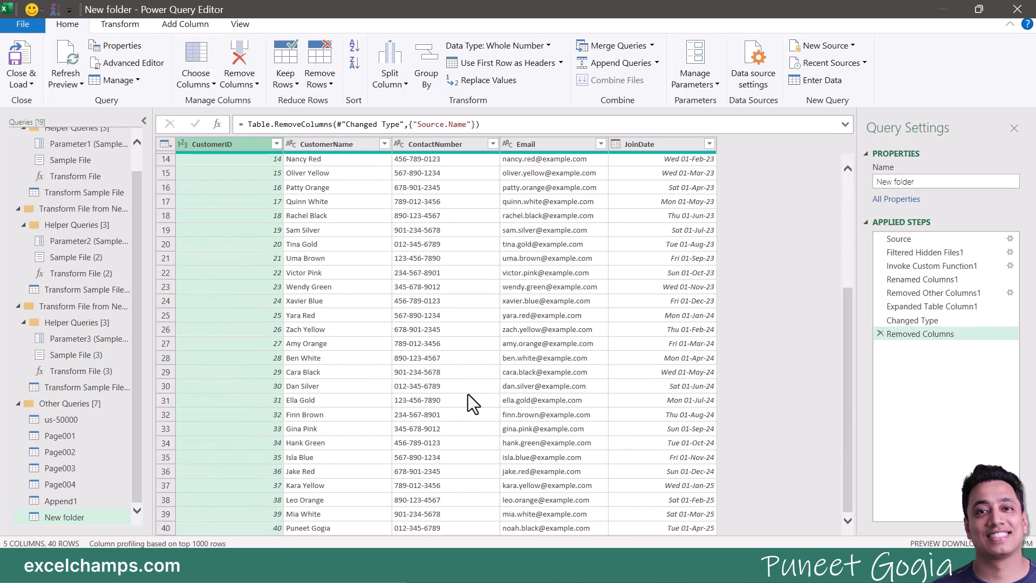
click(18, 59)
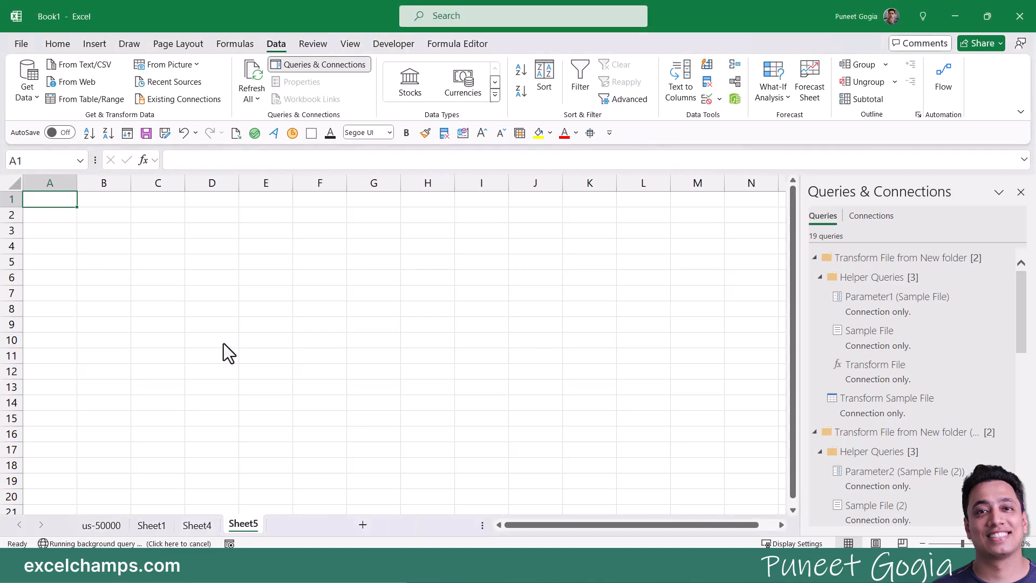
Step: Scroll through the 40-row New folder customer table and select cell A2
scroll(333, 366, down, 11)
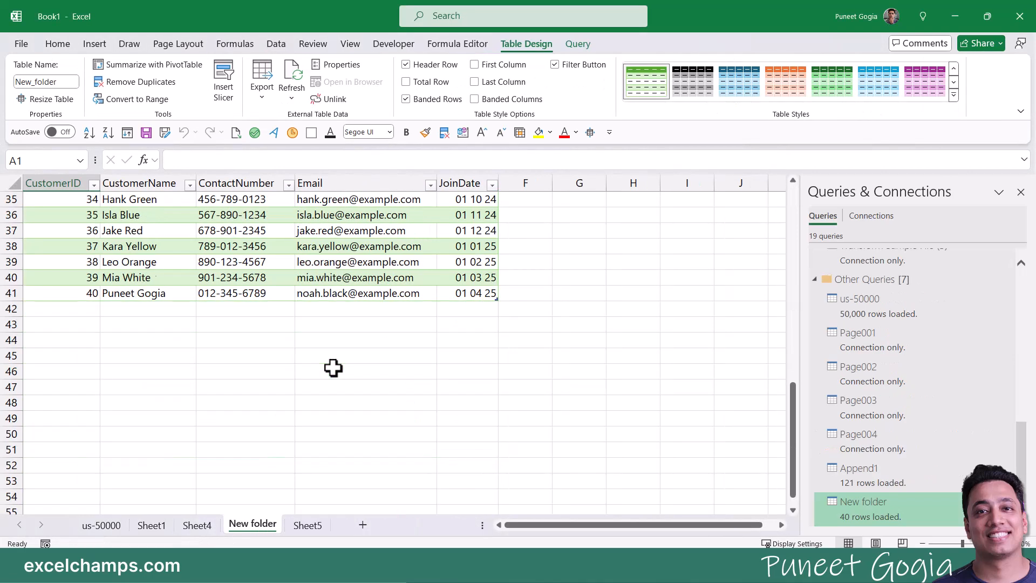
scroll(333, 367, up, 9)
scroll(333, 367, up, 3)
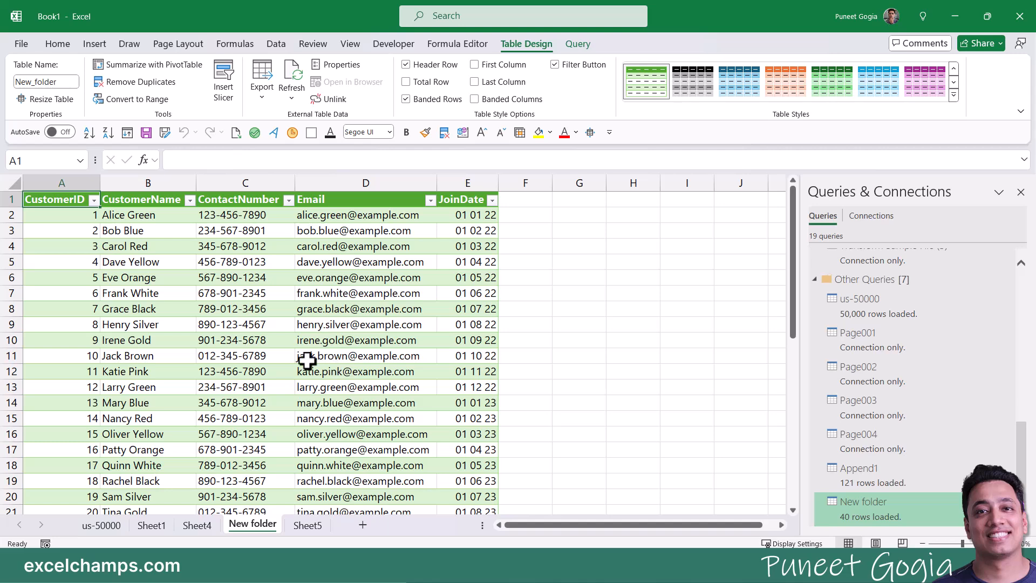
click(68, 216)
scroll(81, 337, down, 11)
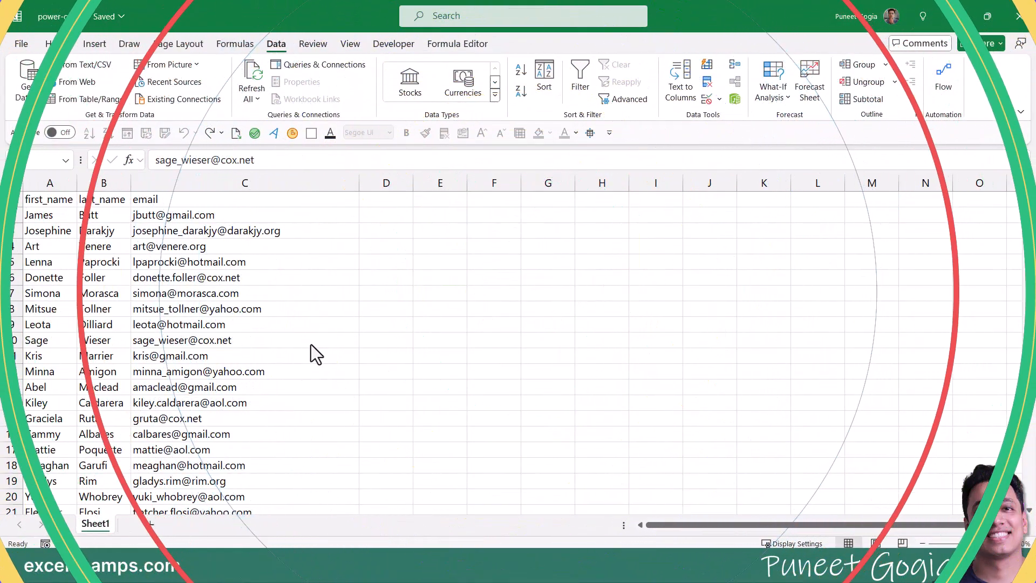
Step: Select cell C10 in the email column of the power-query workbook
click(310, 340)
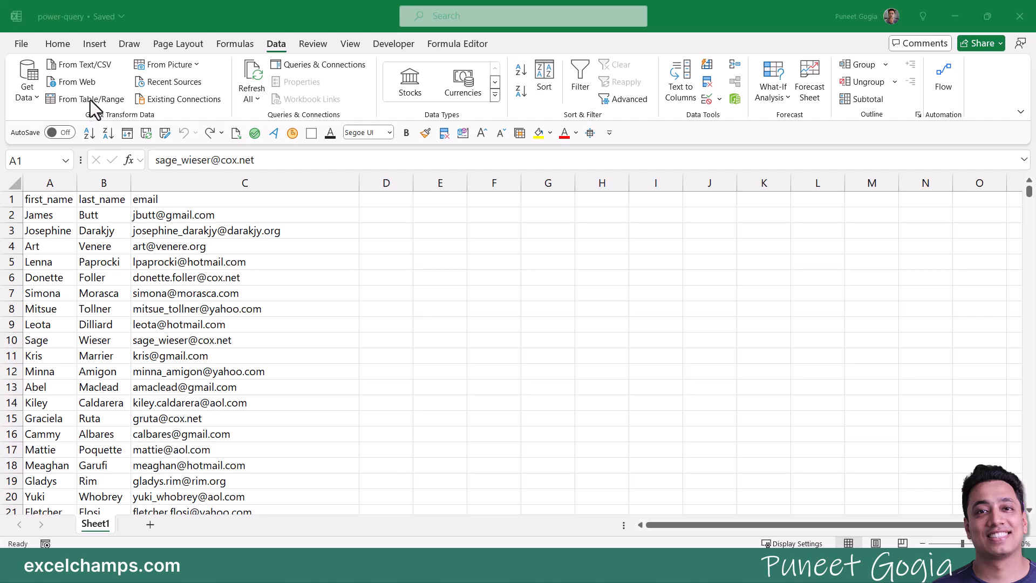
Step: Start a table from range $A$1:$C$50001 with My table has headers checked, after one cancelled attempt
click(135, 340)
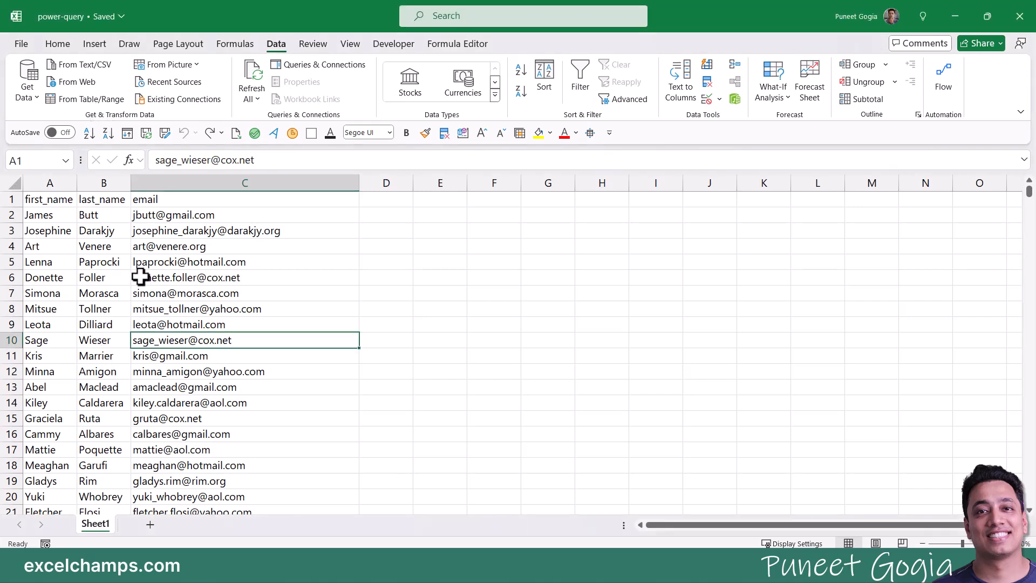
click(101, 99)
drag(351, 253, 259, 219)
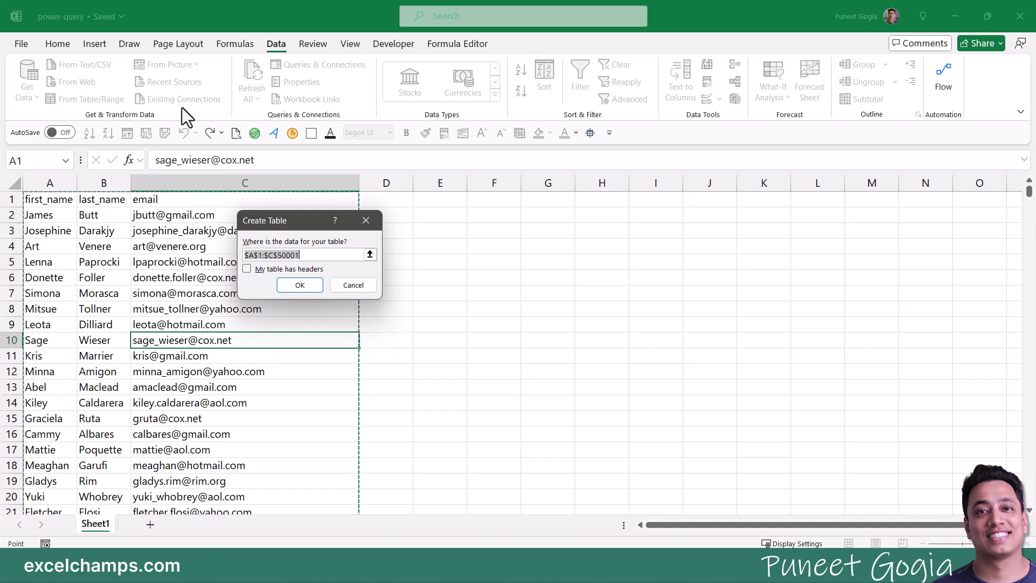
click(365, 220)
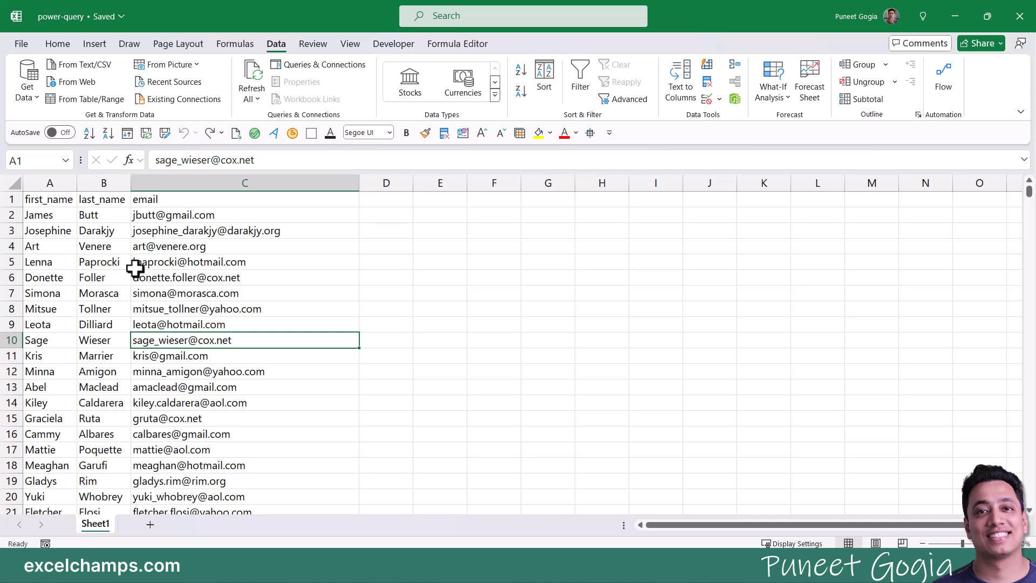
click(91, 99)
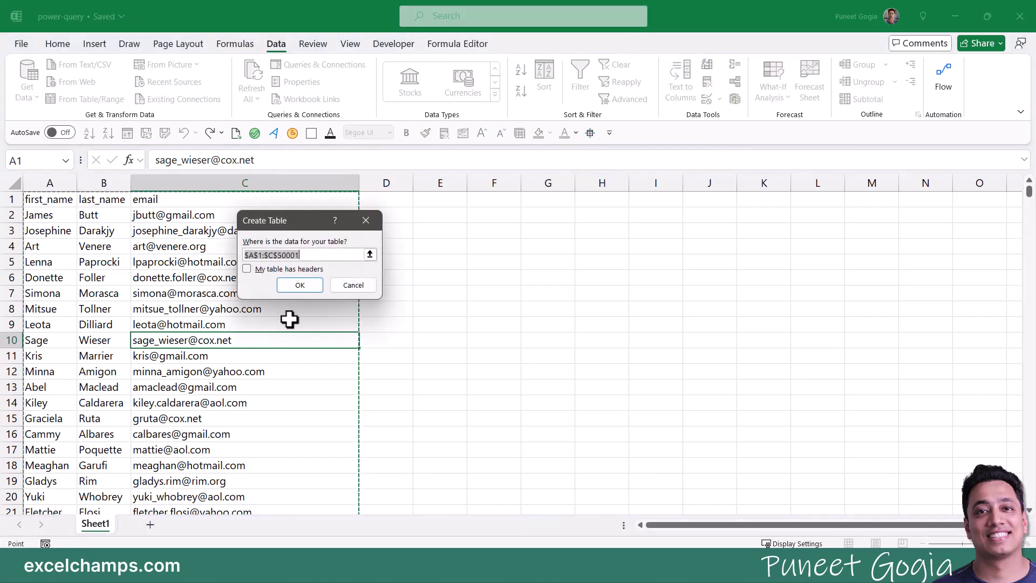
click(246, 269)
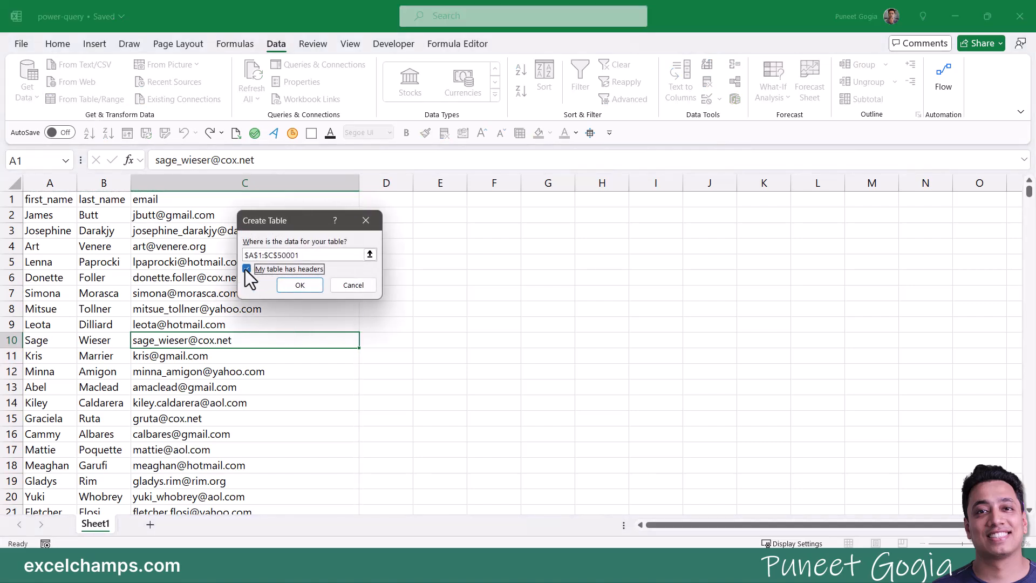
Step: Create Table2 from the email list in Power Query and look through its Transform, Add Column and View commands
click(296, 288)
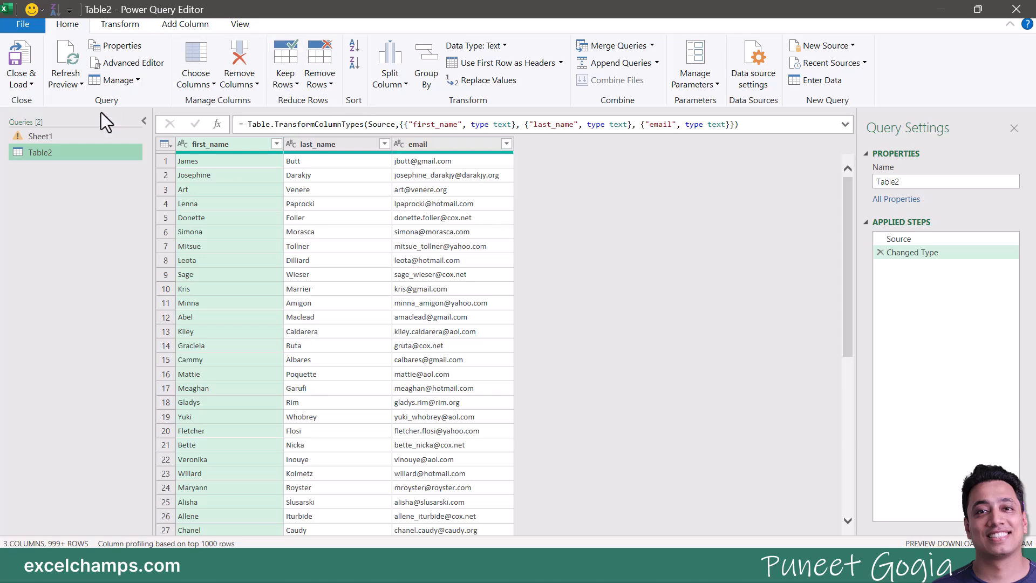
click(130, 27)
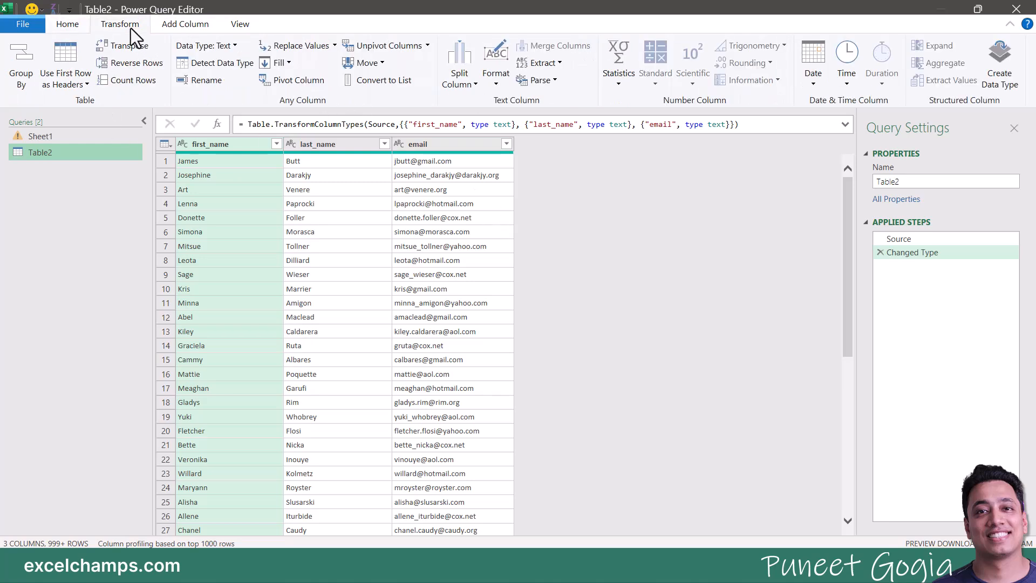
click(185, 27)
click(239, 26)
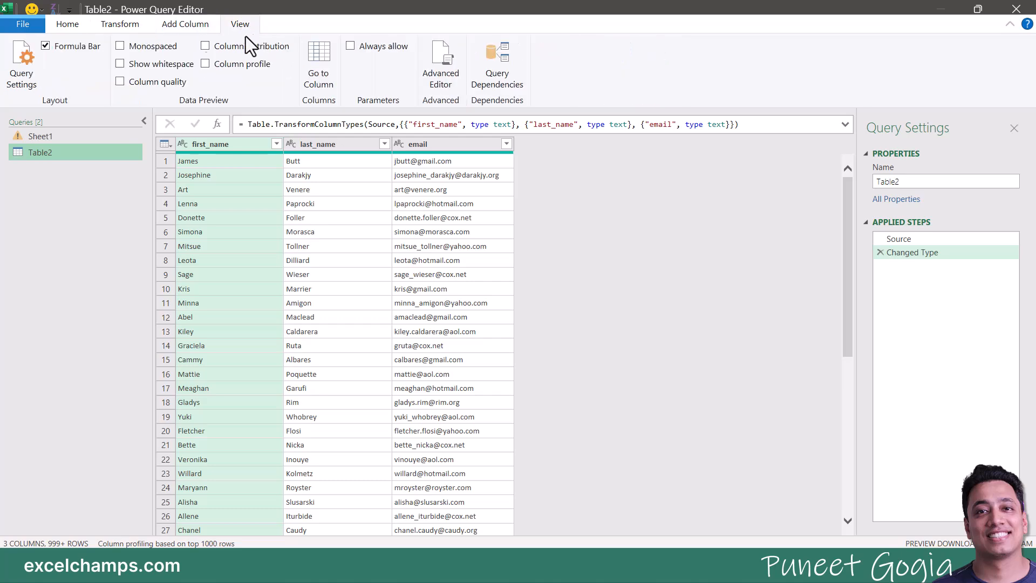
click(94, 28)
click(81, 28)
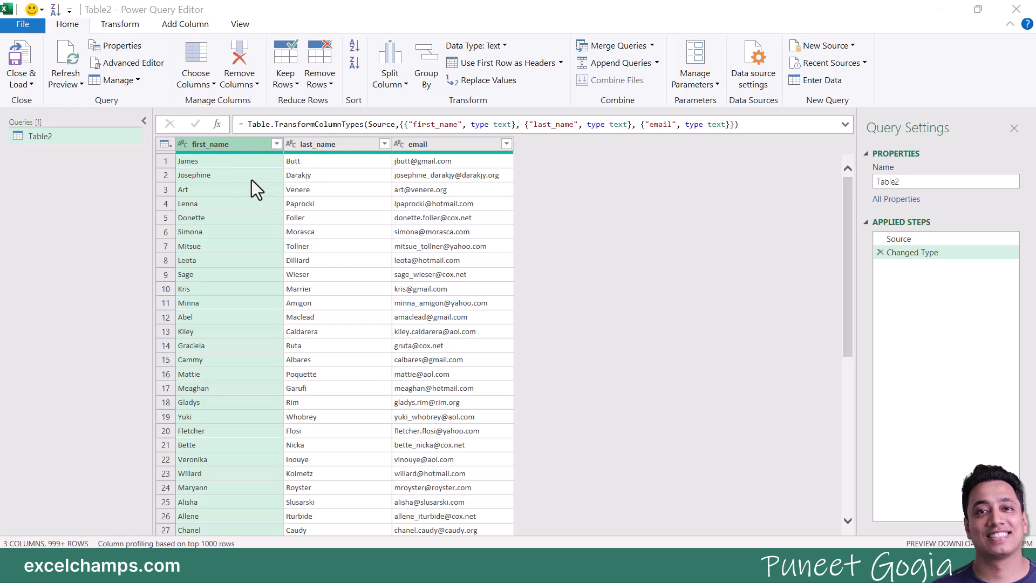
click(226, 145)
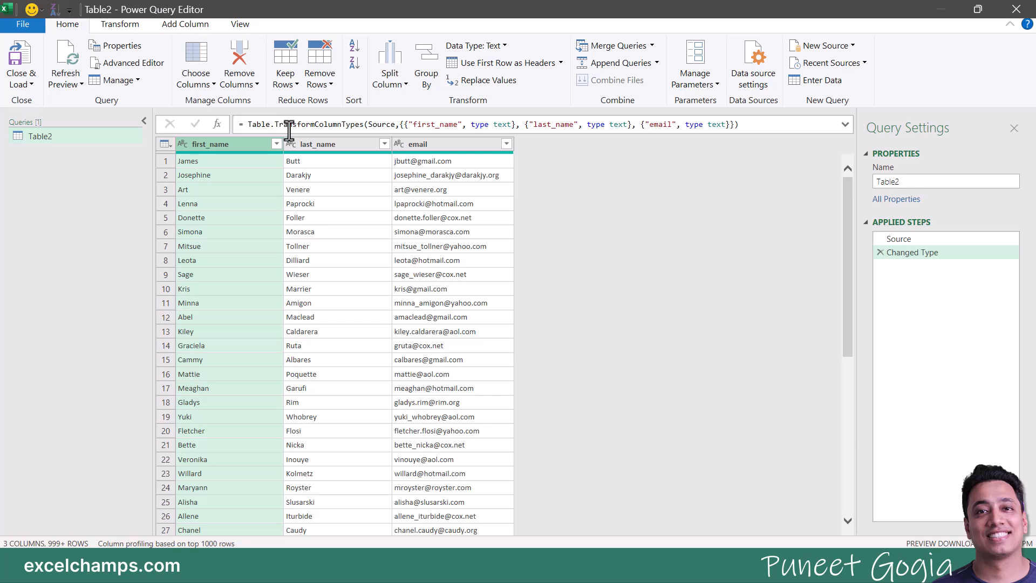
click(134, 30)
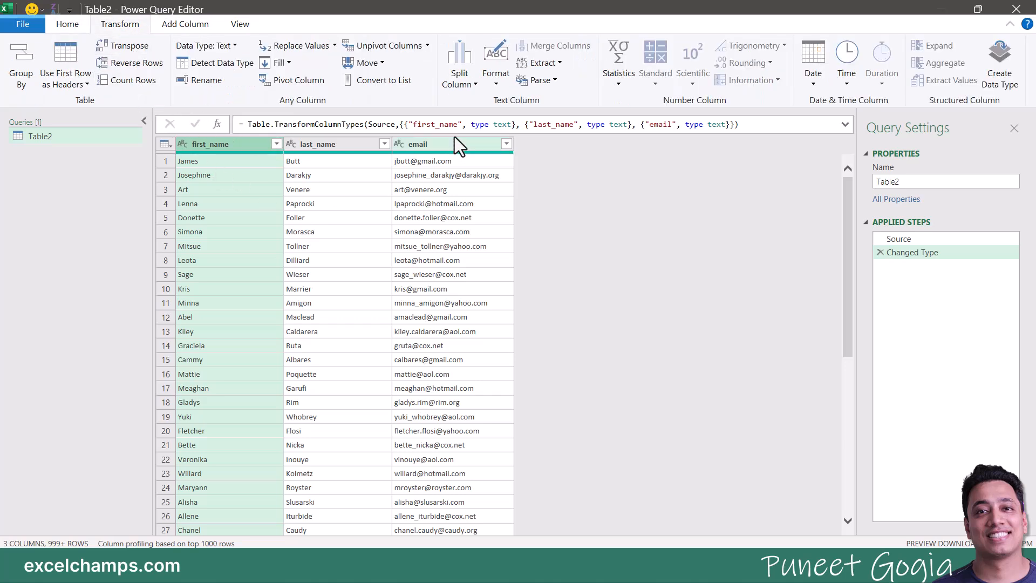
click(500, 85)
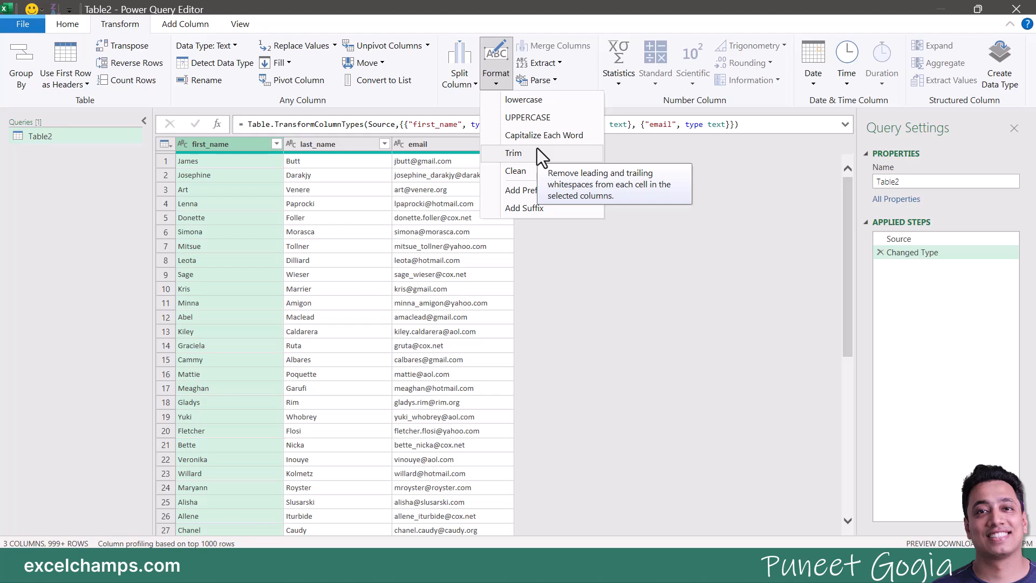
click(579, 122)
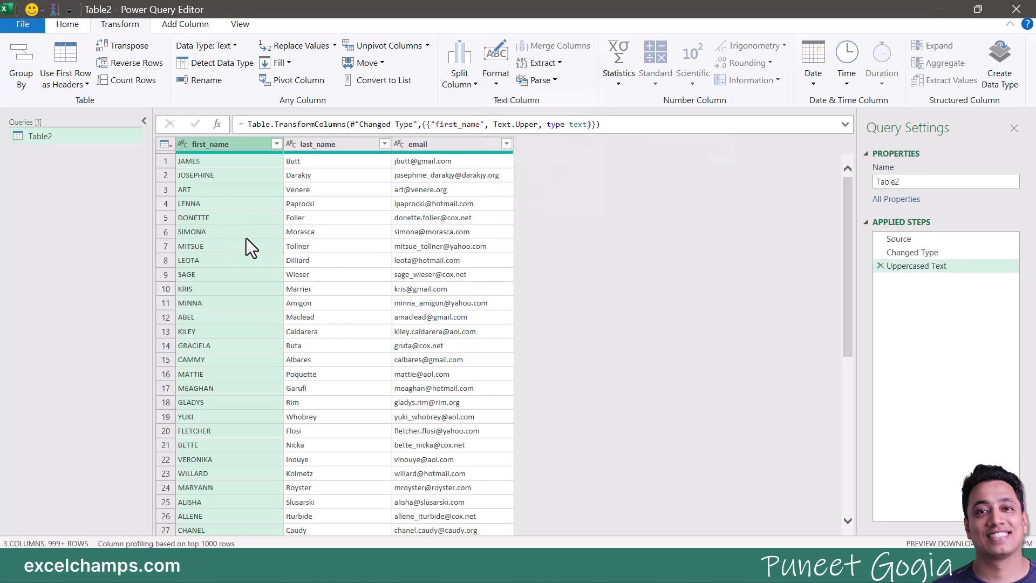
scroll(234, 237, down, 14)
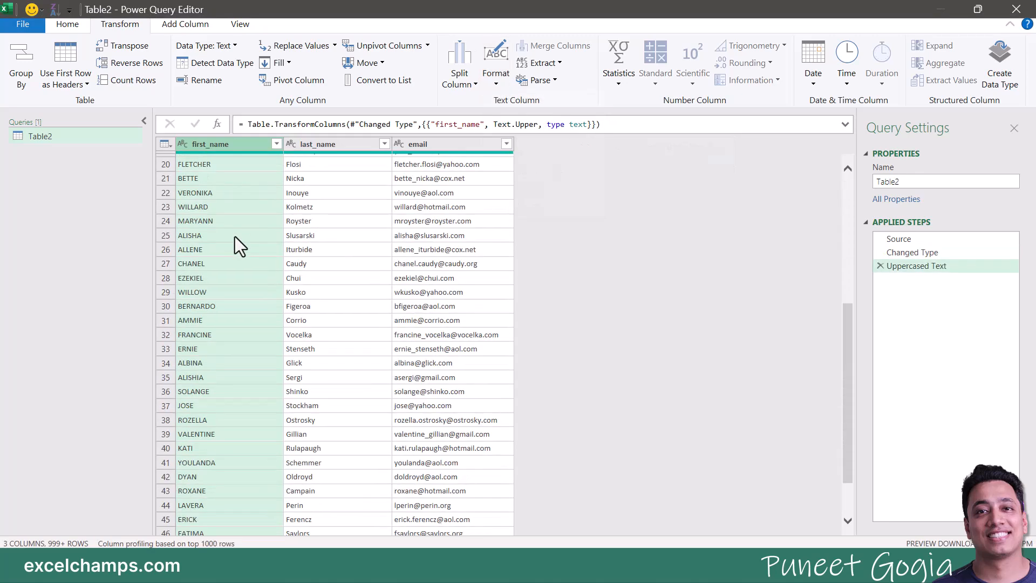
scroll(234, 237, up, 9)
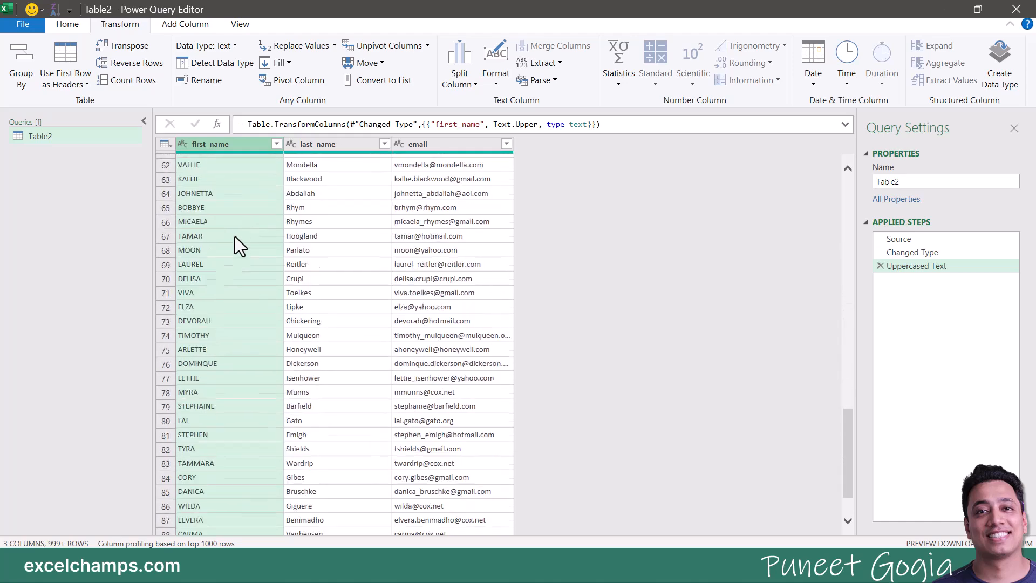
scroll(237, 246, up, 5)
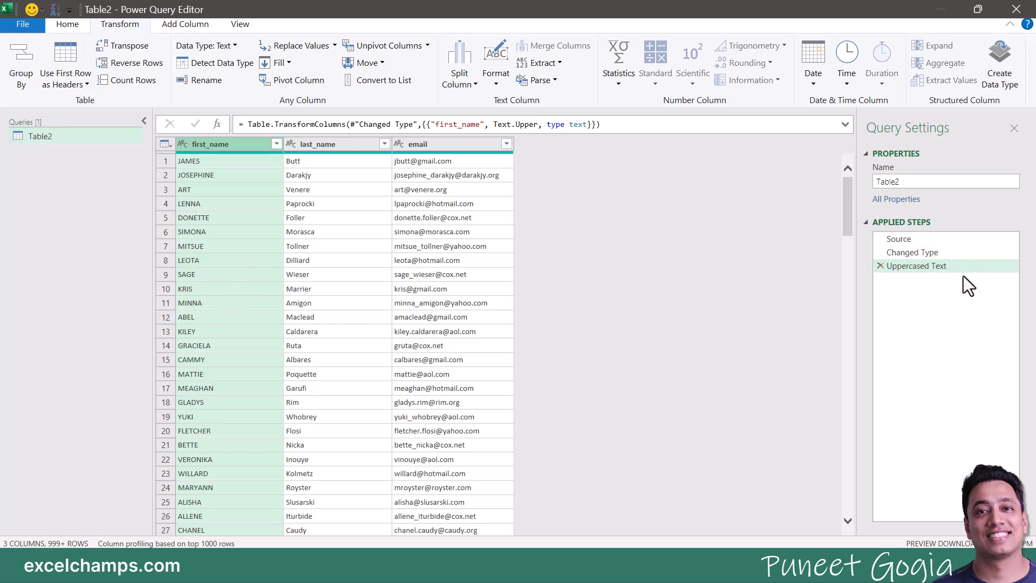
Step: Delete the old Uppercased Text step and convert first_name and last_name to UPPERCASE
click(880, 267)
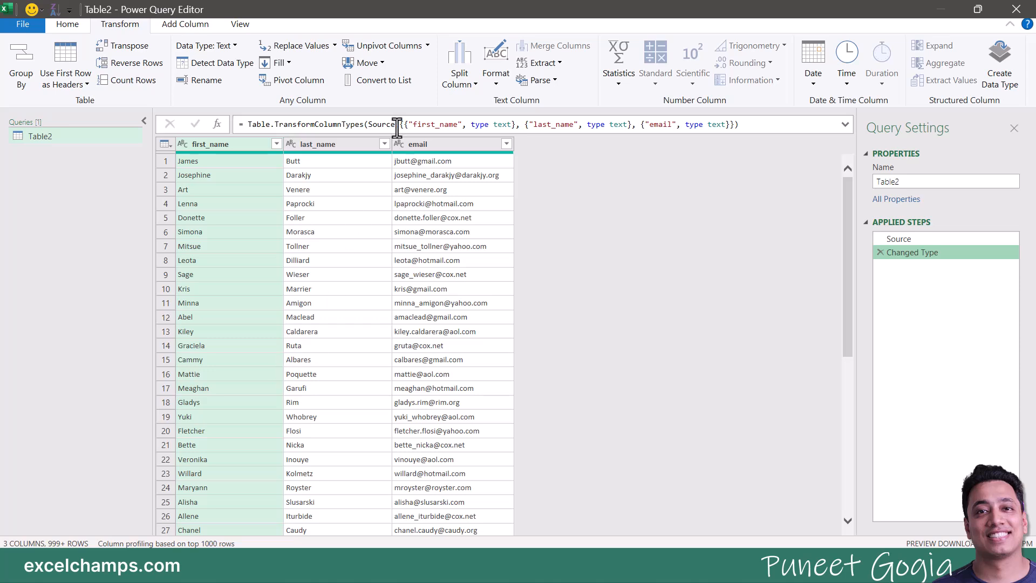
click(499, 83)
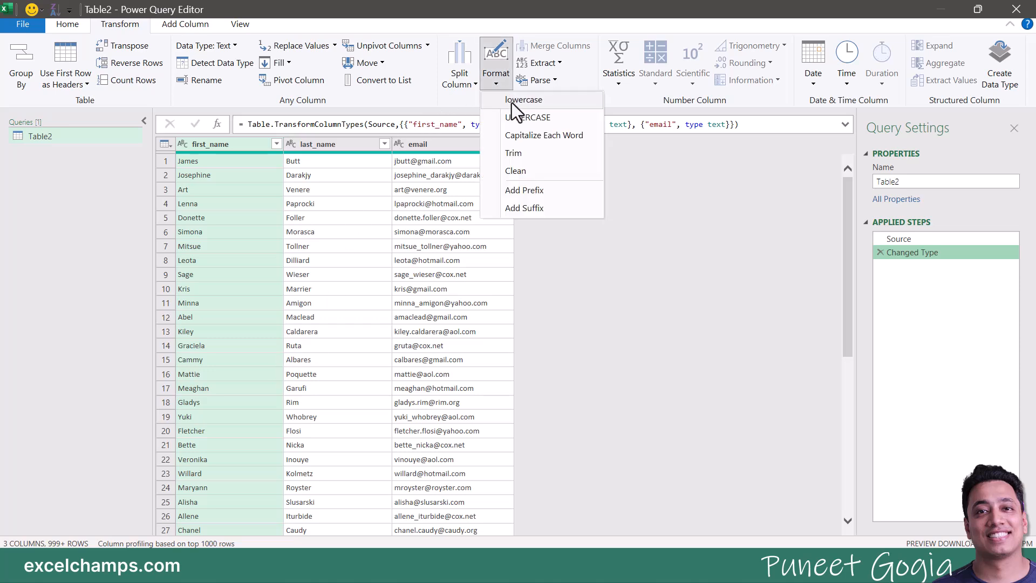
click(516, 117)
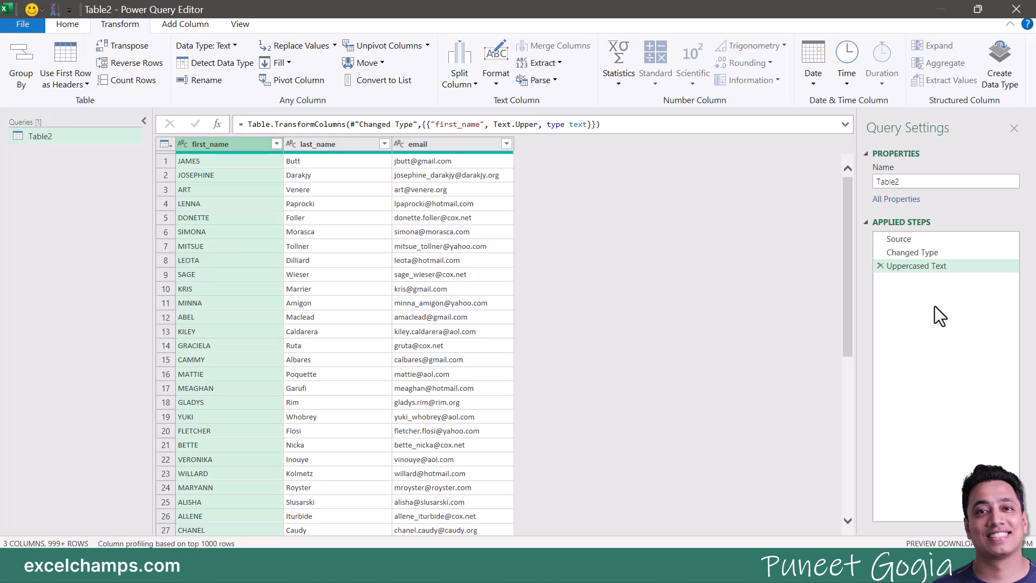
click(300, 146)
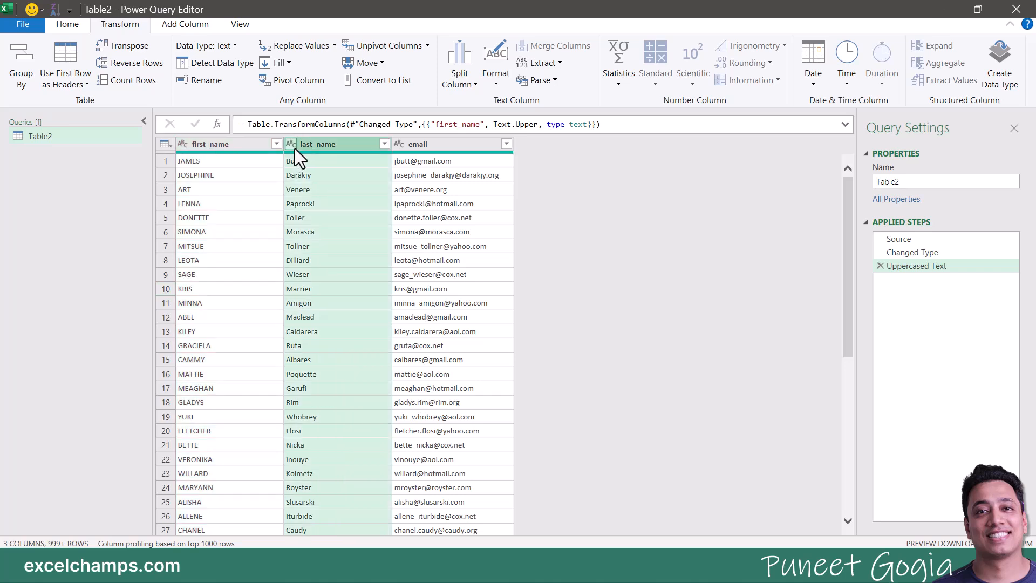
click(497, 82)
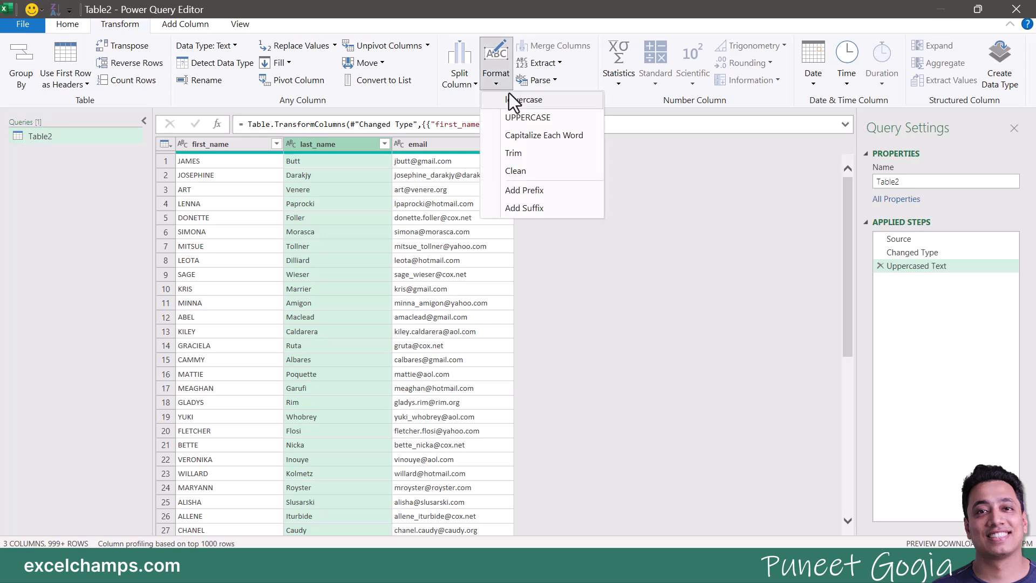
click(520, 117)
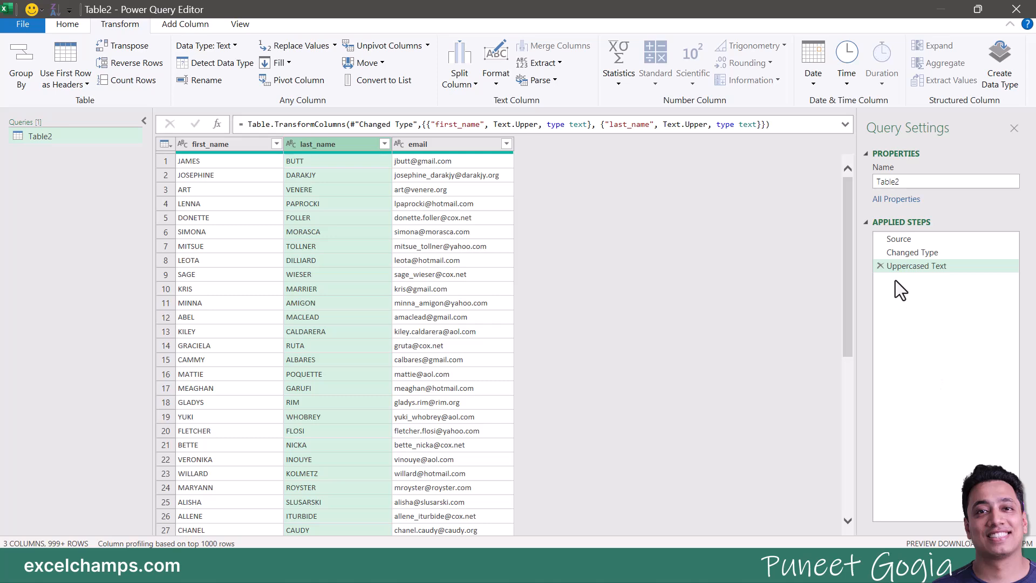
Step: Convert the email column to UPPERCASE and check the capitalized values, such as JAMES
click(215, 143)
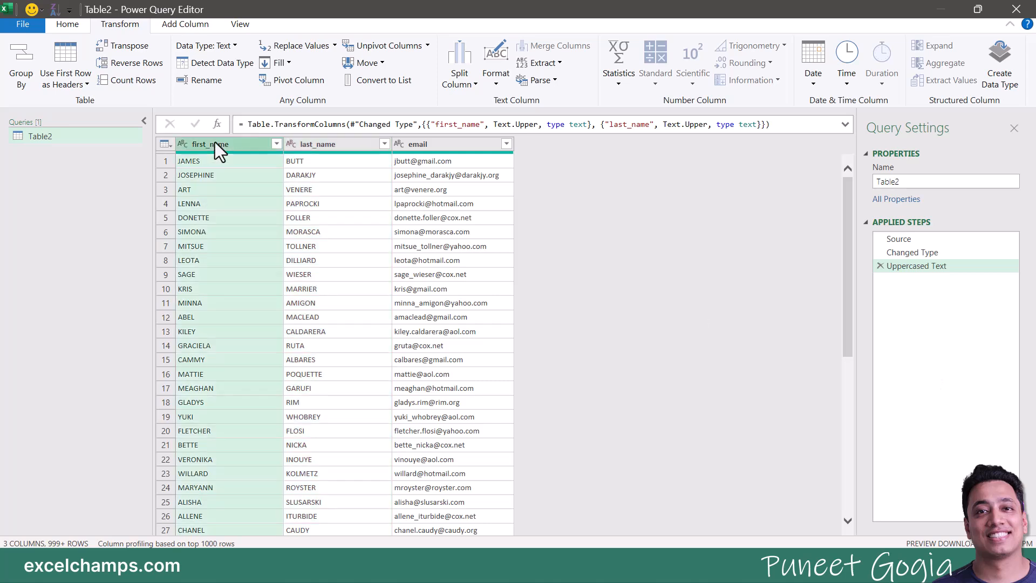
click(326, 145)
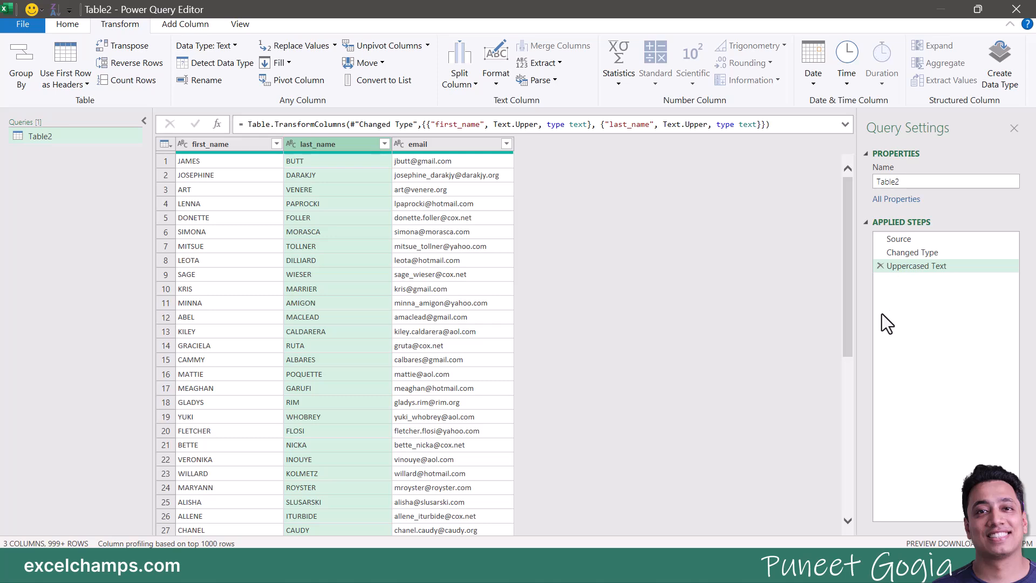
click(416, 144)
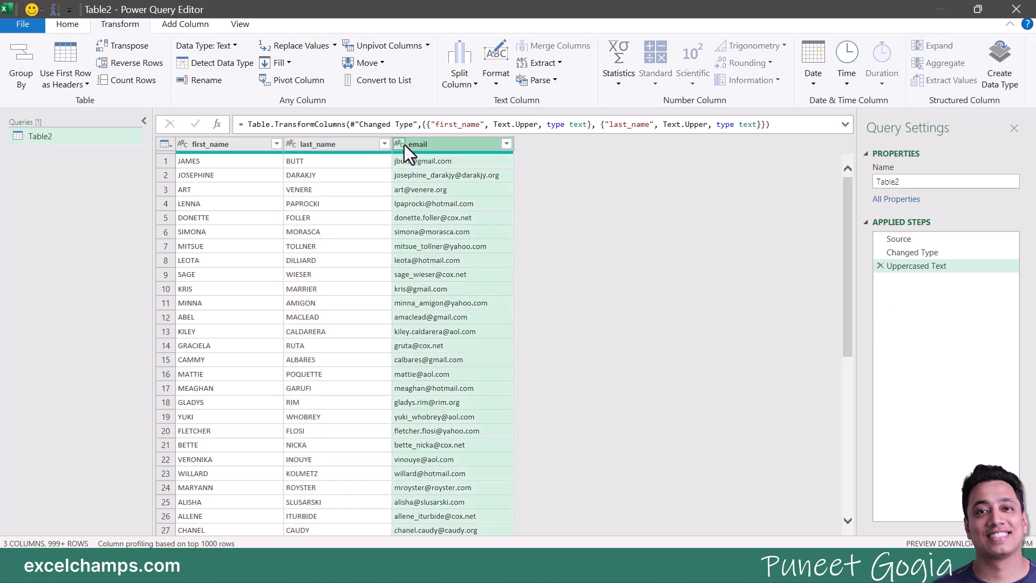
click(487, 87)
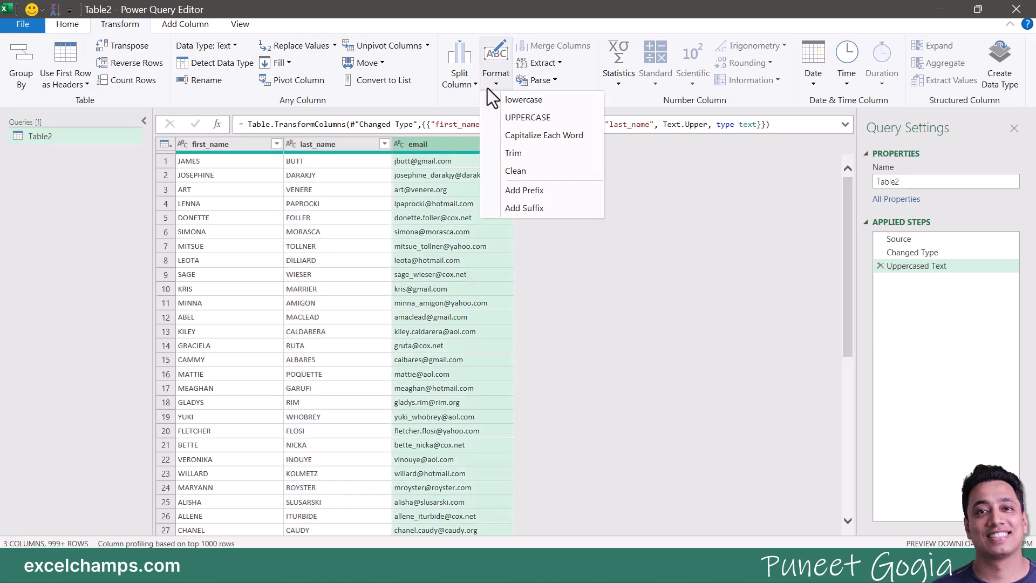
click(500, 115)
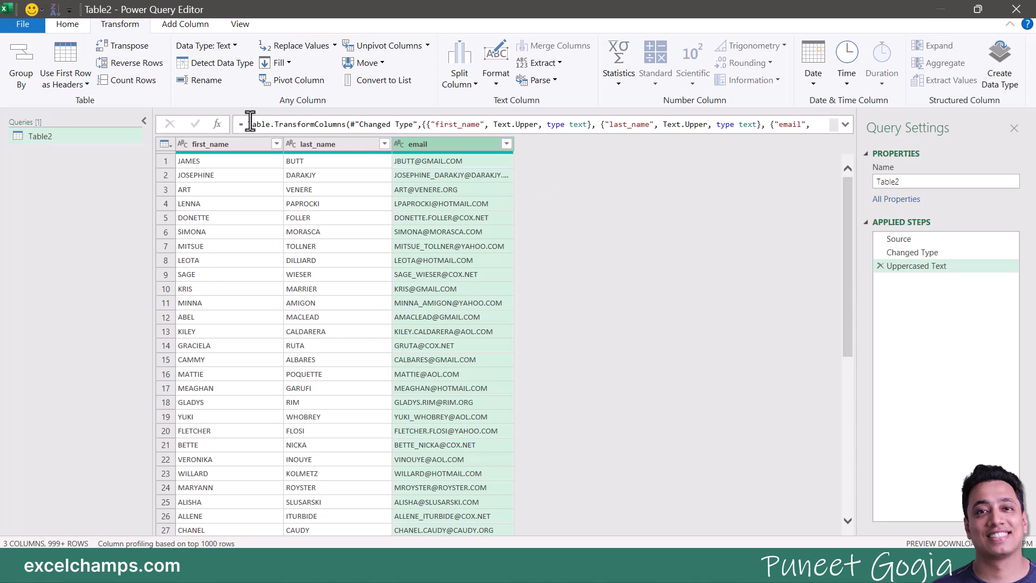
click(222, 158)
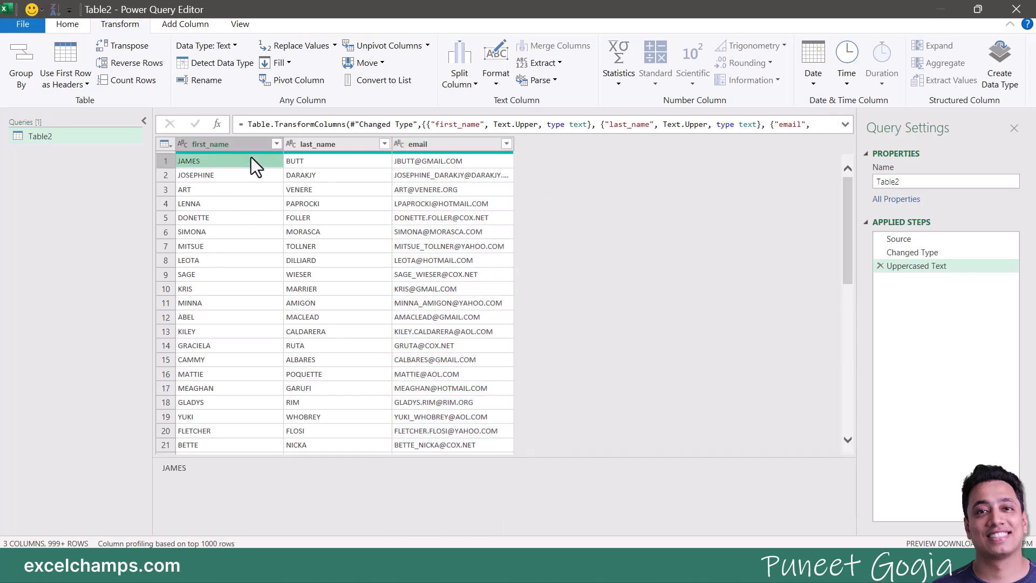
click(310, 141)
click(433, 147)
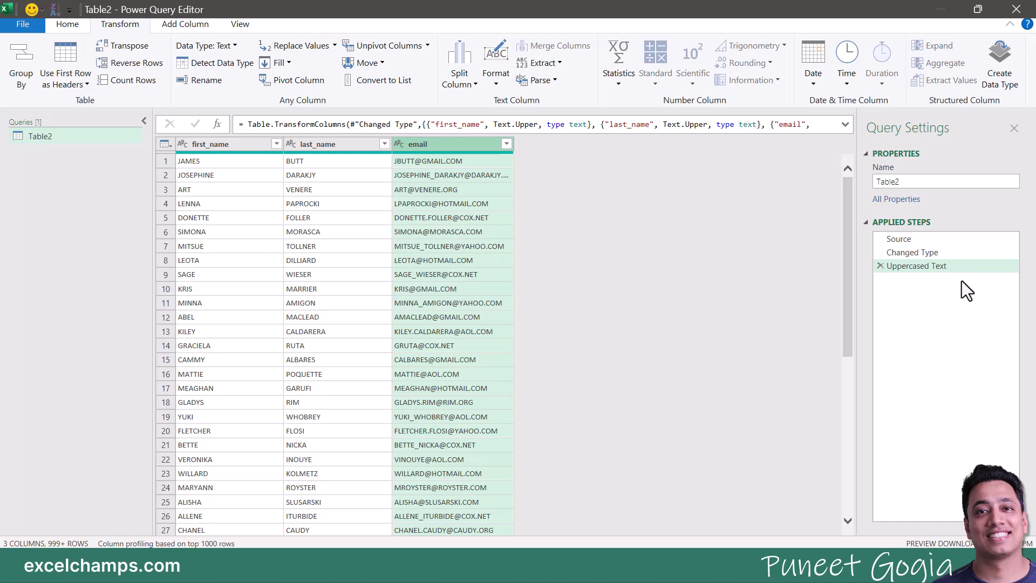
click(881, 266)
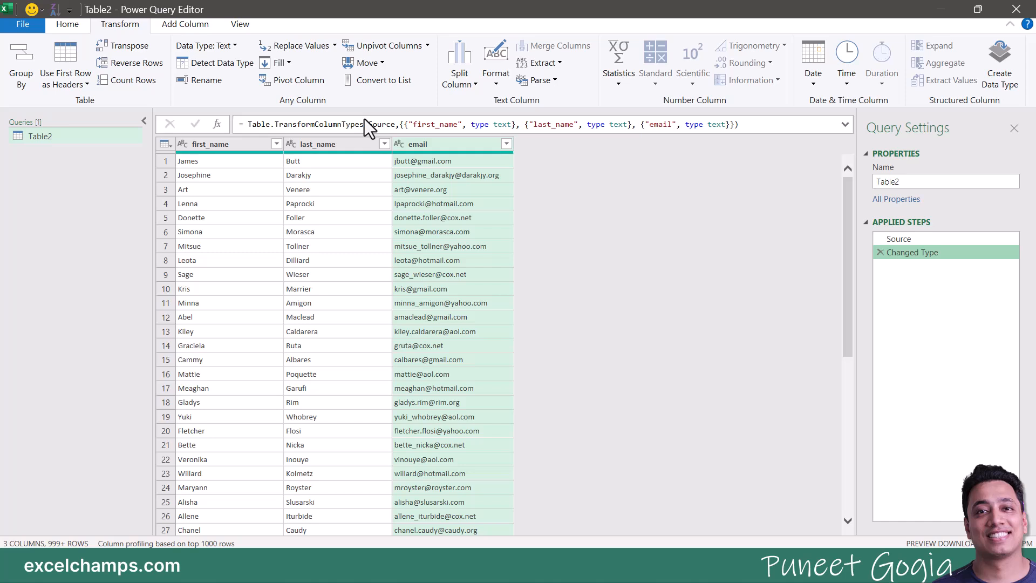
click(253, 143)
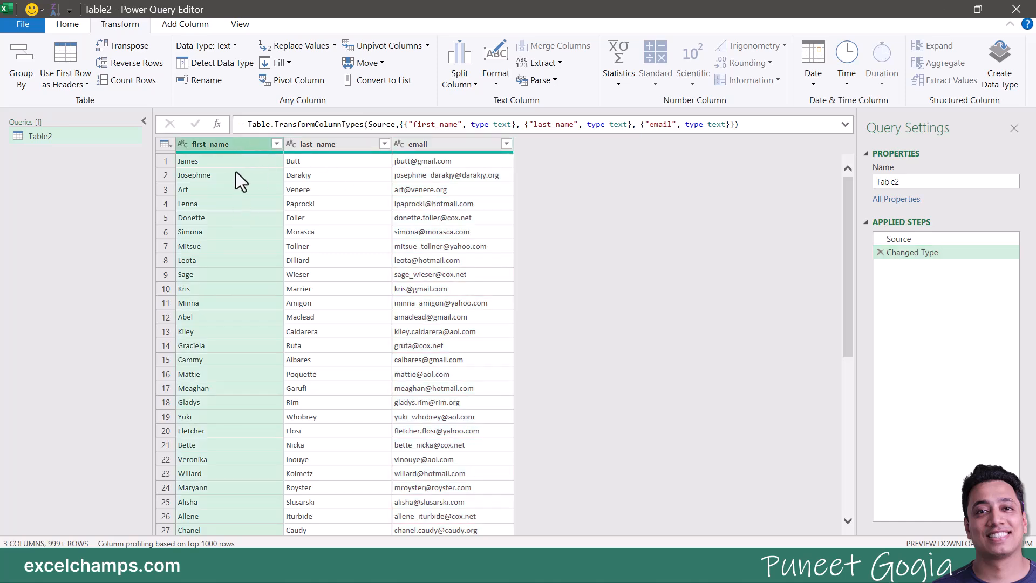
ctrl+click(312, 144)
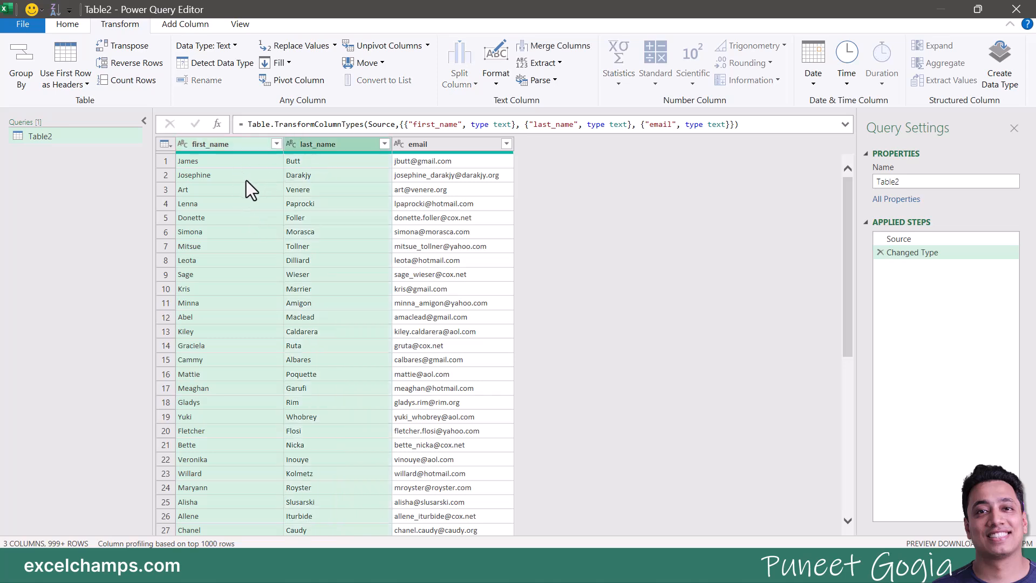
ctrl+click(422, 144)
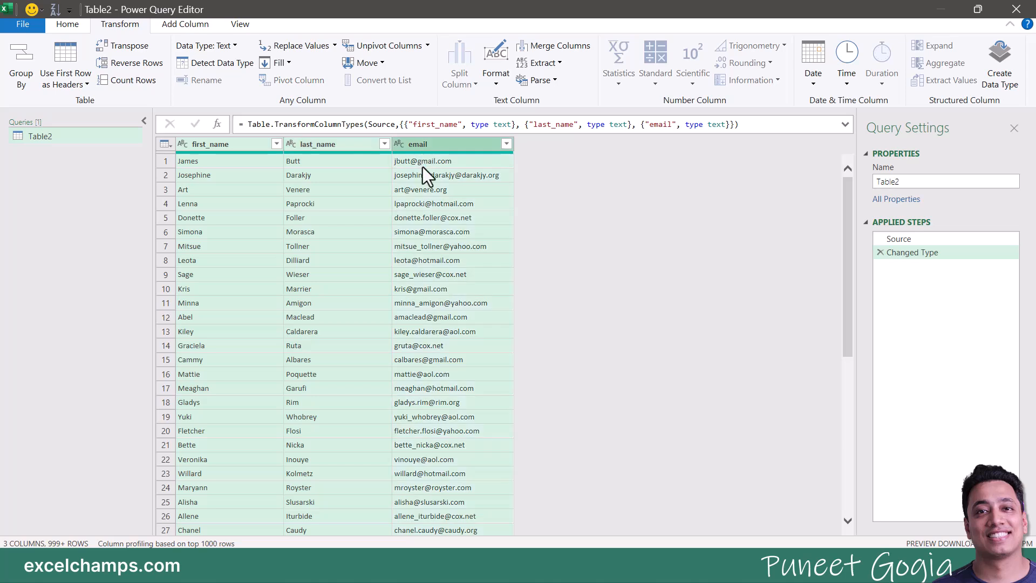
click(501, 86)
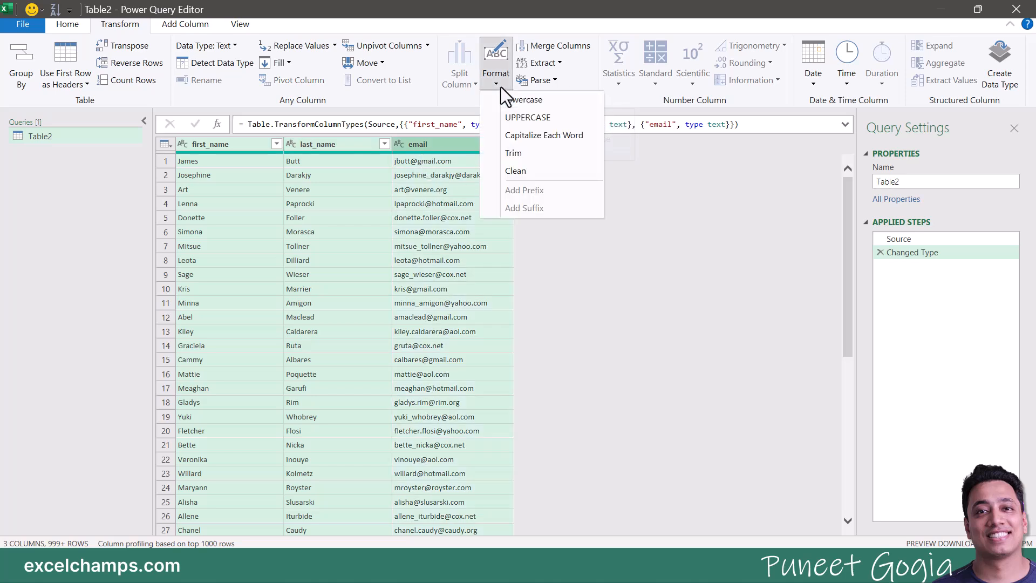
click(516, 117)
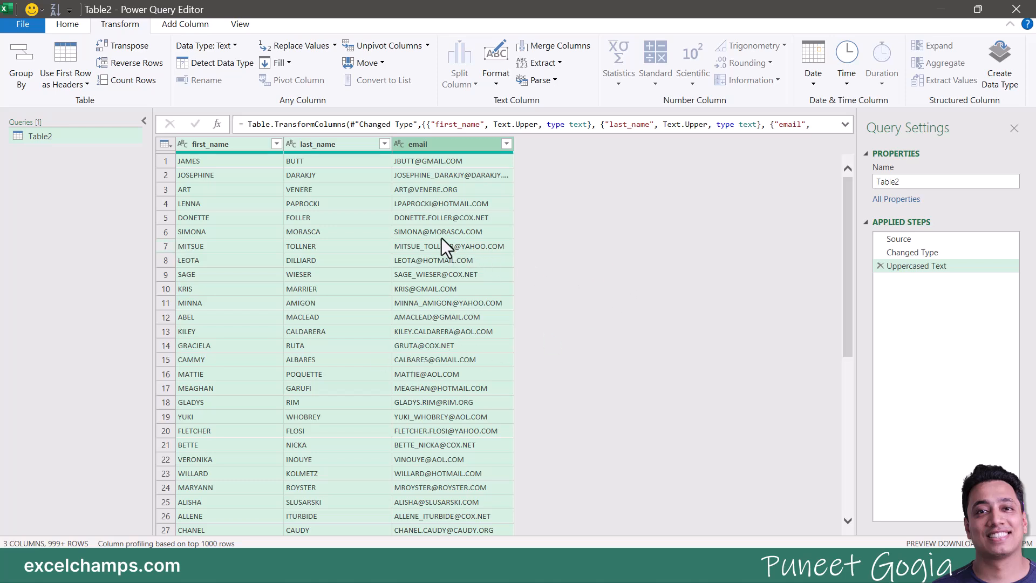
click(475, 372)
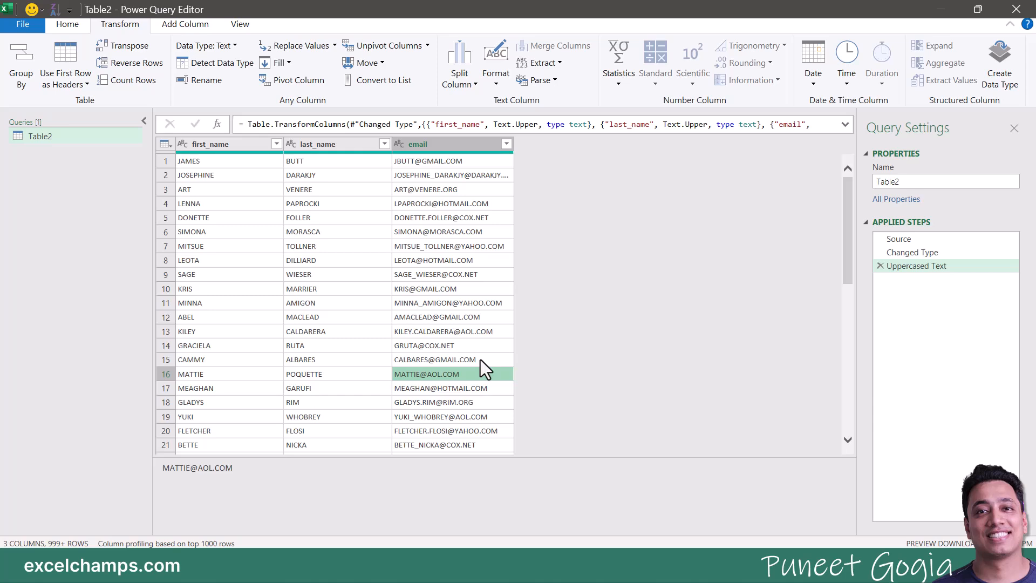
click(239, 146)
ctrl+click(319, 146)
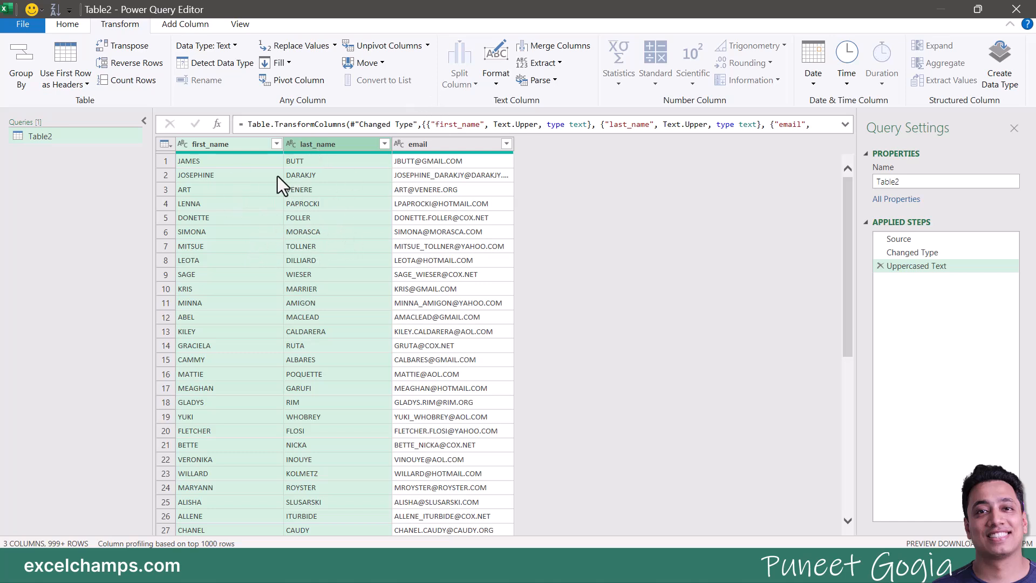
Step: Apply Capitalize Each Word, then lowercase, to first_name and last_name, leaving email uppercase
click(491, 82)
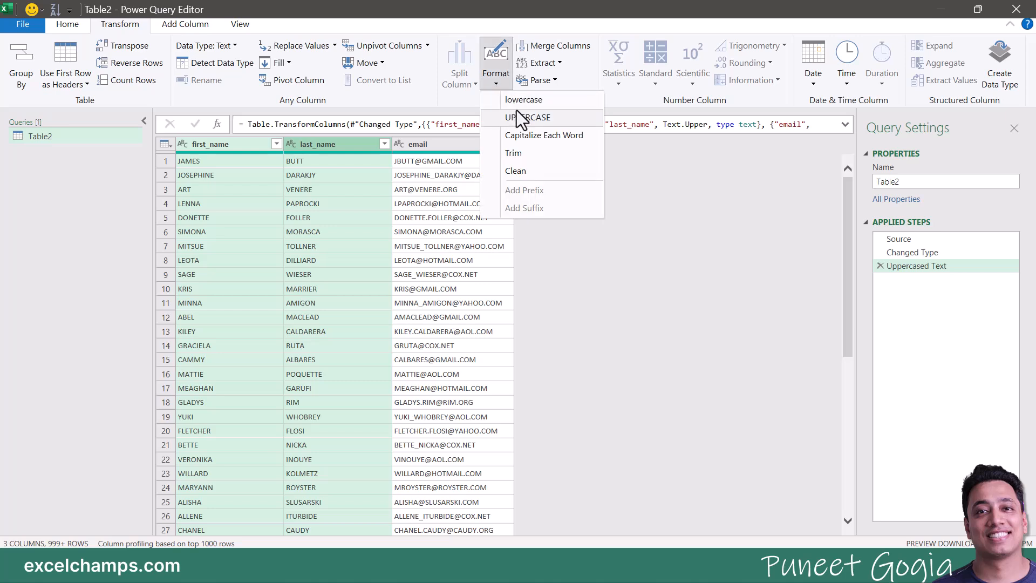
click(522, 137)
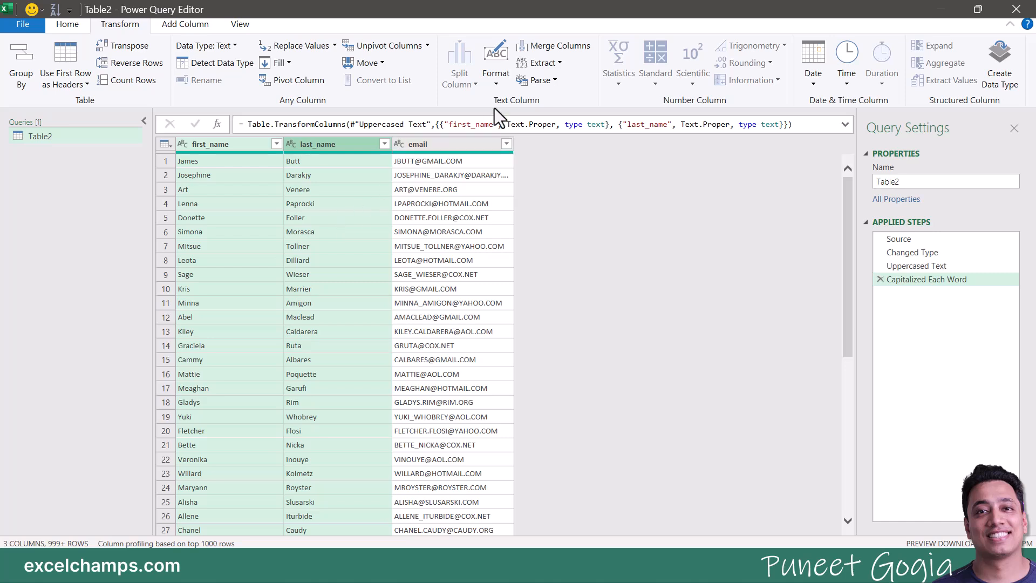
click(497, 81)
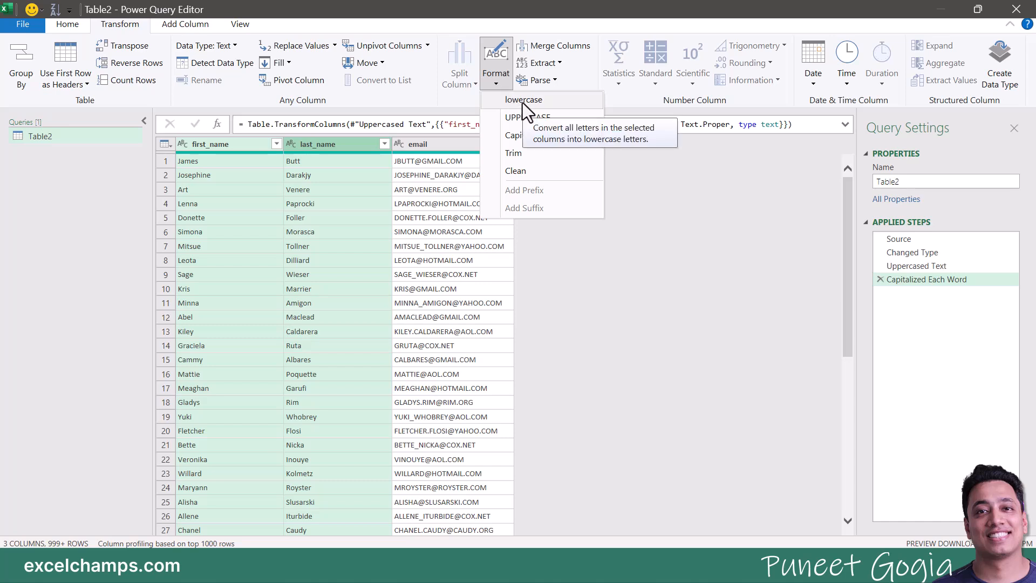
click(565, 101)
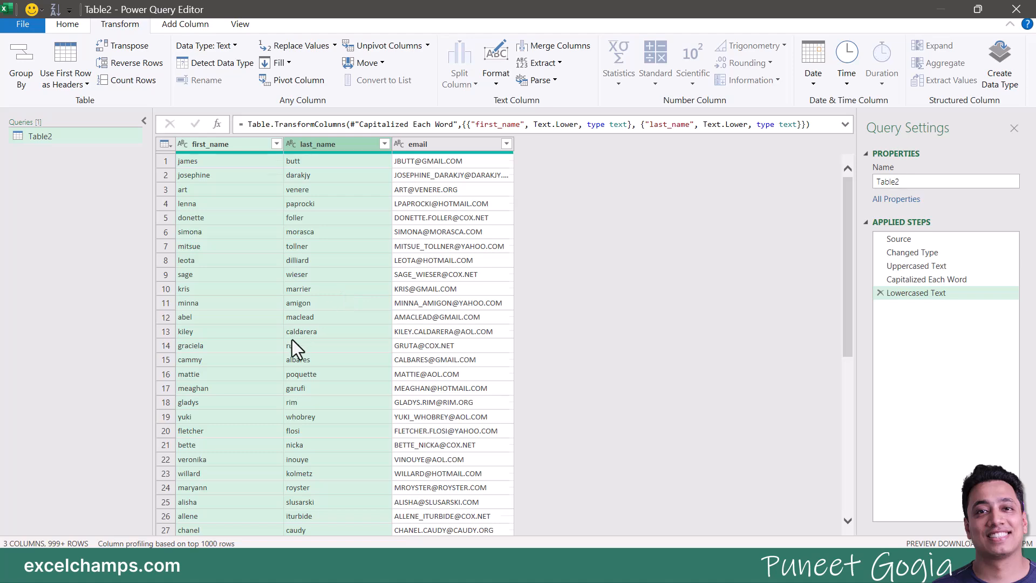
scroll(292, 339, down, 5)
scroll(292, 339, down, 10)
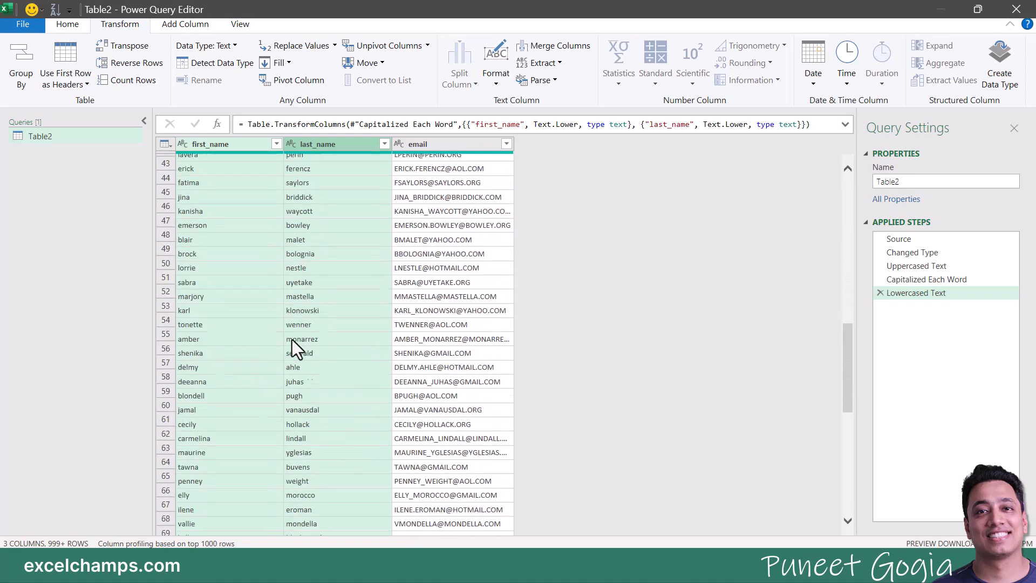
scroll(293, 339, down, 5)
scroll(292, 339, up, 10)
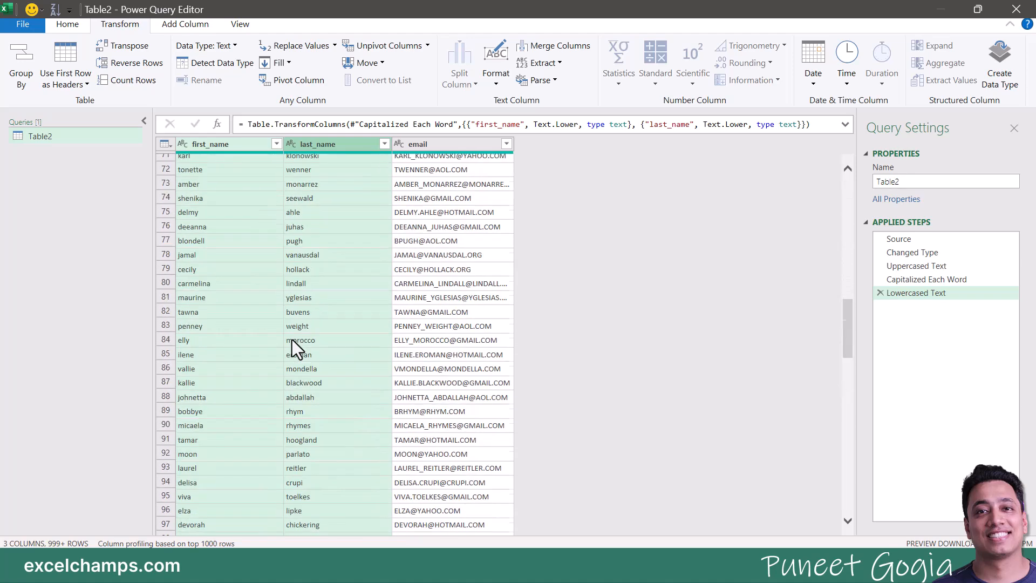
scroll(292, 338, up, 12)
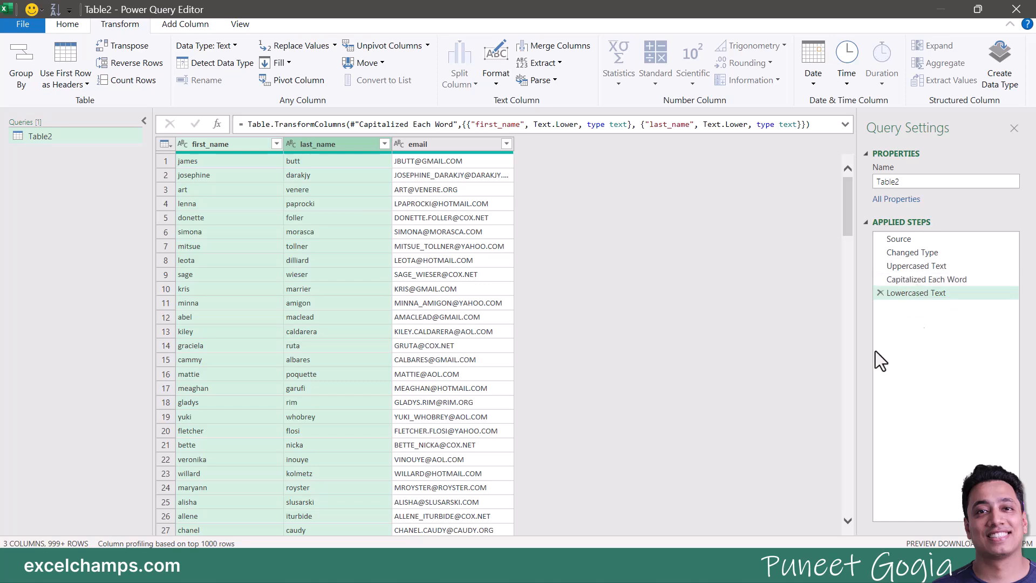
click(446, 145)
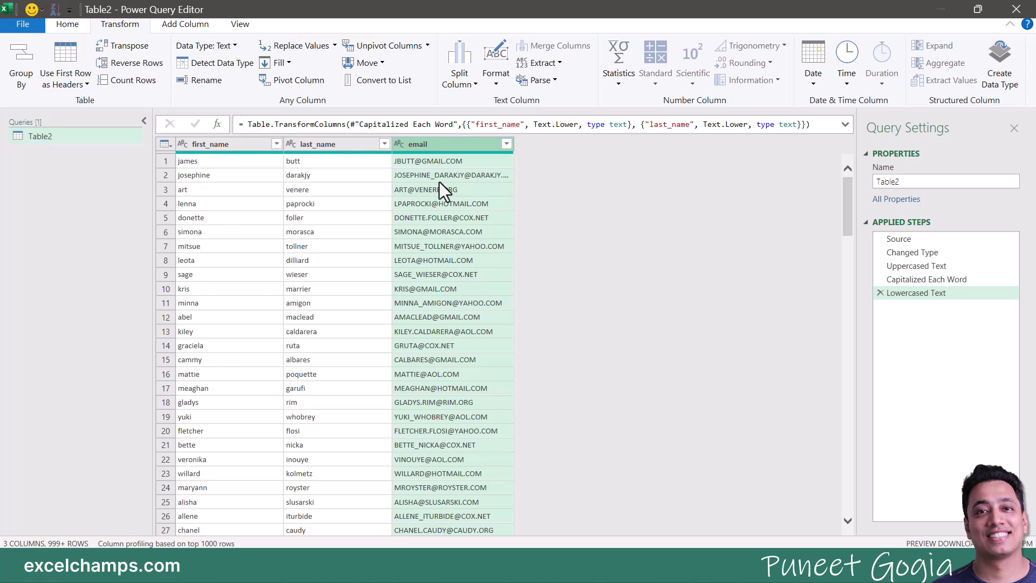
Step: Duplicate the email column into email - Copy and choose Split Column by Delimiter
right_click(423, 147)
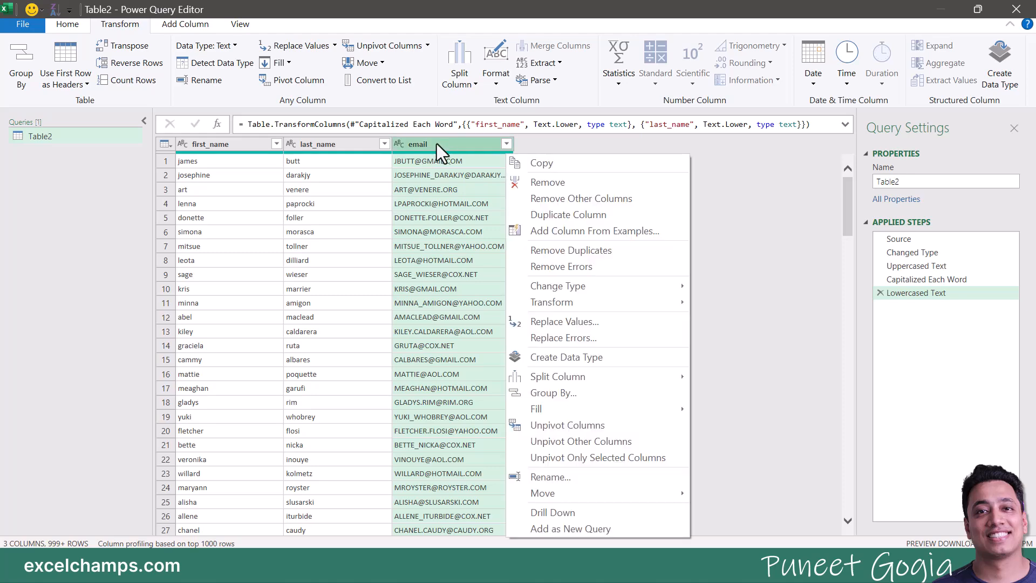
click(555, 216)
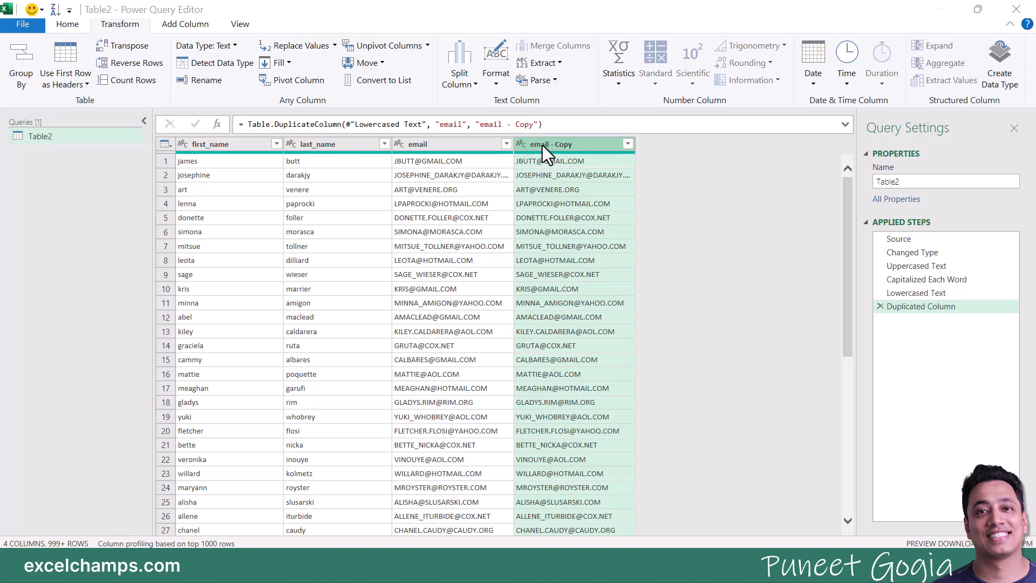
click(477, 85)
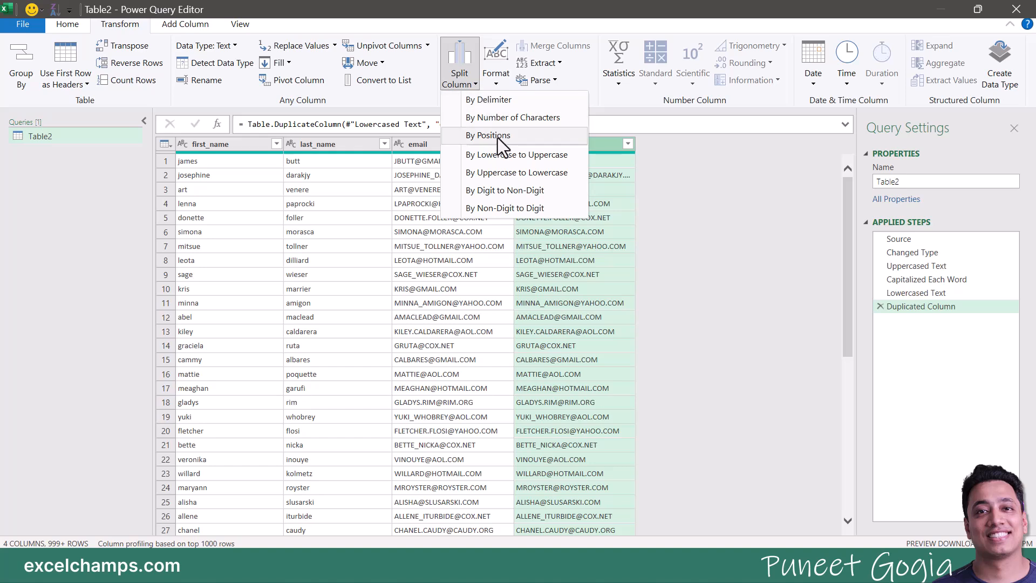
click(504, 105)
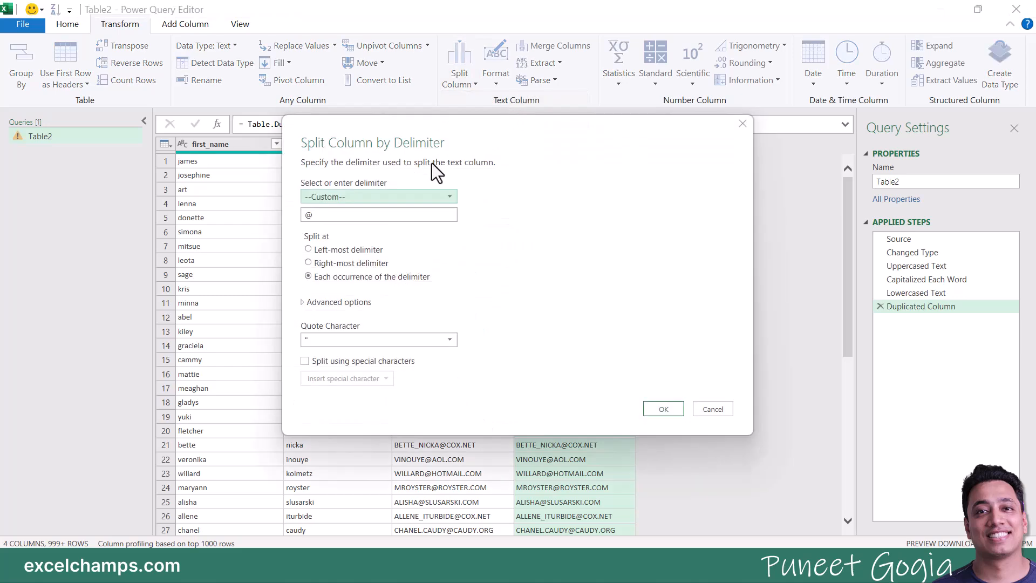
Step: Split email - Copy at each @ into email - Copy.1 user names and email - Copy.2 domains
drag(372, 125, 150, 127)
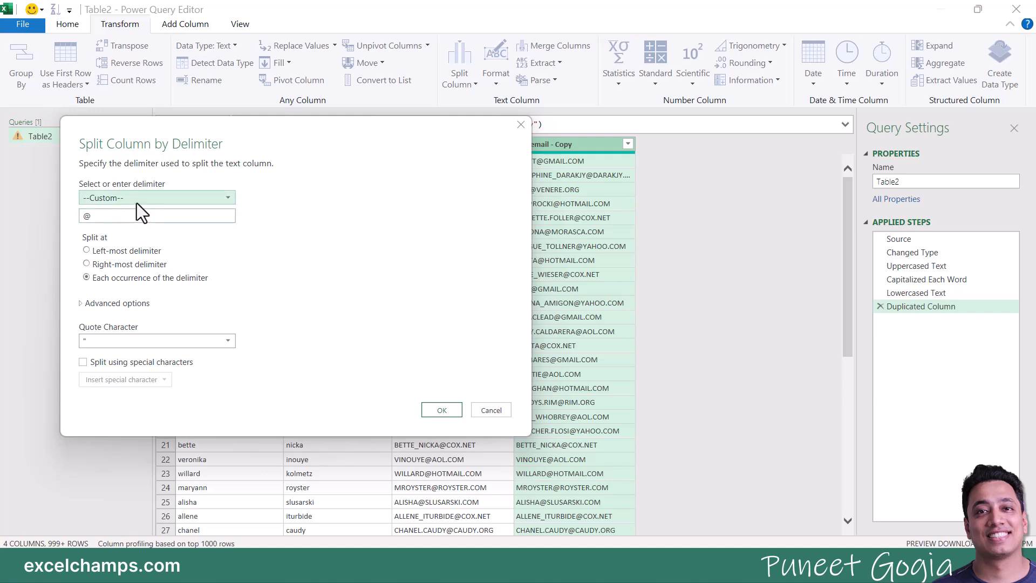
click(137, 199)
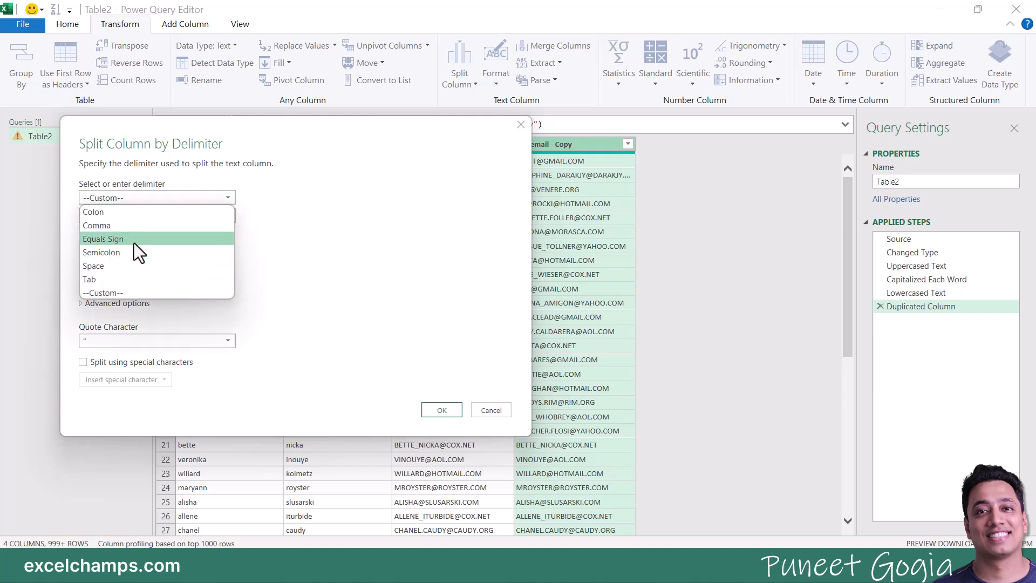
click(244, 221)
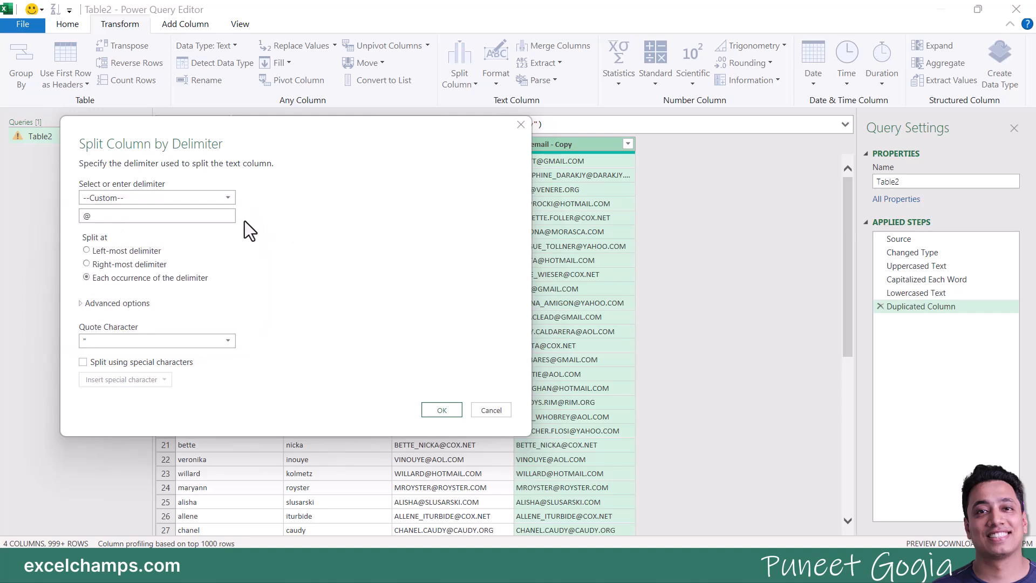
click(105, 217)
click(438, 410)
click(604, 246)
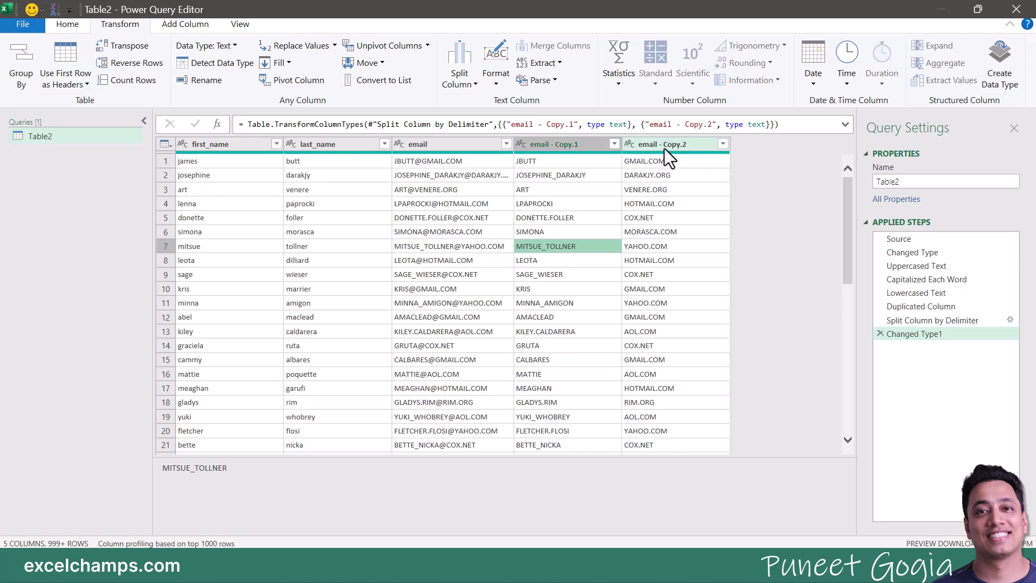
Step: Remove the email - Copy.1 user-name column, keeping the email - Copy.2 domains
click(555, 146)
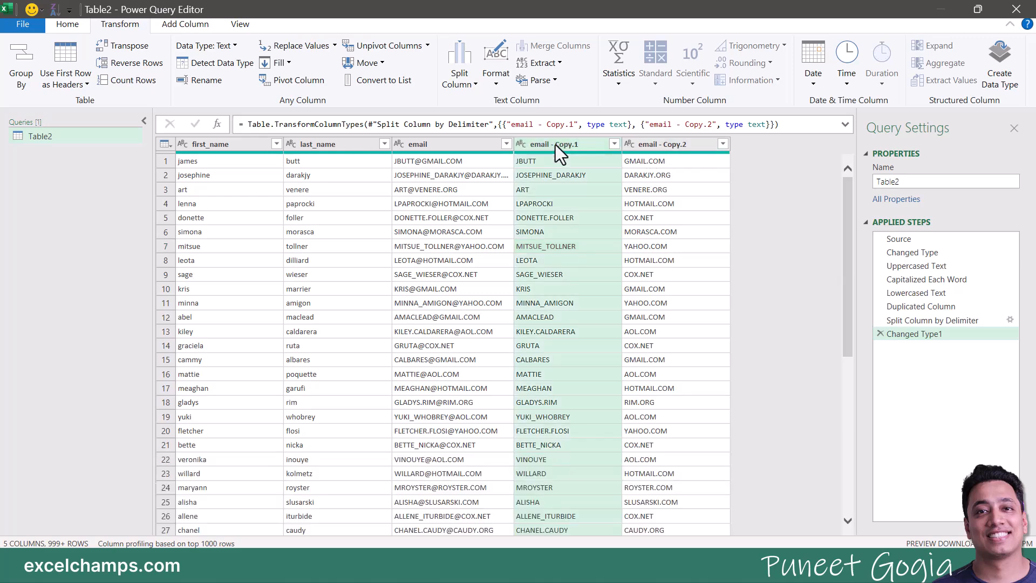
right_click(555, 145)
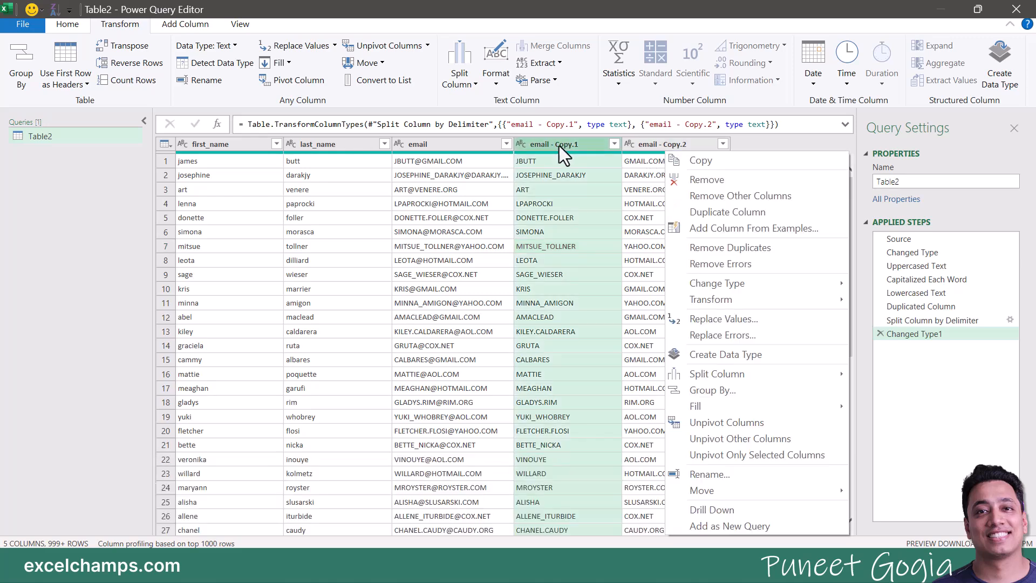
click(700, 183)
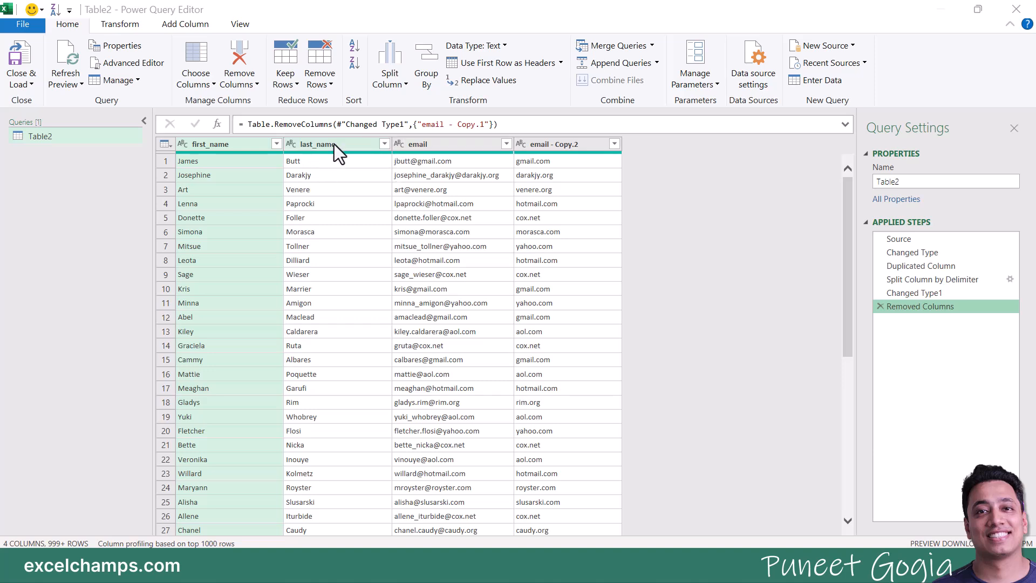
Step: Add a custom column named Full Name with the formula [first_name]&" "&[last_name]
click(406, 147)
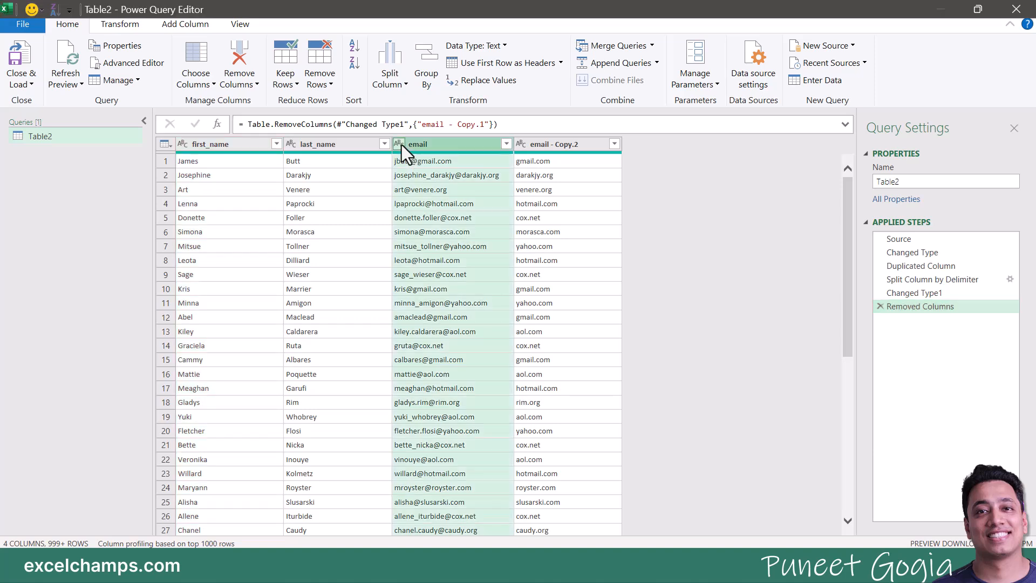
click(183, 28)
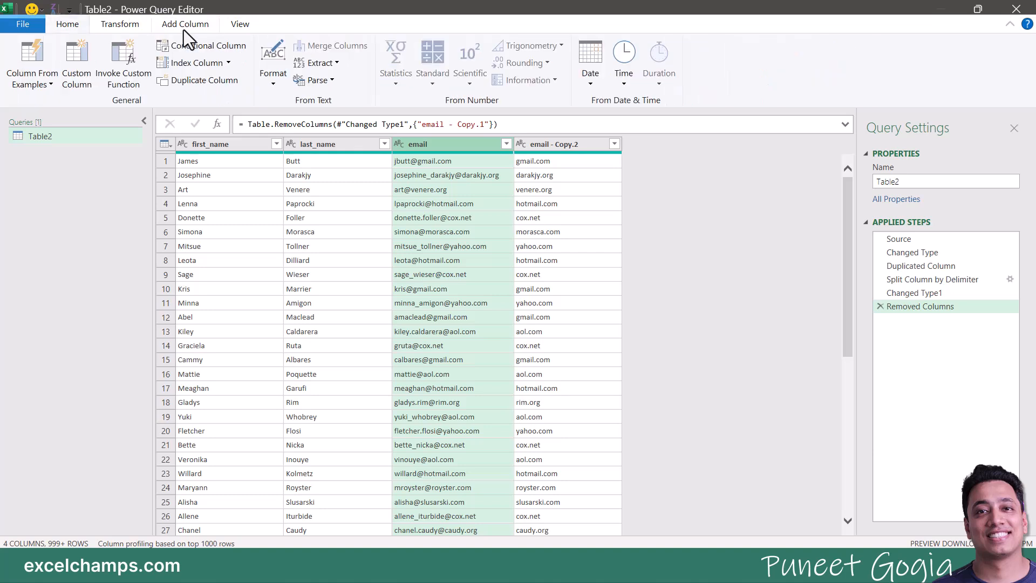
click(89, 54)
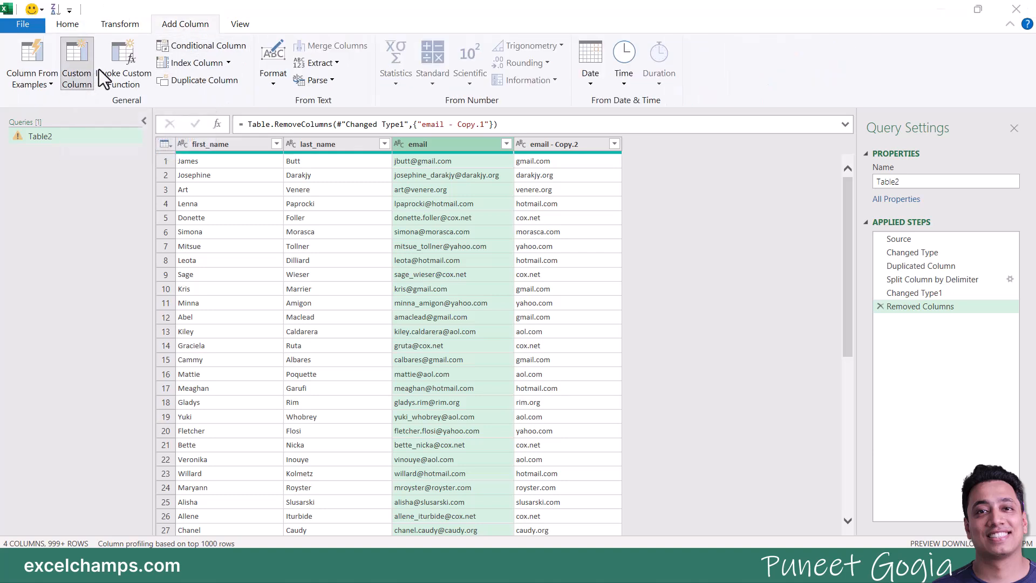
drag(339, 210, 298, 208)
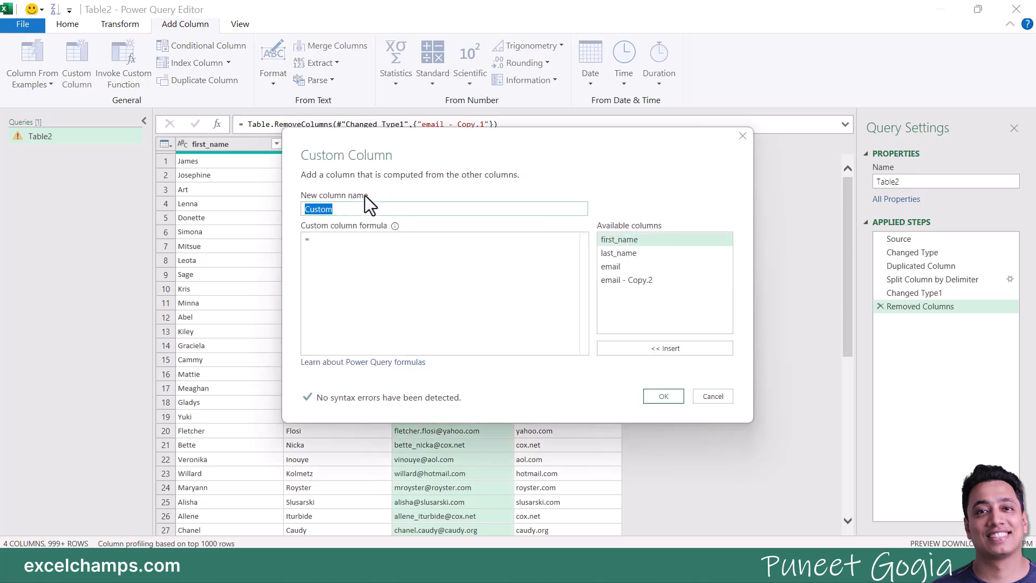
text(Full Name)
click(360, 240)
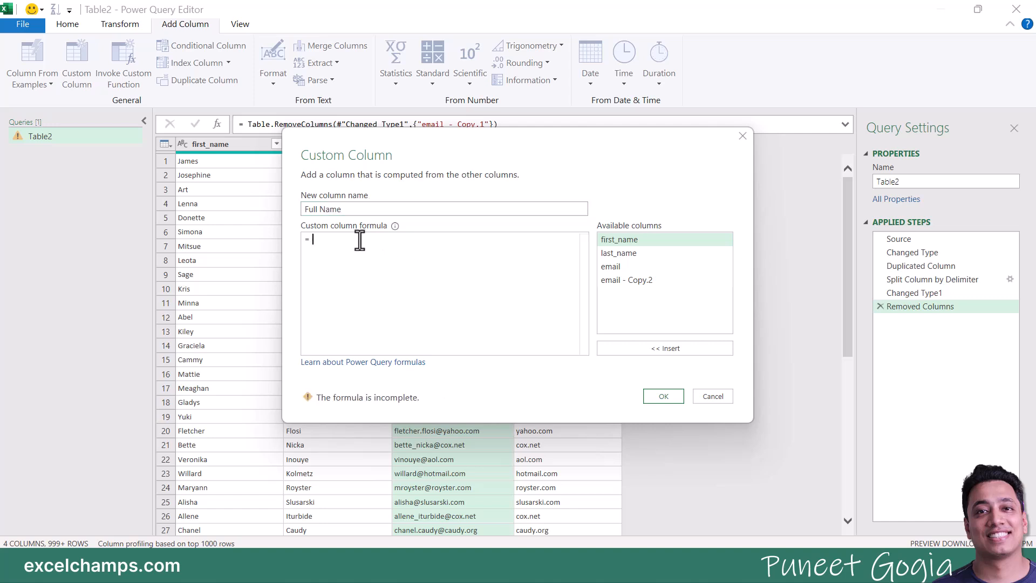
double_click(611, 242)
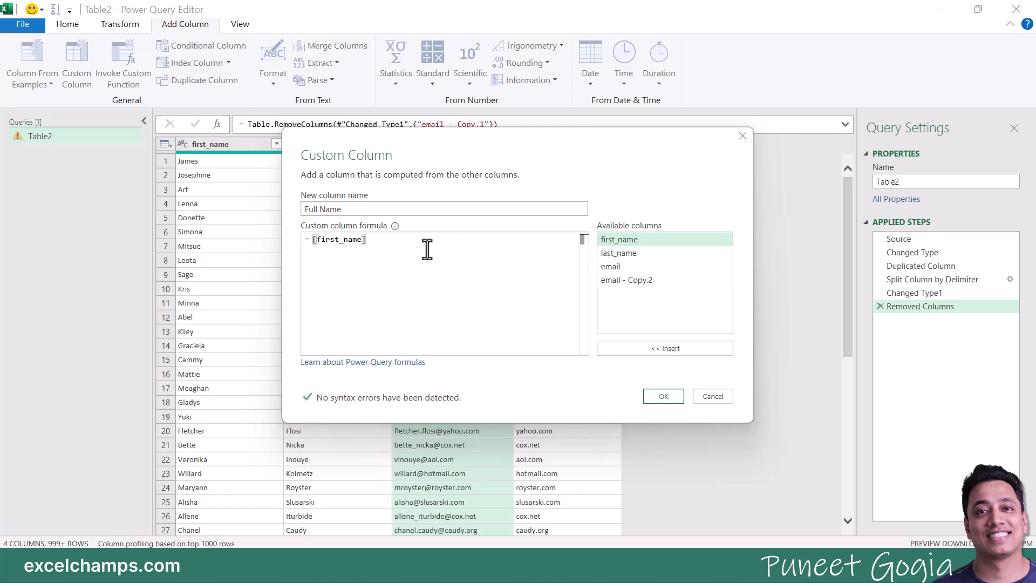
text(&)
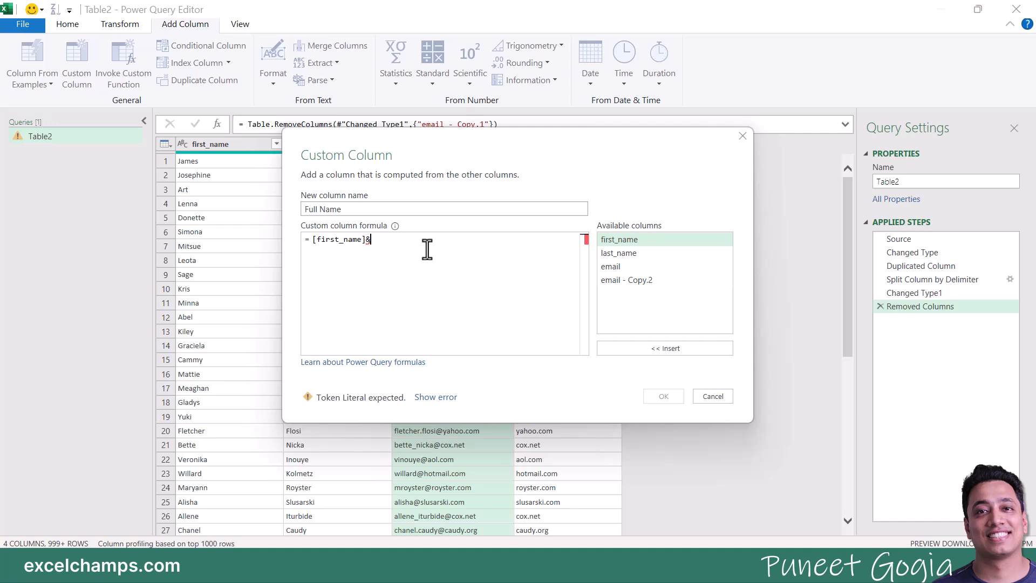
text(" )
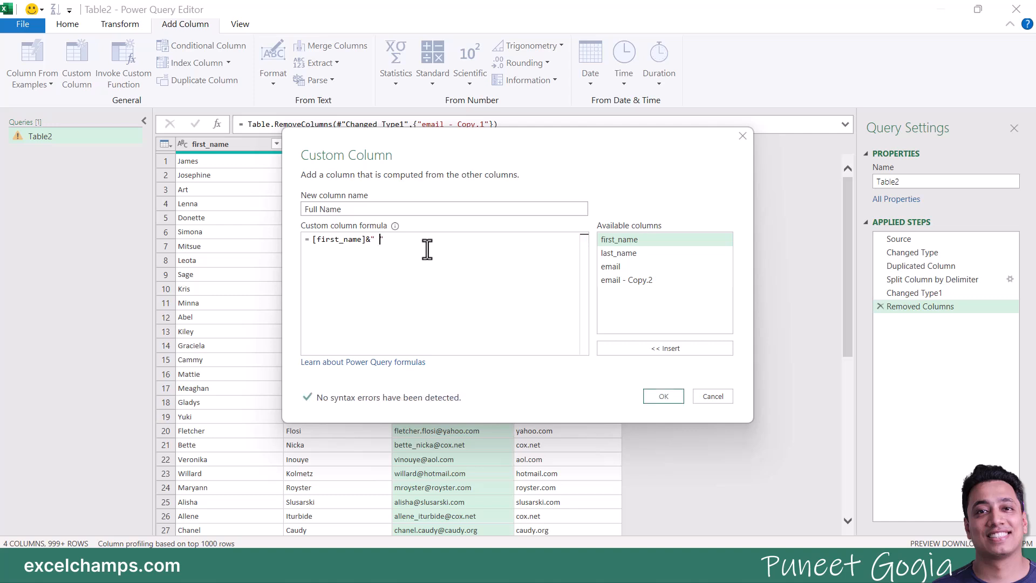
text("&)
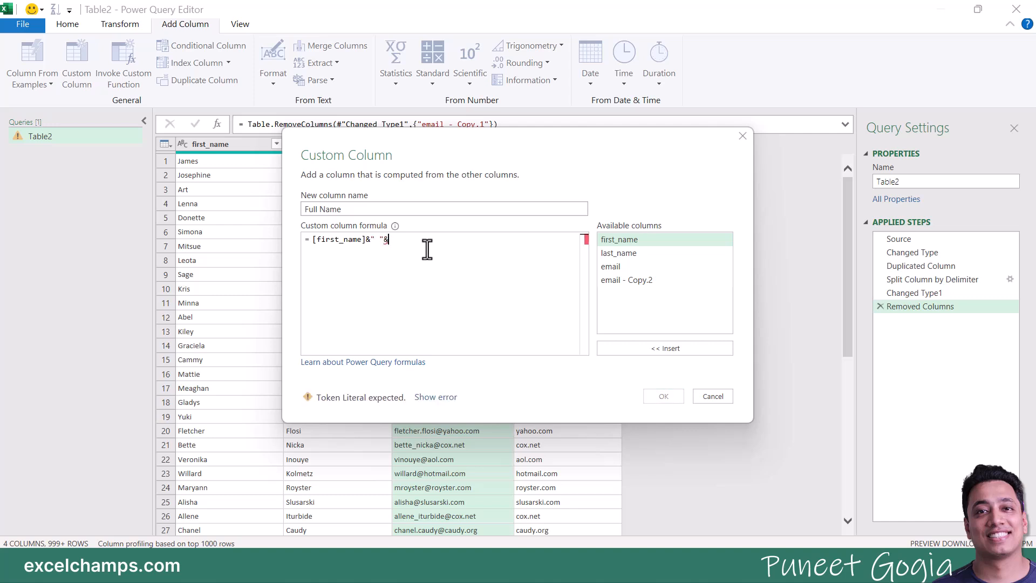
double_click(622, 254)
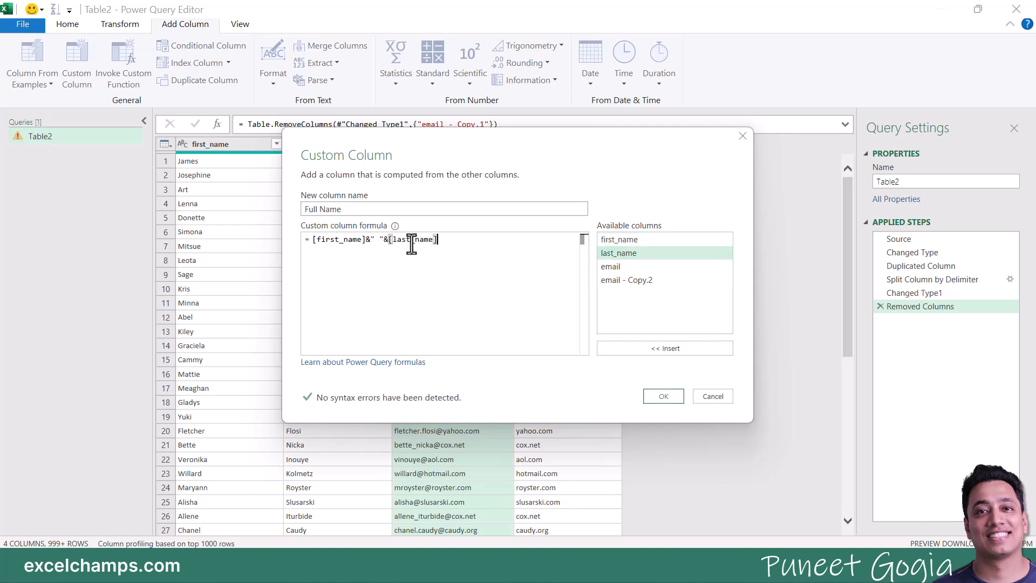
click(663, 397)
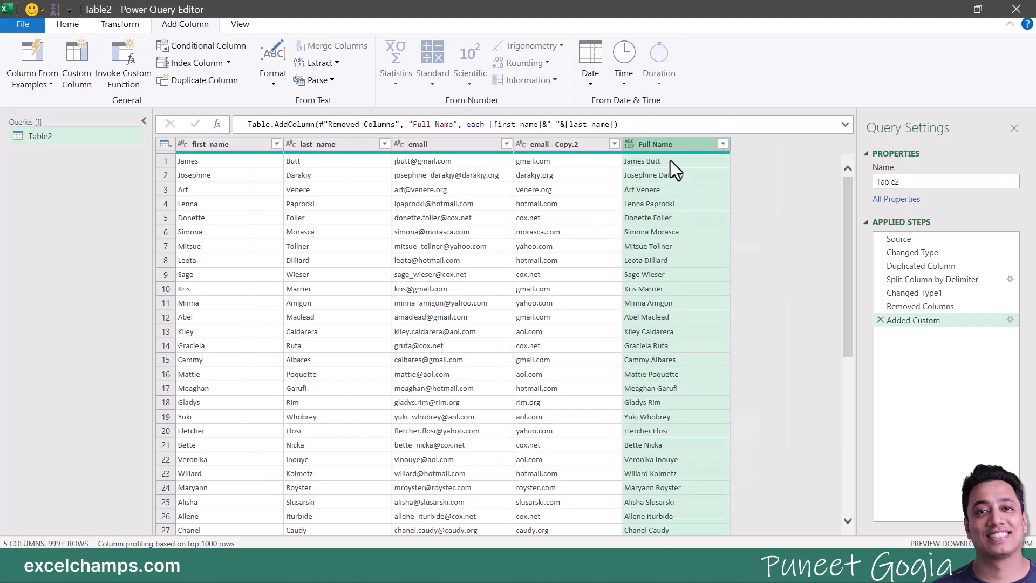
Step: Move Full Name to the first position and remove the first_name and last_name columns
drag(668, 147, 224, 147)
click(318, 145)
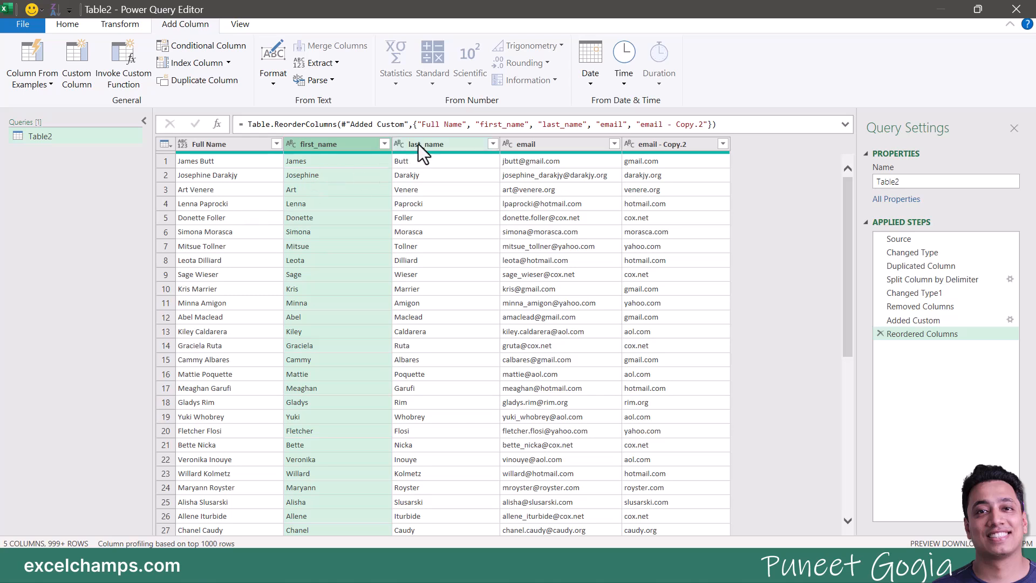
ctrl+click(438, 145)
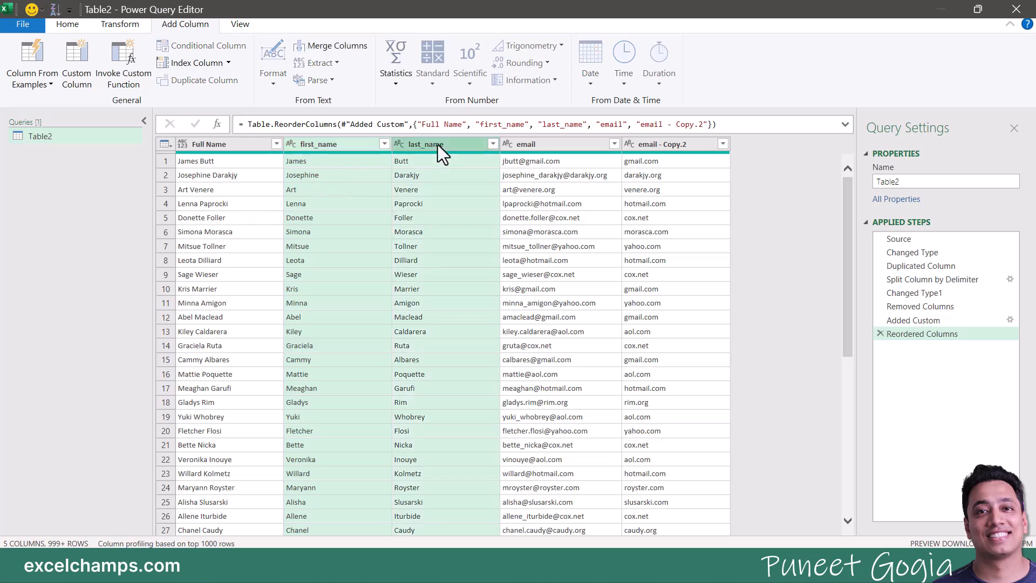
right_click(434, 145)
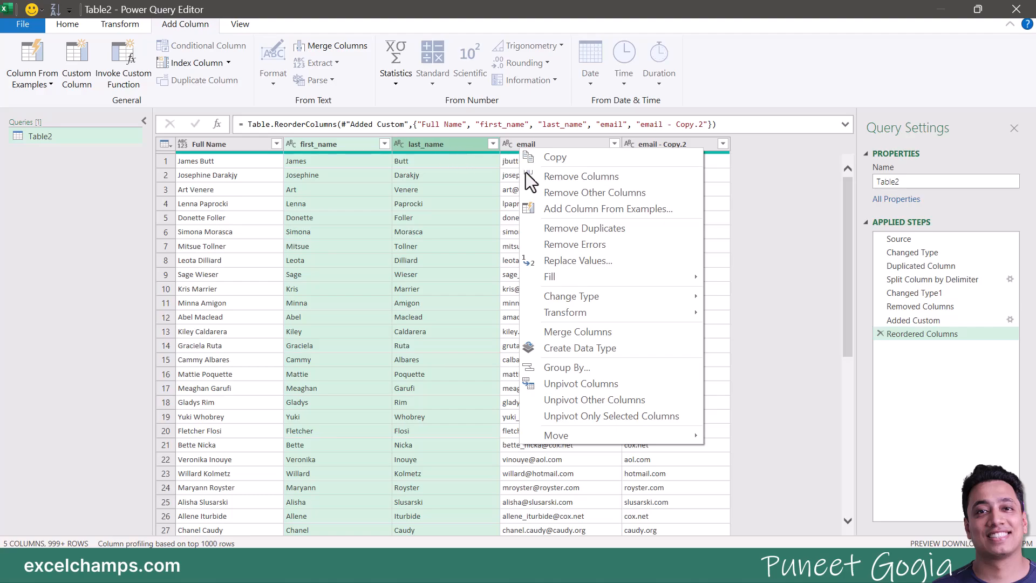
click(568, 180)
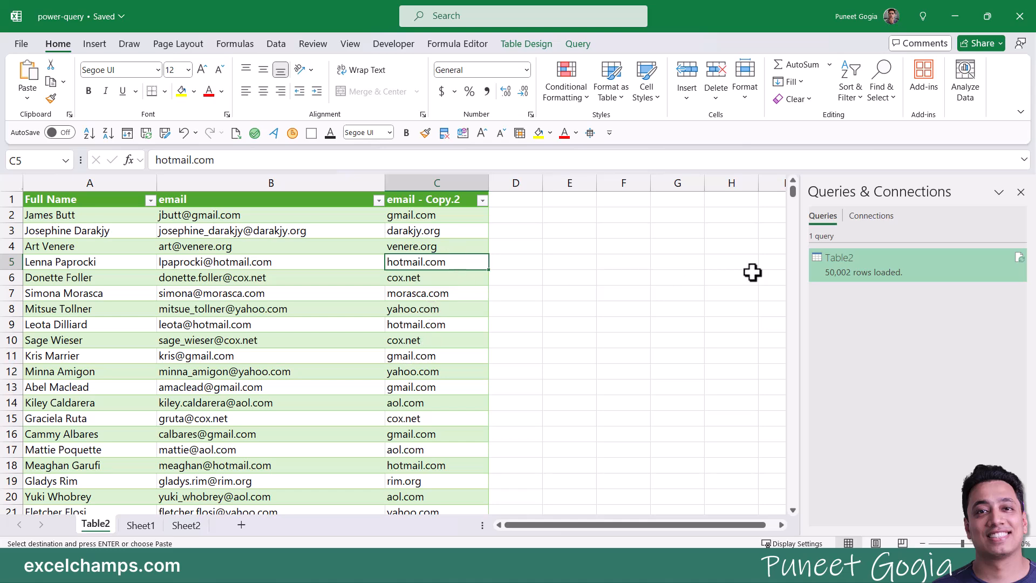
Step: Reopen the Table2 query for editing from Queries & Connections
right_click(831, 267)
click(849, 304)
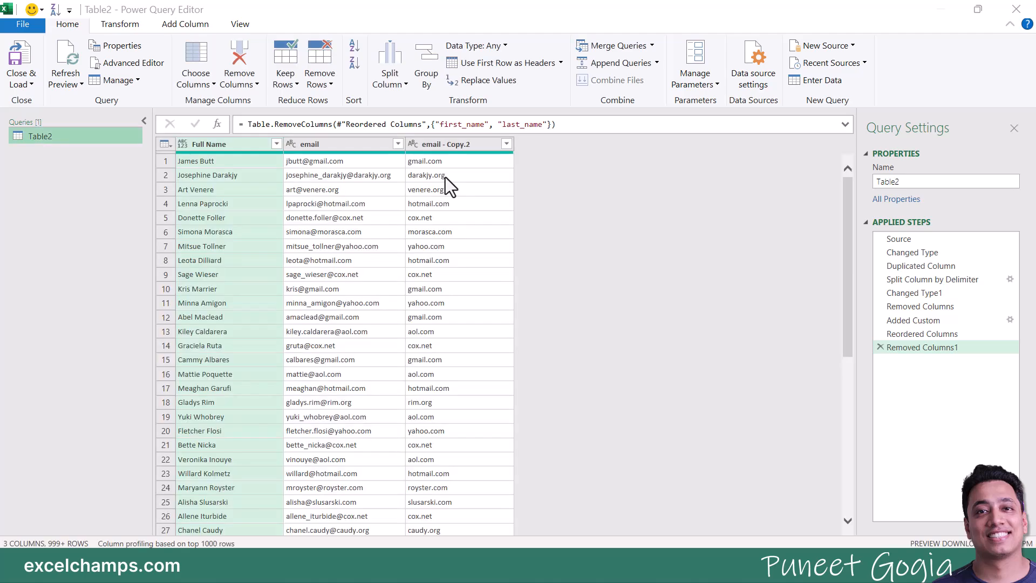
Step: In the email - Copy.2 filter, untick all domains, search gmail, yahoo and hot, ticking yahoo.com
click(506, 143)
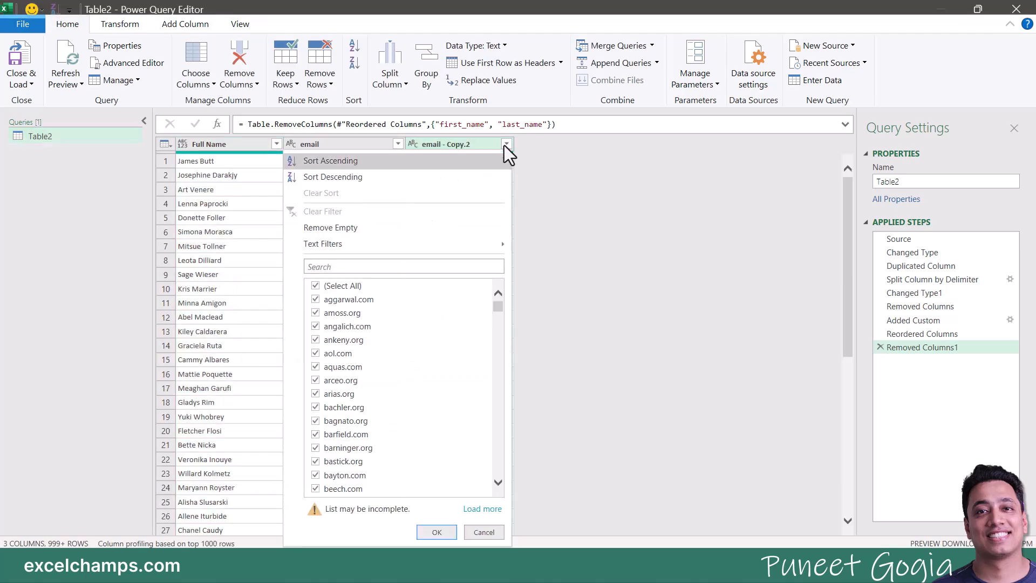
click(359, 267)
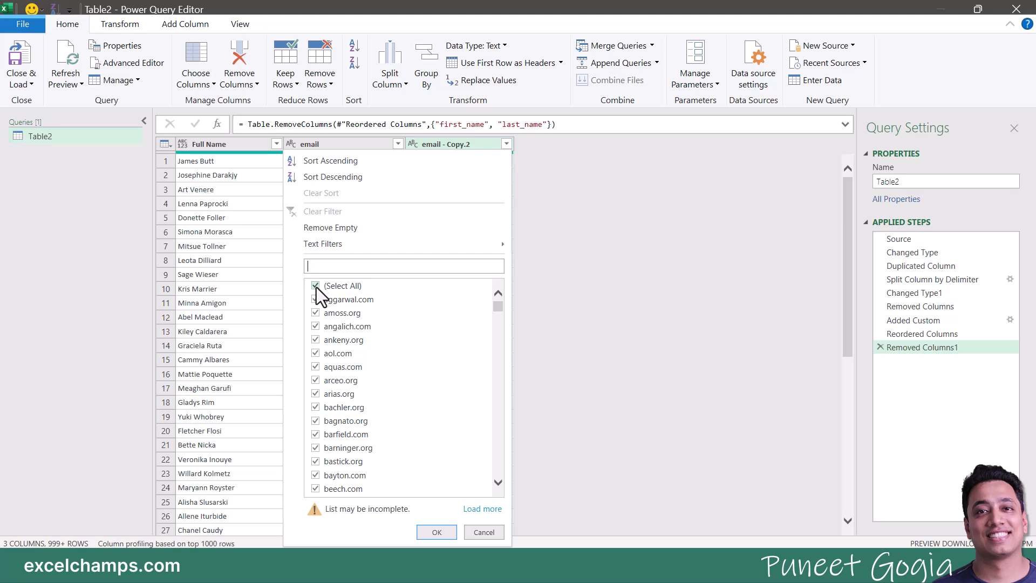
click(316, 286)
click(335, 266)
text(out)
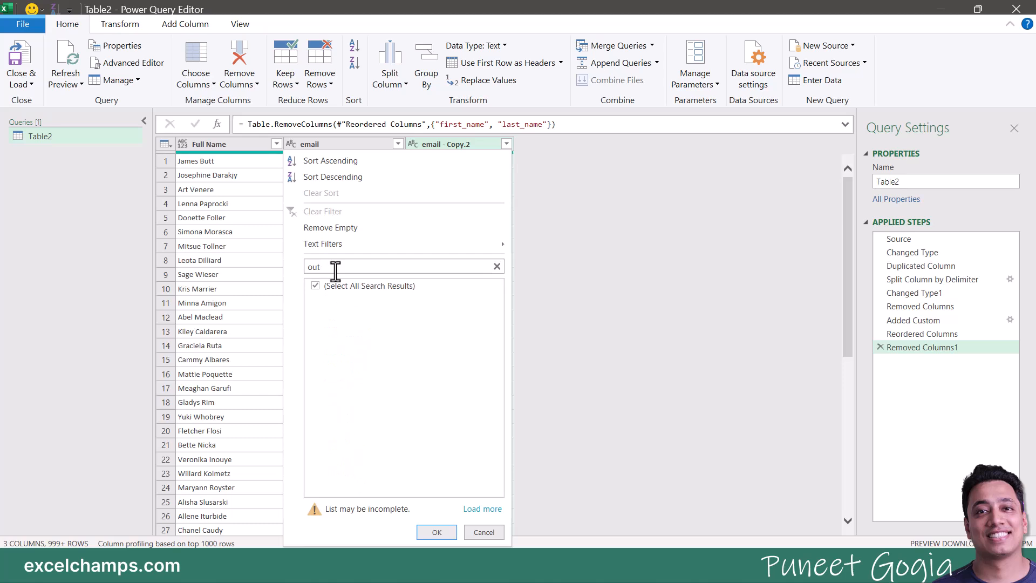
key(BackSpace)
key(BackSpace)
key(BackSpace)
text(gmail)
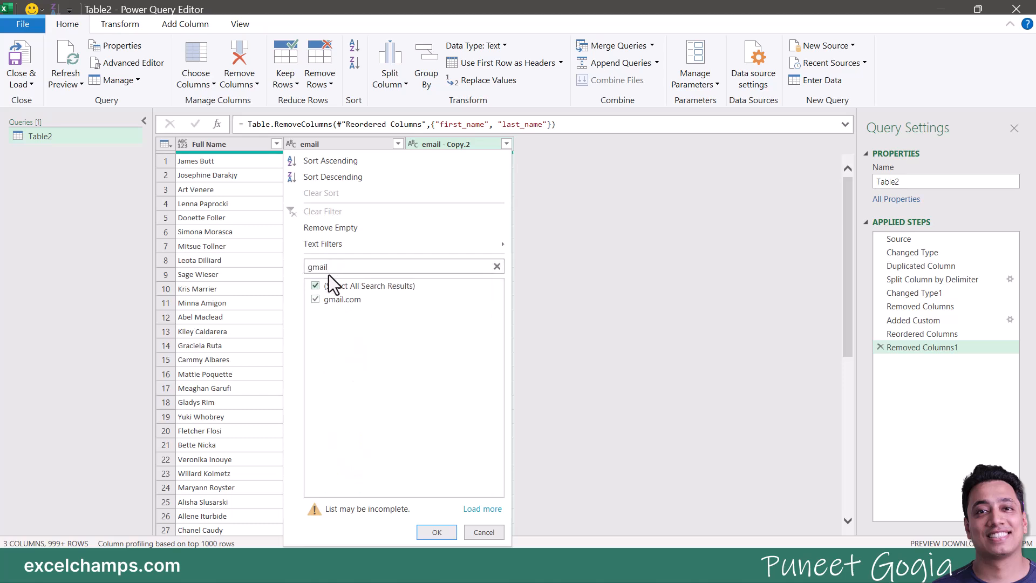
double_click(331, 268)
text(yahoo)
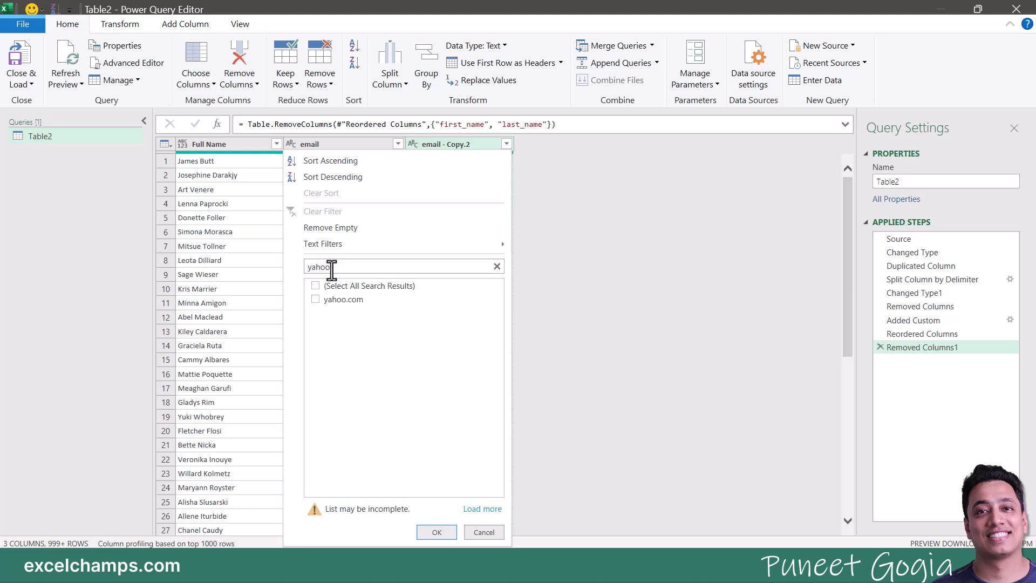
click(341, 299)
double_click(352, 268)
text(hot)
click(497, 266)
Step: Tick gmail.com, load the full domain list and apply the filter
scroll(448, 336, down, 1)
scroll(448, 336, down, 15)
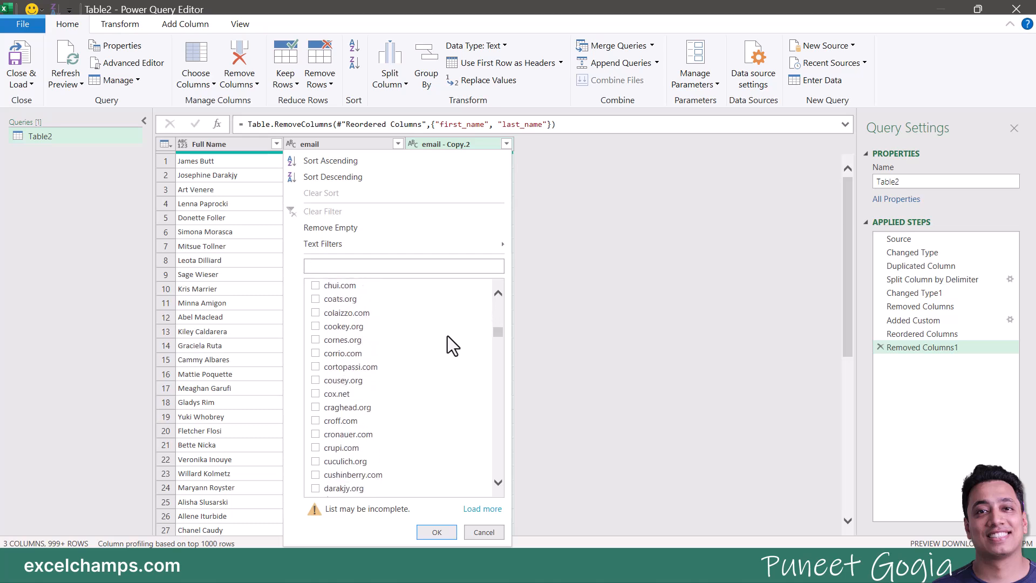
scroll(447, 336, down, 12)
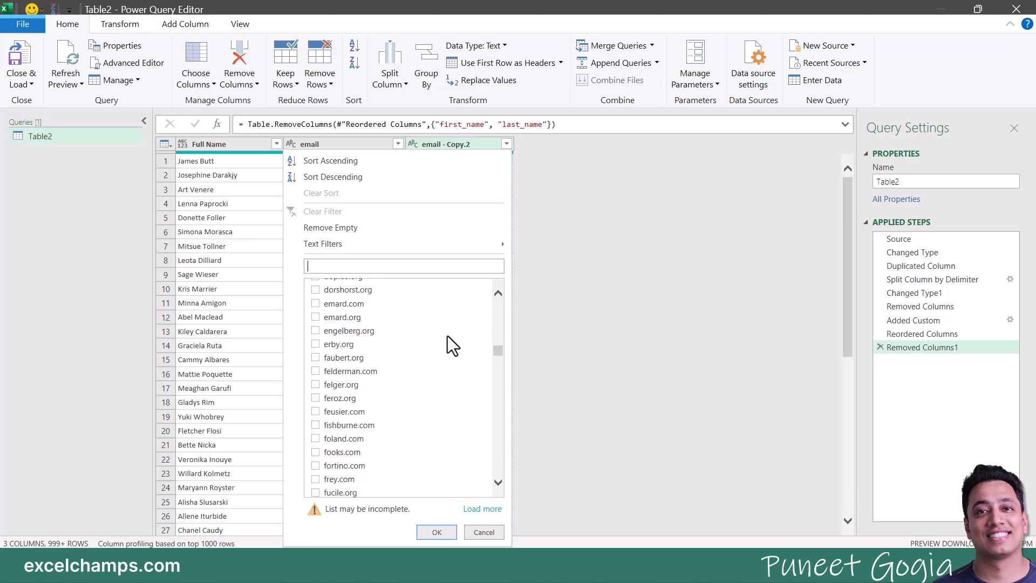
scroll(448, 336, down, 10)
click(391, 363)
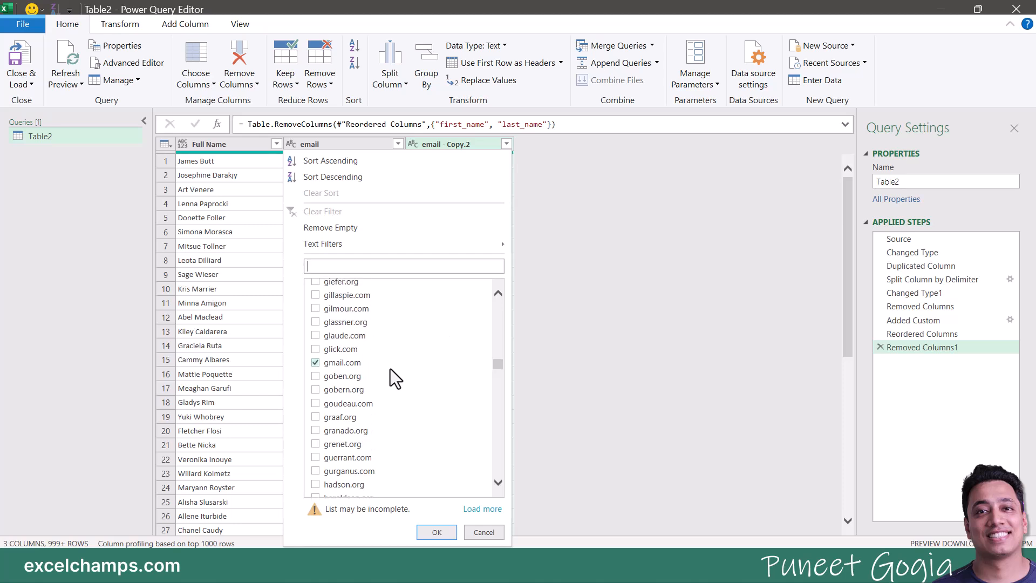
scroll(354, 367, down, 12)
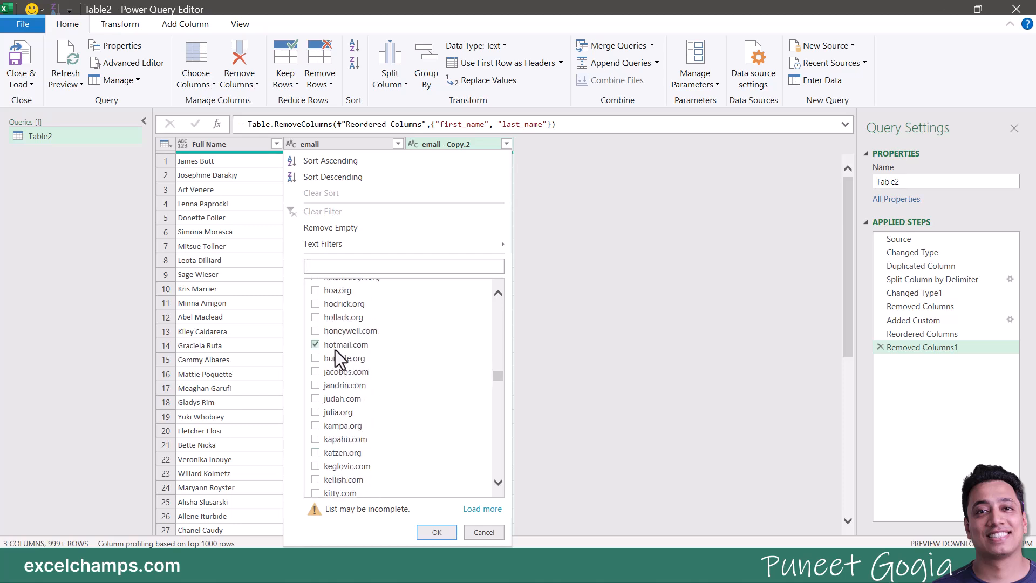
scroll(335, 351, down, 12)
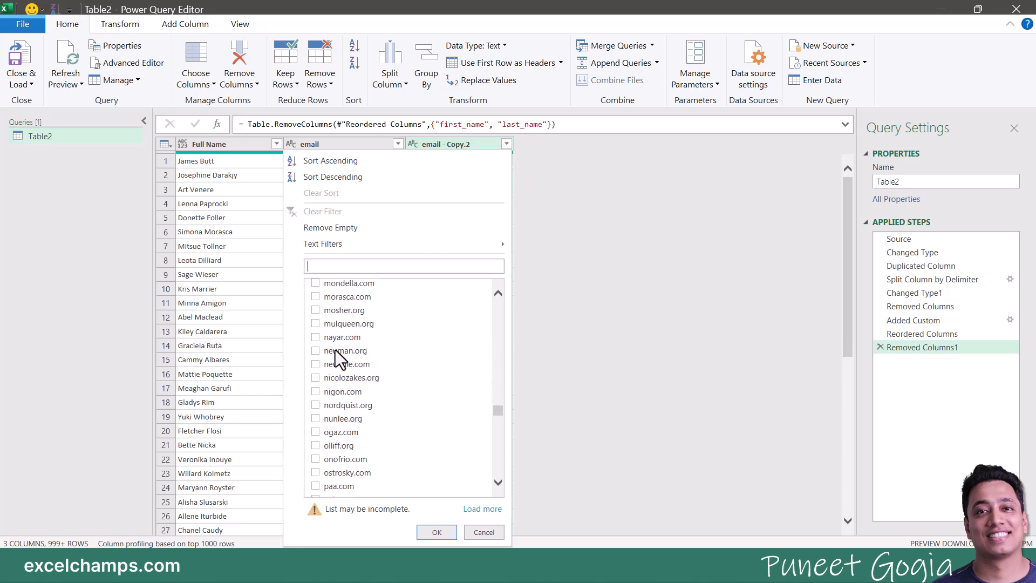
scroll(335, 350, down, 12)
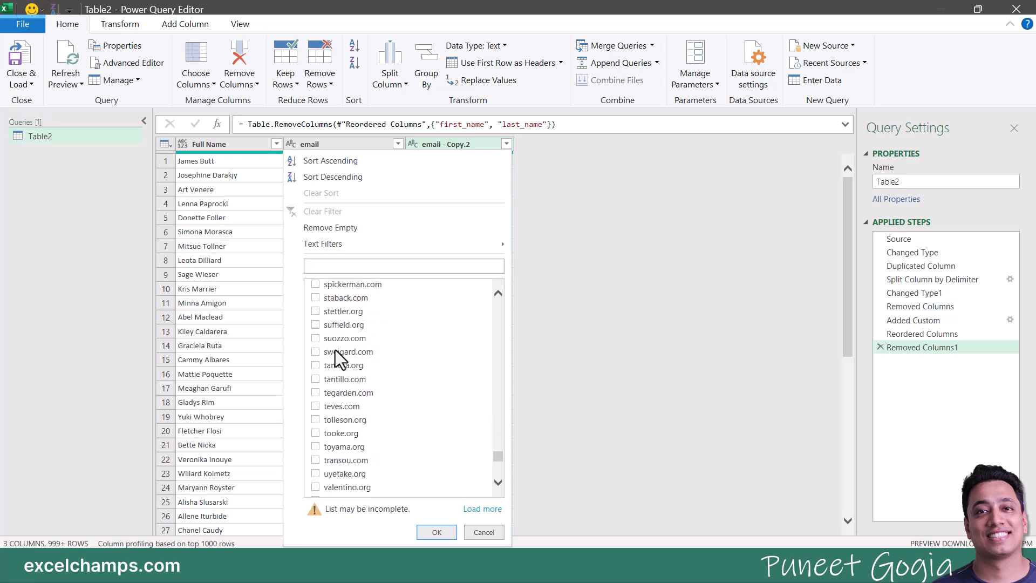
scroll(336, 350, down, 5)
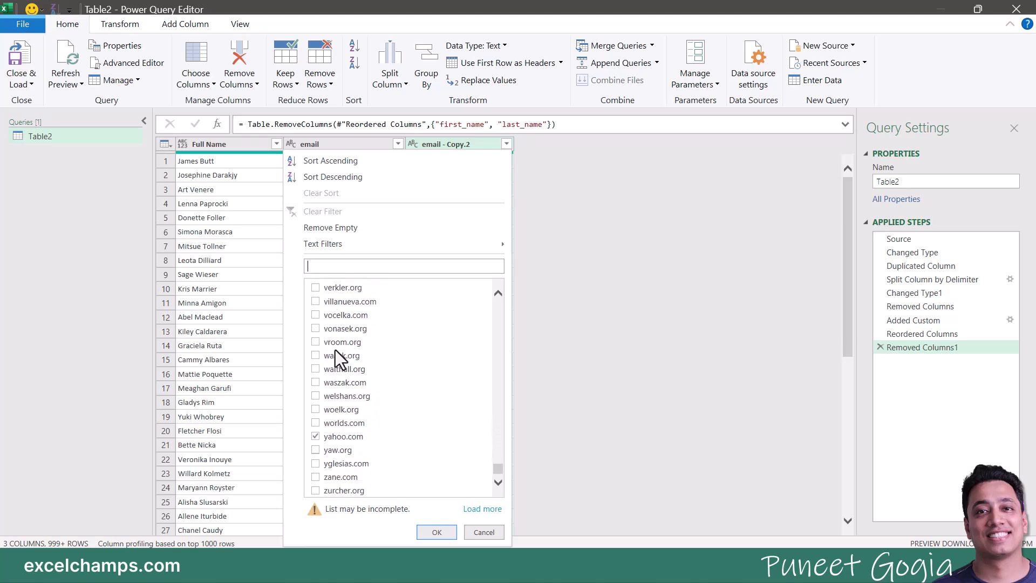
click(480, 510)
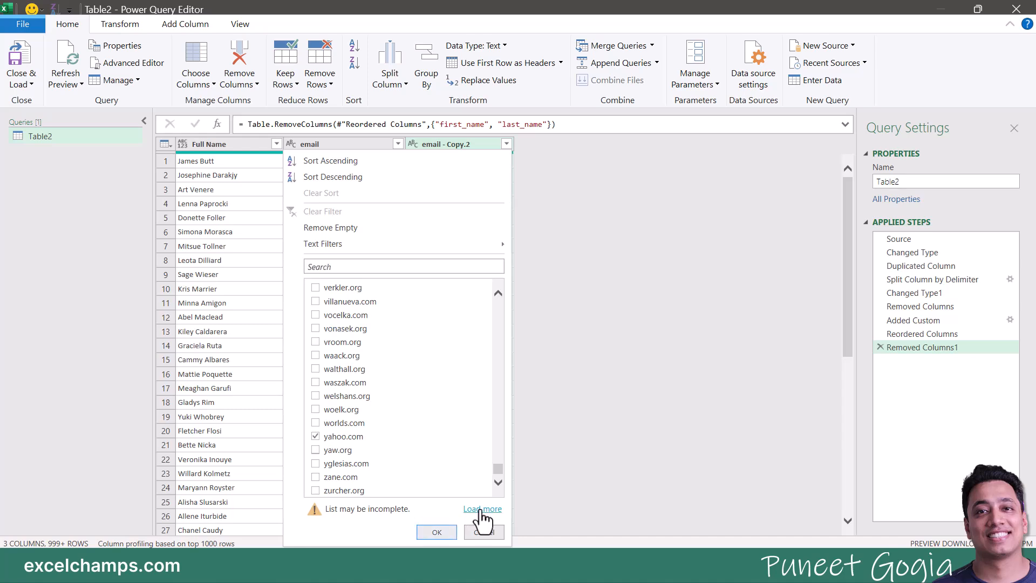
click(437, 532)
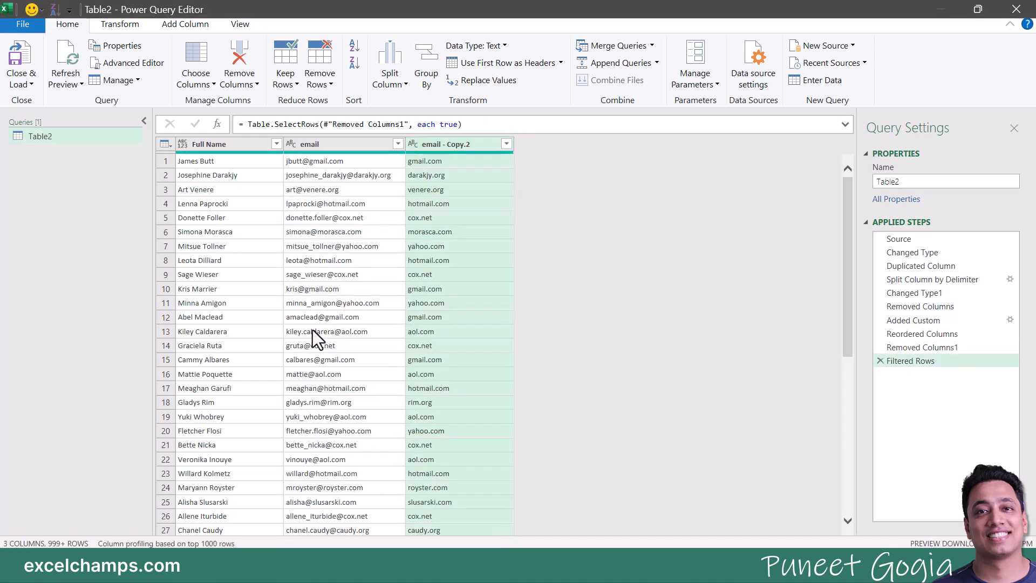
Step: Filter the email - Copy.2 column to keep only gmail.com, hotmail.com and yahoo.com
click(432, 246)
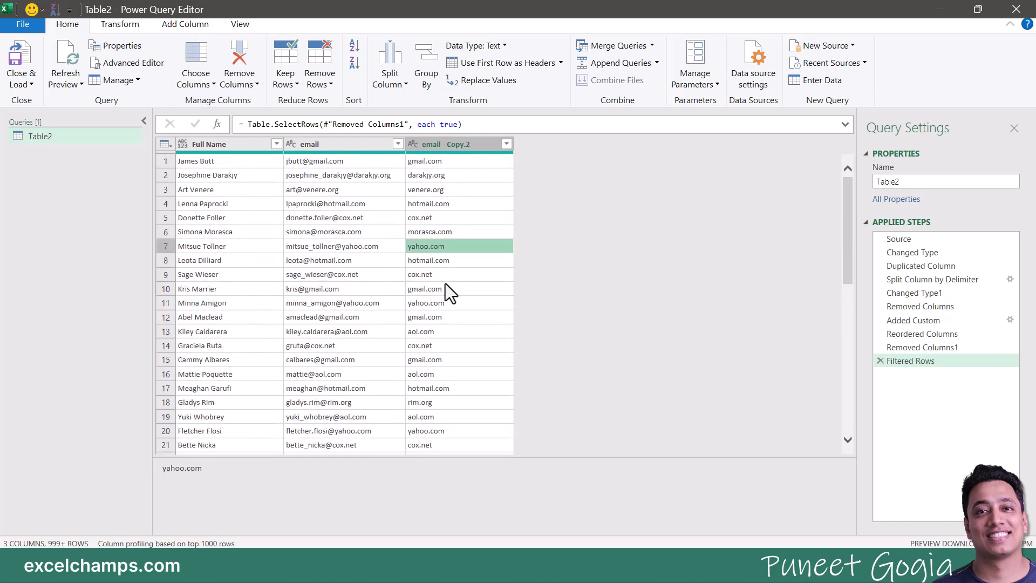
click(506, 144)
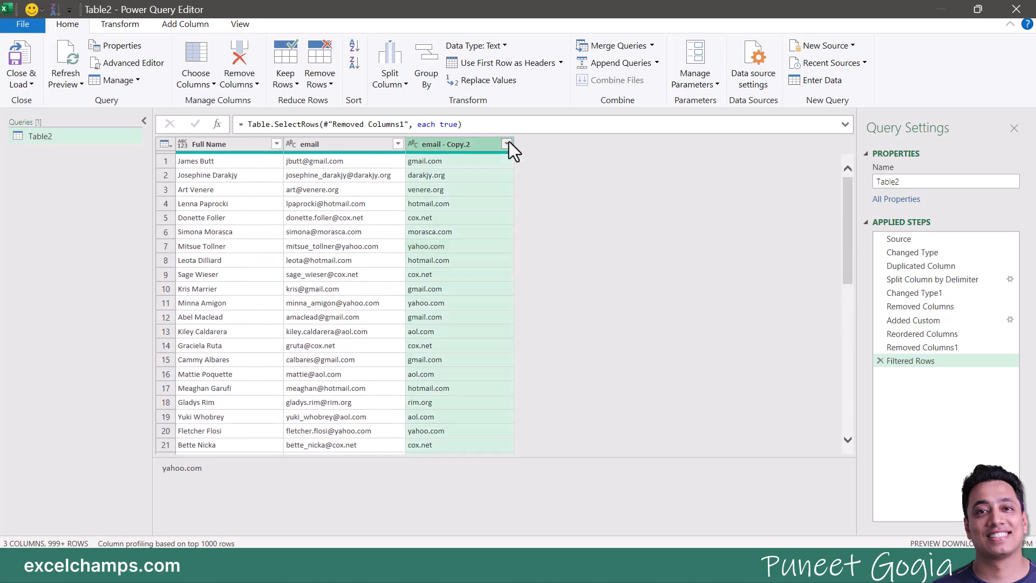
click(316, 285)
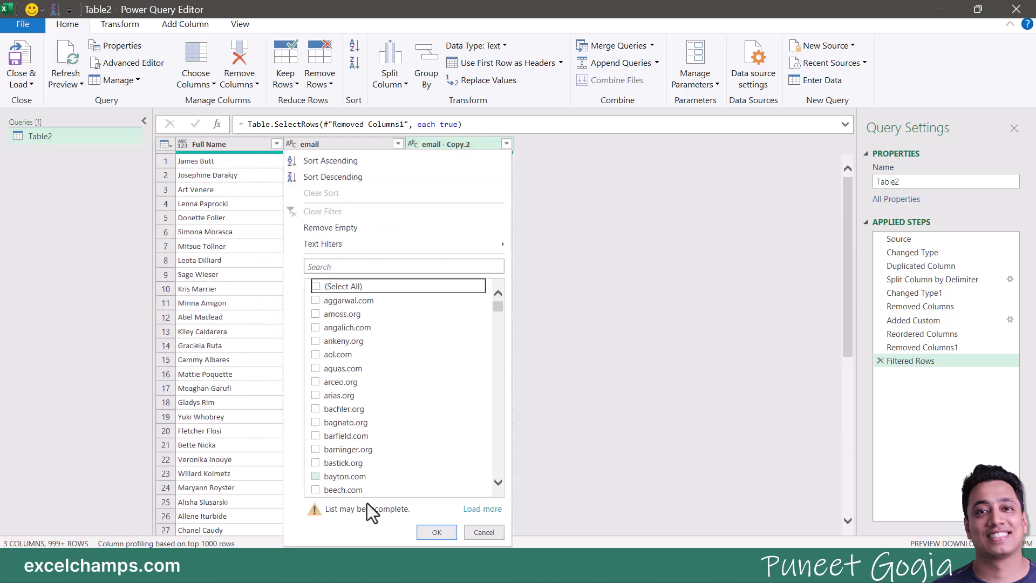
click(483, 509)
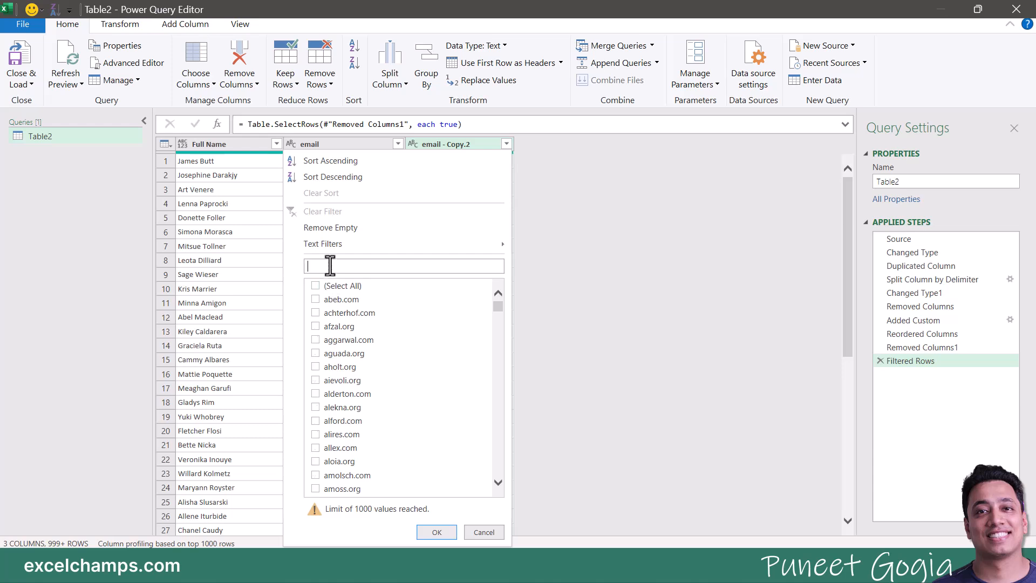
text(yahoo)
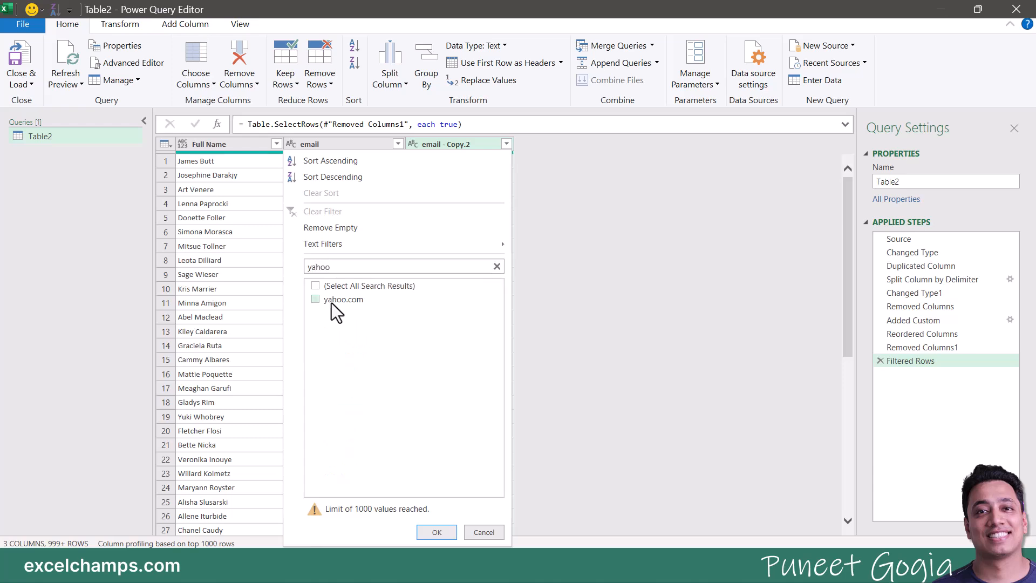
double_click(332, 267)
text(gmailk)
double_click(340, 267)
text(gmail)
double_click(338, 267)
text(yahoo)
double_click(340, 267)
text(hot)
click(497, 266)
click(437, 532)
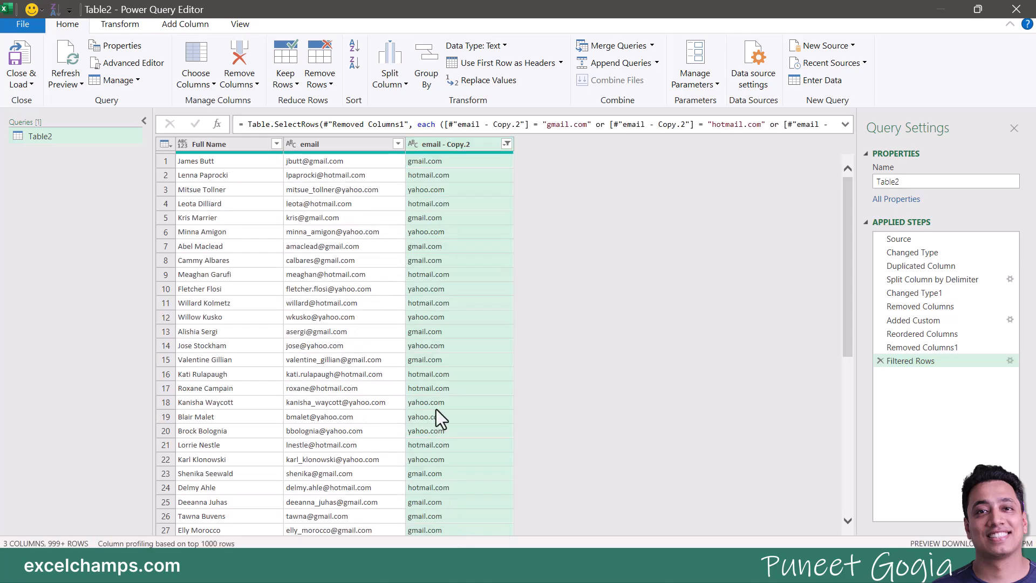
Step: Check the filtered gmail and hotmail rows, then Close & Load the query to the sheet
click(435, 360)
click(460, 175)
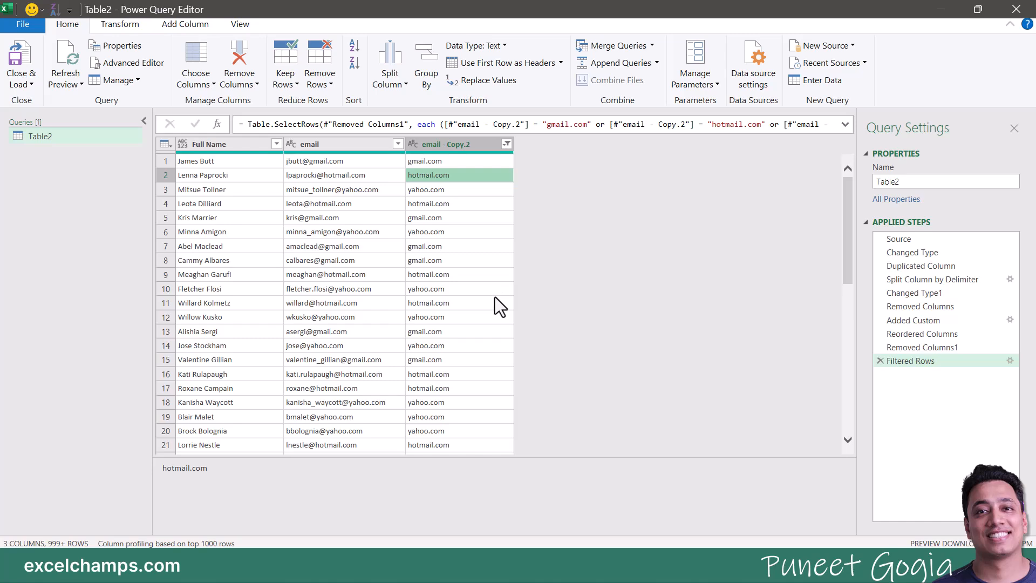
click(26, 54)
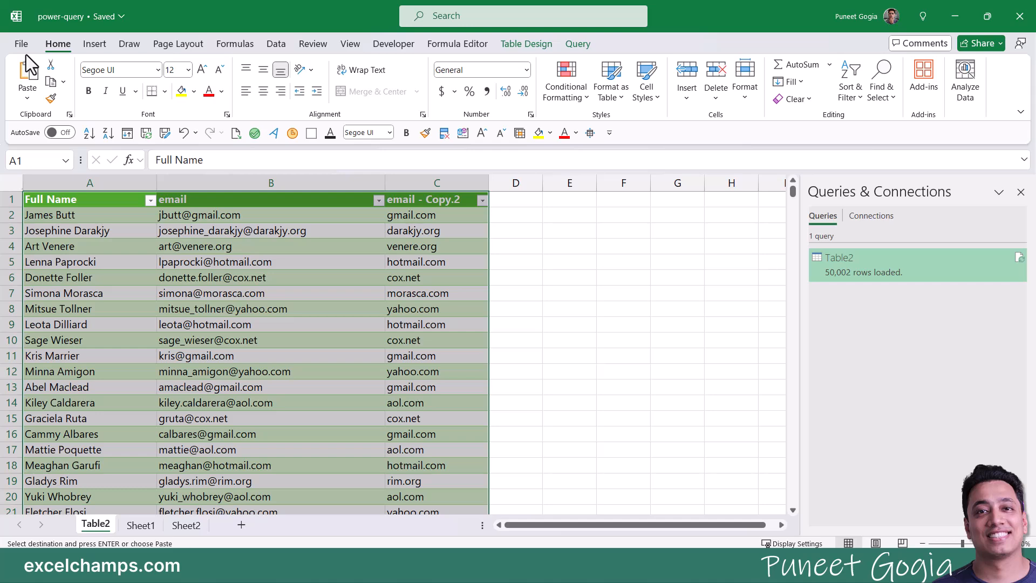
Step: Check the refreshed 21,396-row Table2 against Sheet1's source rows, then return to Table2
click(200, 351)
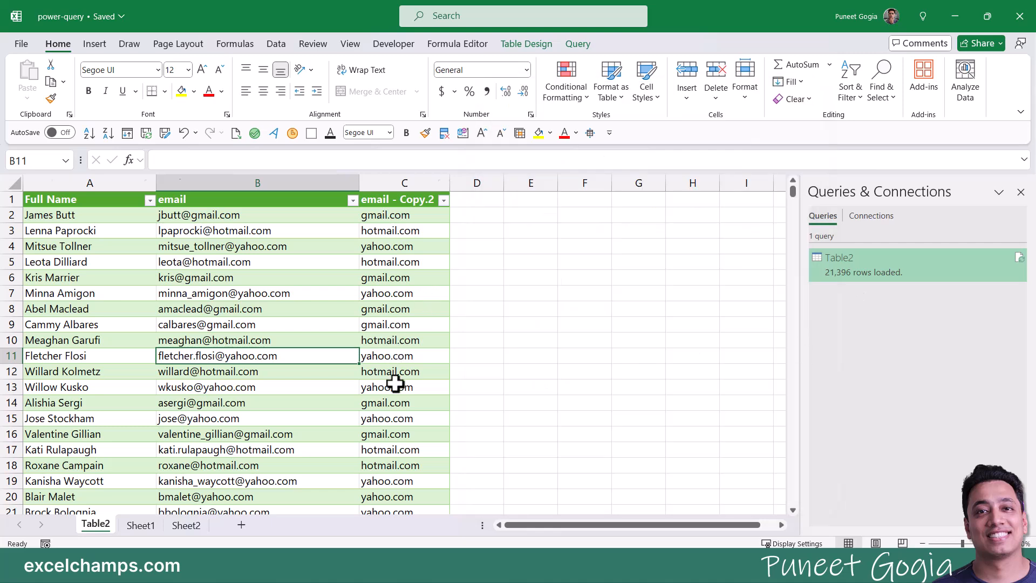
scroll(396, 384, down, 9)
scroll(396, 384, up, 9)
key(ctrl+Page_Down)
scroll(192, 419, down, 10)
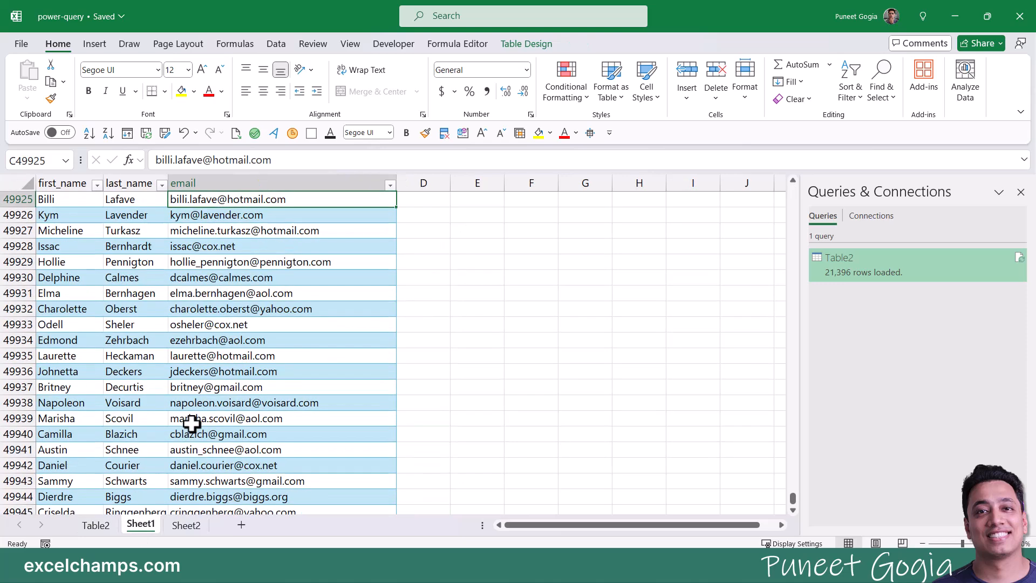
scroll(192, 424, down, 20)
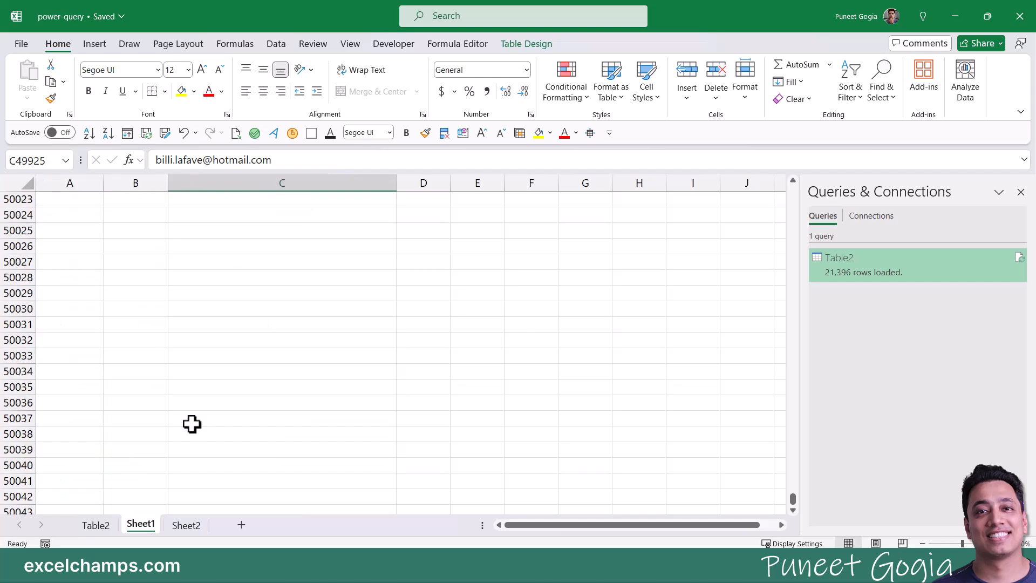
scroll(192, 424, up, 6)
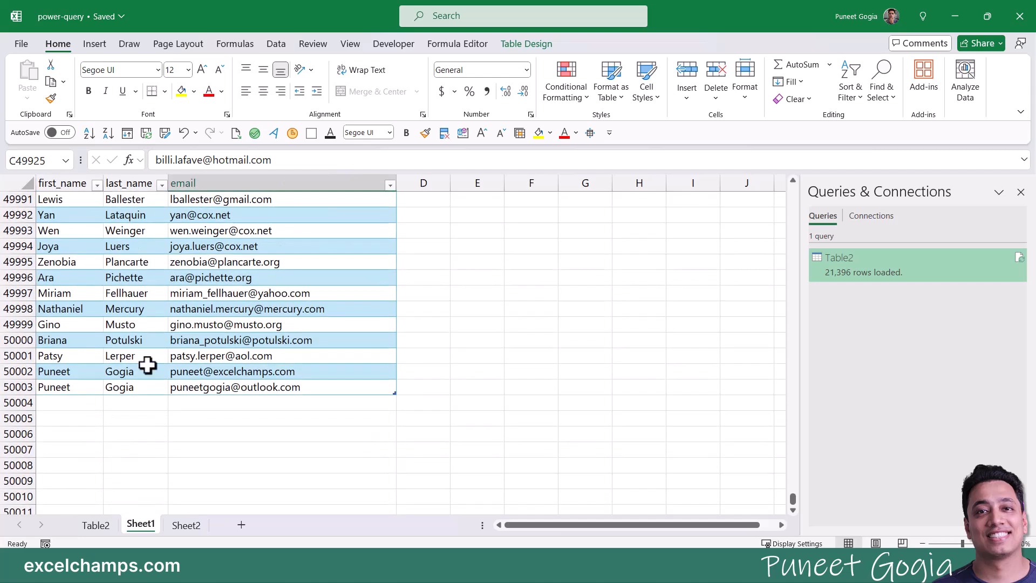
click(102, 526)
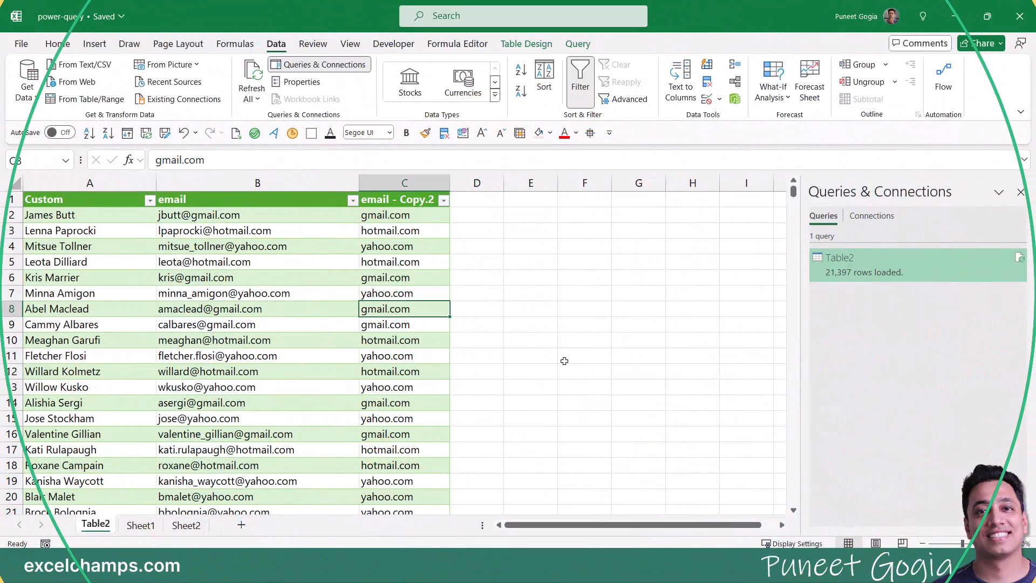
Step: Confirm the domain column lists only gmail, hotmail and yahoo, then preview the Table2 query card
click(564, 340)
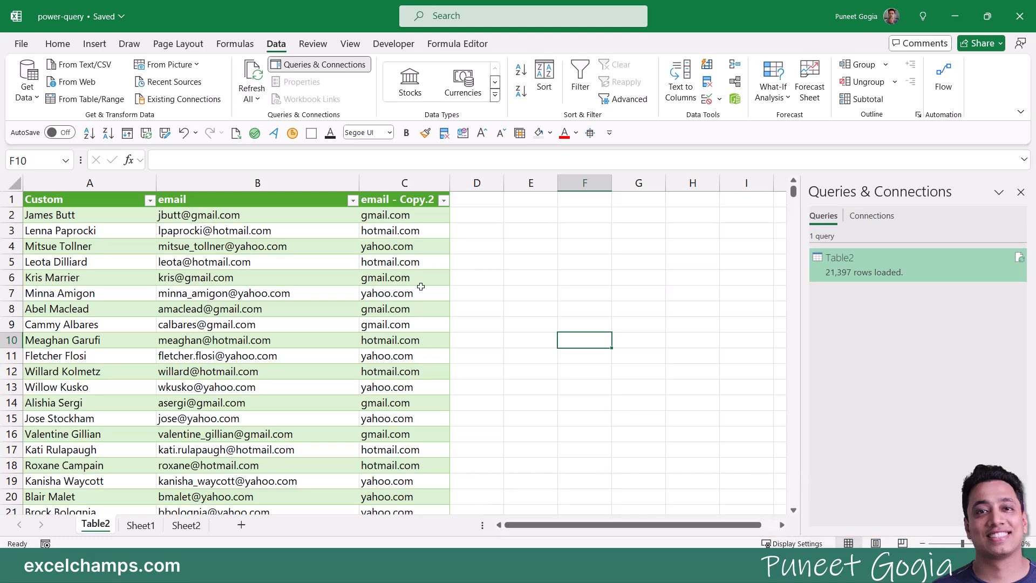
click(444, 200)
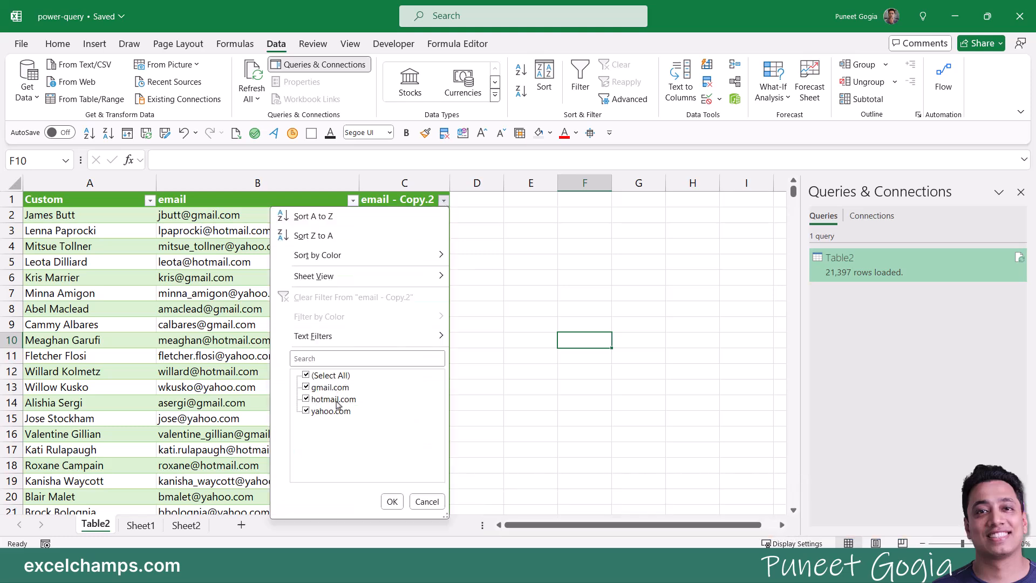
click(426, 502)
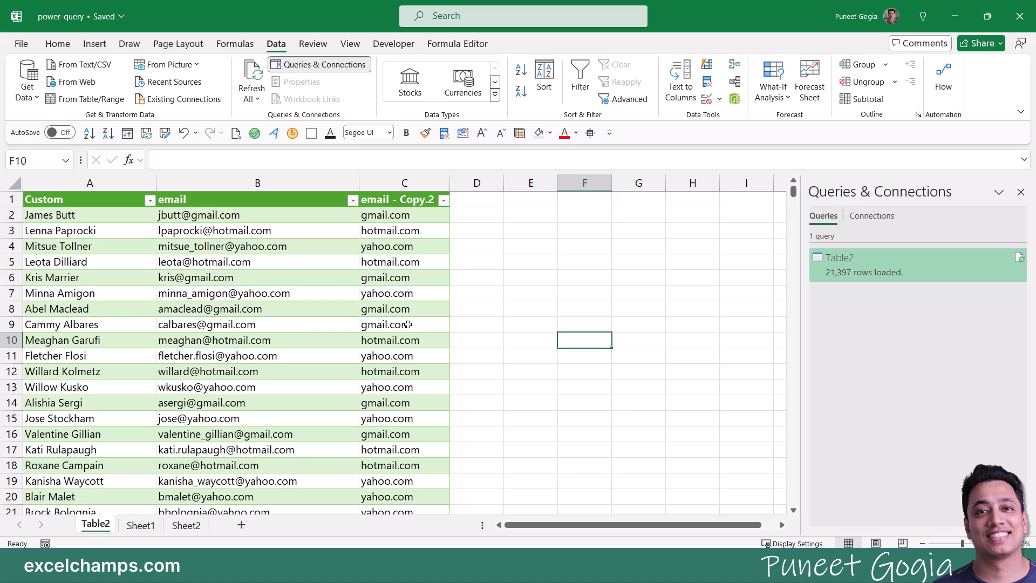
click(407, 298)
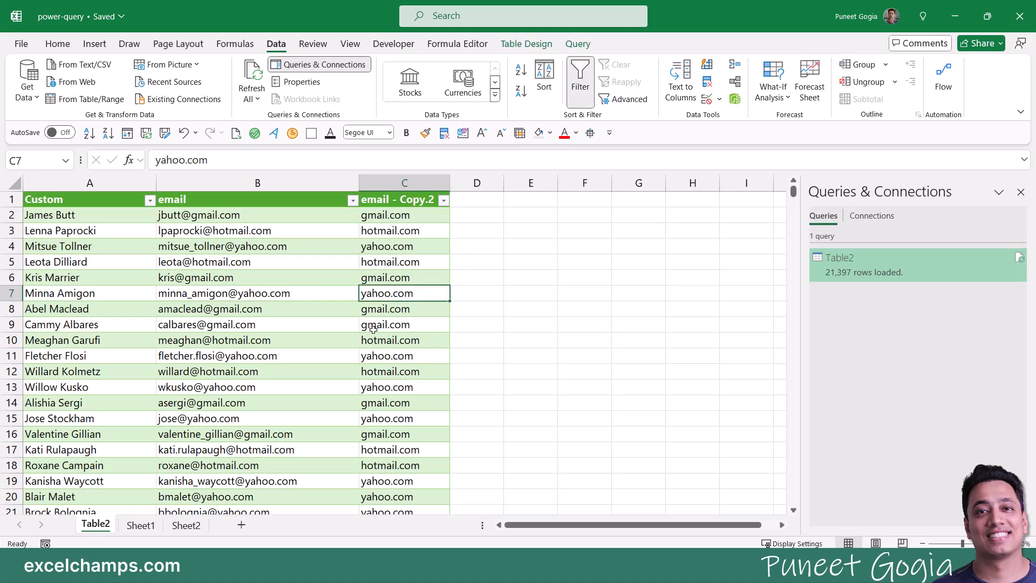
mouse_move(843, 264)
Step: Edit the Table2 query and group by email - Copy.2 with a Count Rows column named Count
right_click(859, 267)
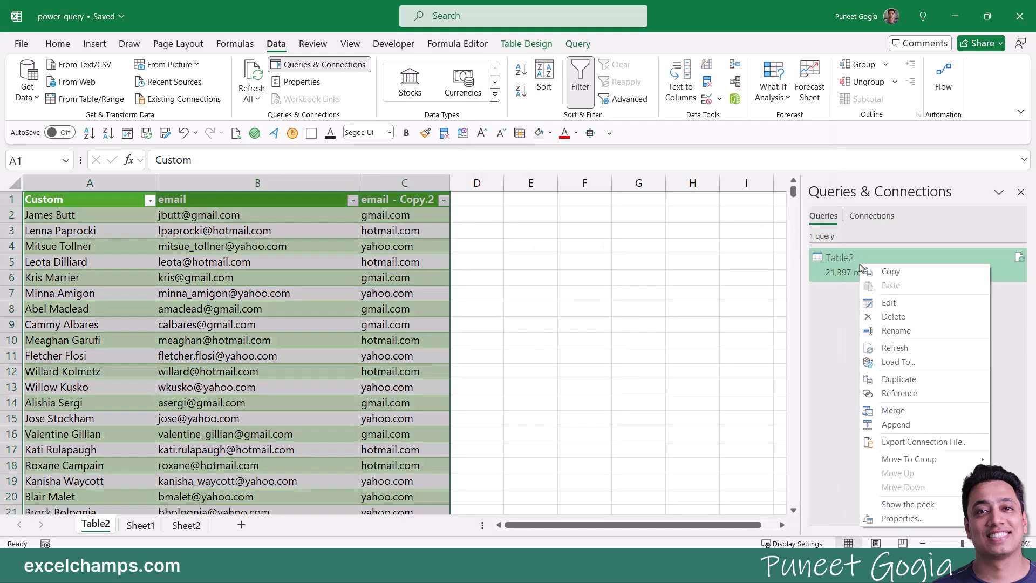
click(885, 304)
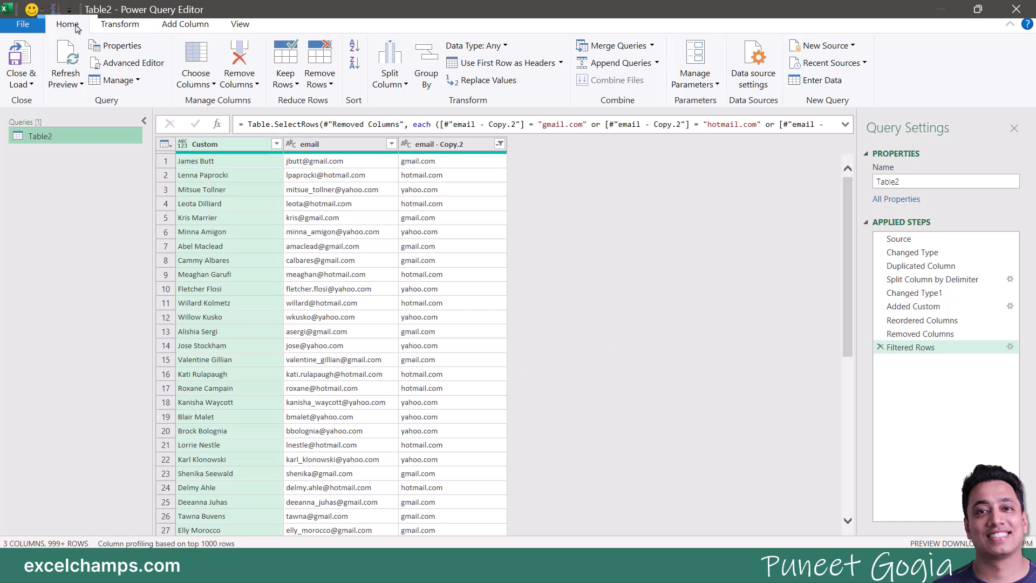
click(430, 77)
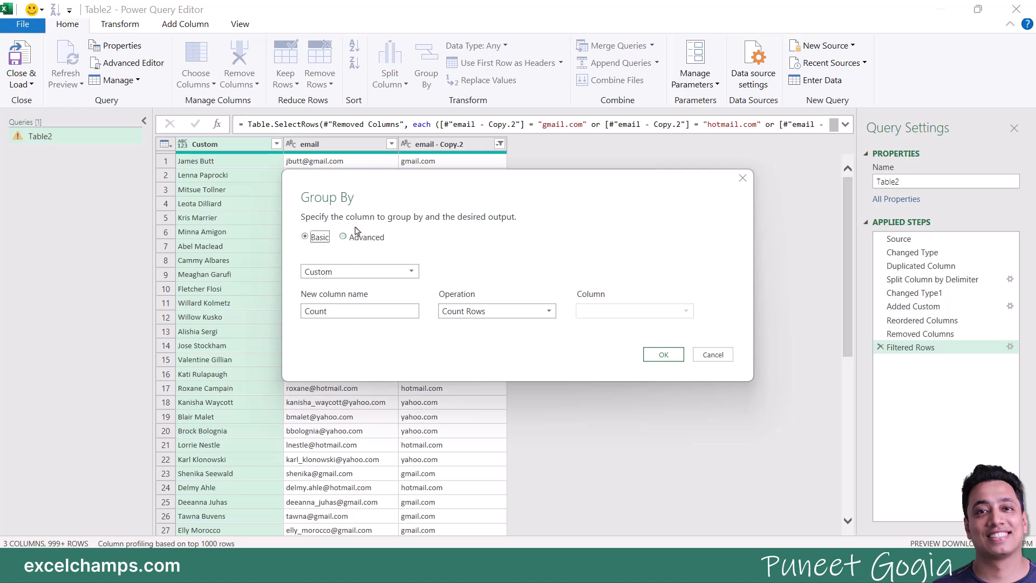
drag(356, 184, 377, 255)
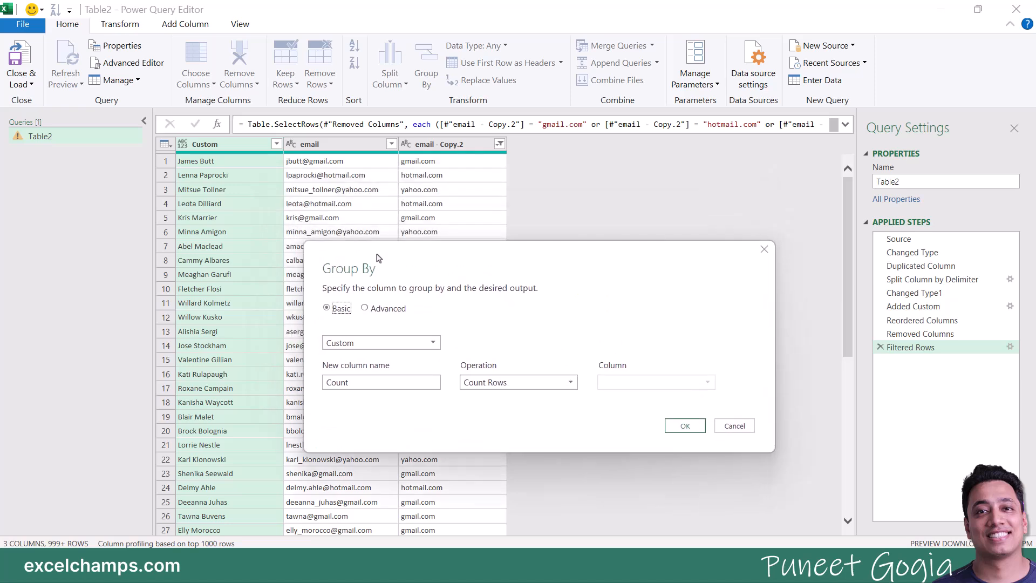
click(406, 343)
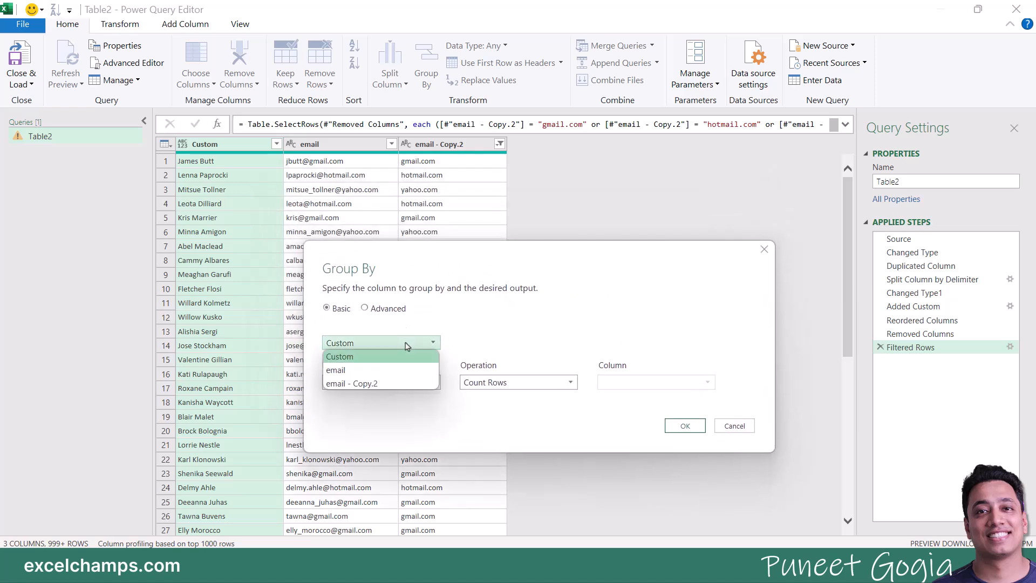
click(391, 384)
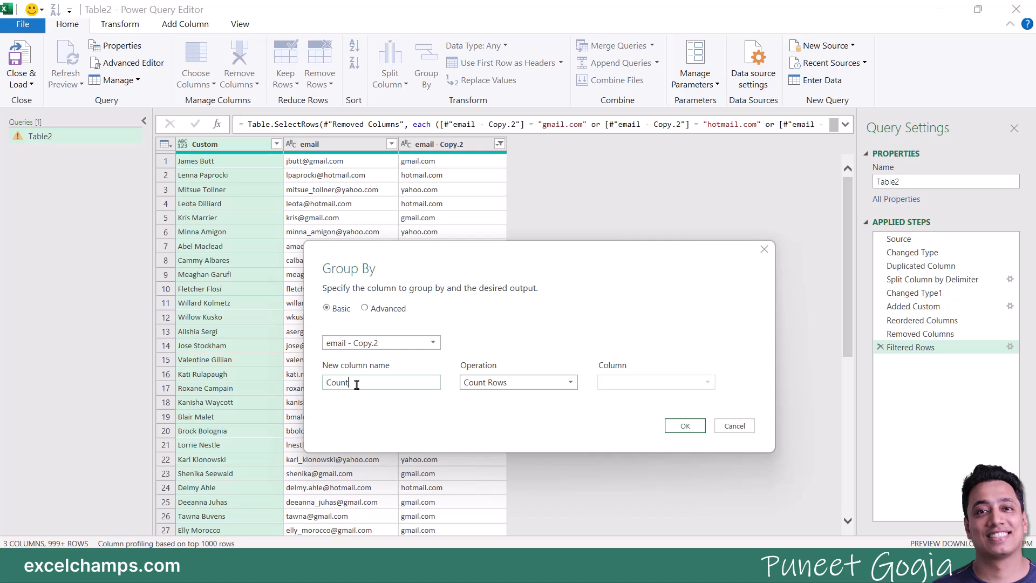
click(534, 388)
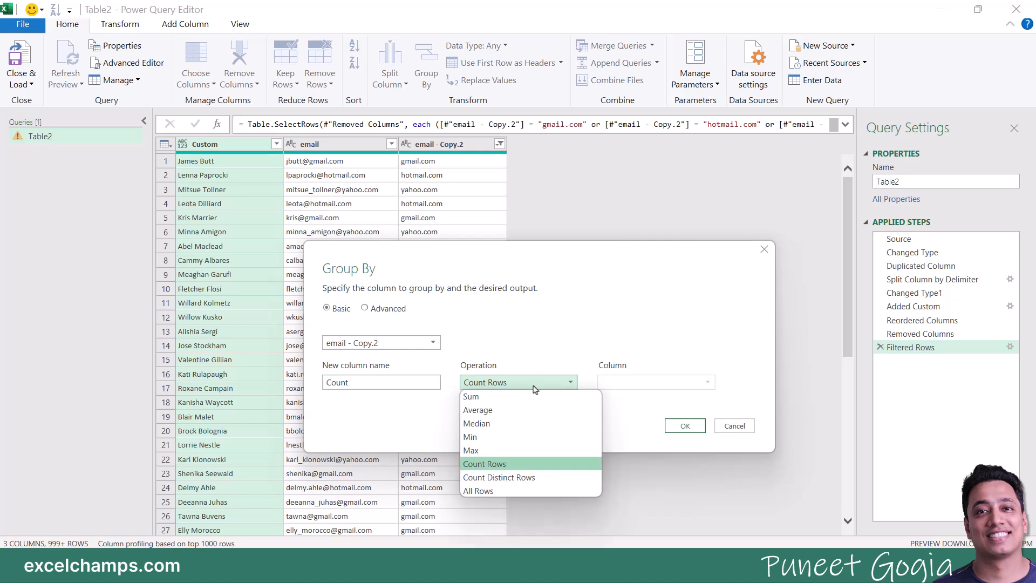
click(526, 464)
click(526, 386)
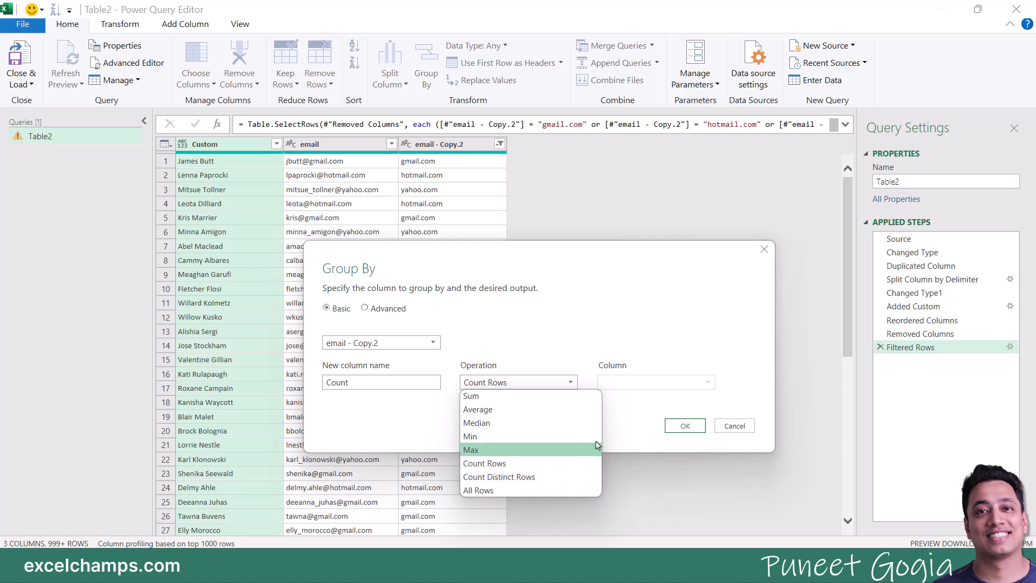
click(571, 462)
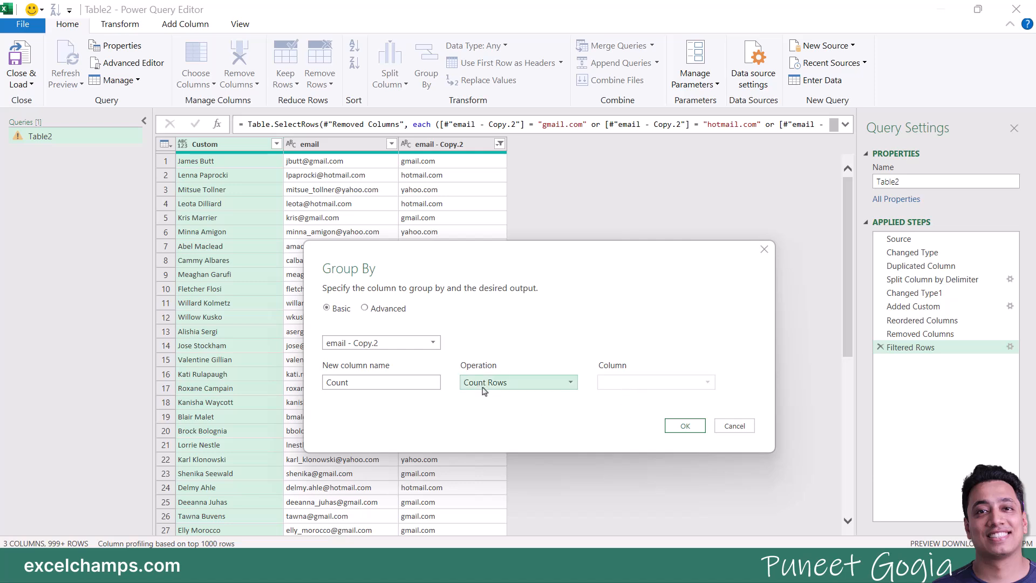
click(686, 427)
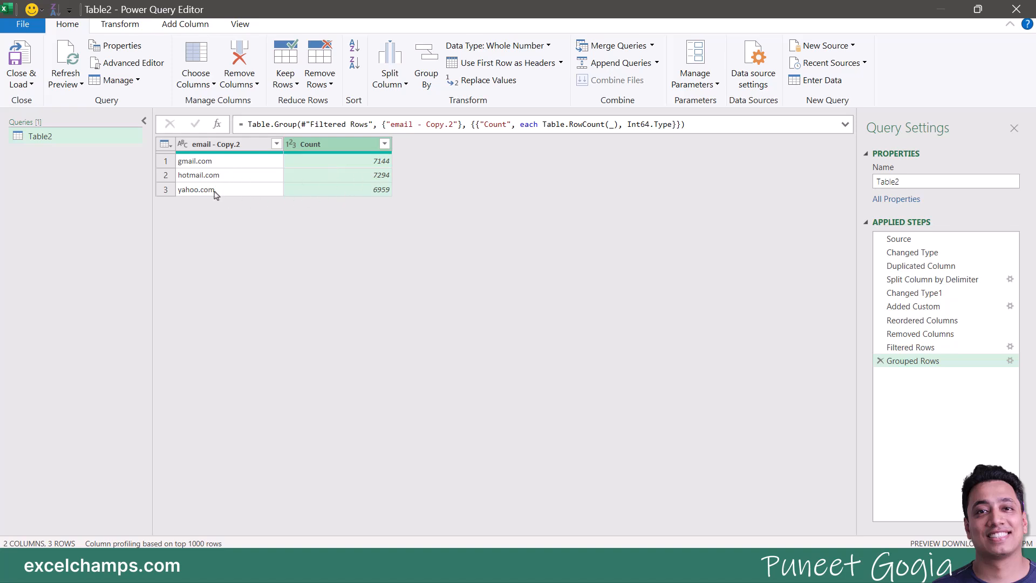
Step: Load the grouped query to the sheet and widen columns A and B to fit domains and counts
click(15, 58)
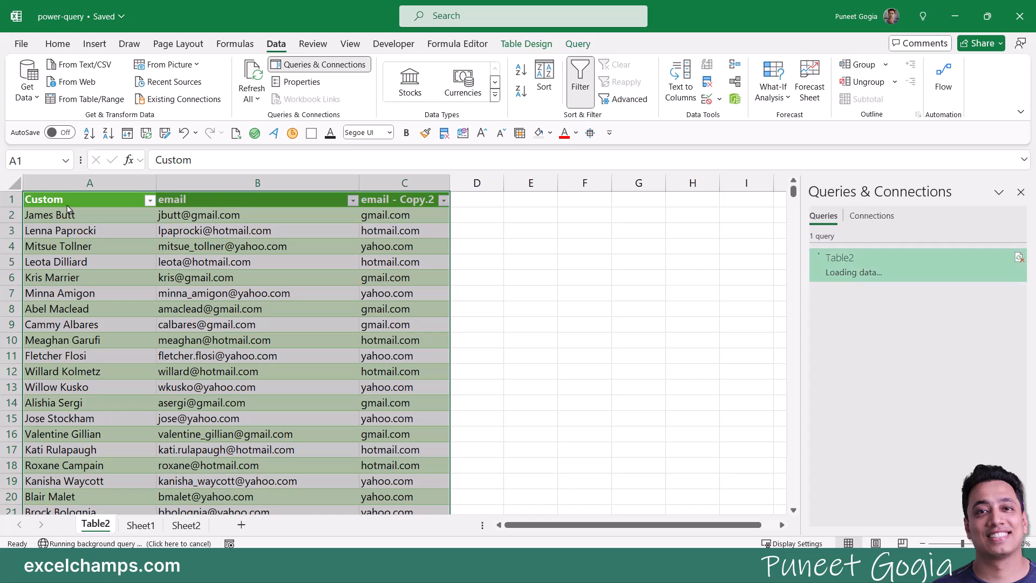
click(71, 328)
drag(113, 183, 236, 183)
click(203, 308)
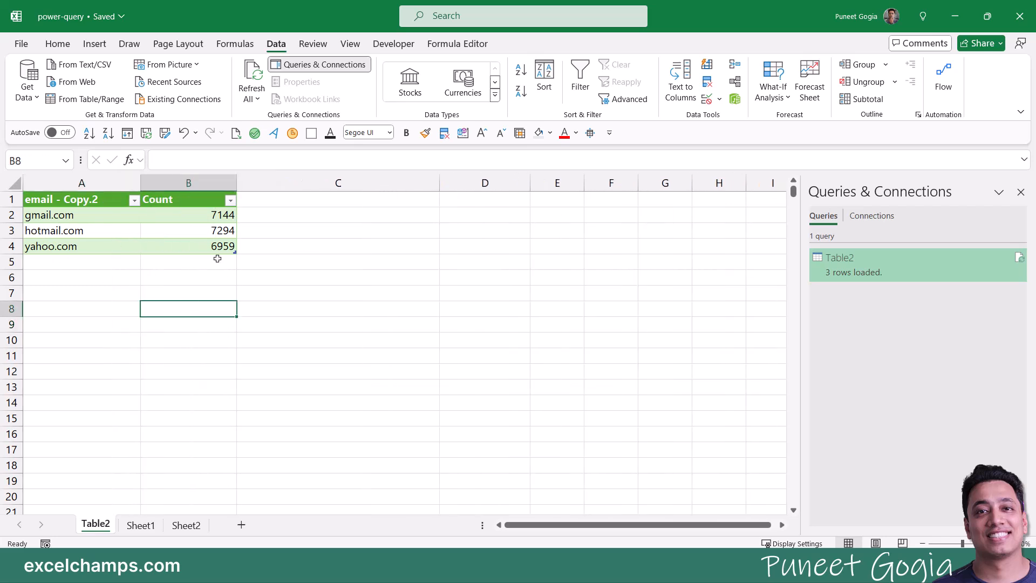
Step: Review the three domain counts, then go to Sheet1's source email list
click(89, 218)
click(189, 222)
click(125, 234)
click(144, 238)
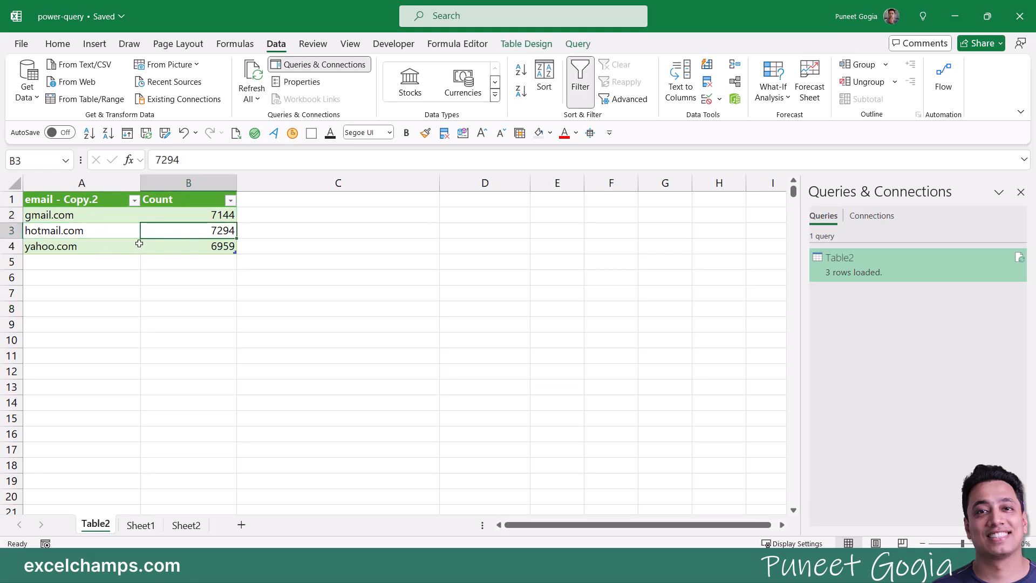
click(545, 312)
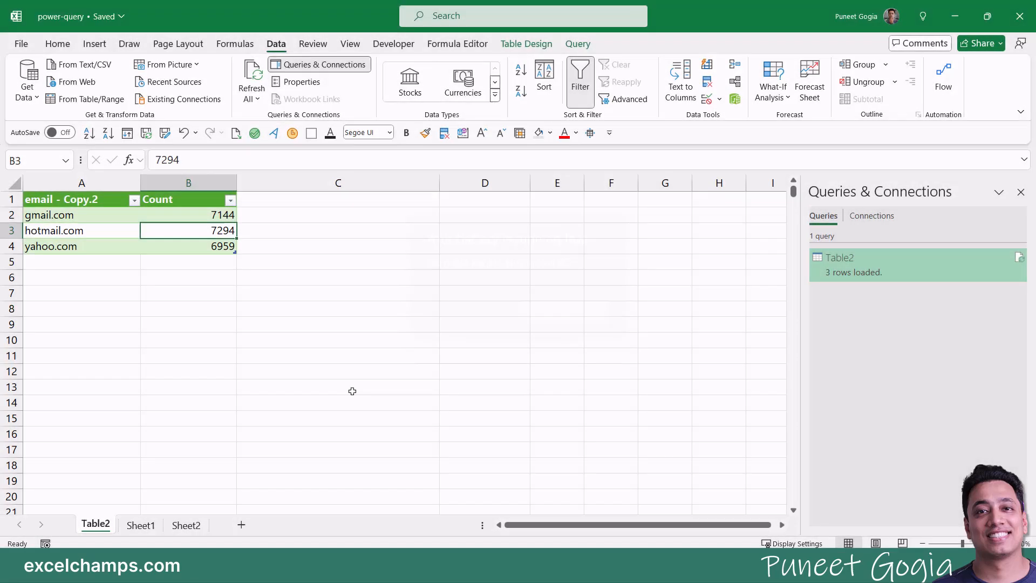
click(141, 525)
scroll(161, 372, down, 20)
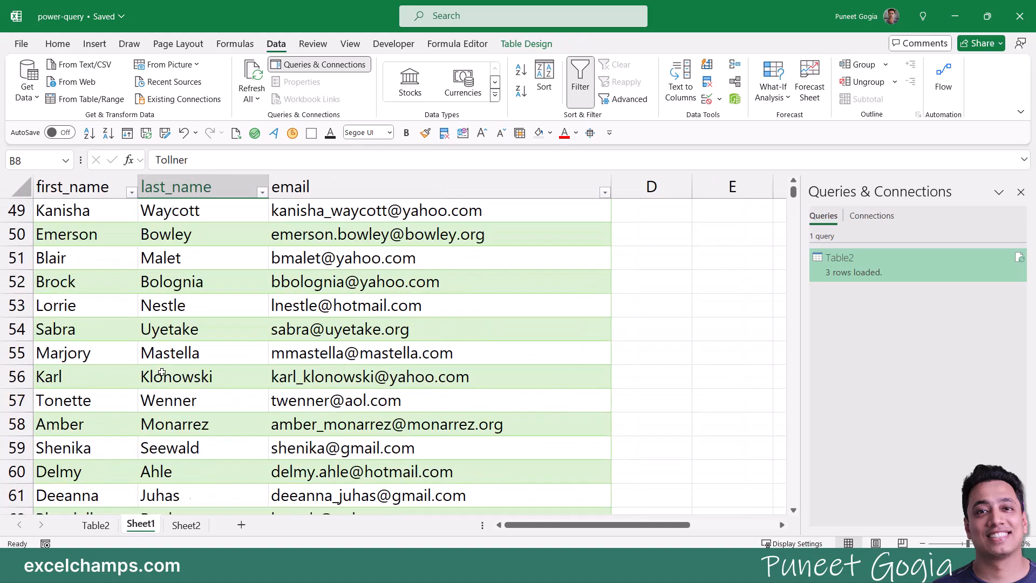
scroll(161, 372, down, 20)
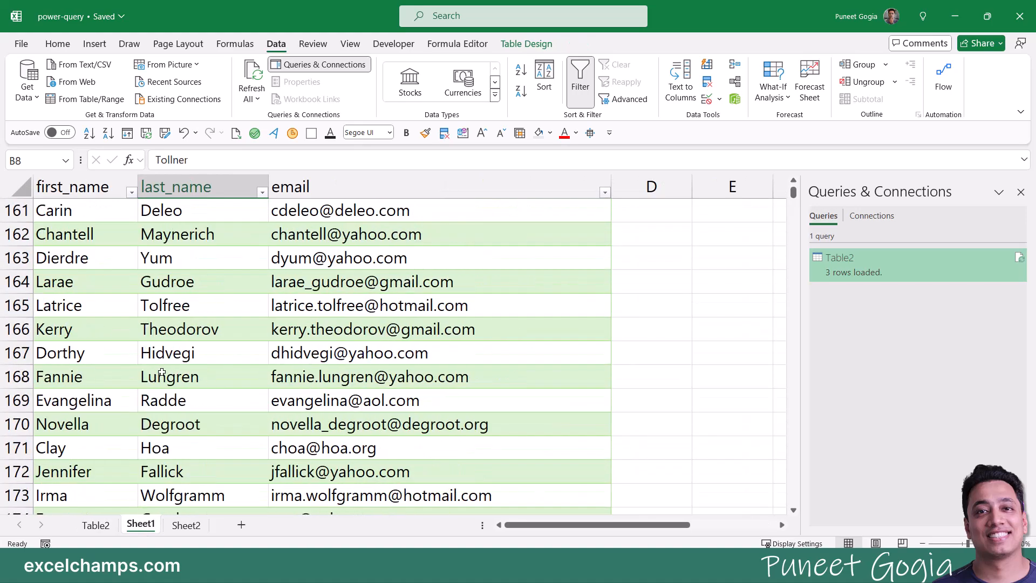
scroll(161, 371, down, 1)
Step: Move to the first empty row below Sheet1's data table
click(161, 372)
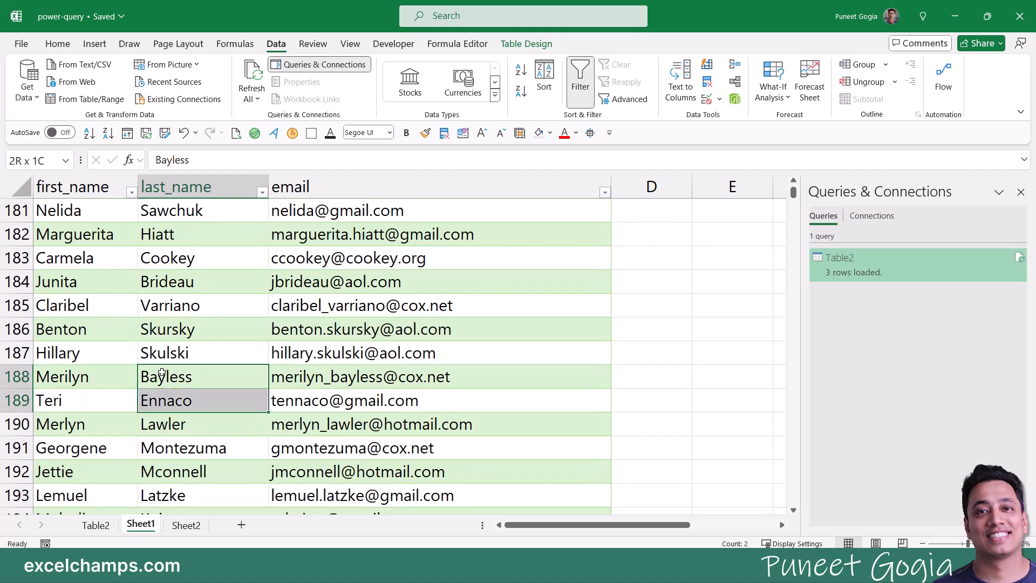
key(Left)
key(ctrl+Down)
key(Down)
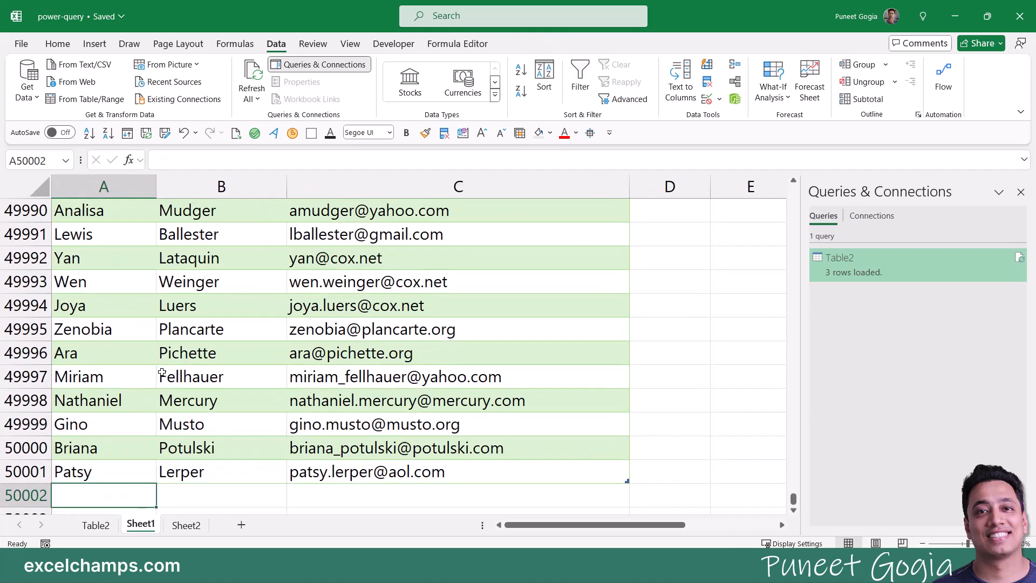
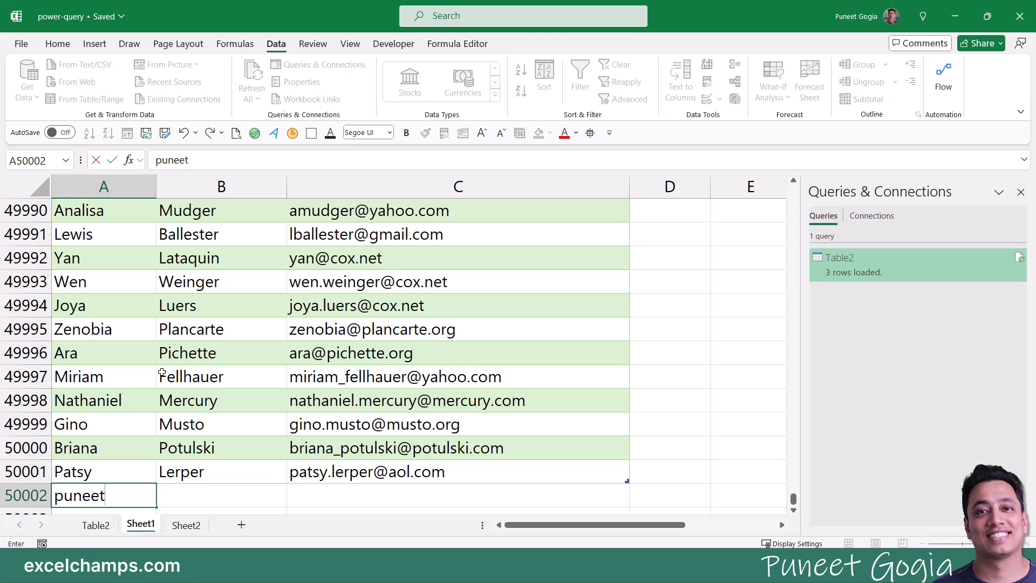
Step: Enter a first name, last name and a gmail.com email address in new row 50002
key(Escape)
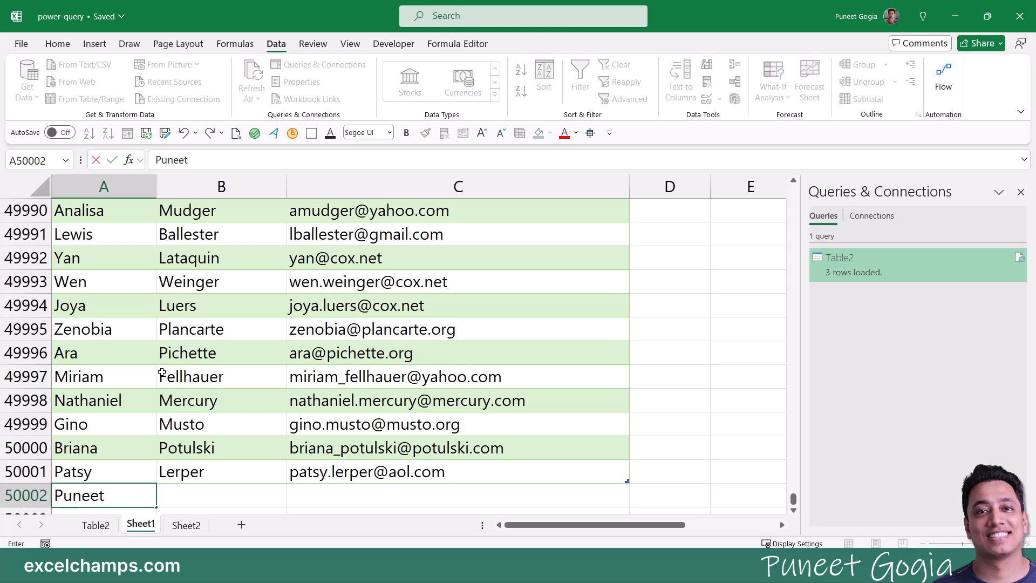
key(Tab)
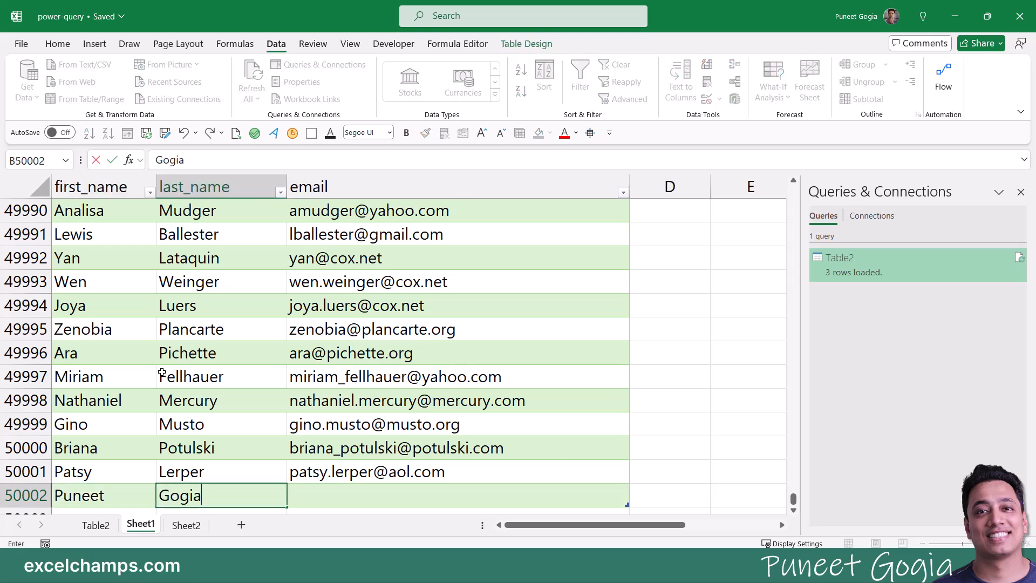
key(shift+Tab)
key(Tab)
key(Tab)
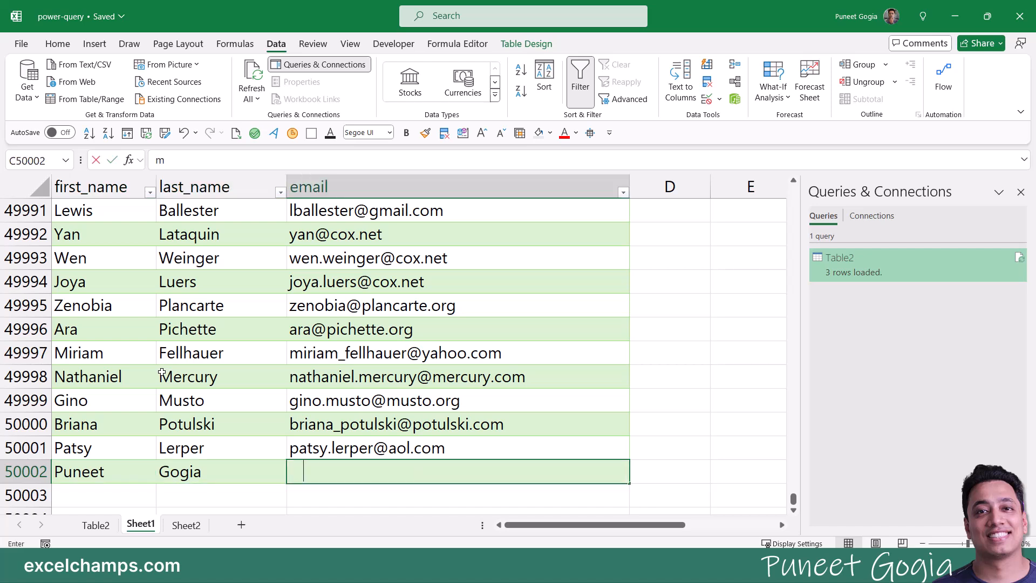
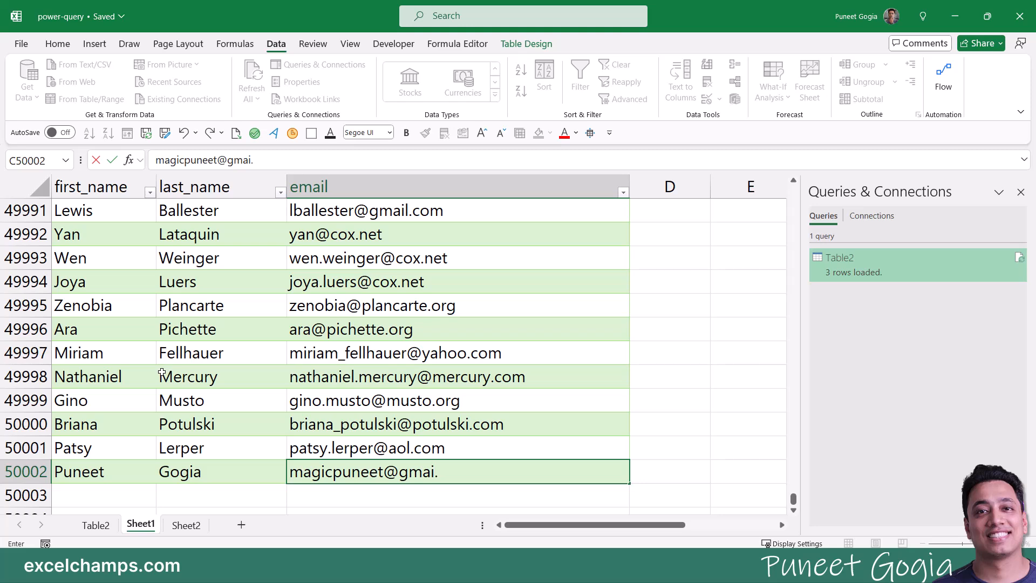
key(Return)
key(Up)
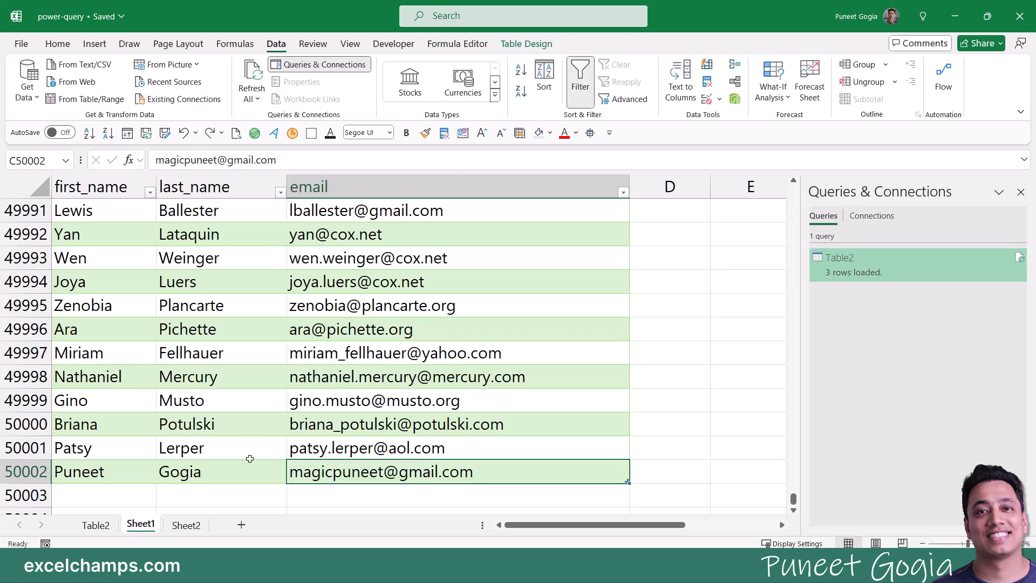
Step: Refresh the Table2 domain count query so gmail.com rises to 7145
click(108, 528)
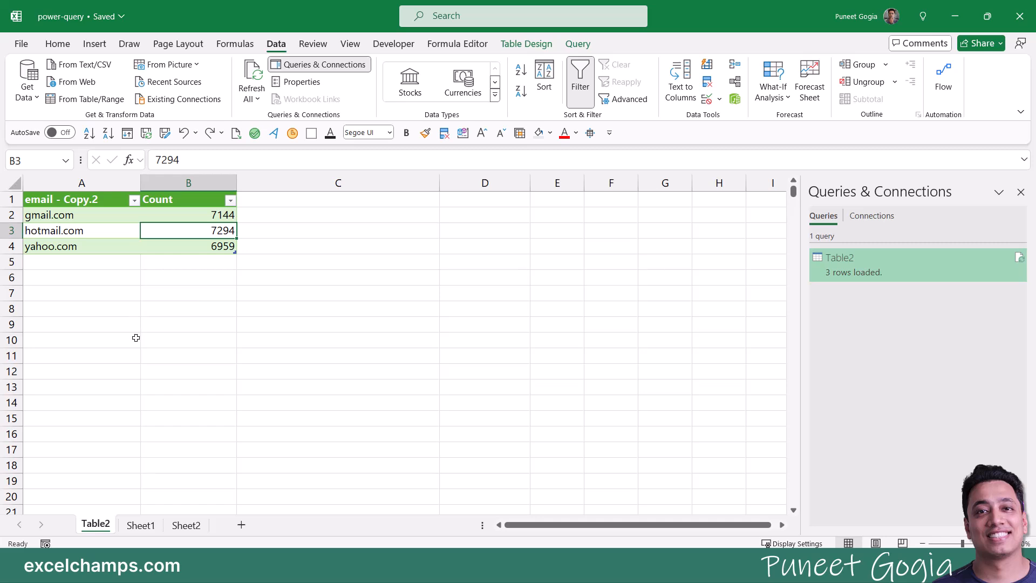
click(107, 313)
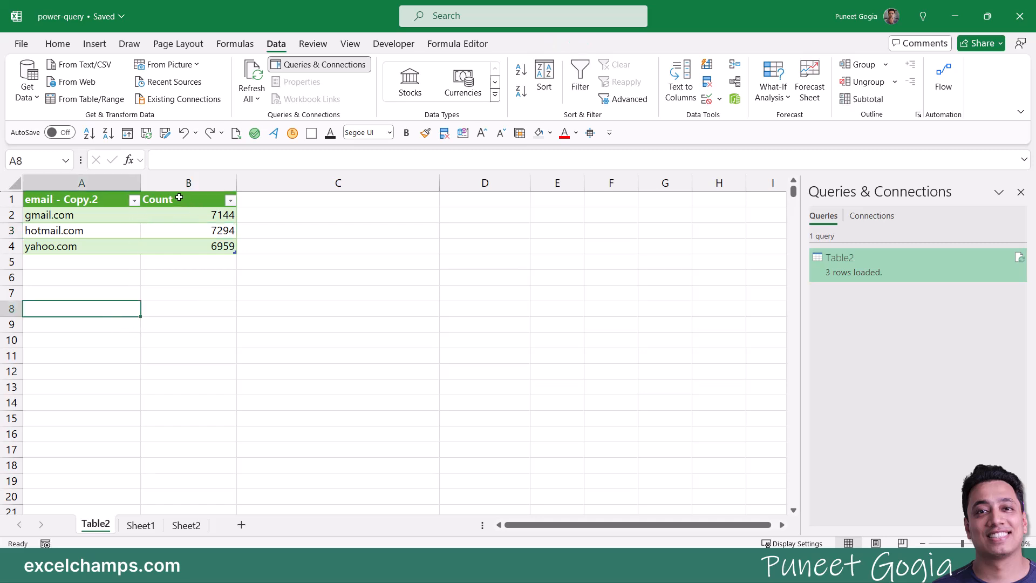
right_click(95, 201)
click(120, 216)
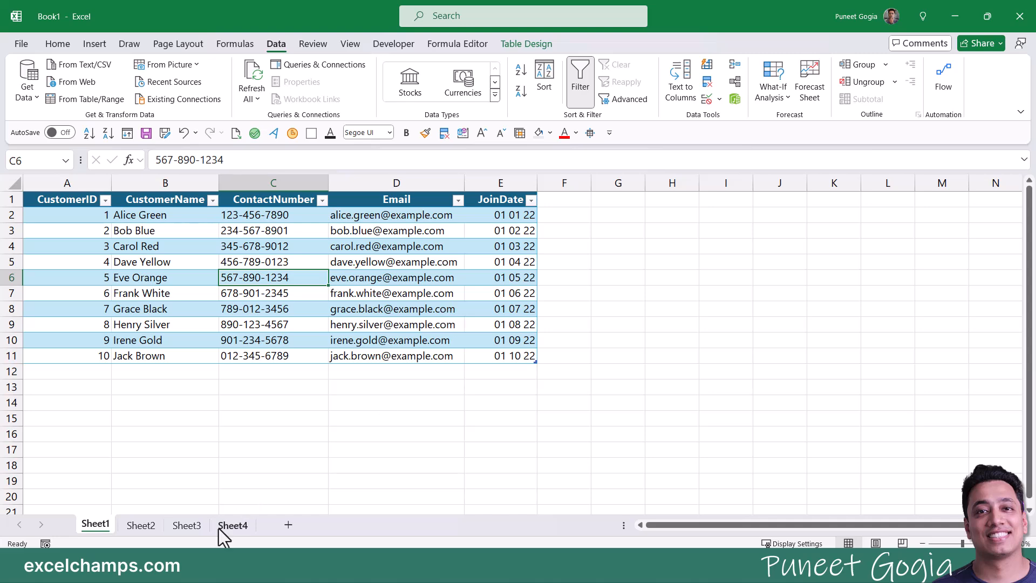
click(139, 532)
click(184, 531)
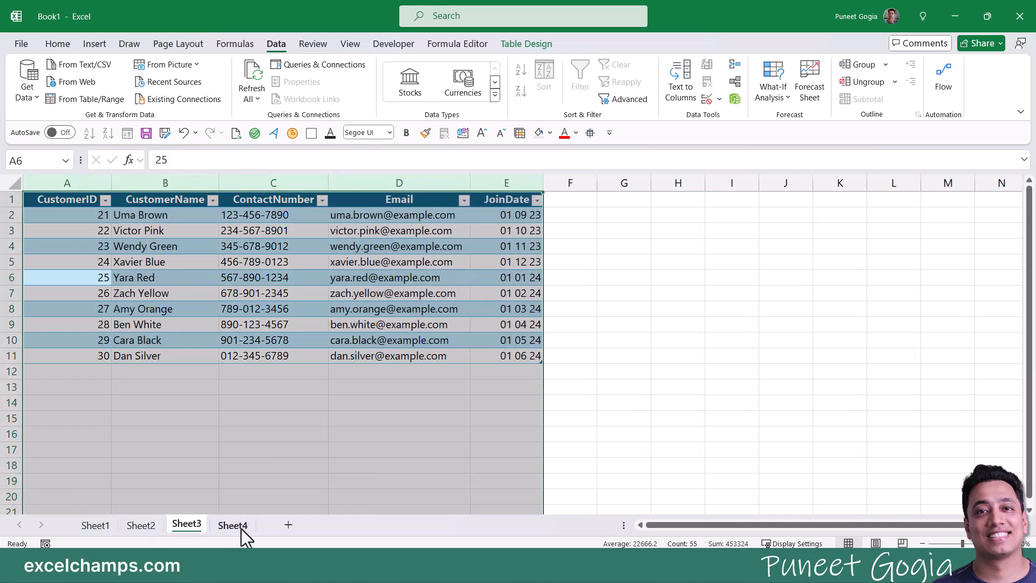
click(241, 530)
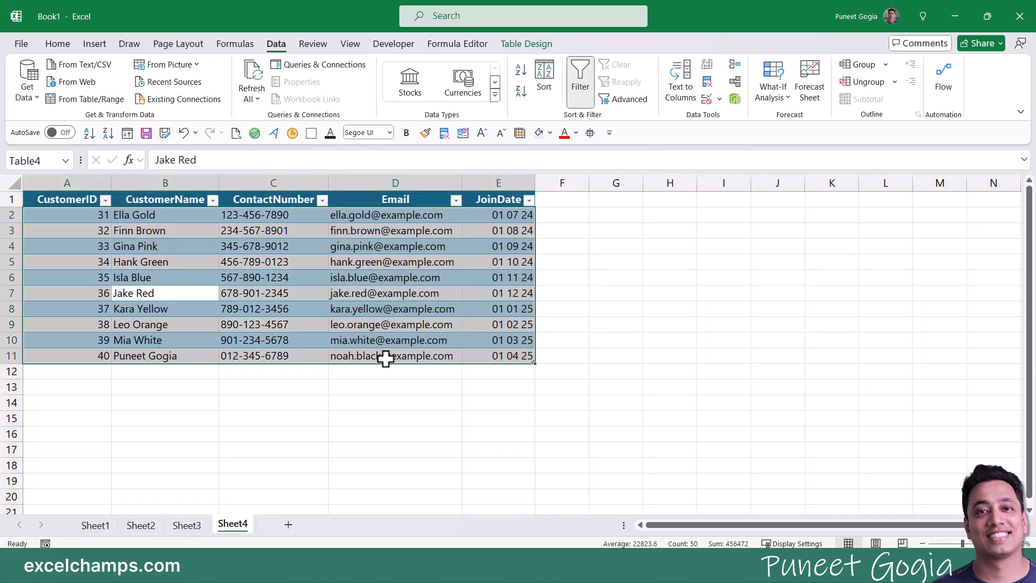
click(110, 525)
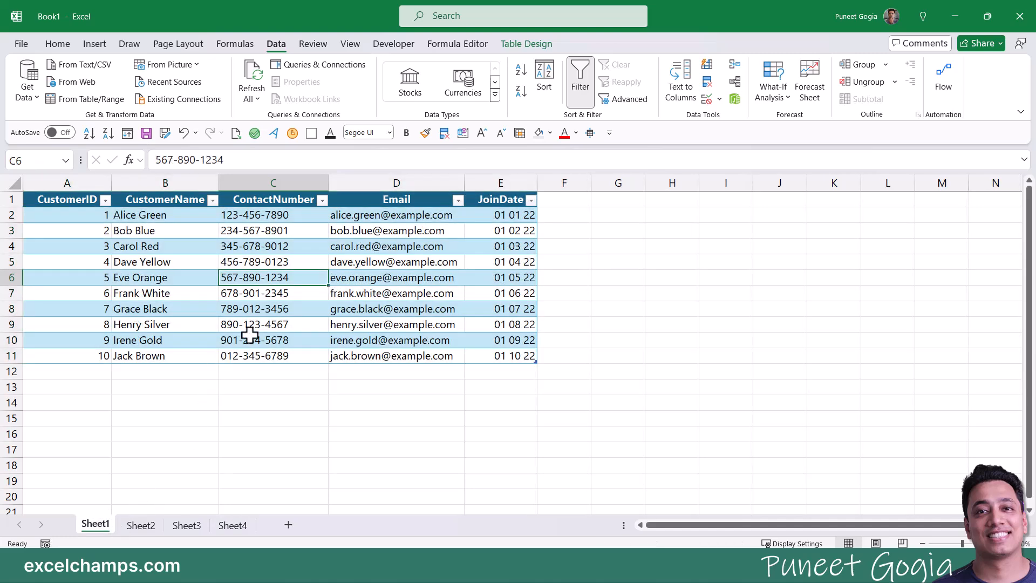
click(193, 274)
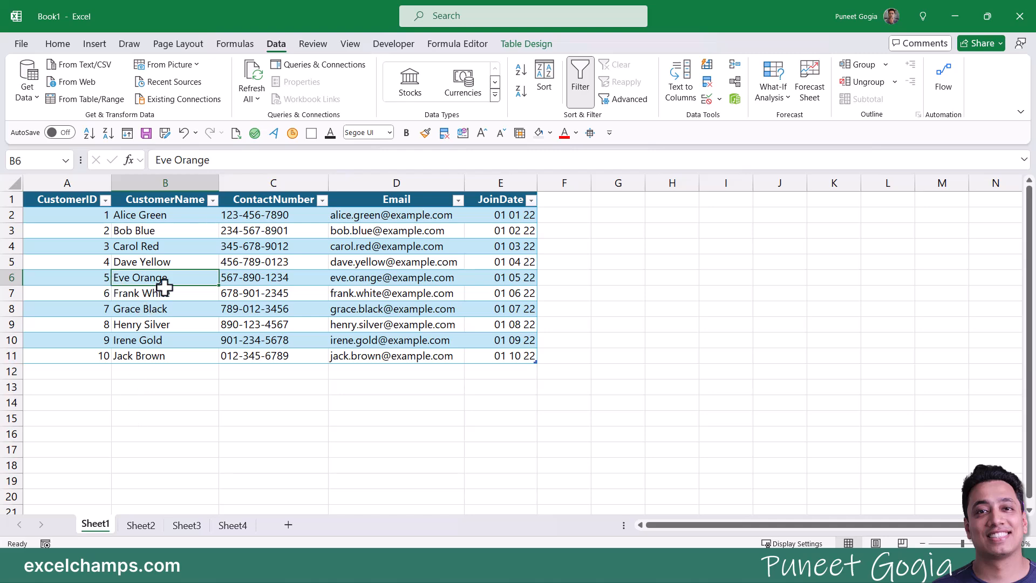
Step: Load Sheet1's customer table into the Power Query Editor via From Table/Range
click(140, 525)
click(189, 527)
click(231, 527)
click(96, 526)
click(103, 293)
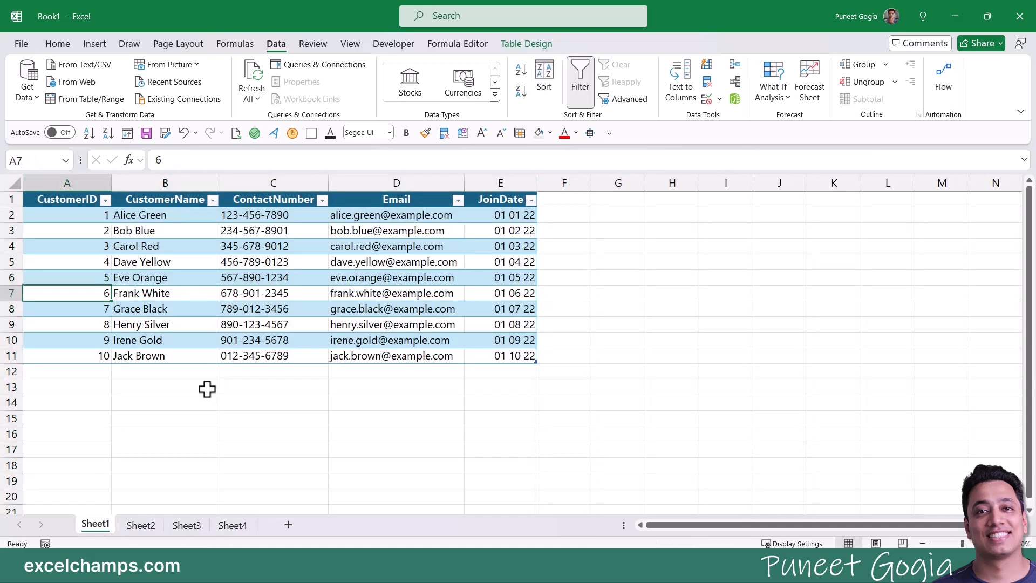
click(86, 100)
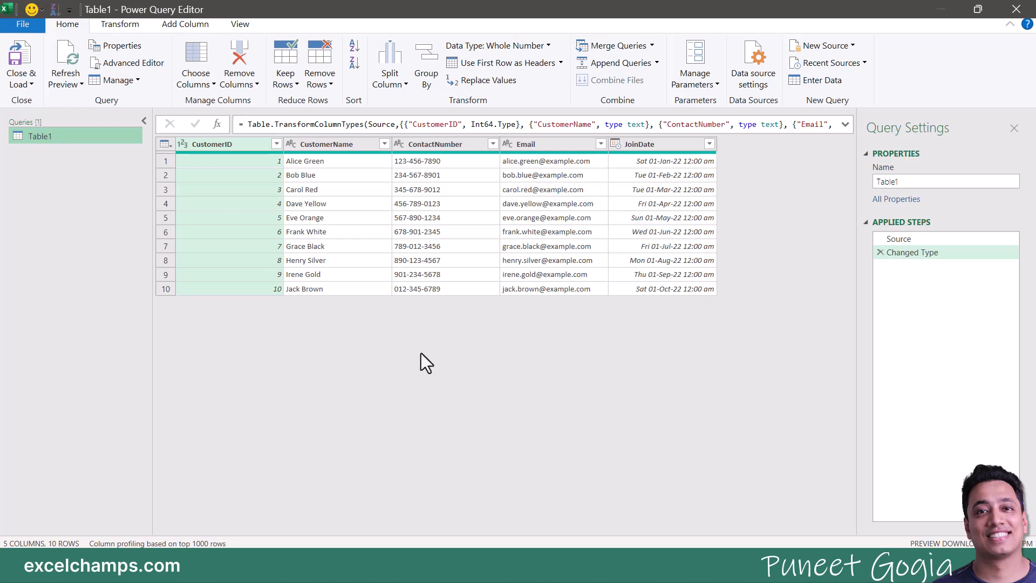
Step: Rename the Table1 query to Date1 and choose Close & Load To
right_click(47, 136)
click(57, 199)
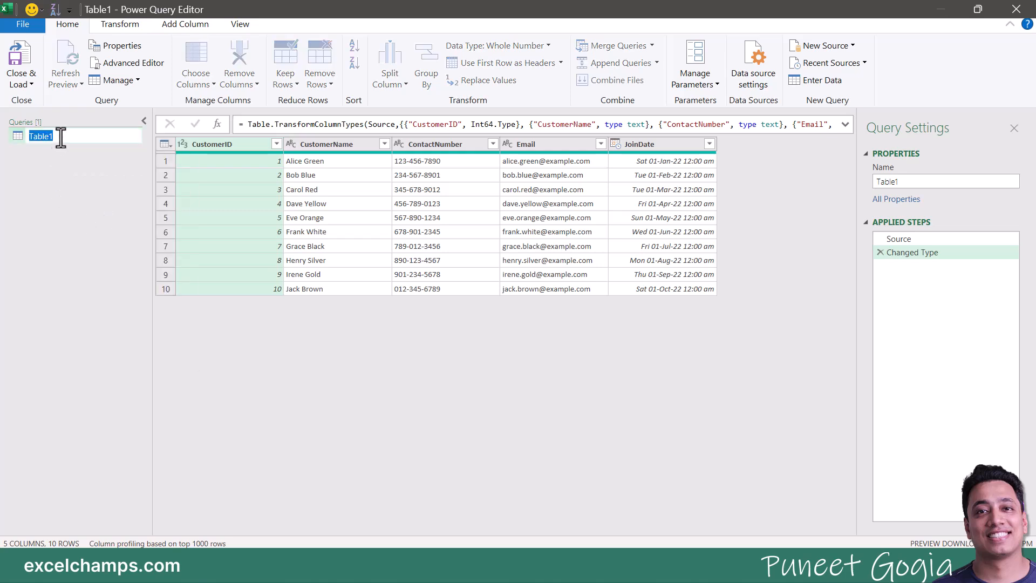
text(Date)
click(35, 84)
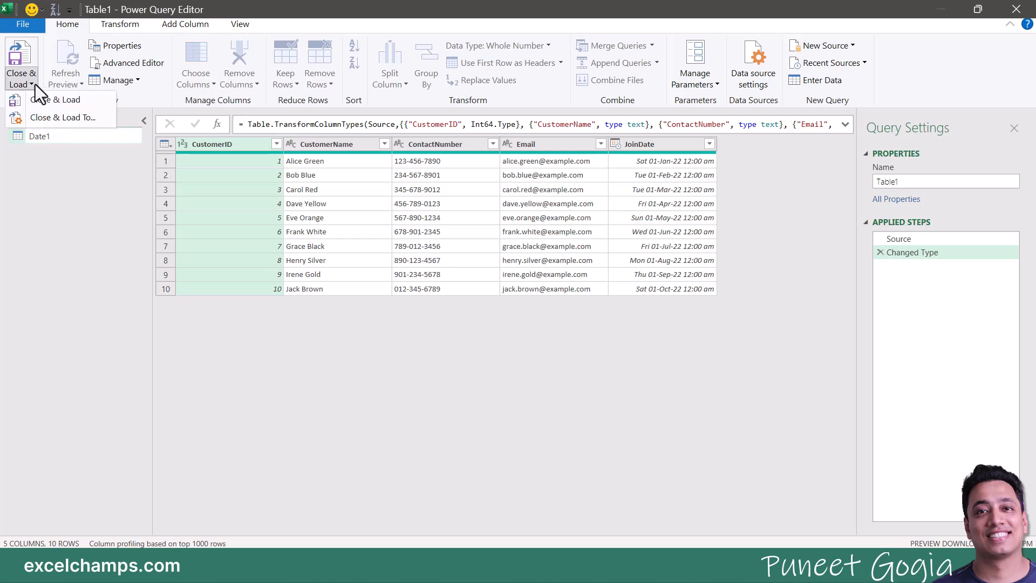
click(56, 144)
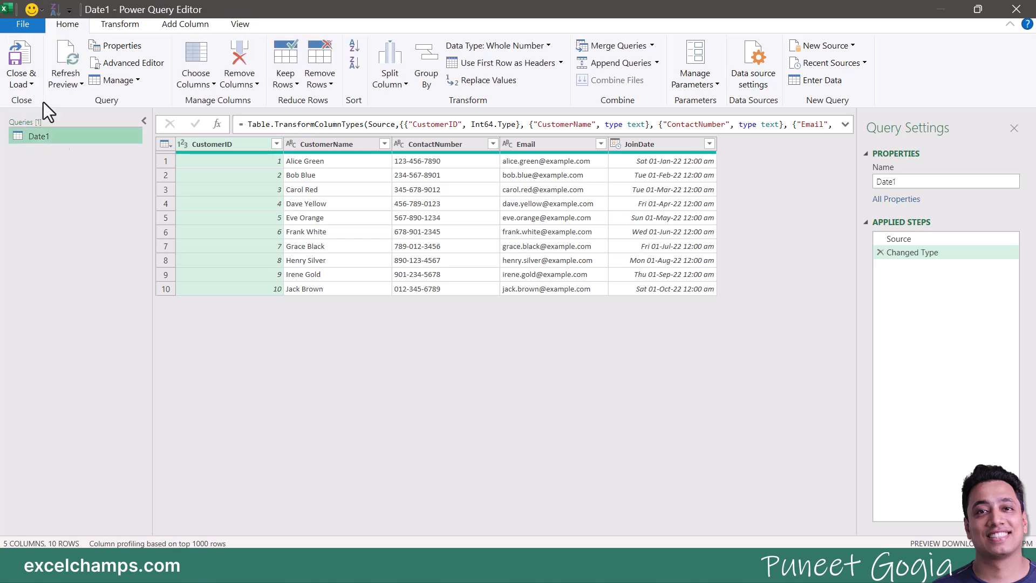
click(31, 85)
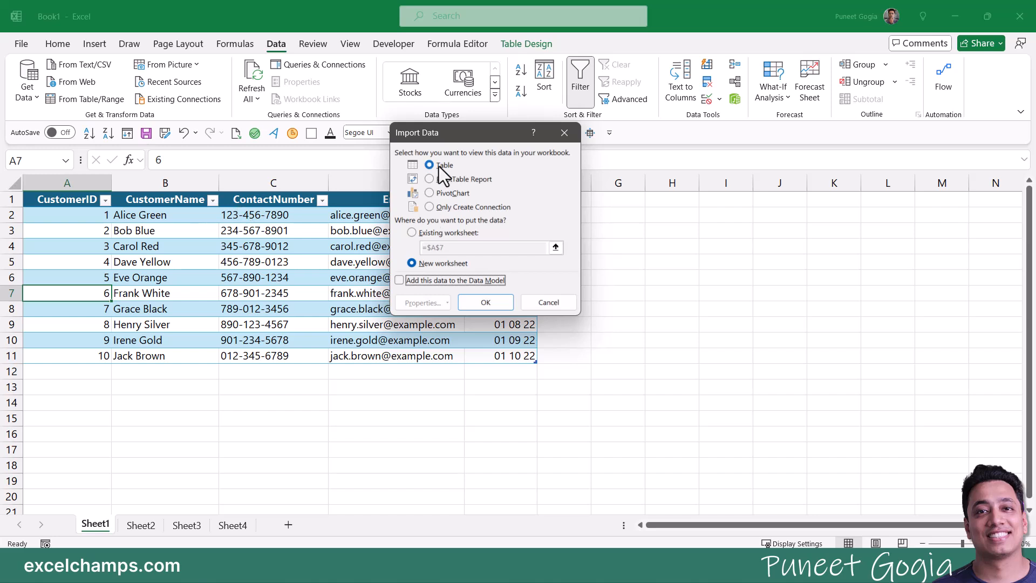
Step: Load Date1 as Only Create Connection and widen the Queries & Connections pane
drag(439, 140, 405, 222)
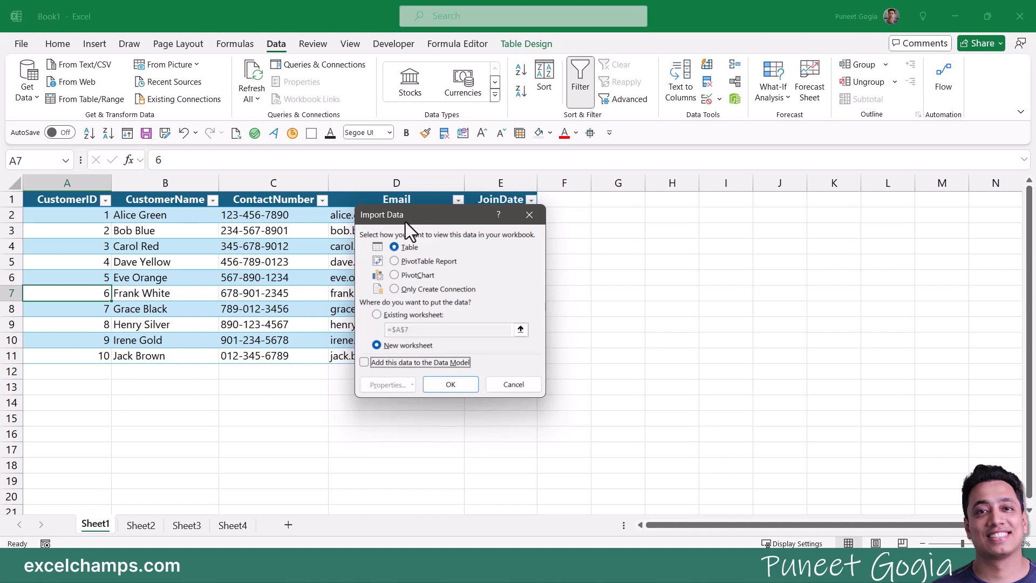
click(395, 289)
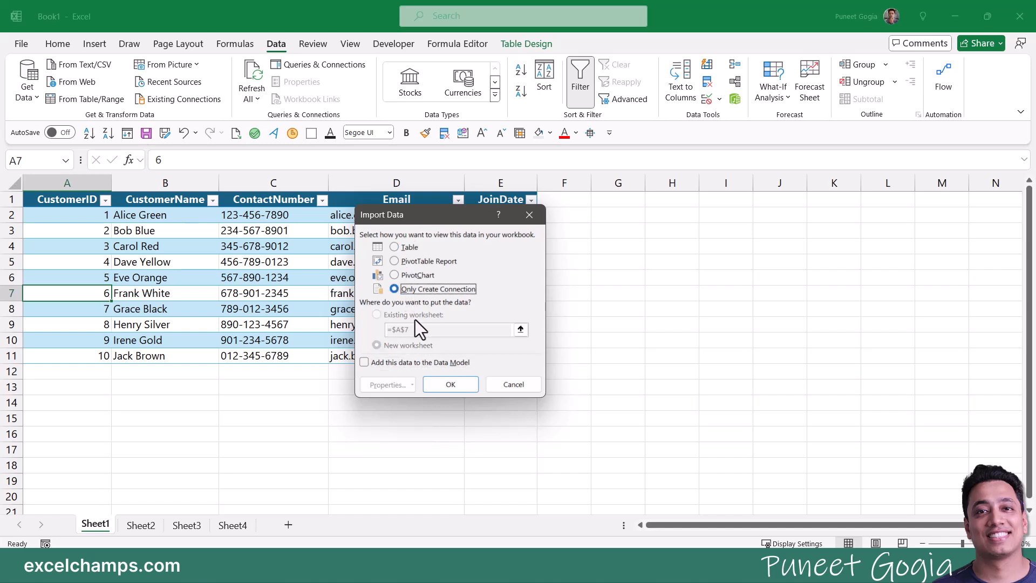
click(459, 389)
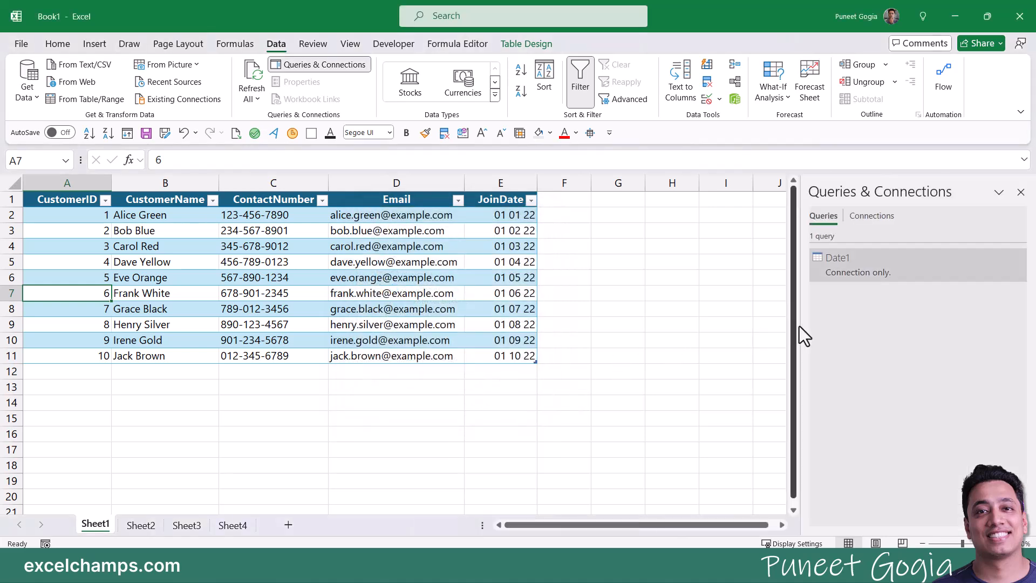
drag(796, 326, 774, 326)
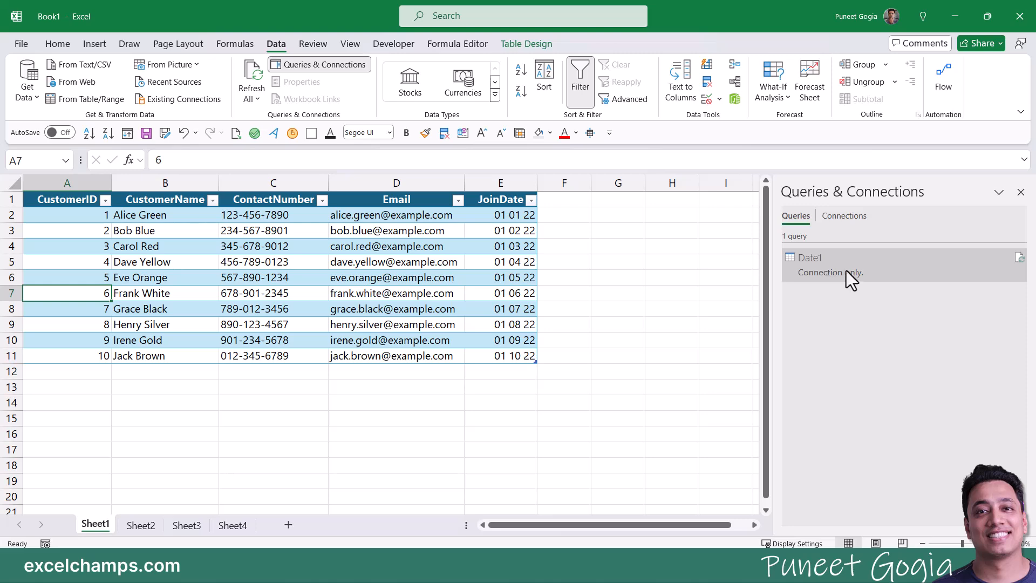
mouse_move(804, 281)
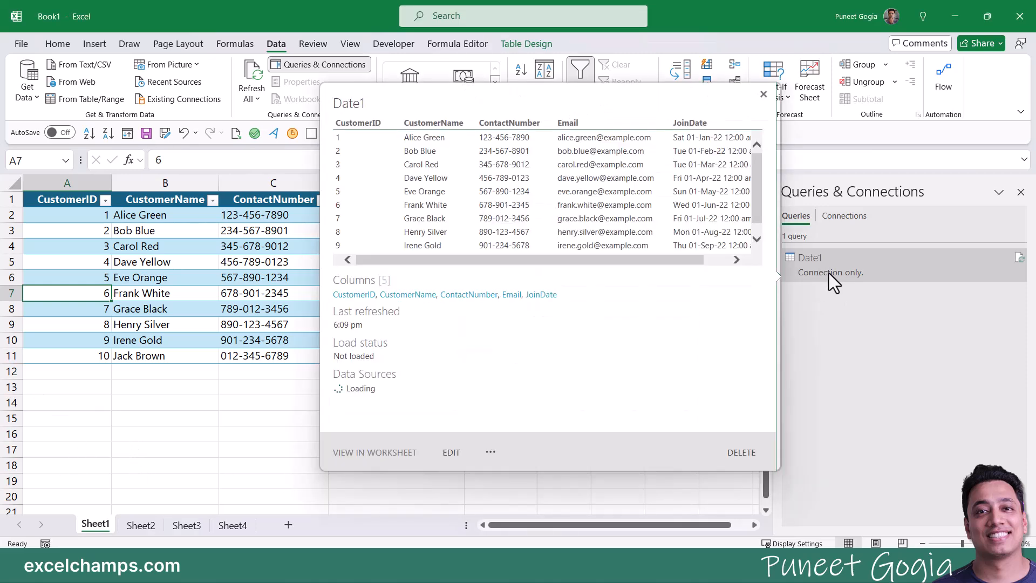
Step: Load Sheet2's customer table into Power Query and rename its query Data2
click(145, 525)
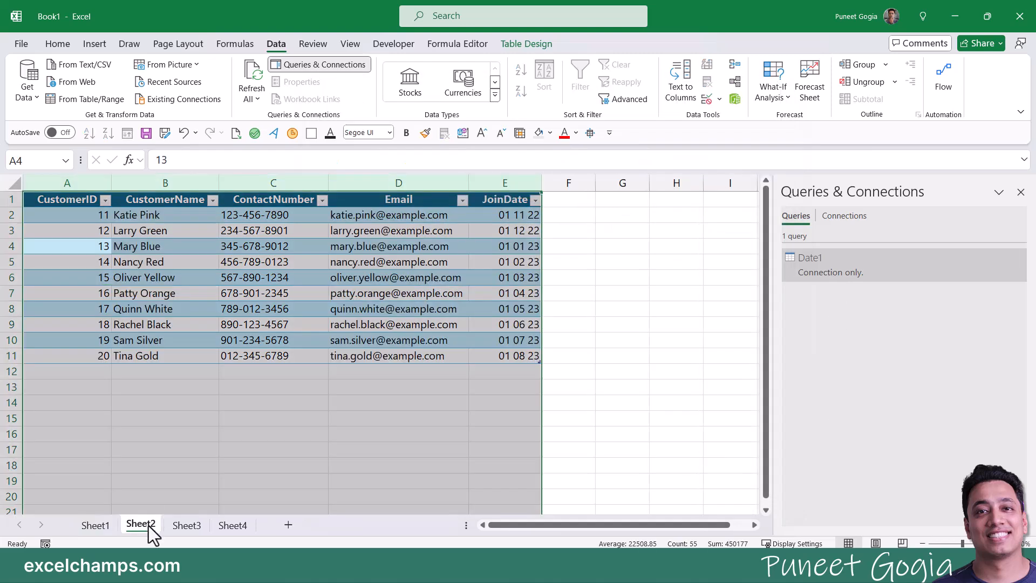
click(167, 305)
click(92, 98)
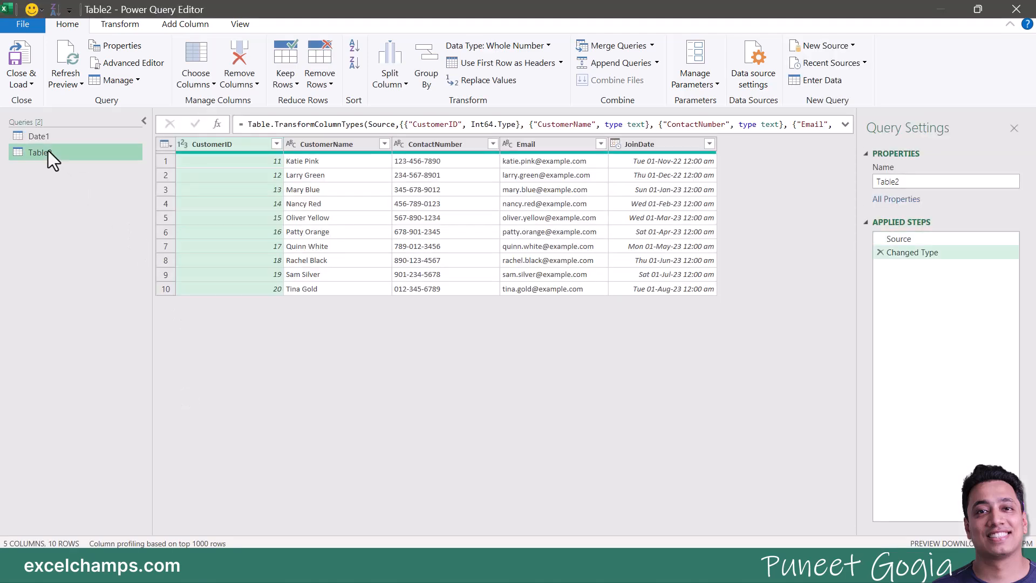
right_click(48, 151)
click(102, 222)
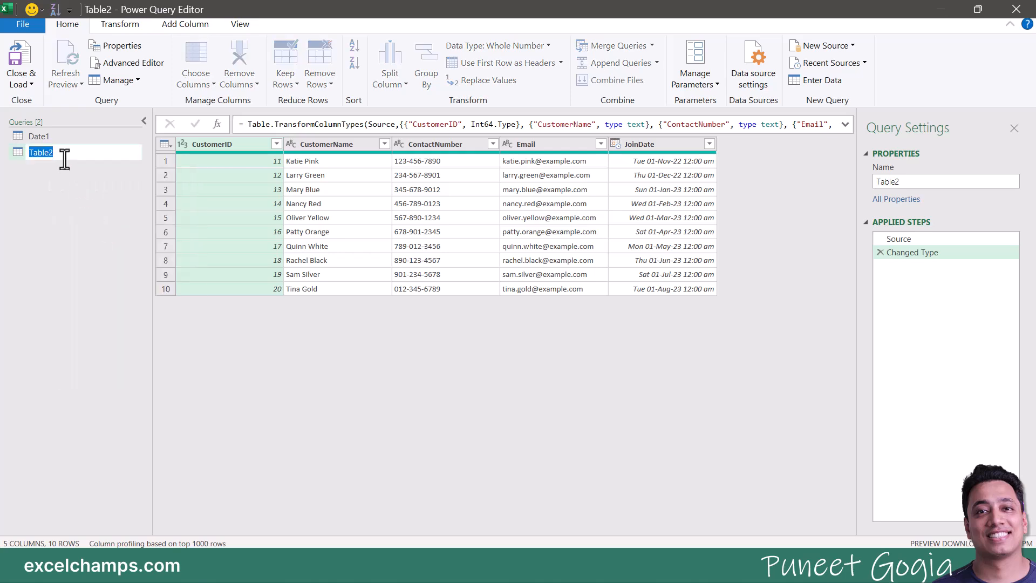
text(Data2)
key(Return)
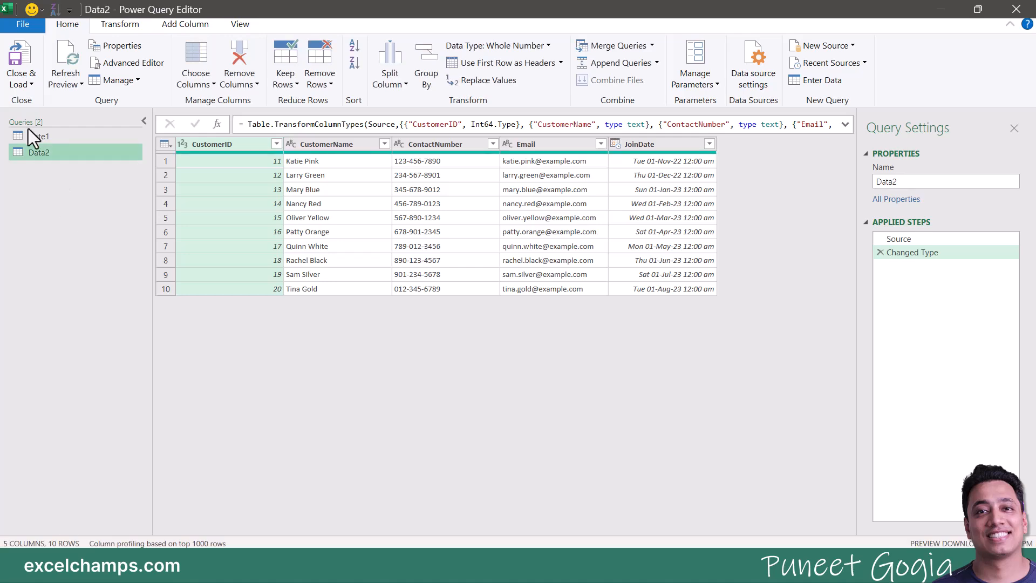
Step: Close & Load Data2 as a connection-only query
click(30, 84)
click(54, 116)
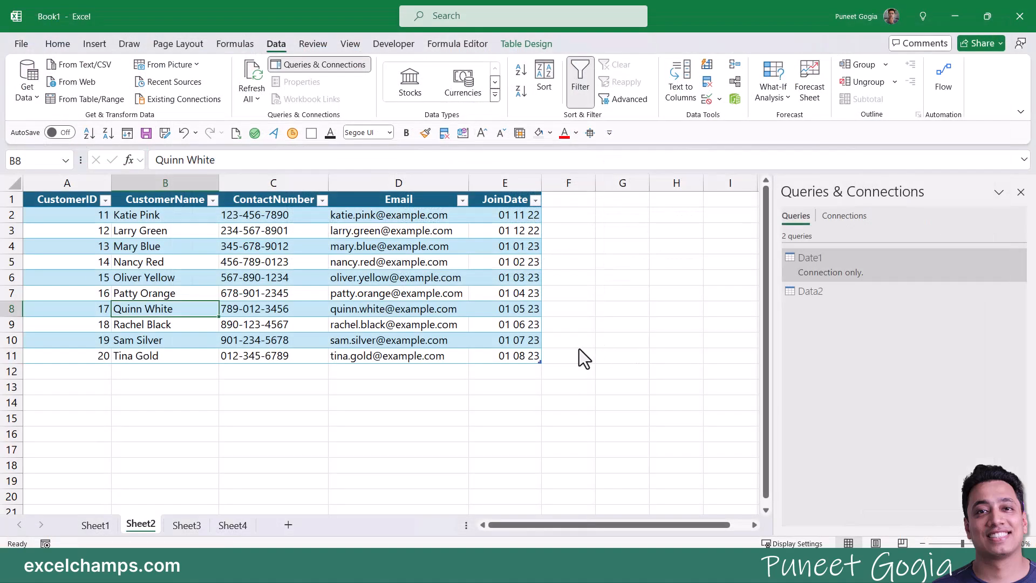
click(446, 292)
click(452, 385)
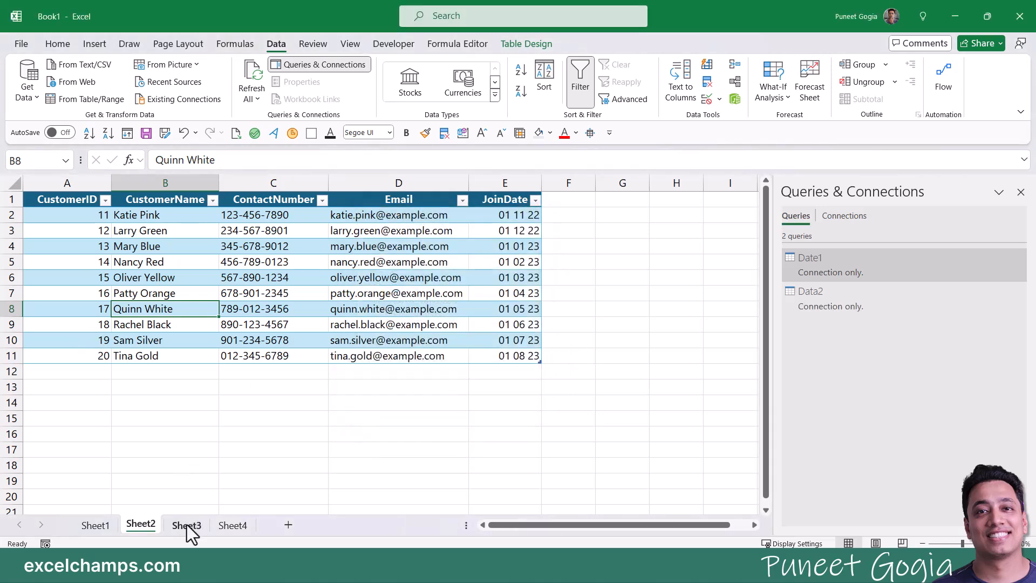
click(186, 525)
Step: Load Sheet3's table into Power Query and rename its query Data3
click(96, 99)
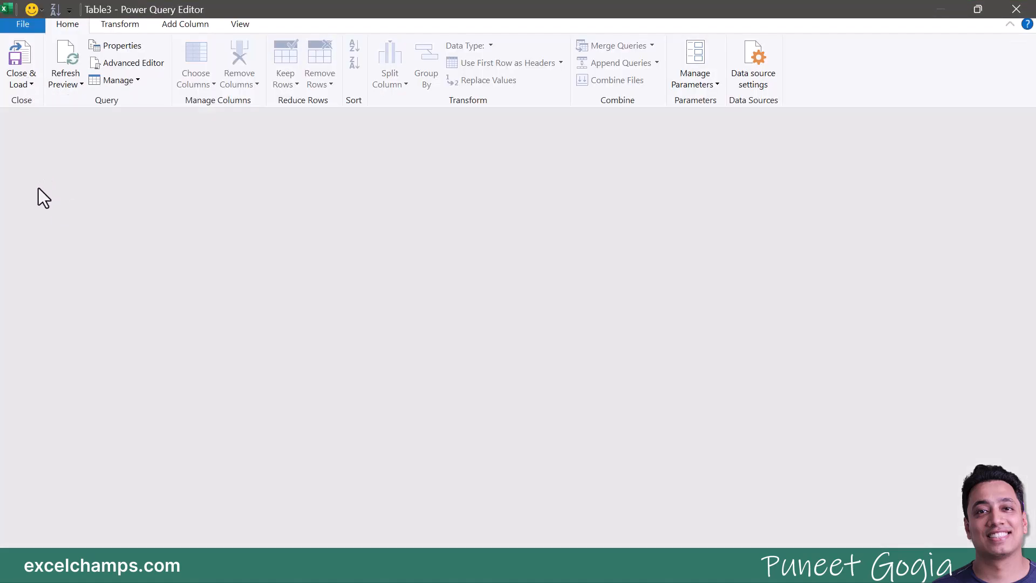
double_click(45, 169)
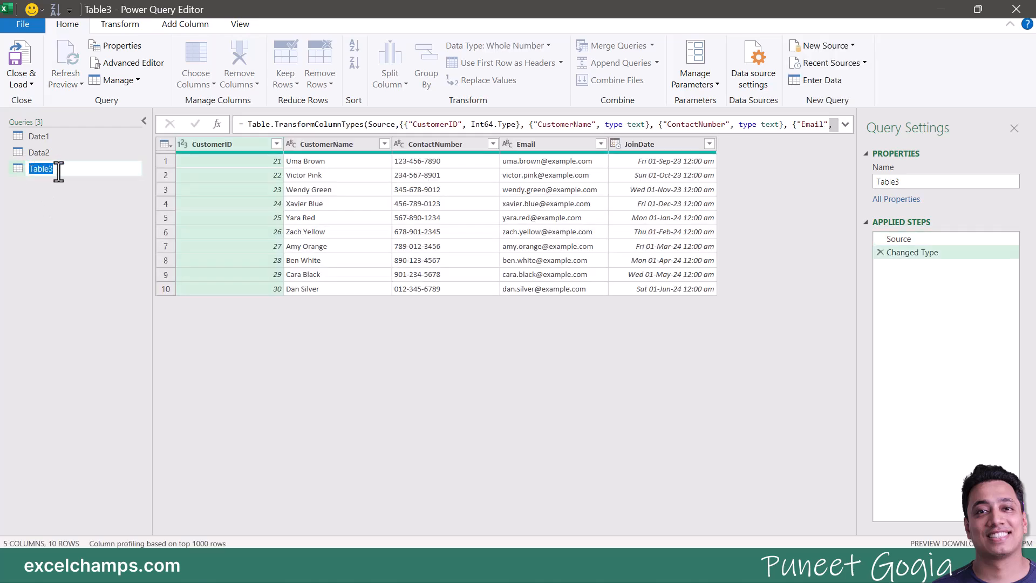
text(Data3)
click(32, 84)
click(55, 221)
key(Return)
Step: Close & Load Data3 as a connection-only query
click(27, 83)
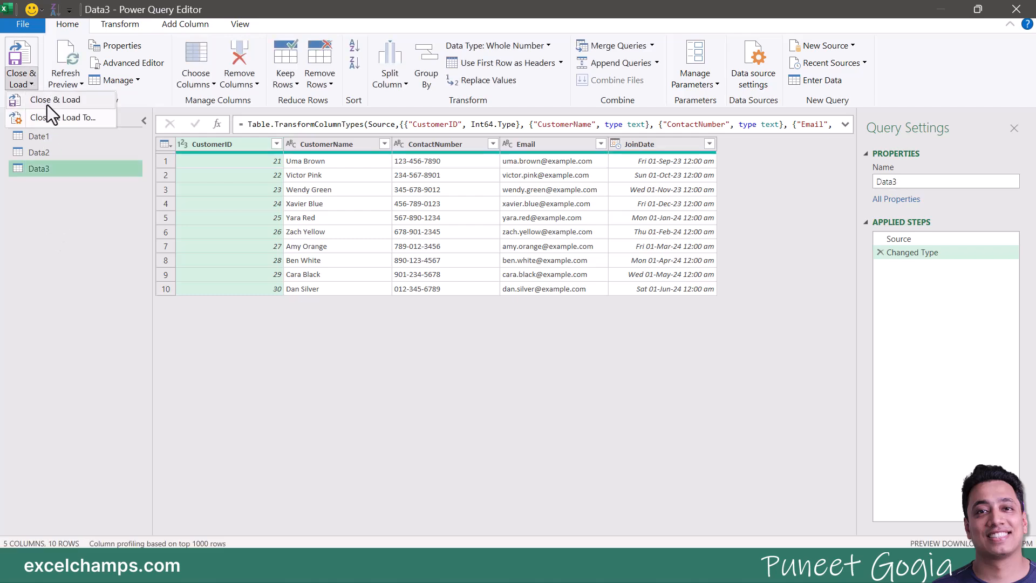
click(53, 118)
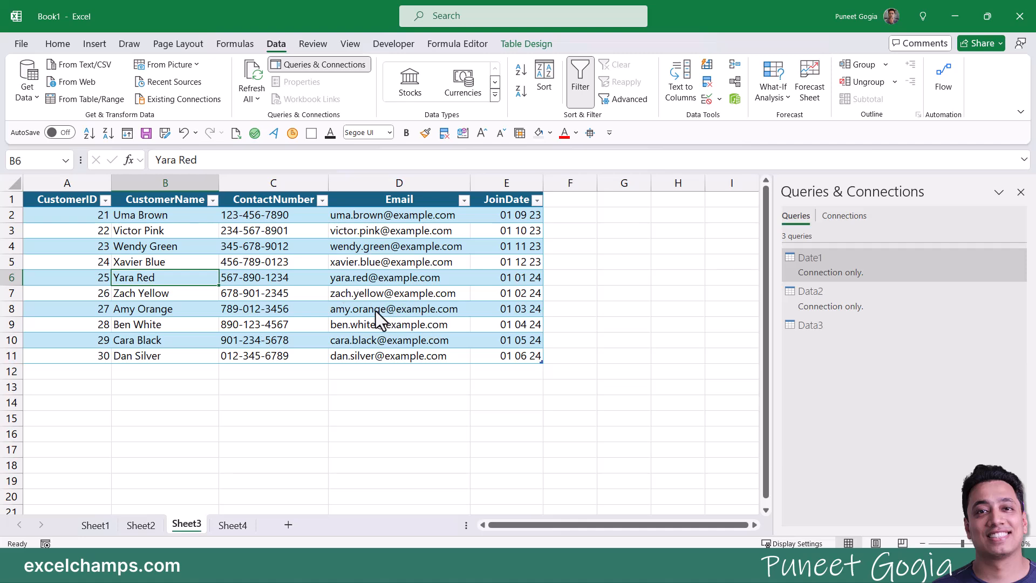
click(394, 290)
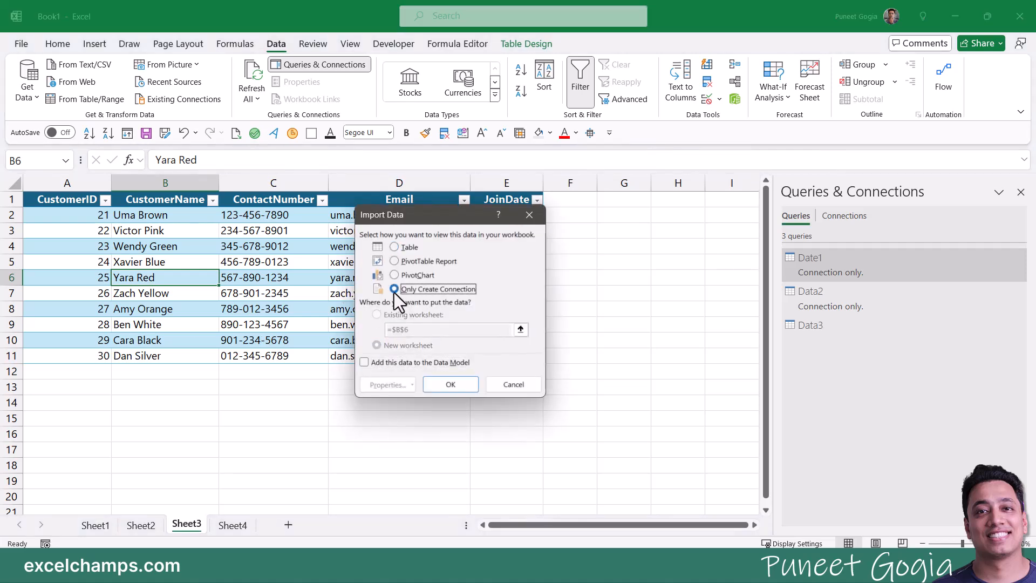
click(451, 385)
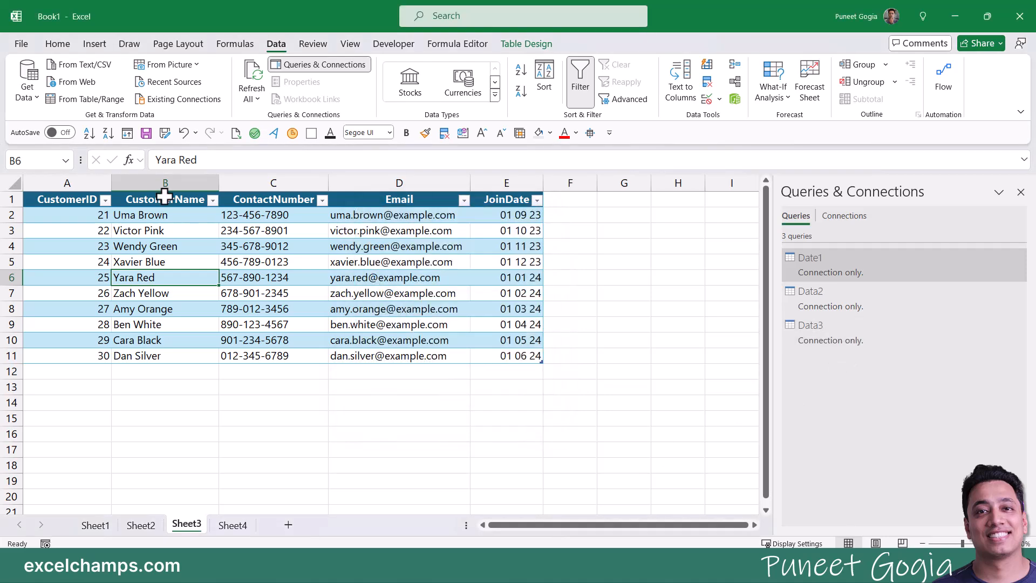
Step: Load Sheet4's customer table into Power Query and rename its query Data4
click(240, 526)
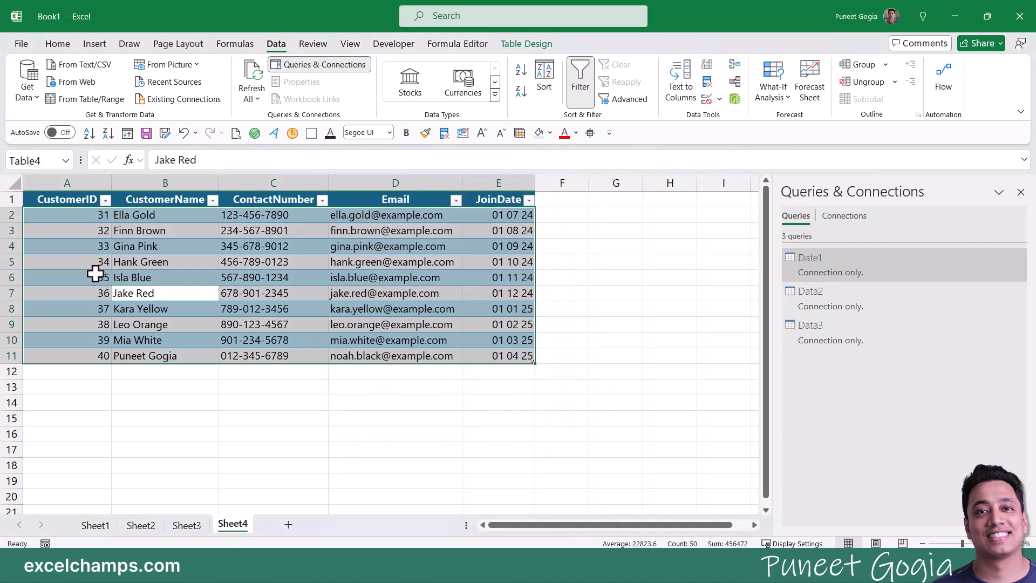
click(97, 277)
click(69, 102)
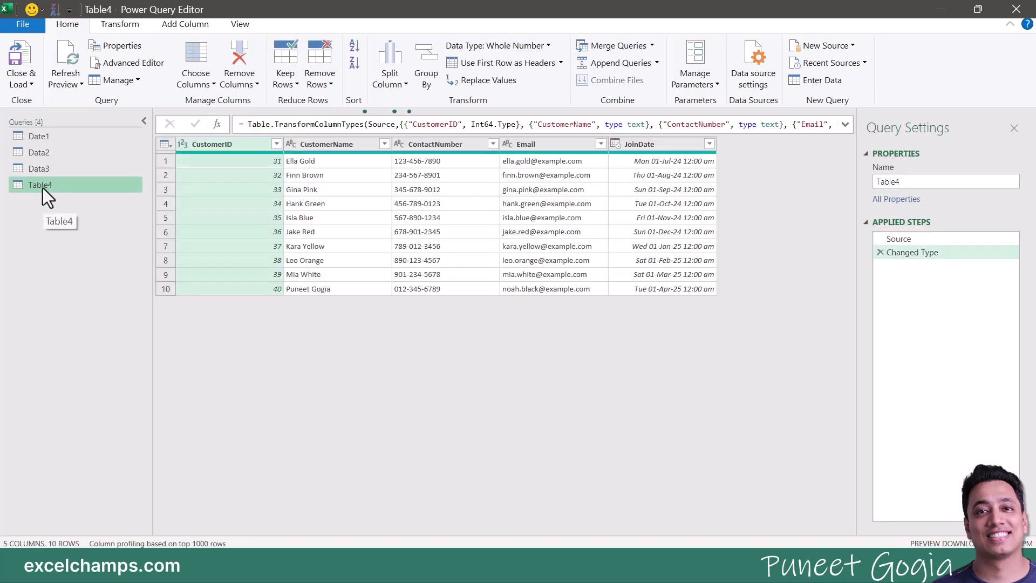
right_click(44, 187)
click(81, 264)
text(Data)
key(Return)
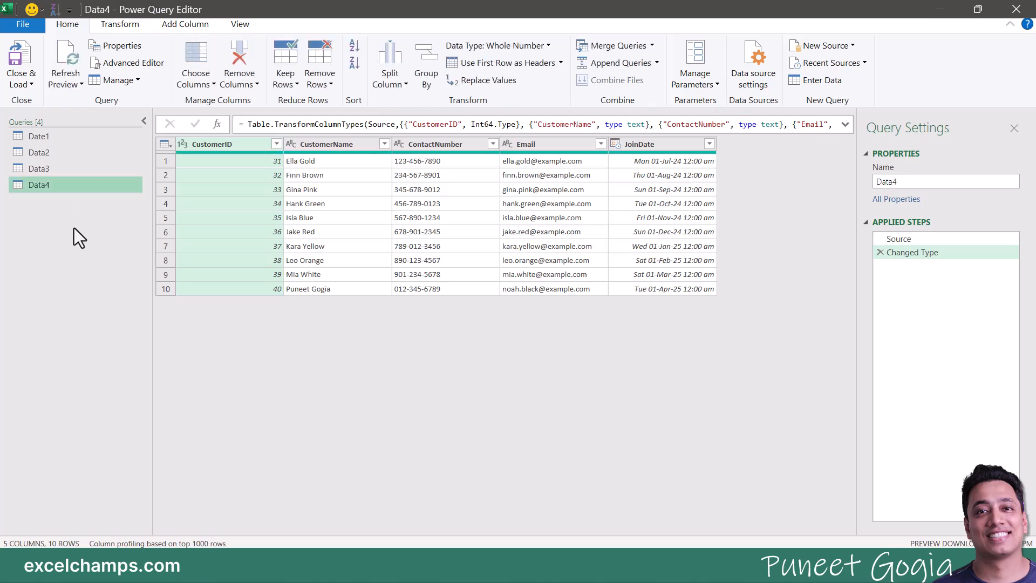
Step: Close & Load Data4 as a connection-only query
click(24, 83)
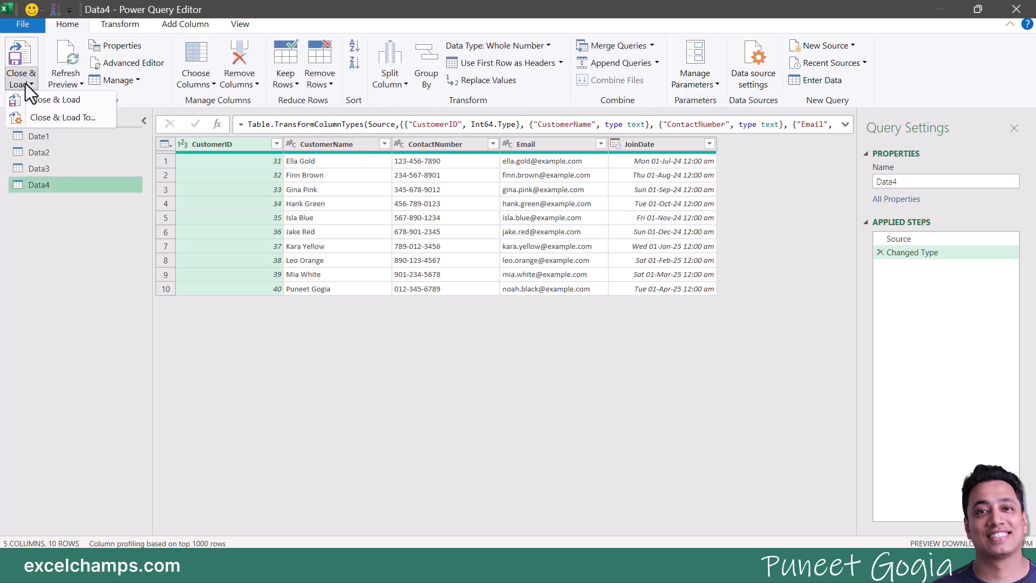
click(53, 118)
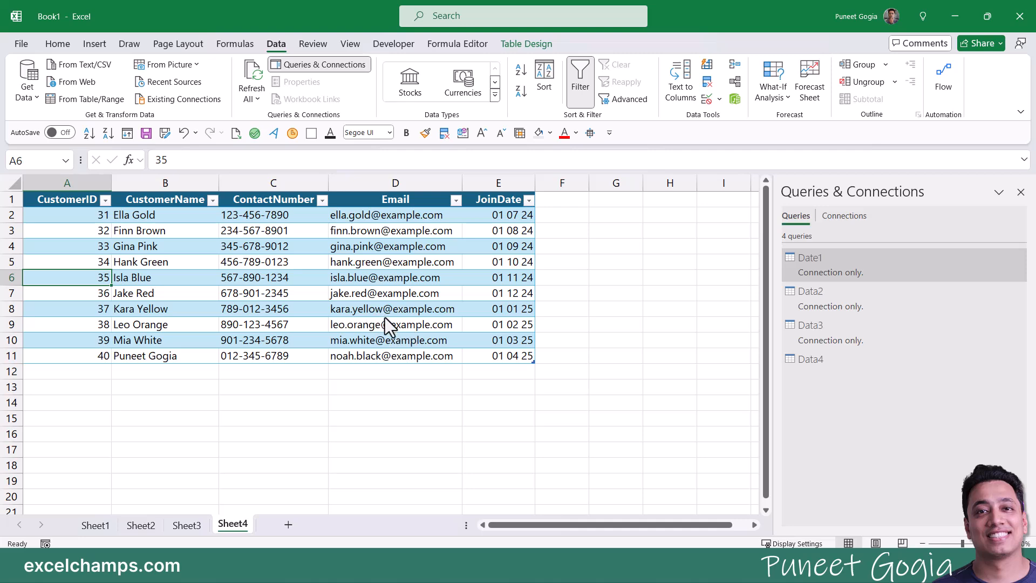
click(397, 288)
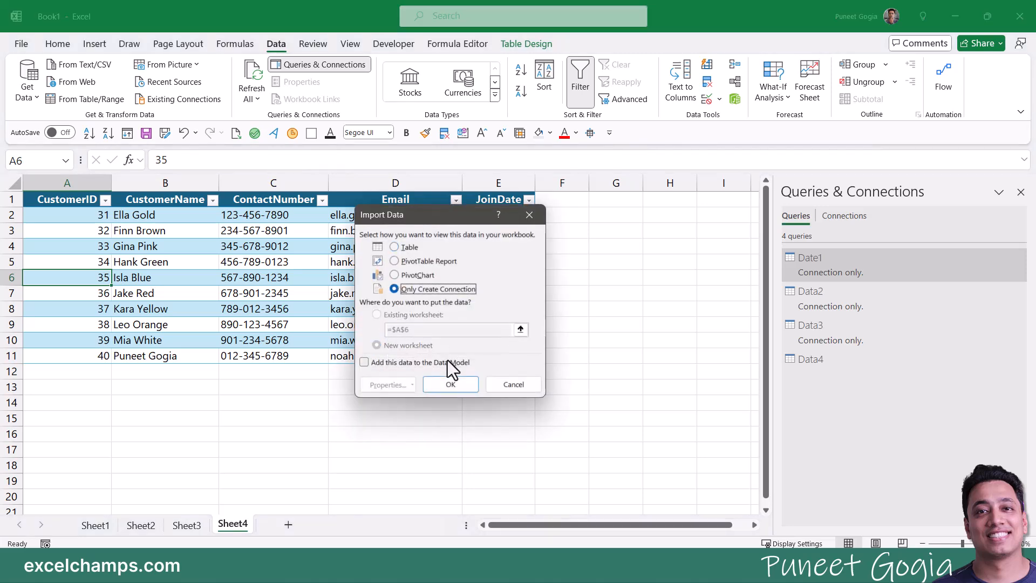
click(457, 383)
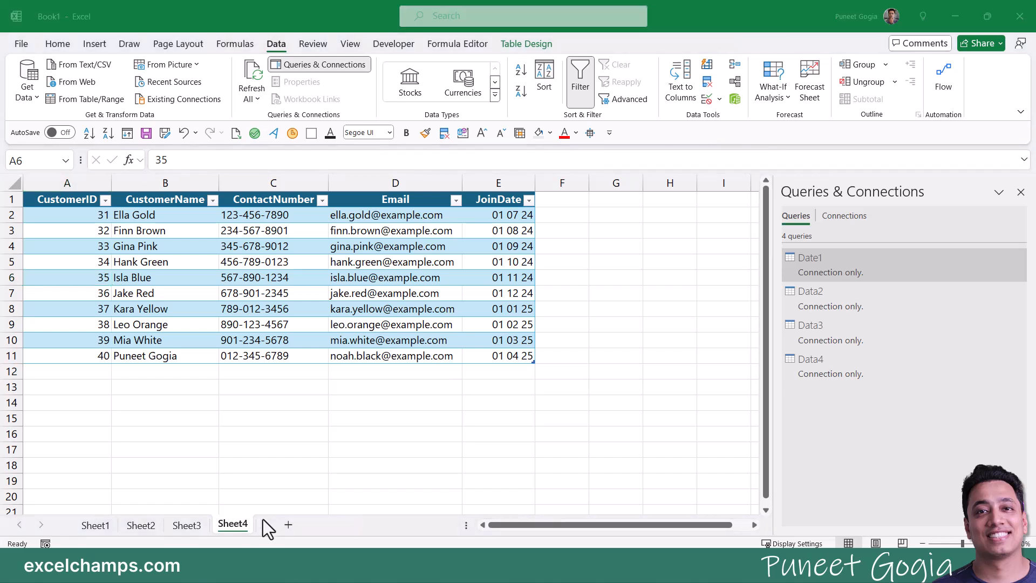
click(319, 388)
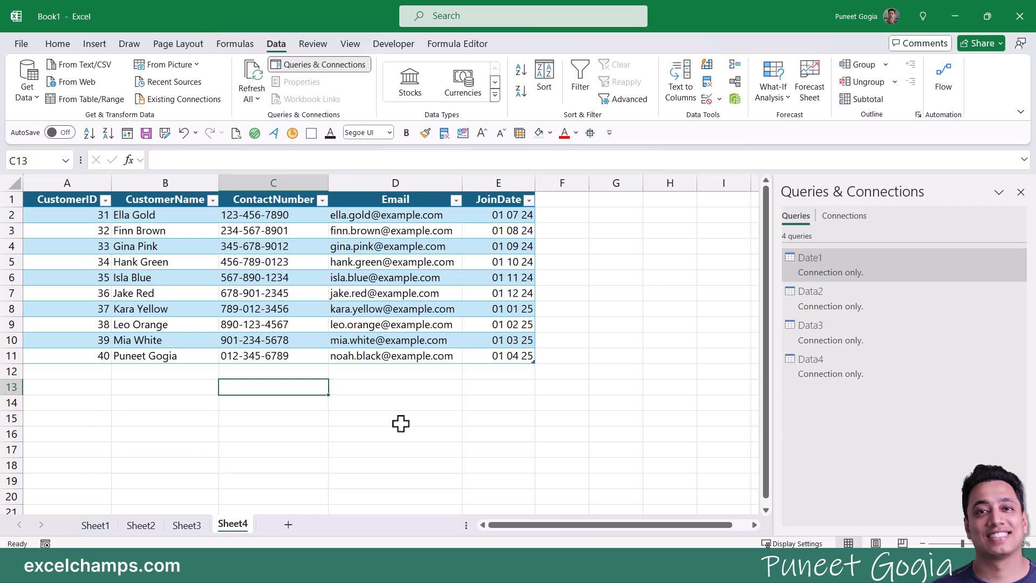
Step: Open the Append dialog through Get Data > Combine Queries > Append
right_click(815, 271)
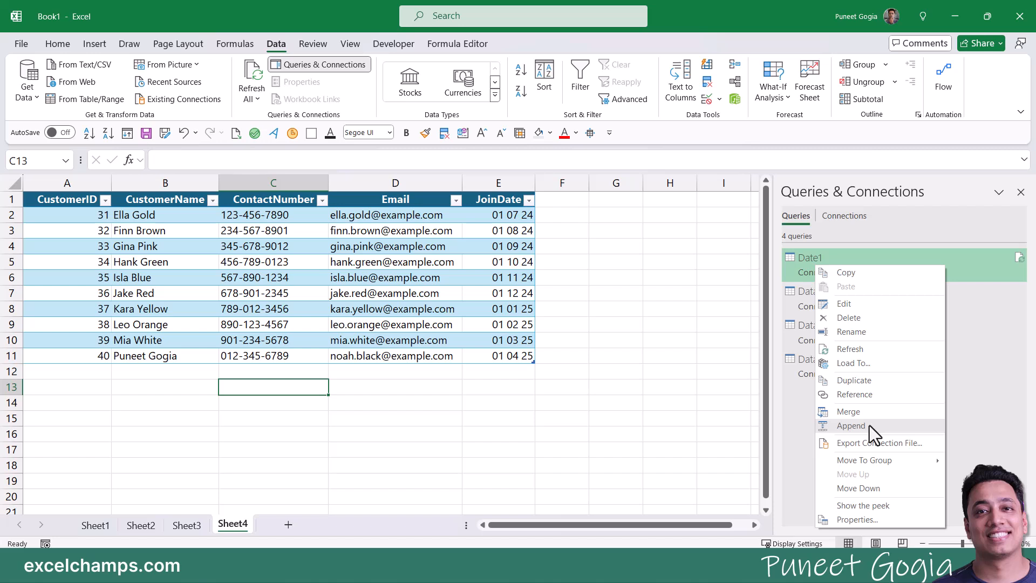
click(799, 416)
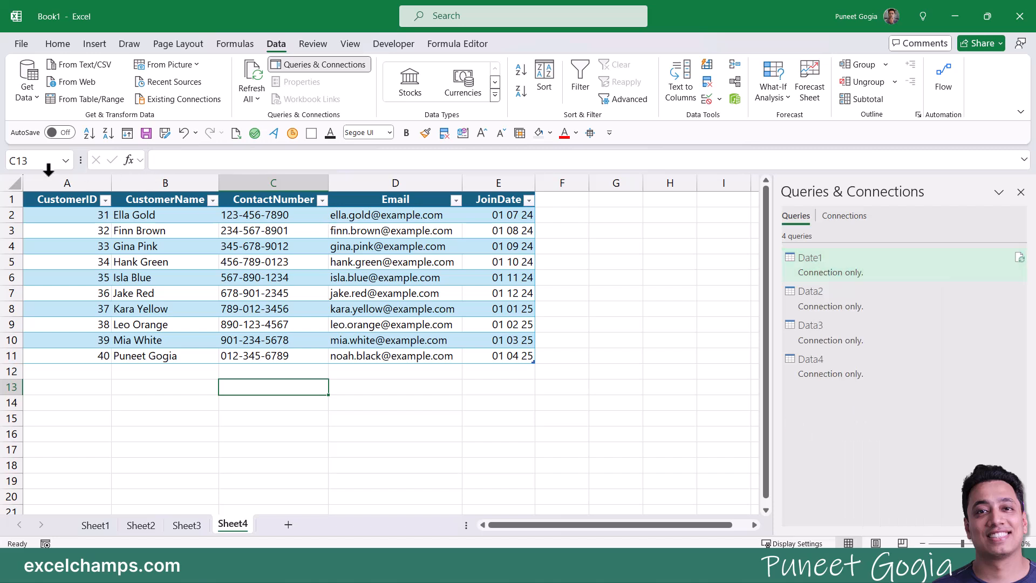
click(34, 100)
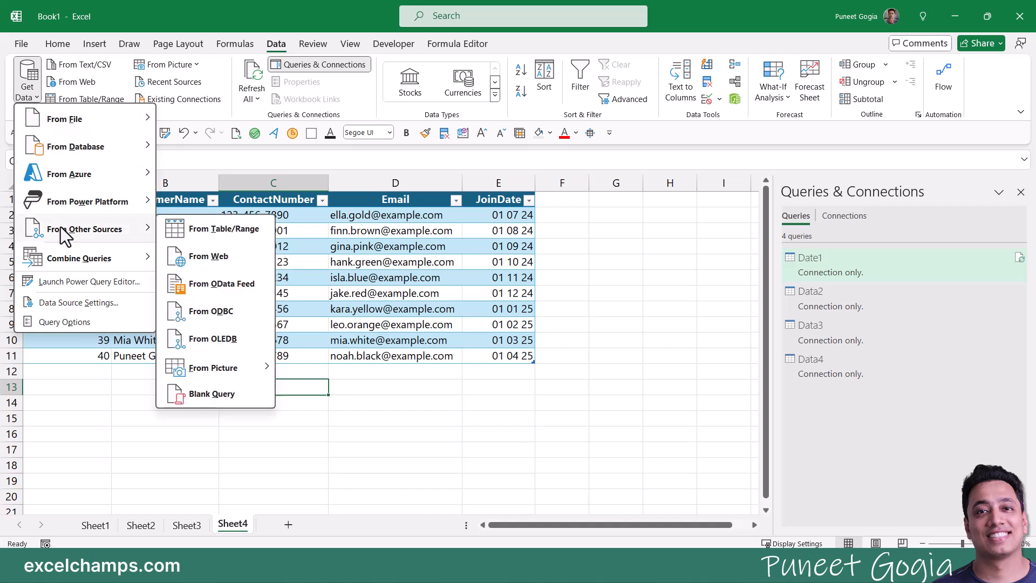
mouse_move(66, 266)
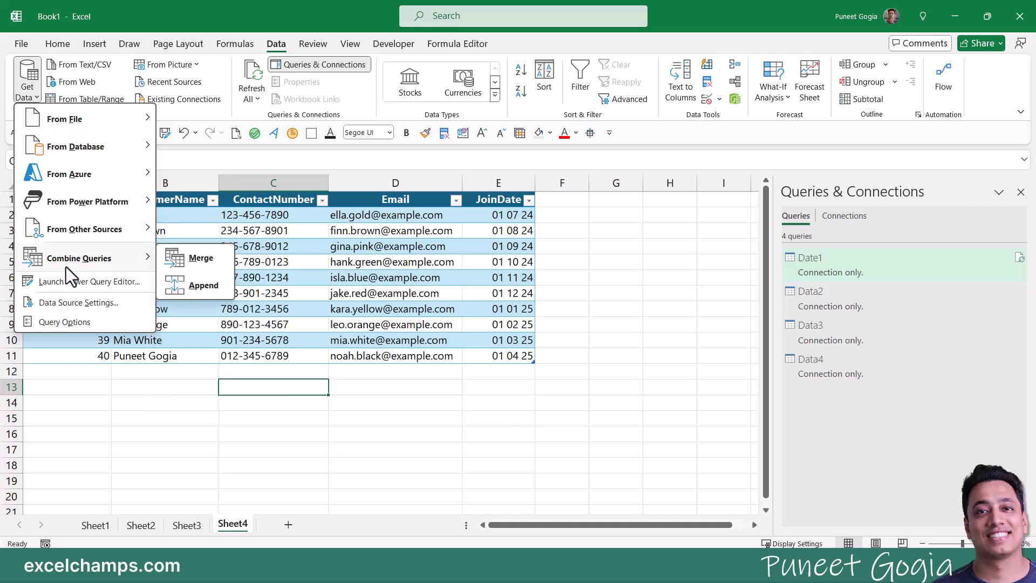
click(202, 289)
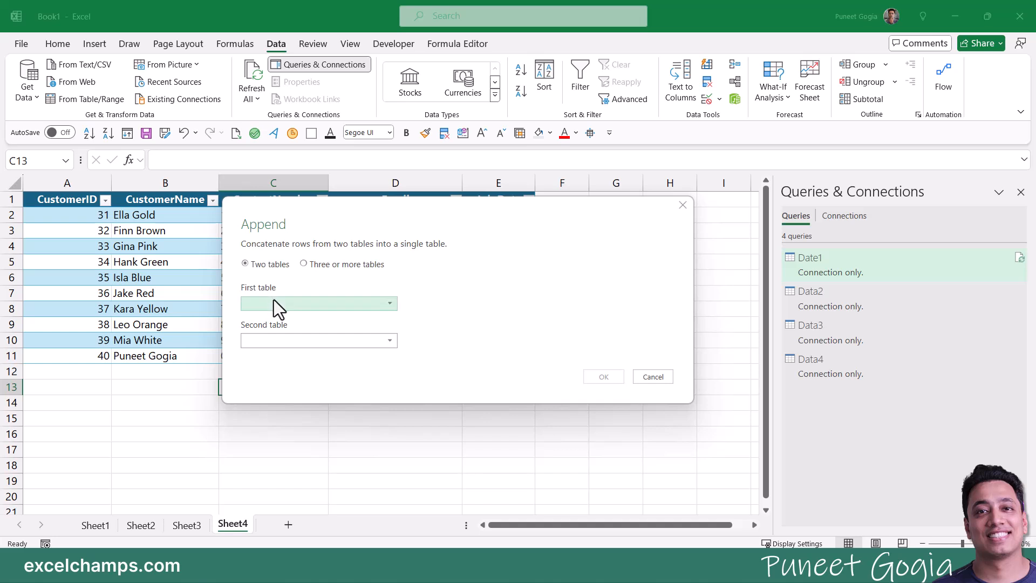
Step: Try a three-or-more-tables append with Date1 and Data2, then cancel it
click(303, 264)
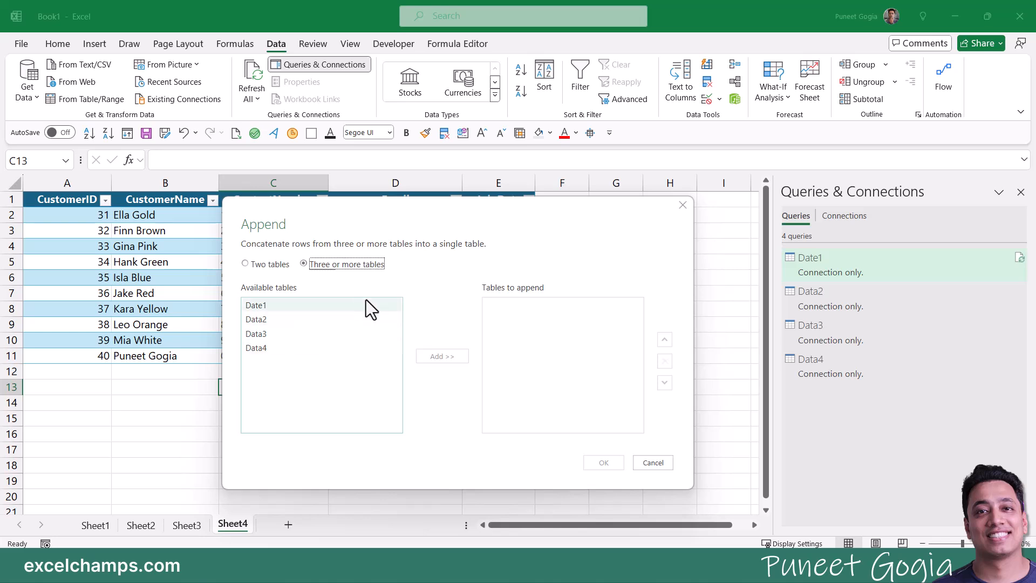
click(305, 307)
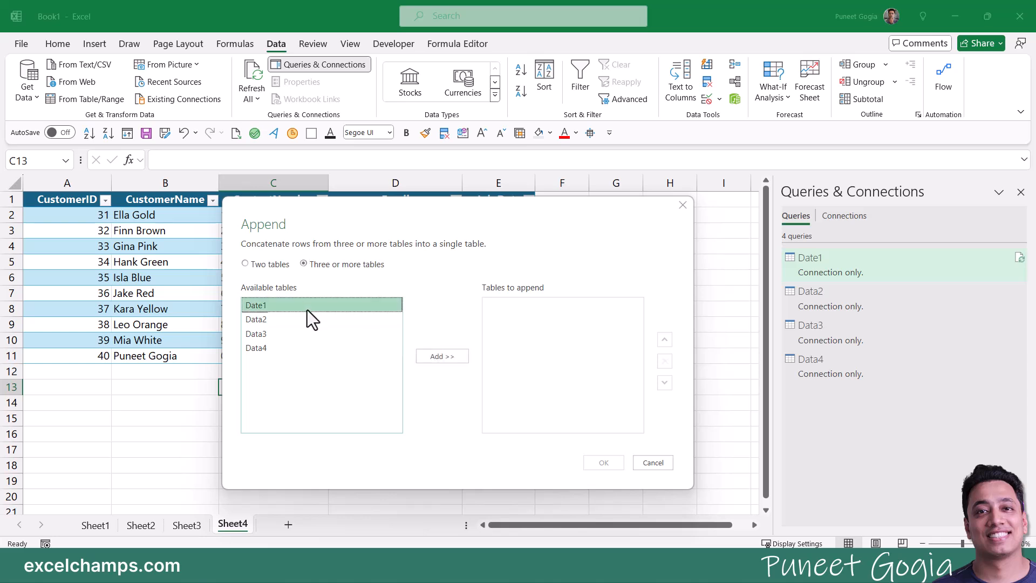
click(452, 357)
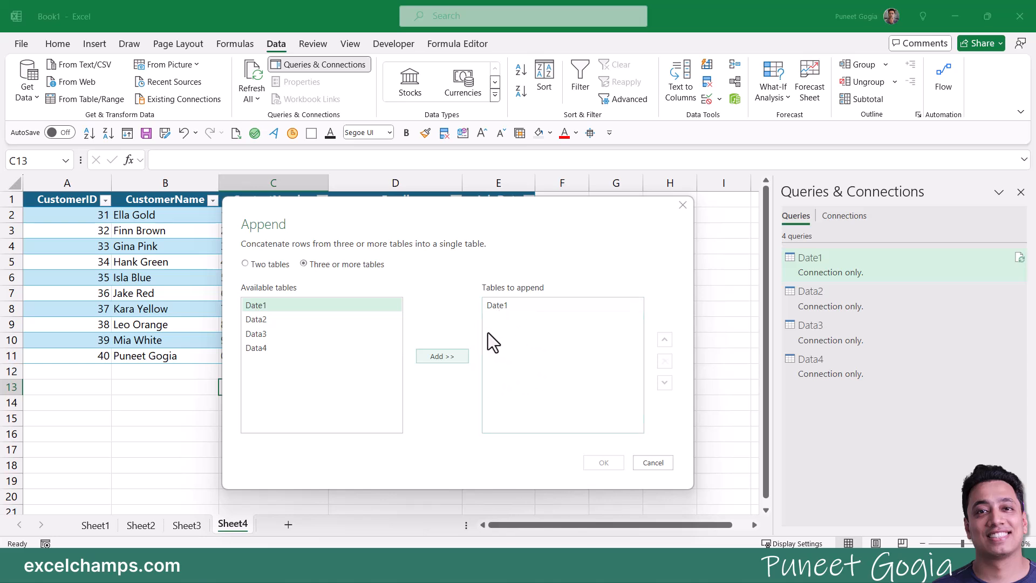
click(280, 319)
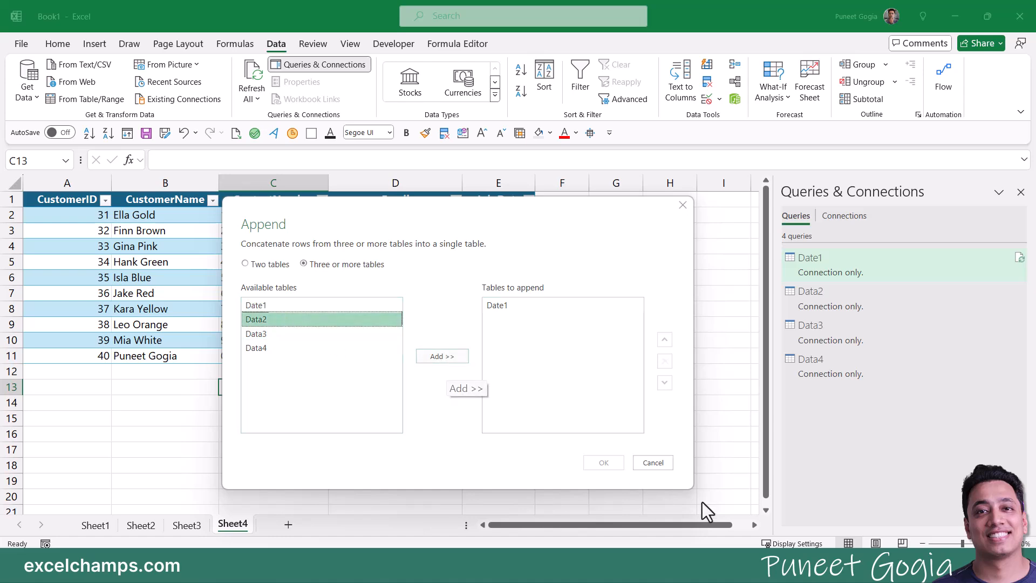
click(653, 462)
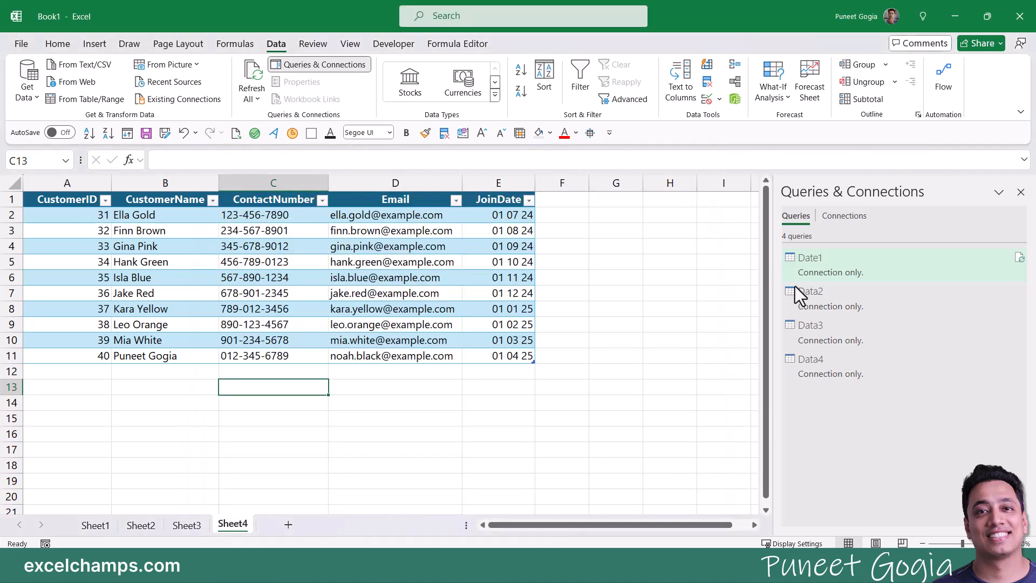
Step: Rename the Date1 query to Data1
right_click(819, 260)
click(856, 326)
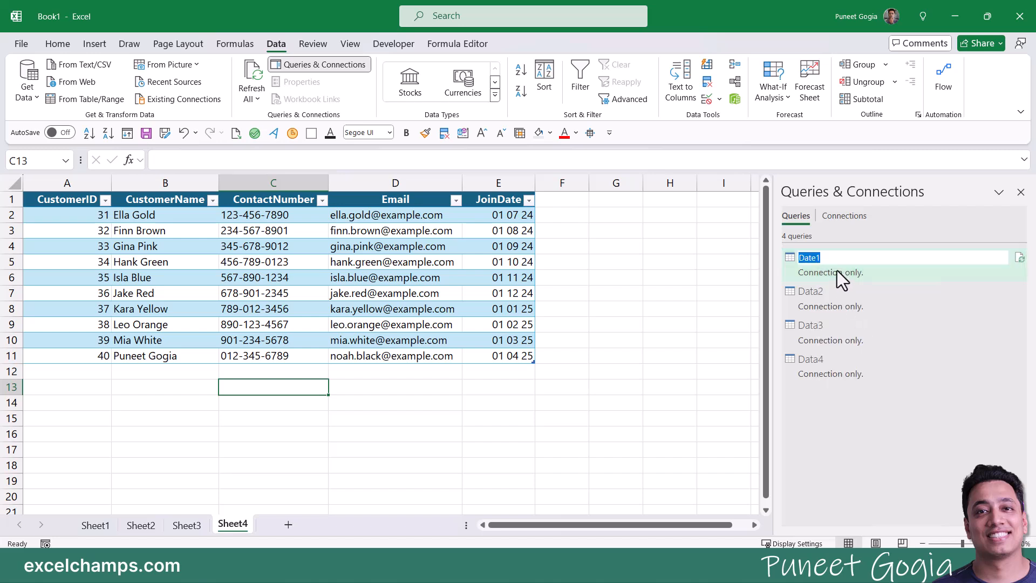
text(Date)
text(a)
click(502, 262)
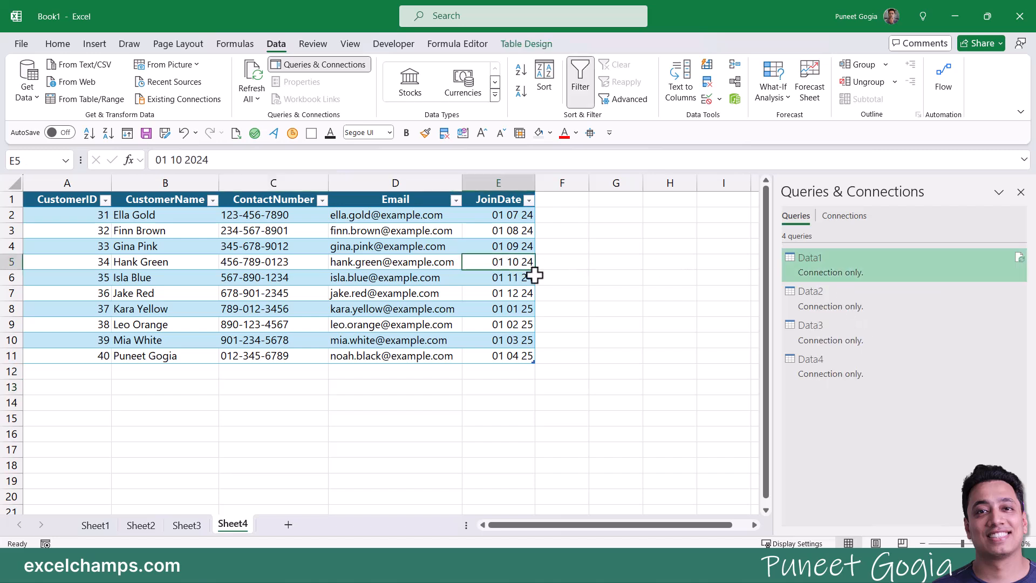
Step: Append Data1, Data2, Data3 and Data4 into a new Append1 query
right_click(828, 268)
click(866, 427)
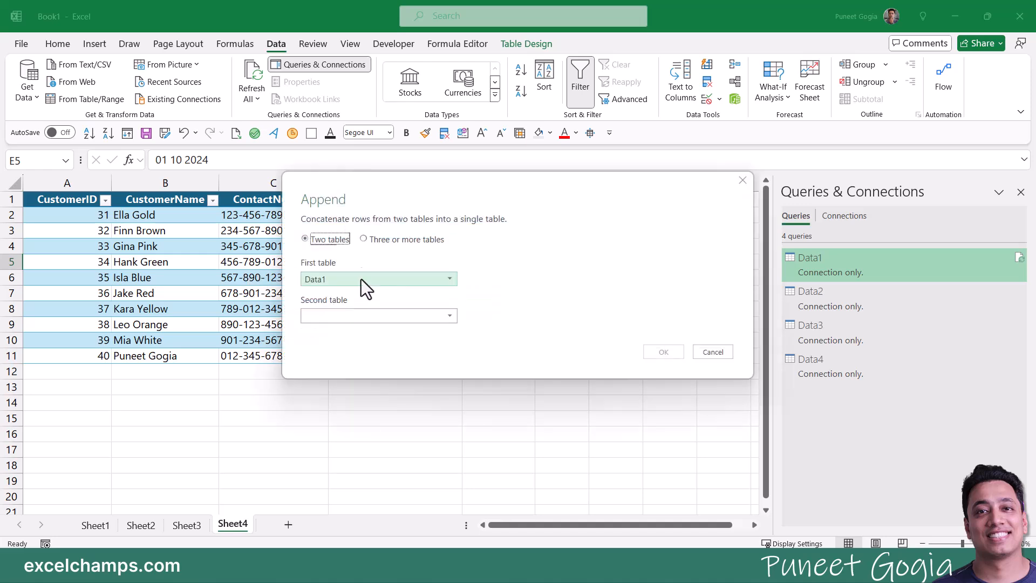
click(364, 238)
click(334, 282)
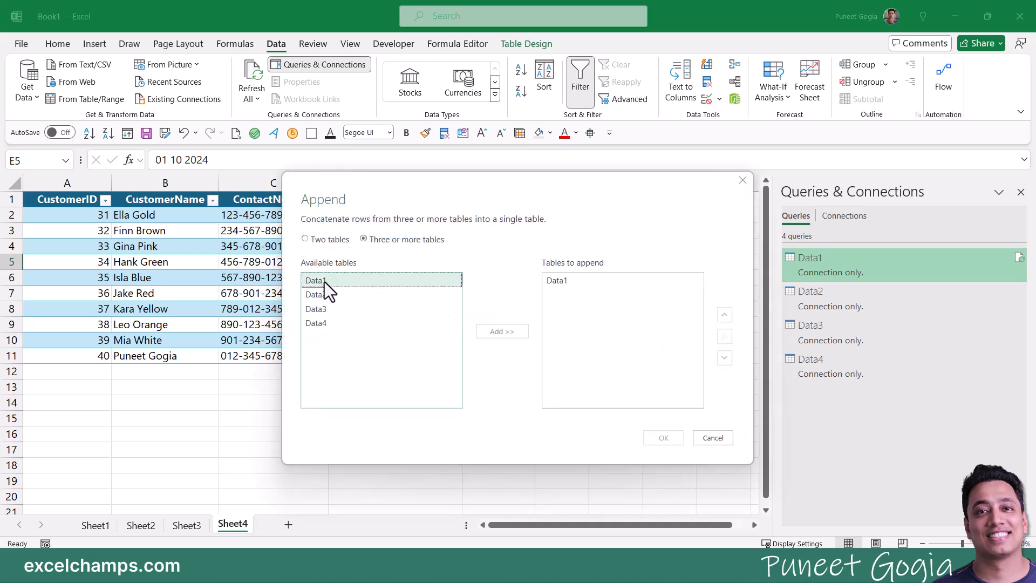
click(558, 280)
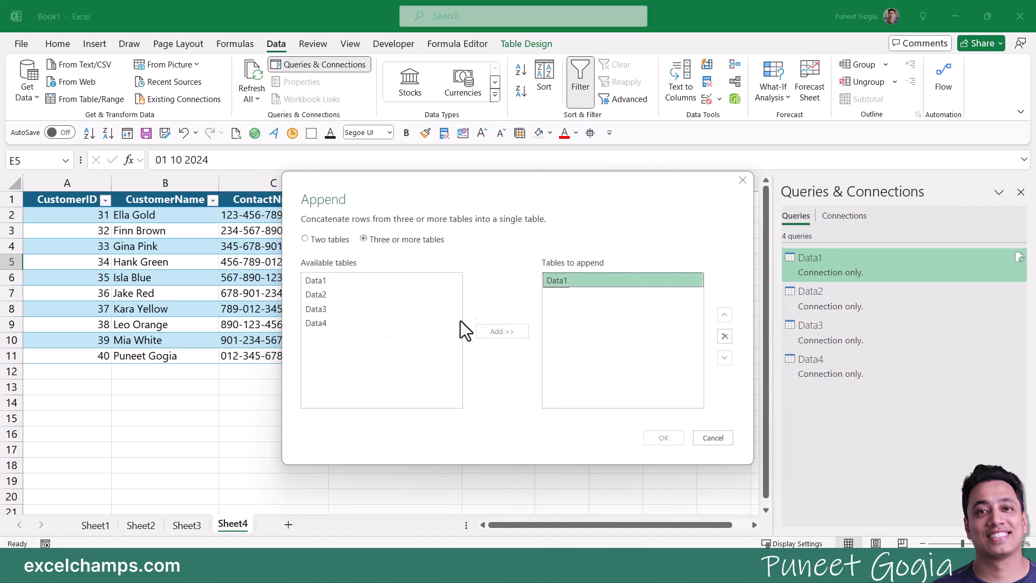
click(313, 295)
click(499, 332)
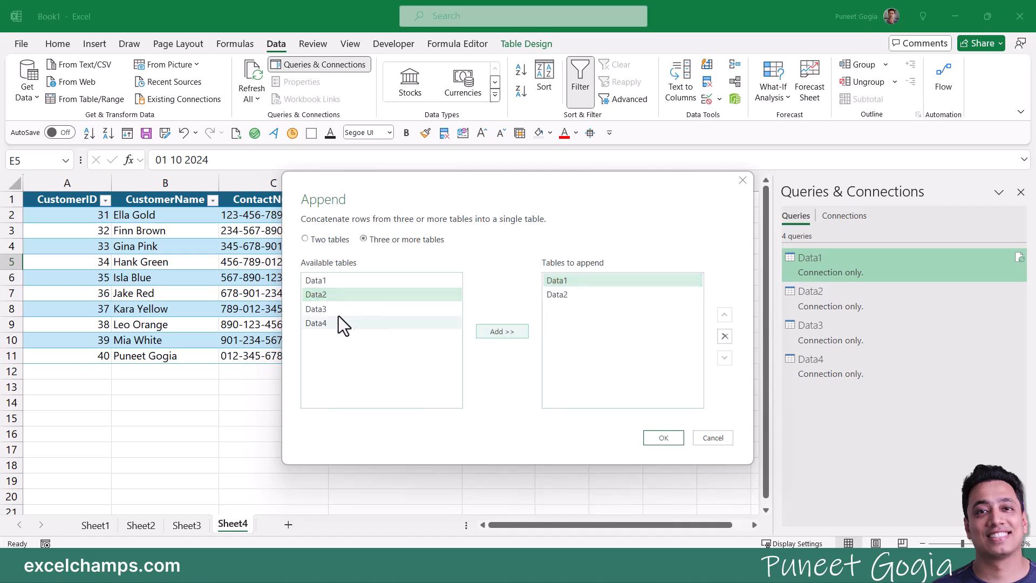
click(340, 309)
click(511, 332)
click(328, 324)
click(502, 332)
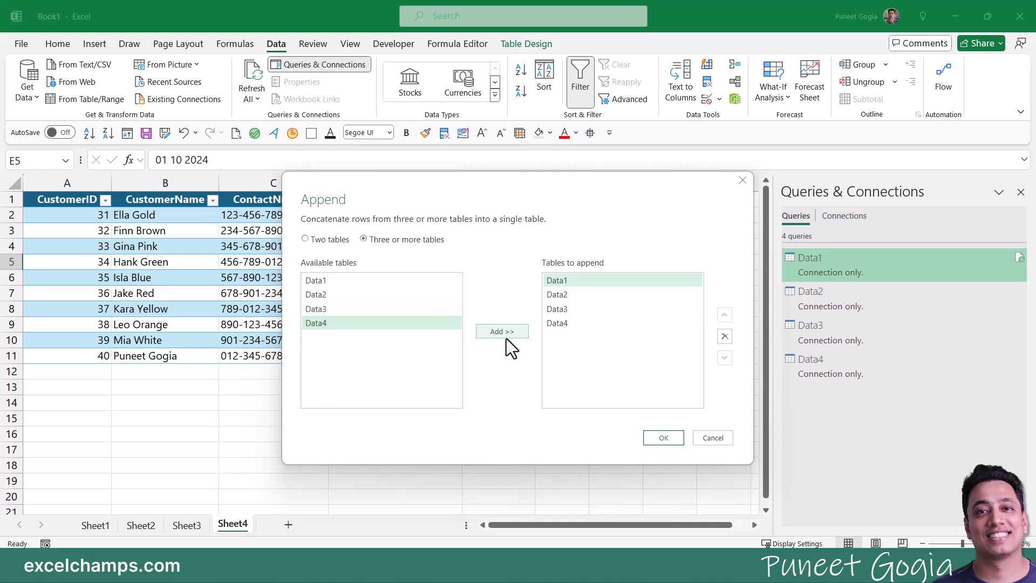
click(659, 439)
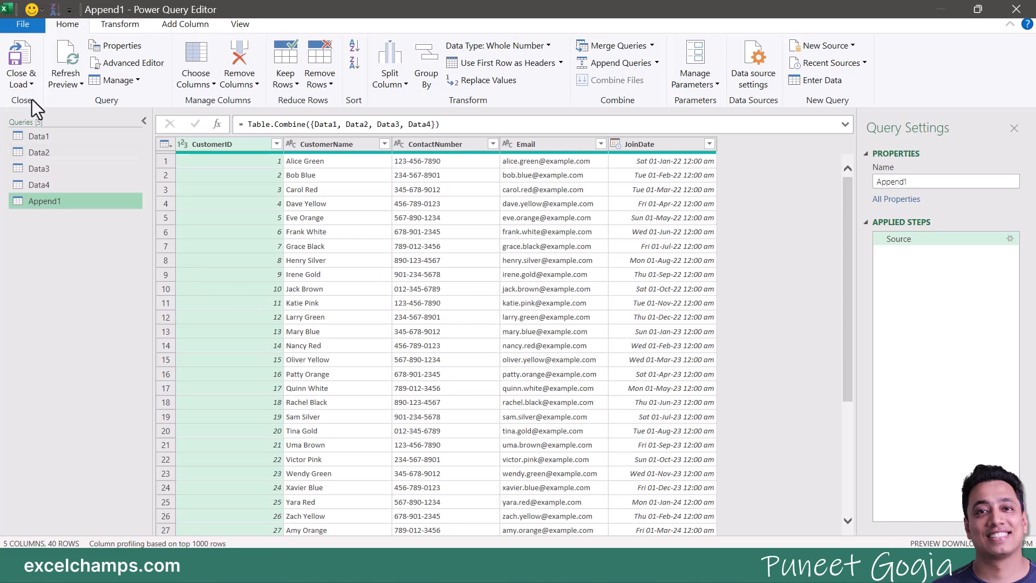
Step: Close & Load Append1 to a new worksheet and move that sheet first
click(30, 83)
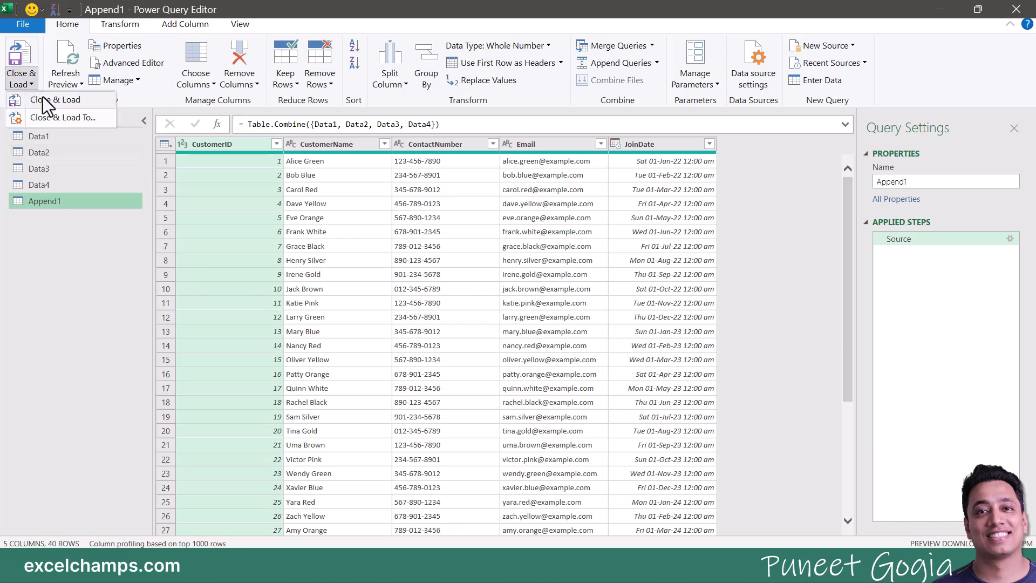
click(43, 97)
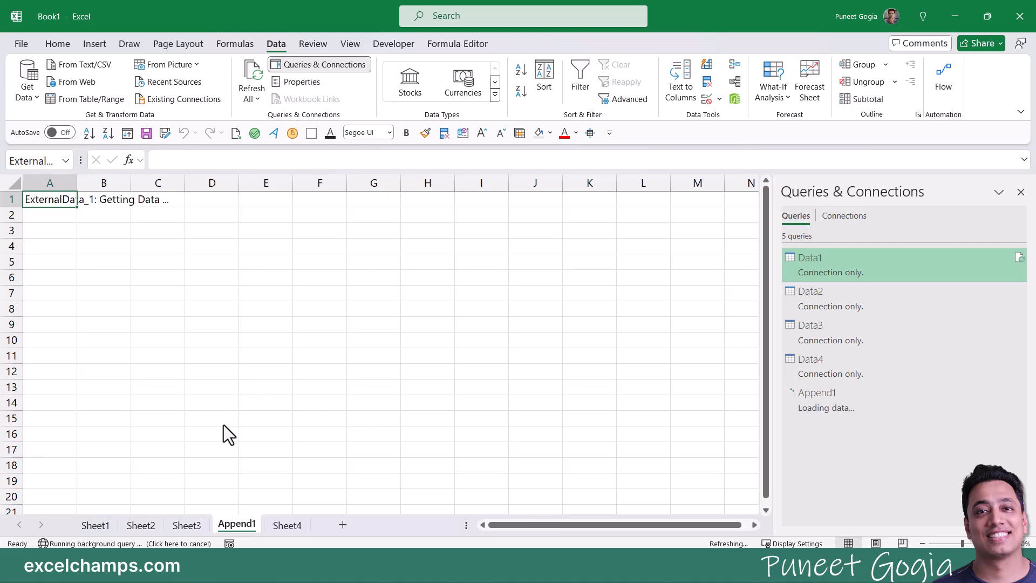
drag(250, 527, 89, 526)
Step: Rename the Append1 sheet to Total
double_click(89, 526)
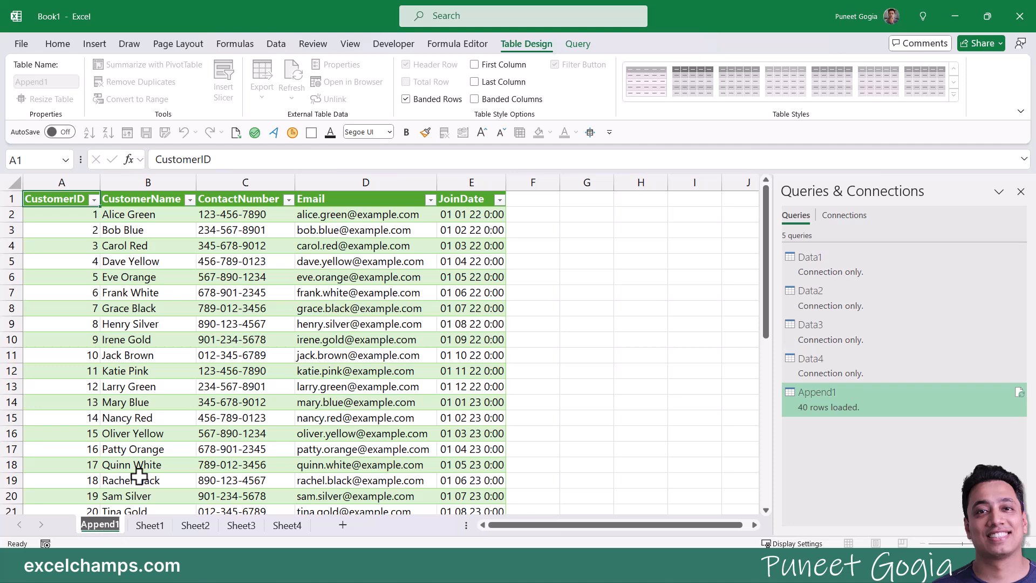
text(main)
key(Return)
key(ctrl+a)
text(Main Data)
key(Return)
key(ctrl+a)
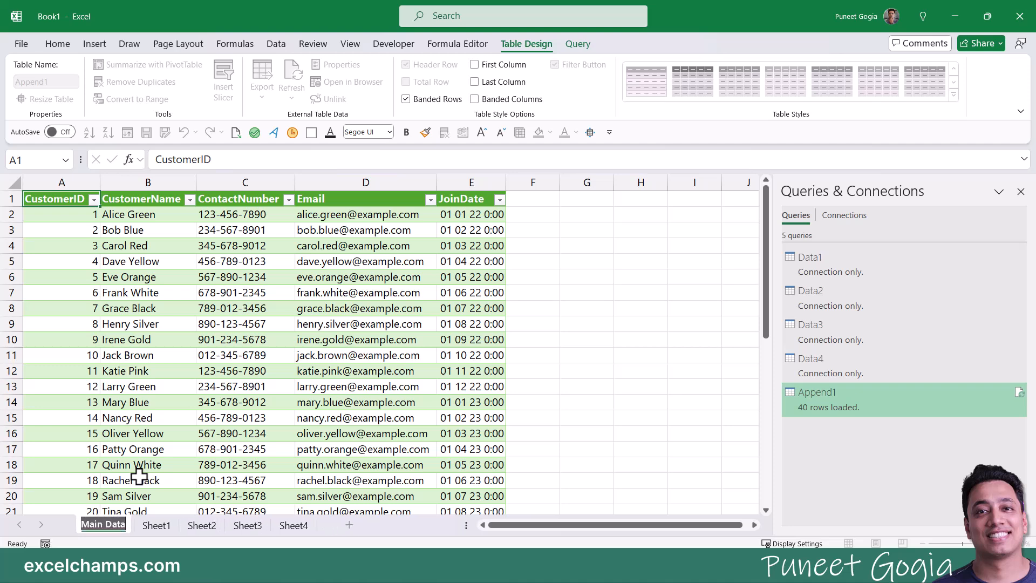
text(TOtal)
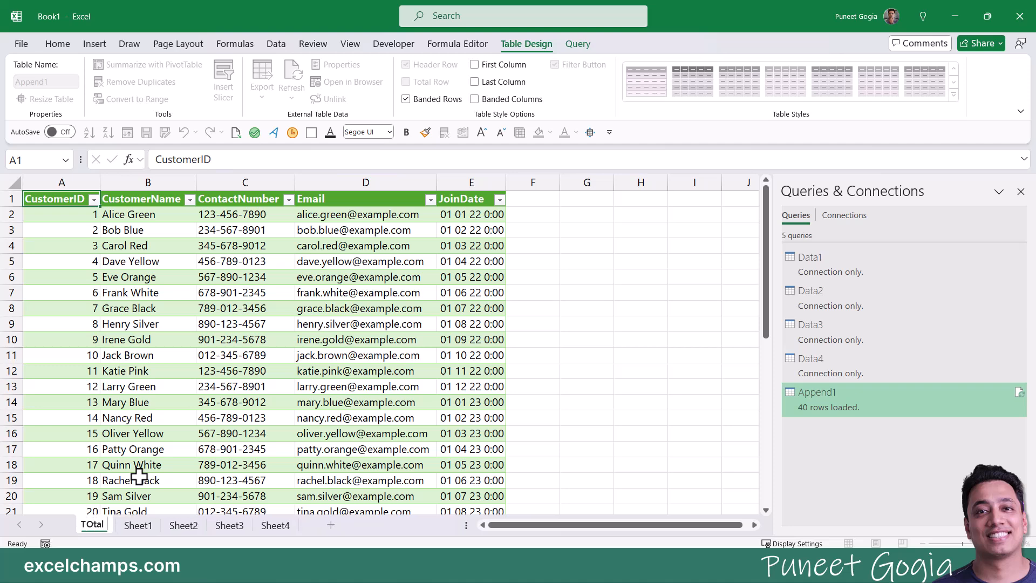
key(Return)
key(ctrl+a)
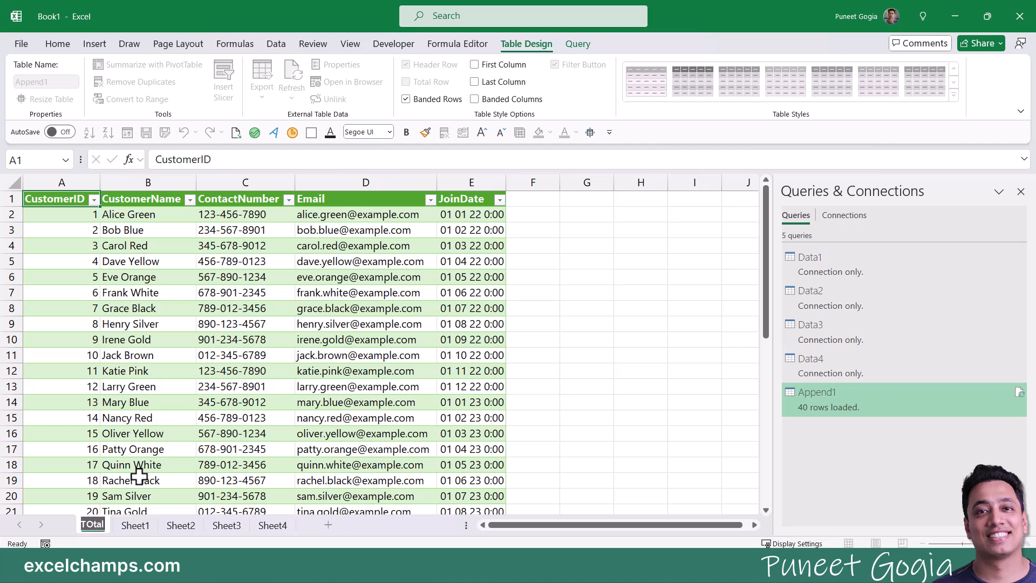
text(Total)
key(Return)
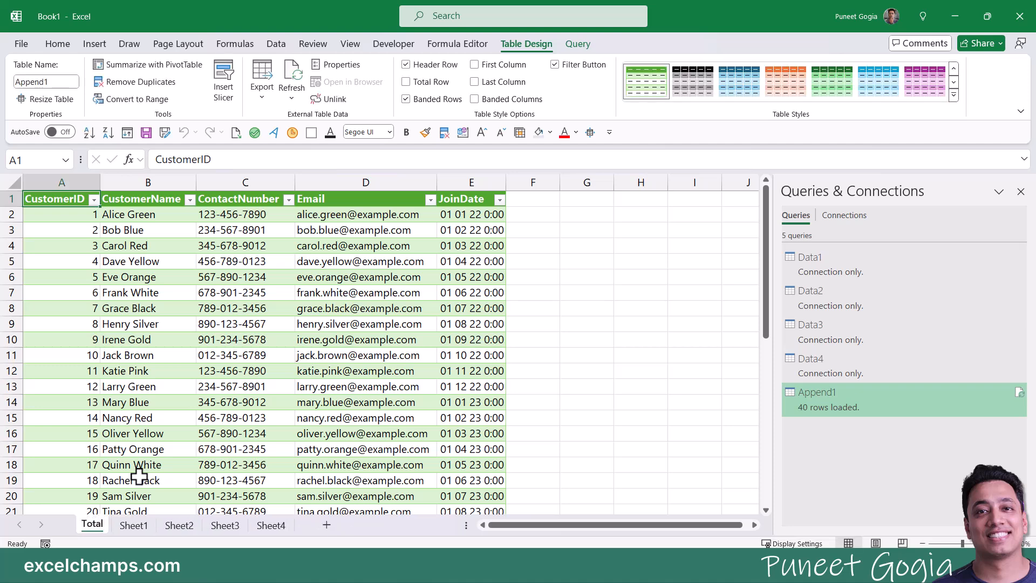
Step: AutoFit the JoinDate column E so the full dates show
click(273, 290)
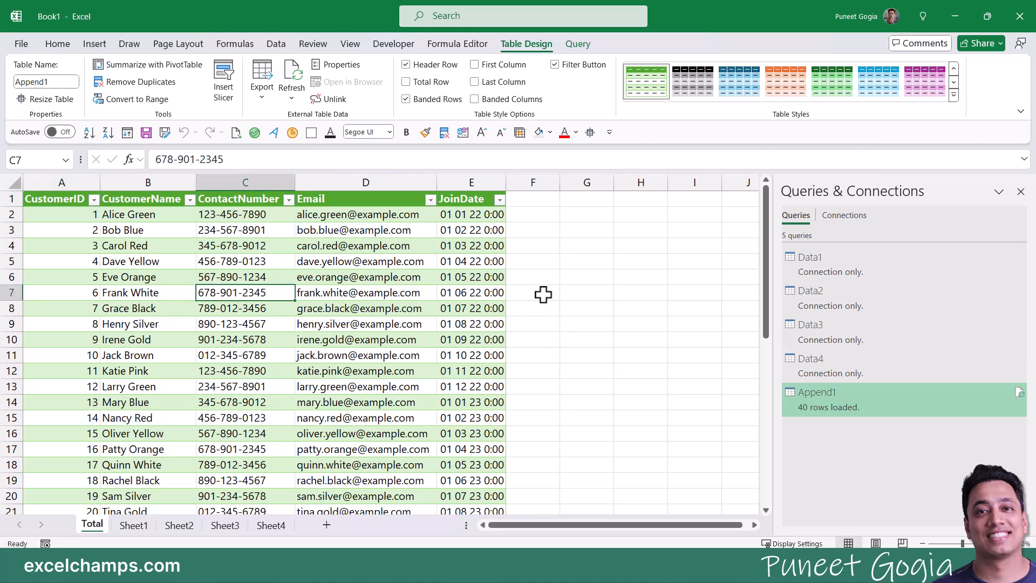
double_click(506, 182)
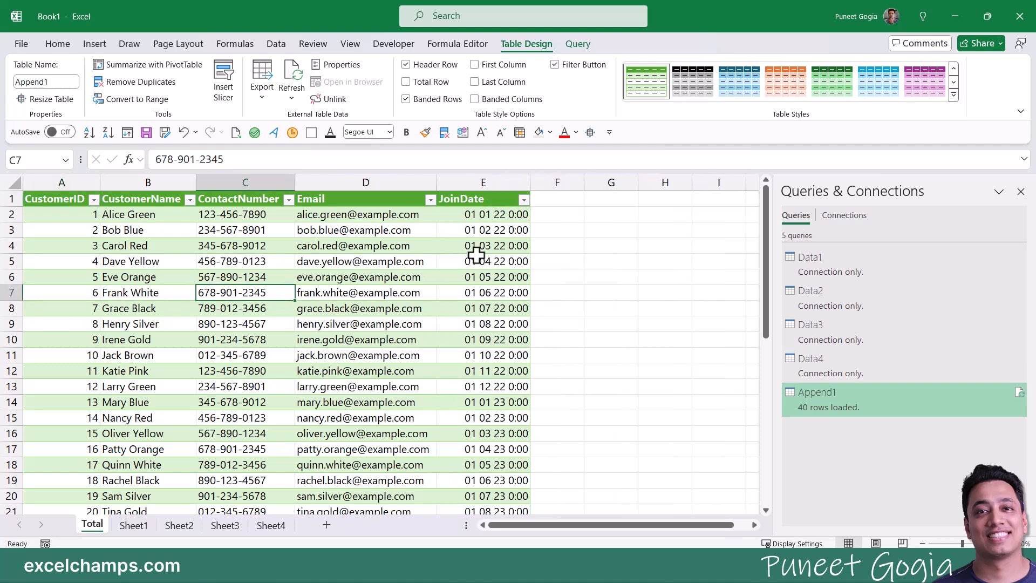
click(145, 261)
scroll(186, 330, down, 12)
scroll(189, 335, up, 3)
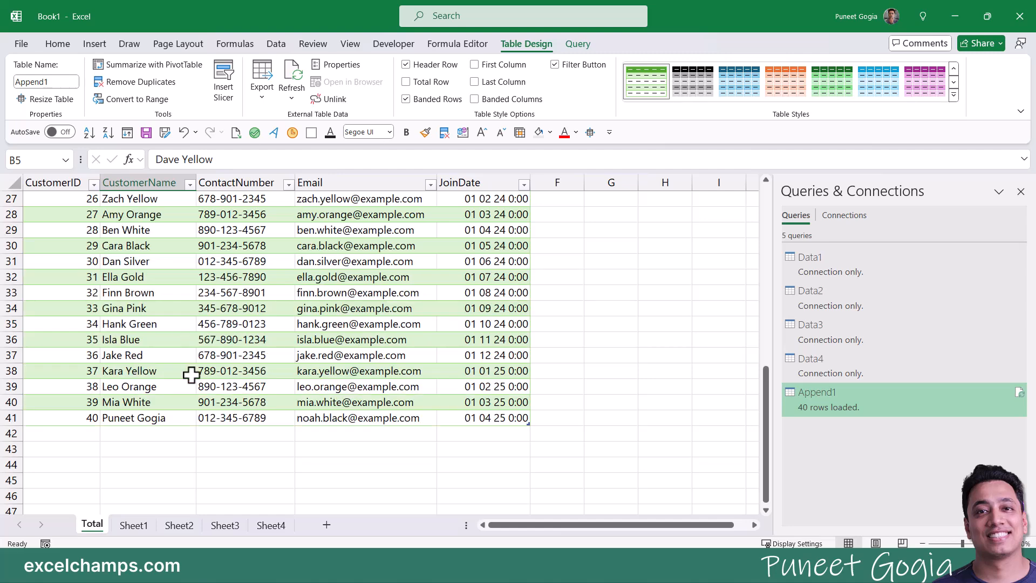
Step: On Sheet4, enter ID 41, the customer's name and contact number in row 12
click(135, 527)
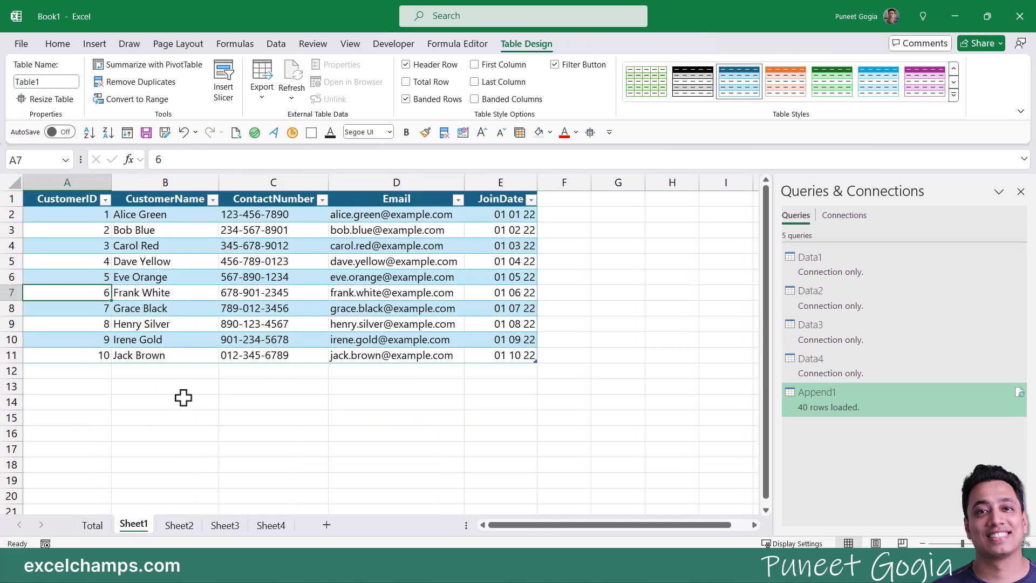
click(265, 527)
click(85, 372)
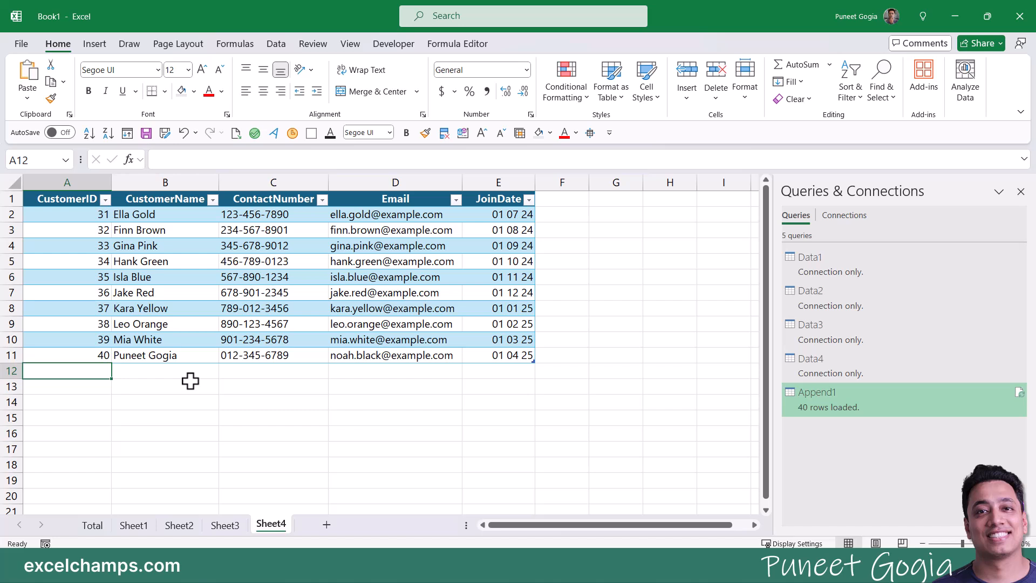
text(41)
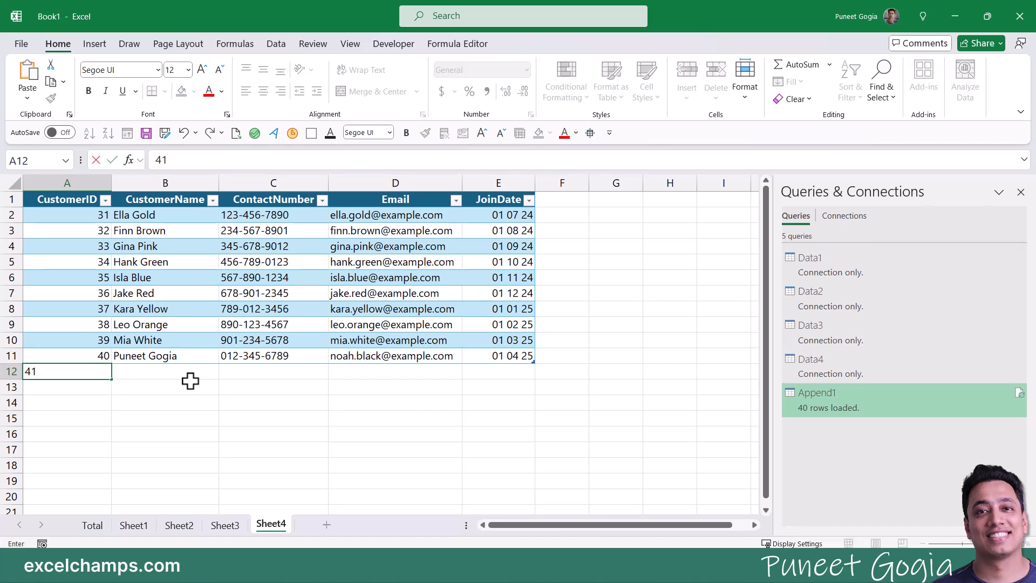
key(Tab)
text(John)
key(Tab)
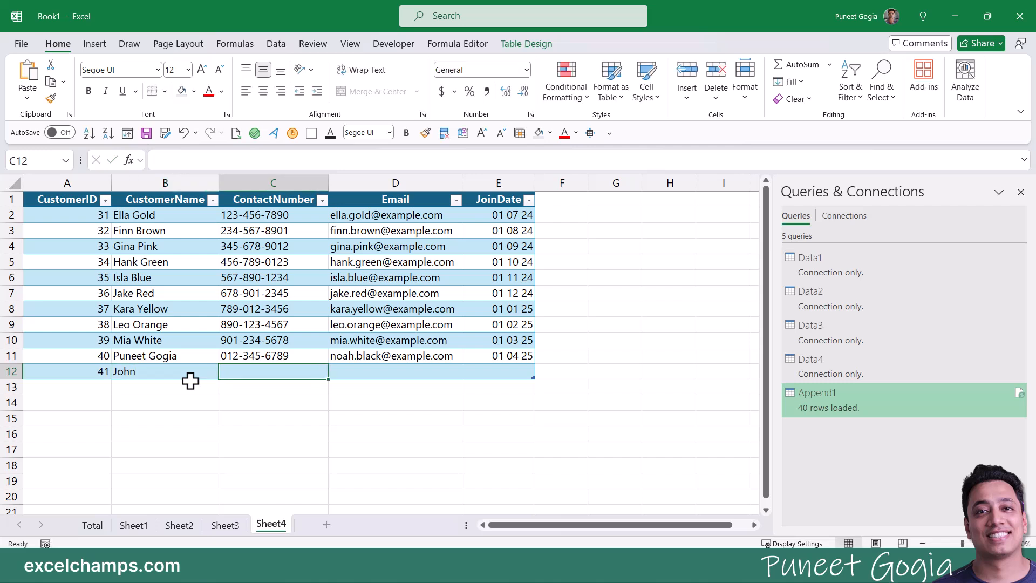
key(Return)
Step: Fill in the customer's e-mail and join date 01 04 2025 in row 12
click(190, 377)
key(Right)
key(Right)
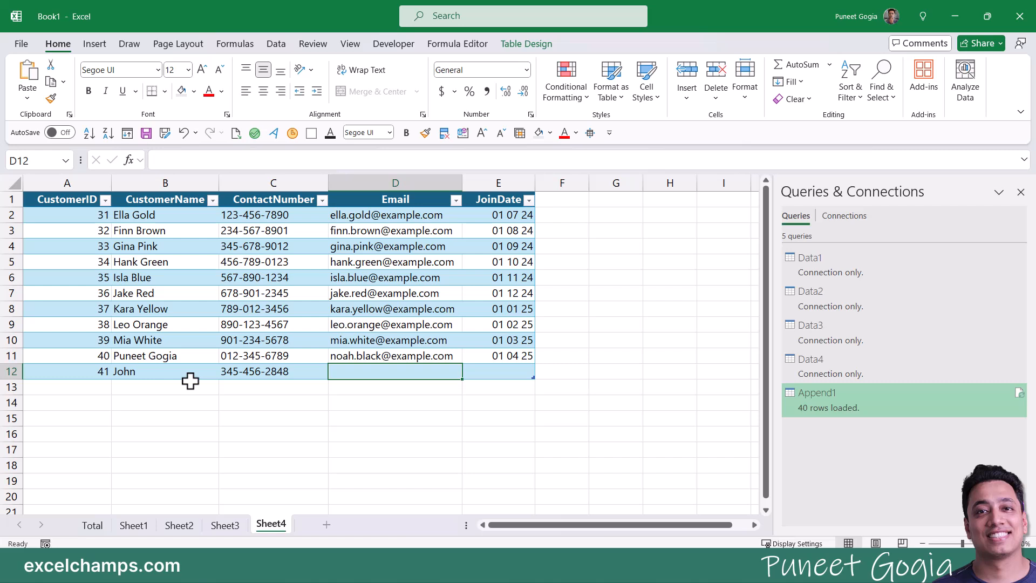
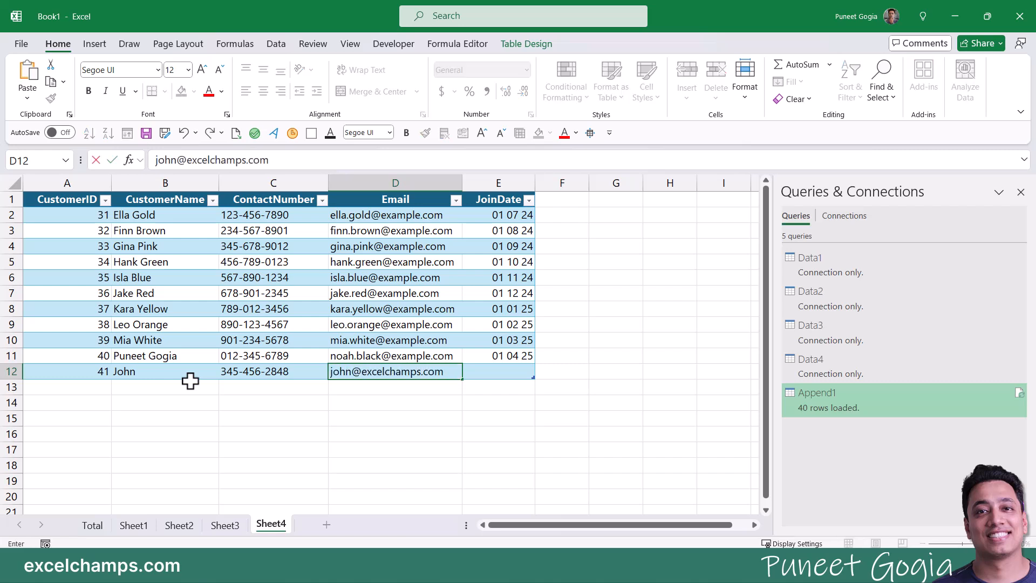
key(Tab)
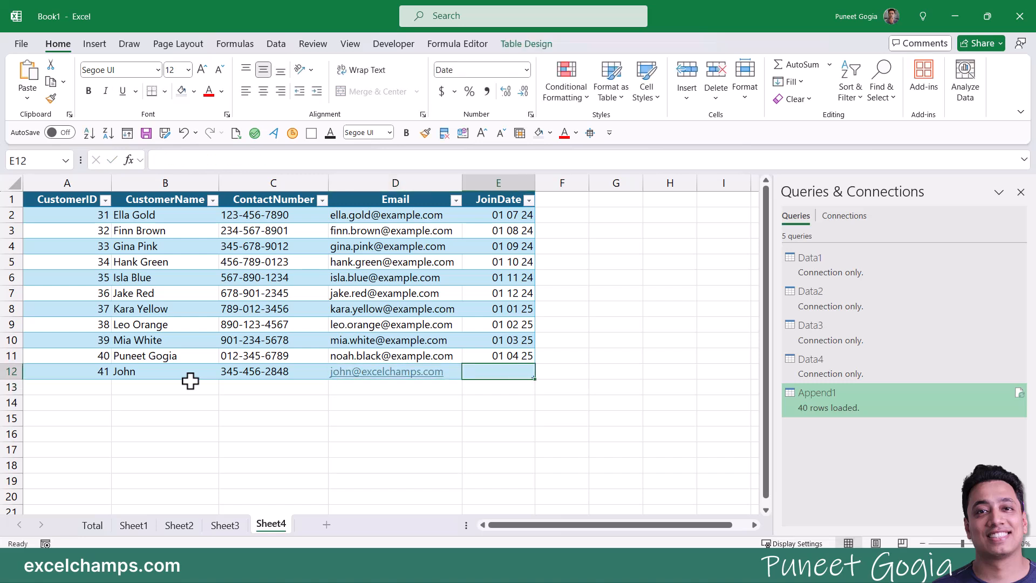
text(01 04)
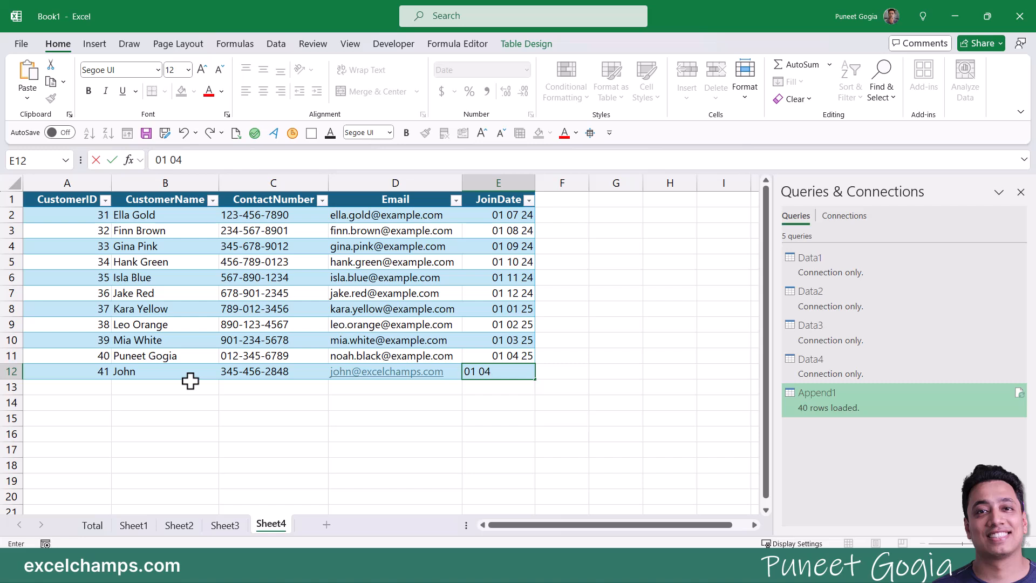
text( 2025)
key(Return)
Step: Undo the date and re-enter E12's join date as 01 04 25
key(Up)
key(ctrl+z)
key(ctrl+z)
key(ctrl+z)
click(494, 372)
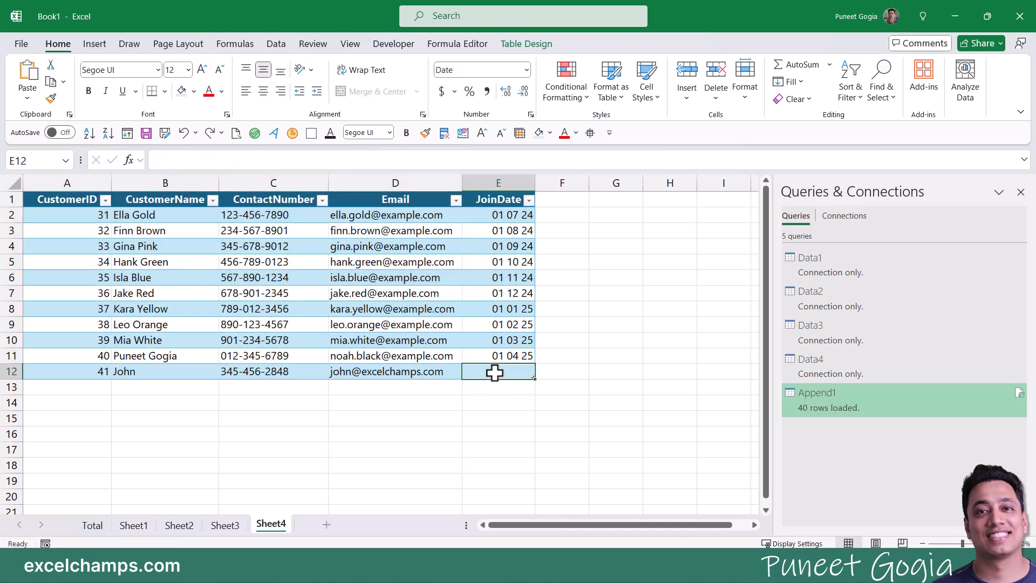
text(01 25 0)
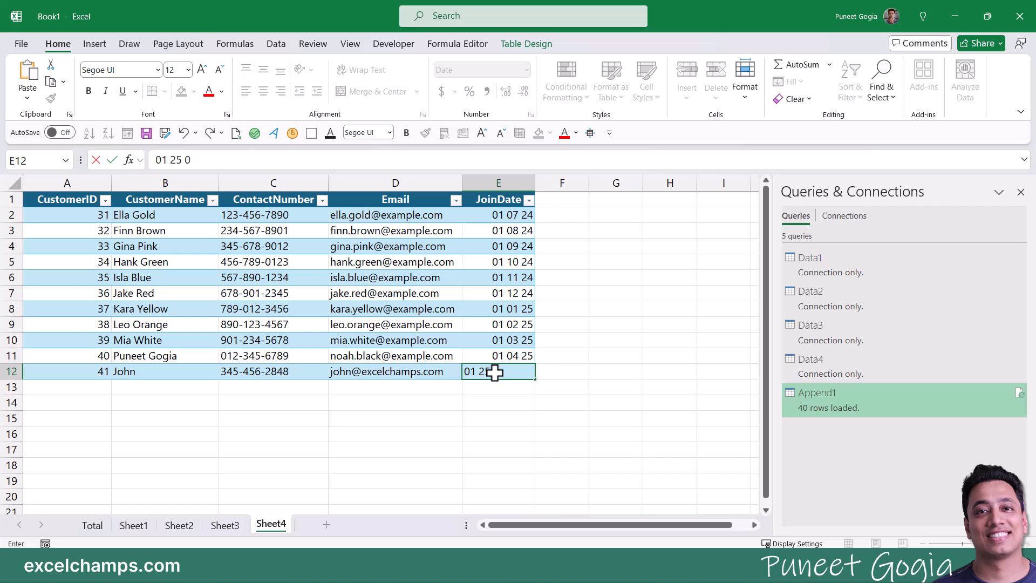
key(BackSpace)
key(BackSpace)
key(BackSpace)
key(BackSpace)
text(04 25)
key(Return)
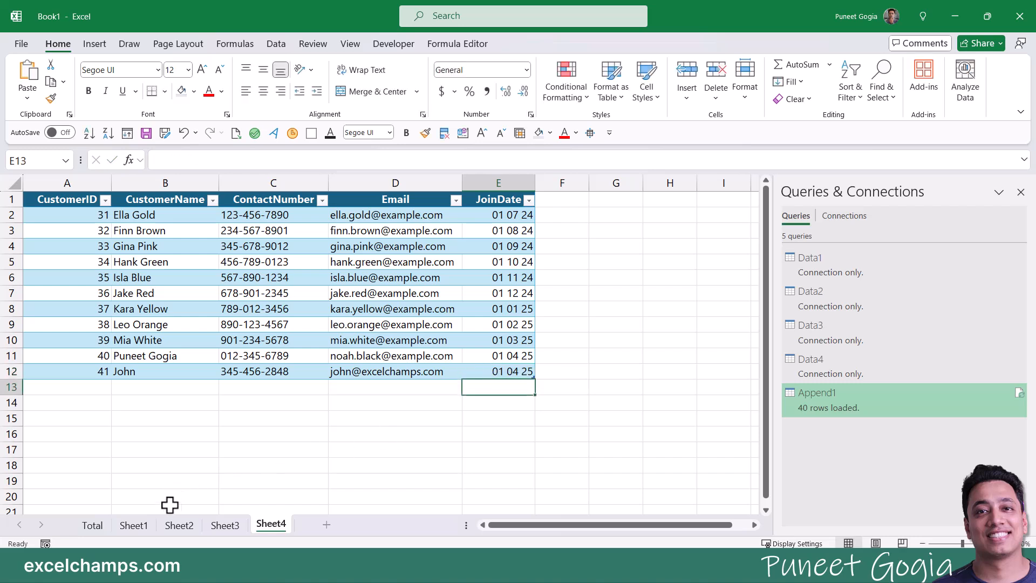
Step: Refresh the appended table on the Total sheet so customer 41 appears in row 42
click(93, 525)
scroll(208, 313, up, 6)
scroll(213, 318, down, 3)
scroll(213, 319, down, 4)
right_click(262, 260)
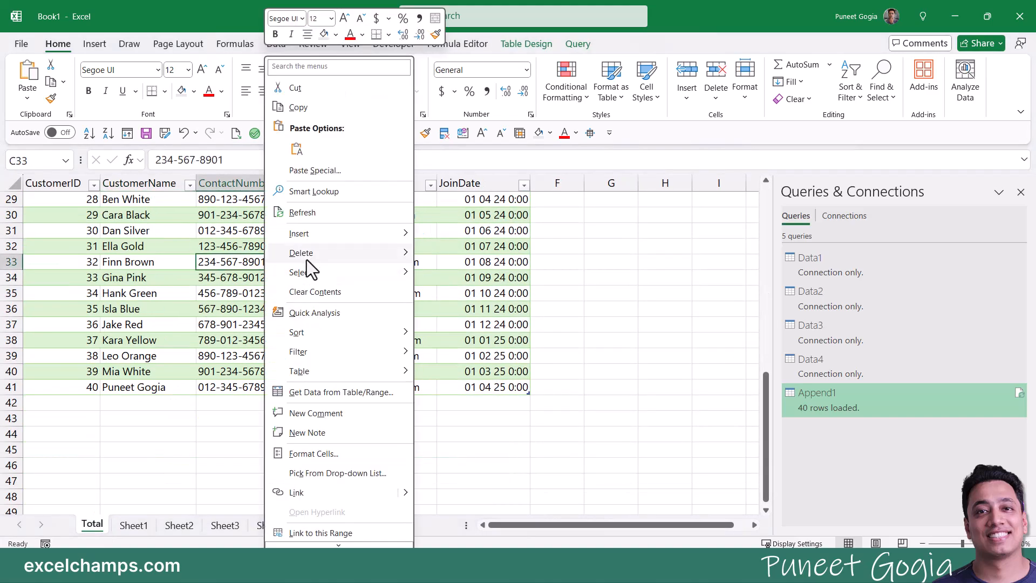
mouse_move(311, 254)
click(315, 212)
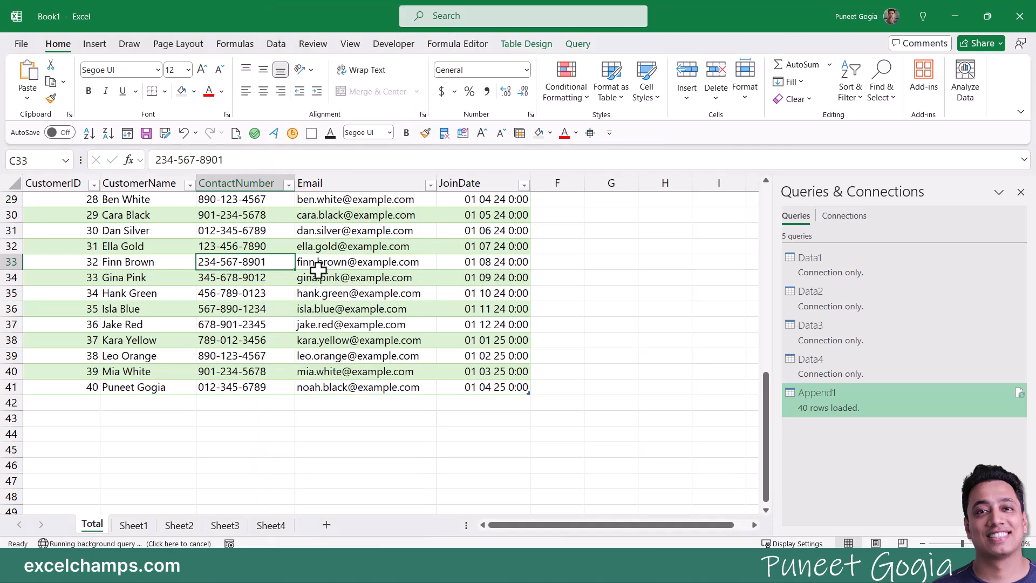
Step: Compare against Sheet4, then check the Email cells in rows 12 and 6 on Total
click(280, 529)
click(97, 527)
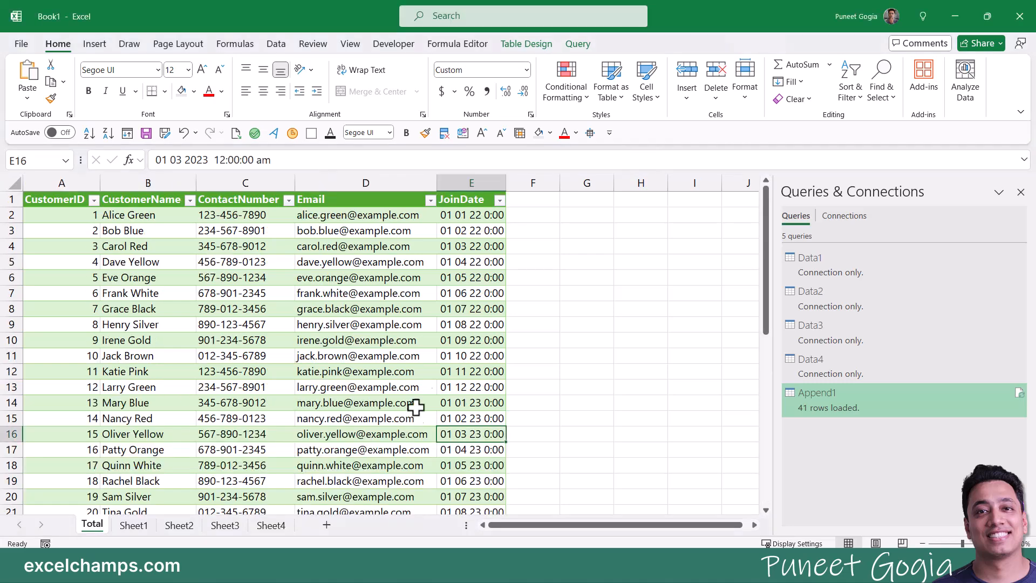
click(435, 377)
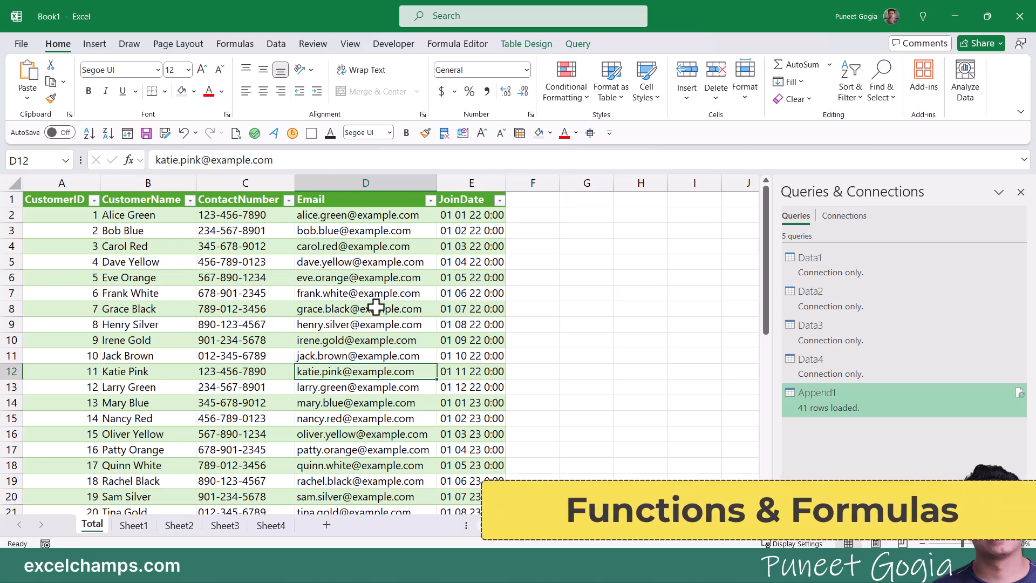
click(409, 283)
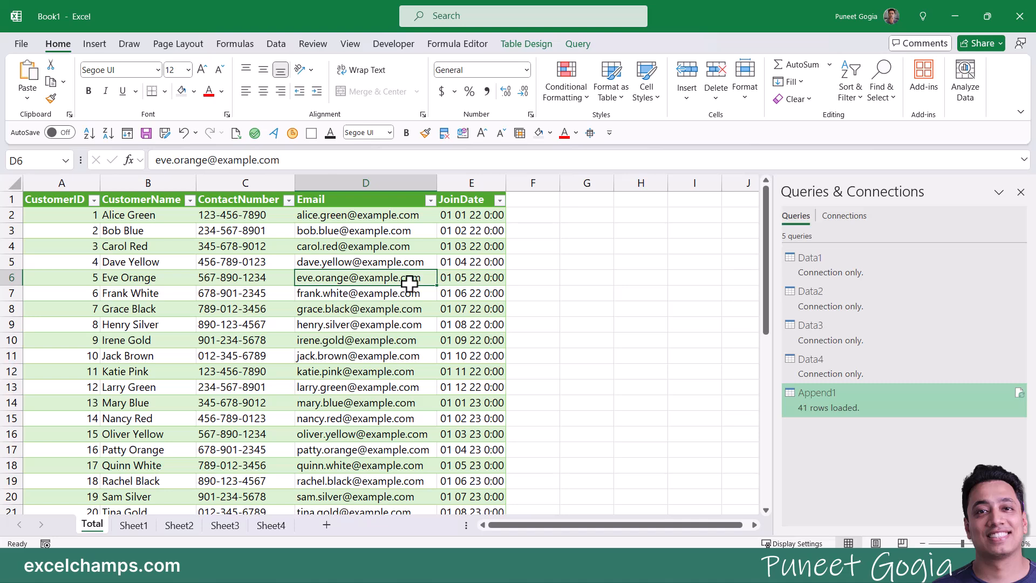
Step: Reopen the Append1 query in Power Query Editor and show the Add Column tools
right_click(818, 399)
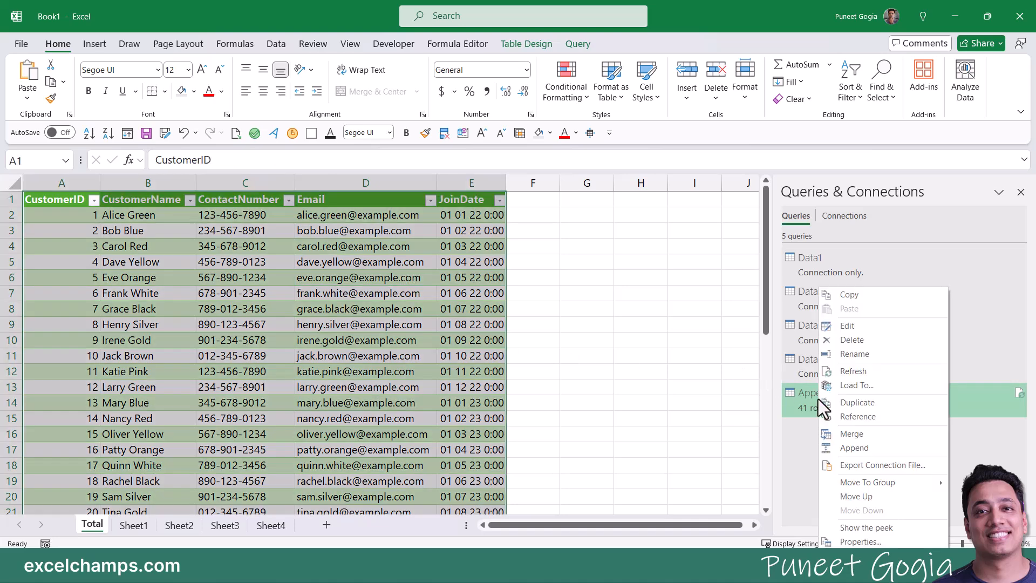
click(862, 327)
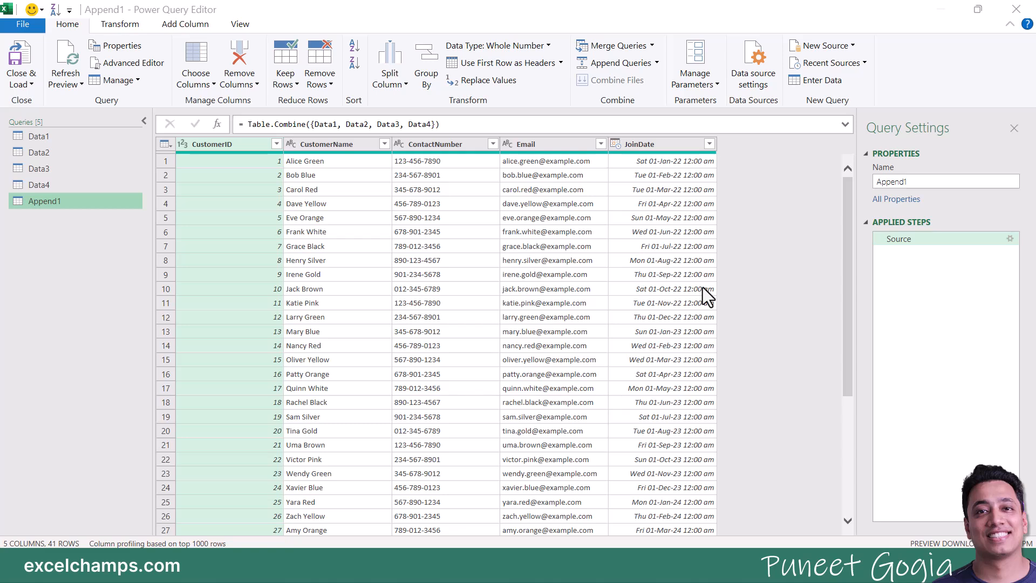
click(180, 27)
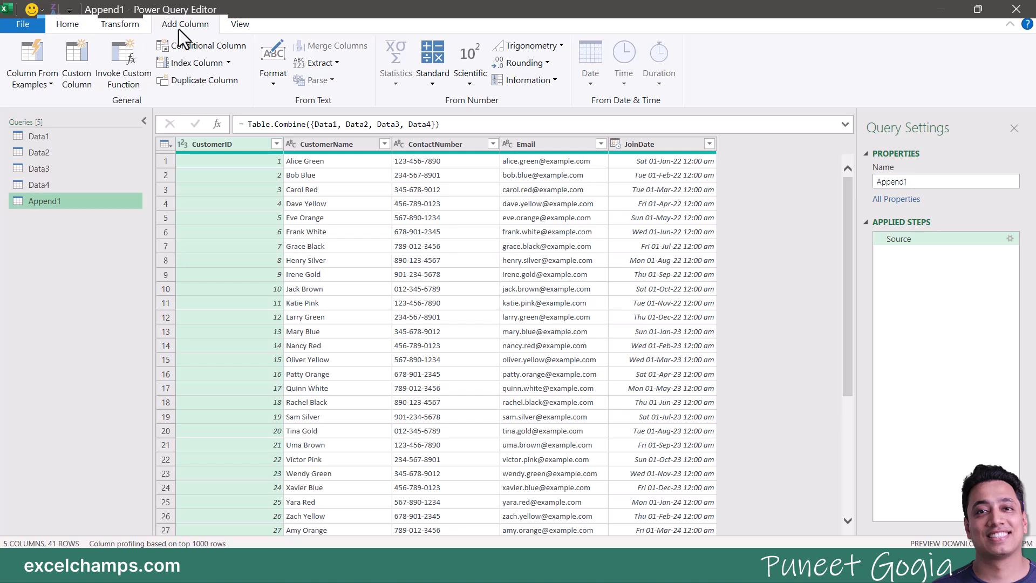
Step: Start a new custom column named Count
click(75, 63)
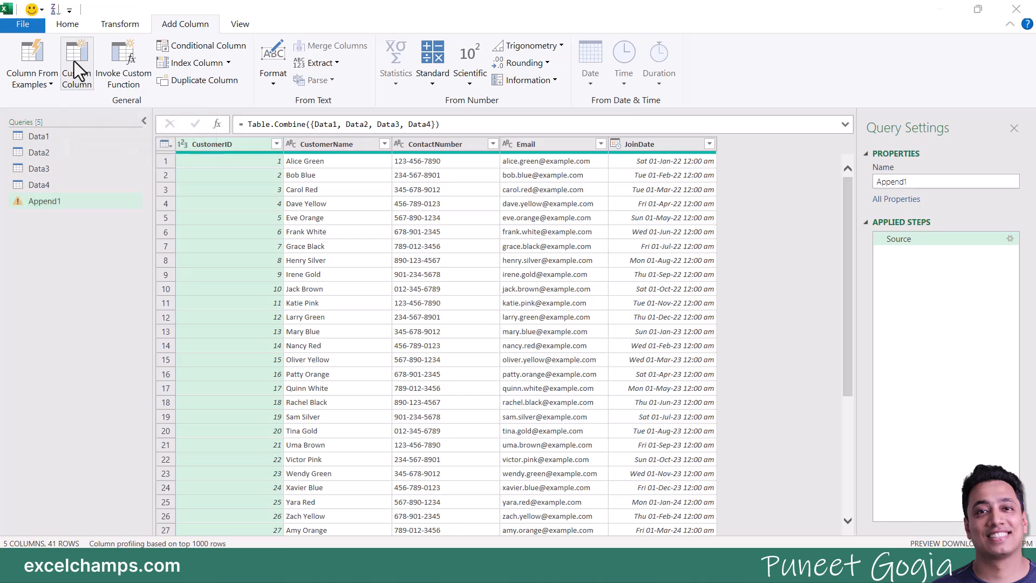
drag(367, 139, 654, 163)
drag(624, 233, 594, 235)
text(Count)
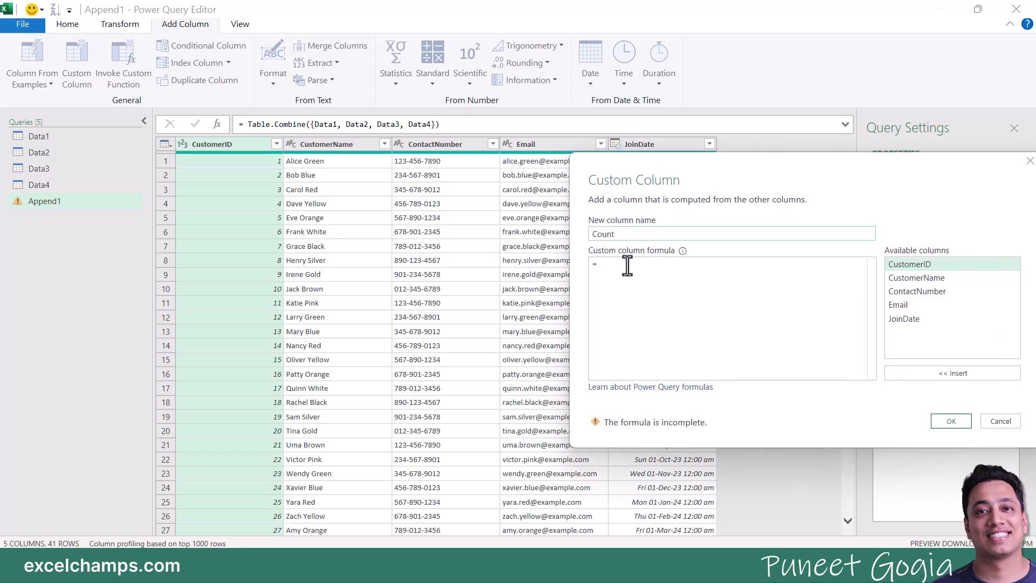
click(626, 264)
Step: Write the Count formula as Text.Length([CustomerName]) with no syntax errors
text(Text)
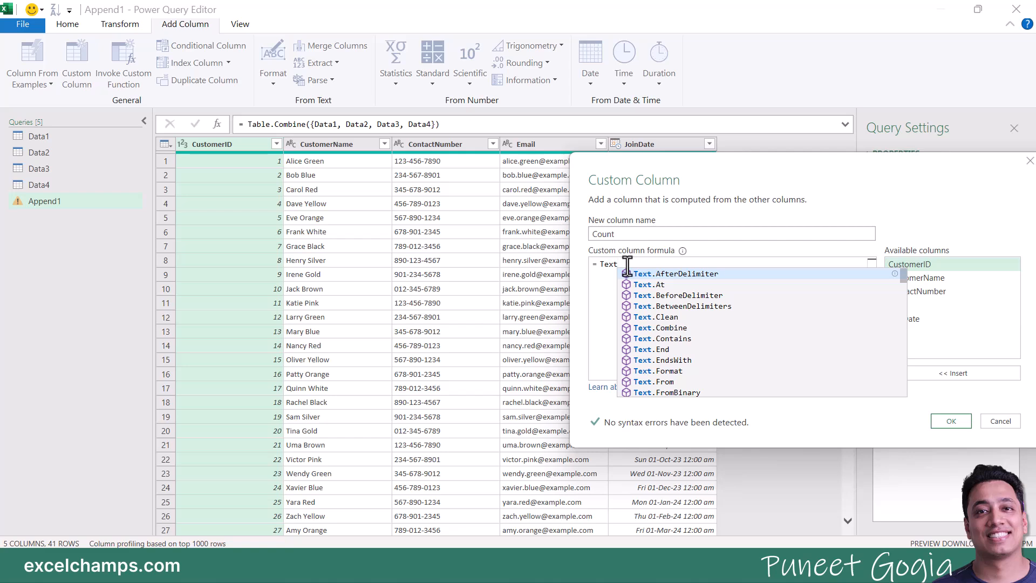
text(.)
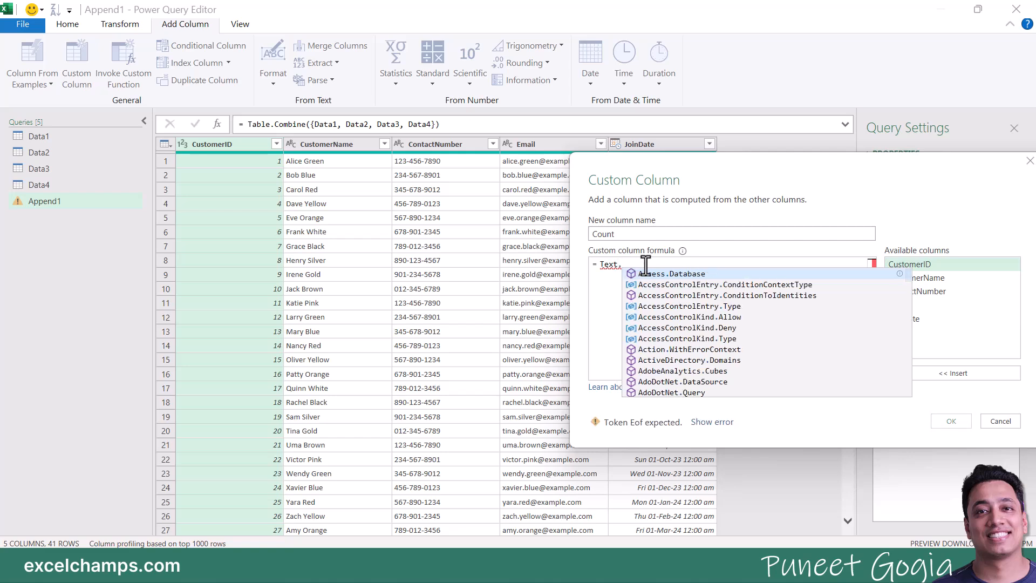
text(len)
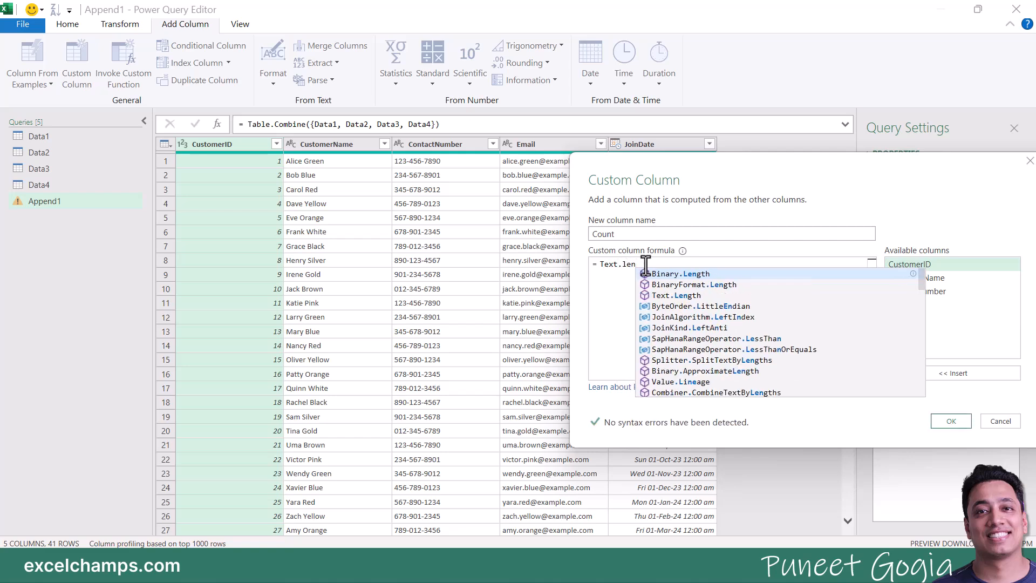
text(gth)
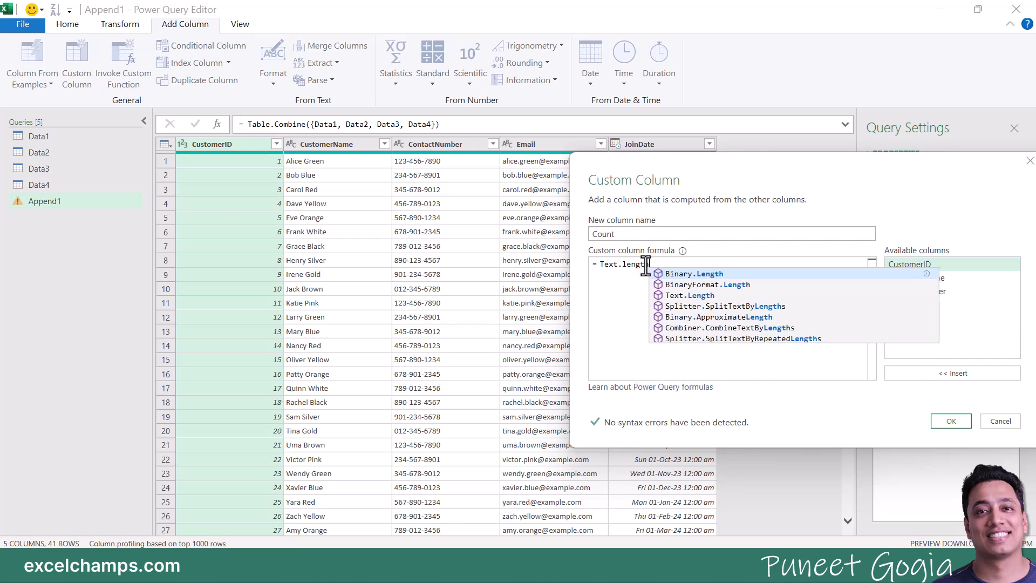
key(Down)
key(Down)
key(Tab)
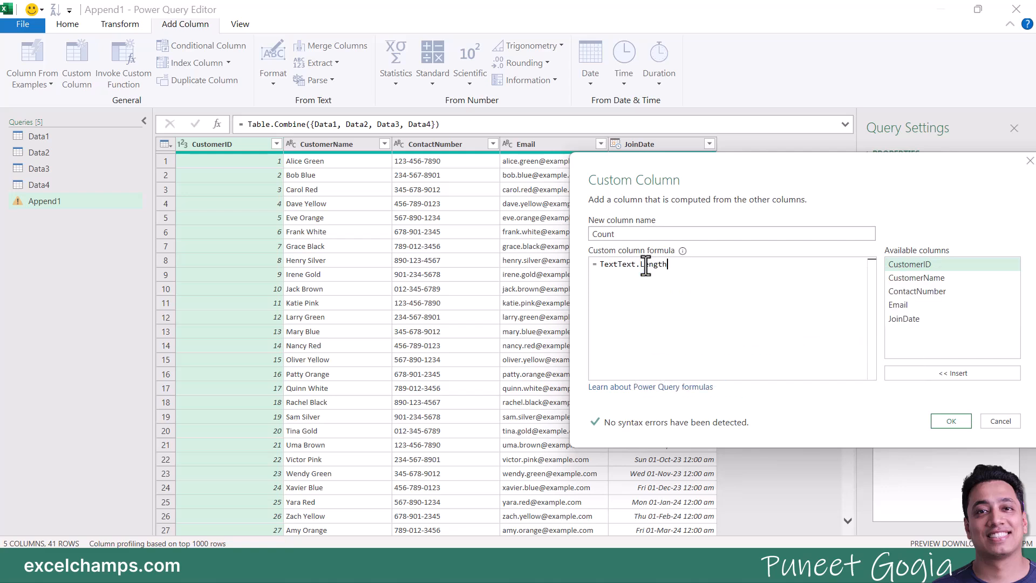
click(621, 264)
key(BackSpace)
key(BackSpace)
key(BackSpace)
key(BackSpace)
key(BackSpace)
click(655, 265)
text(()
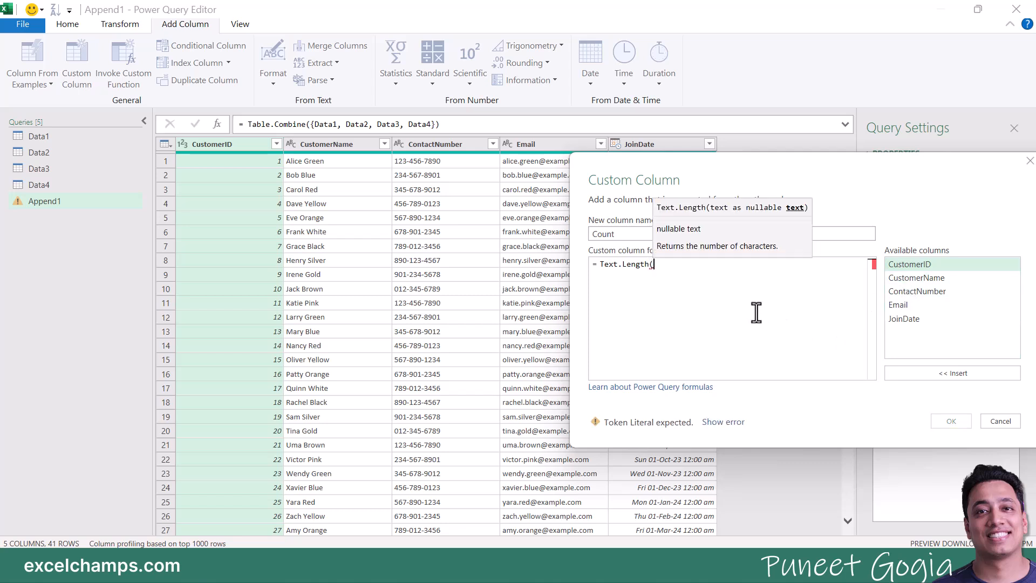
double_click(912, 283)
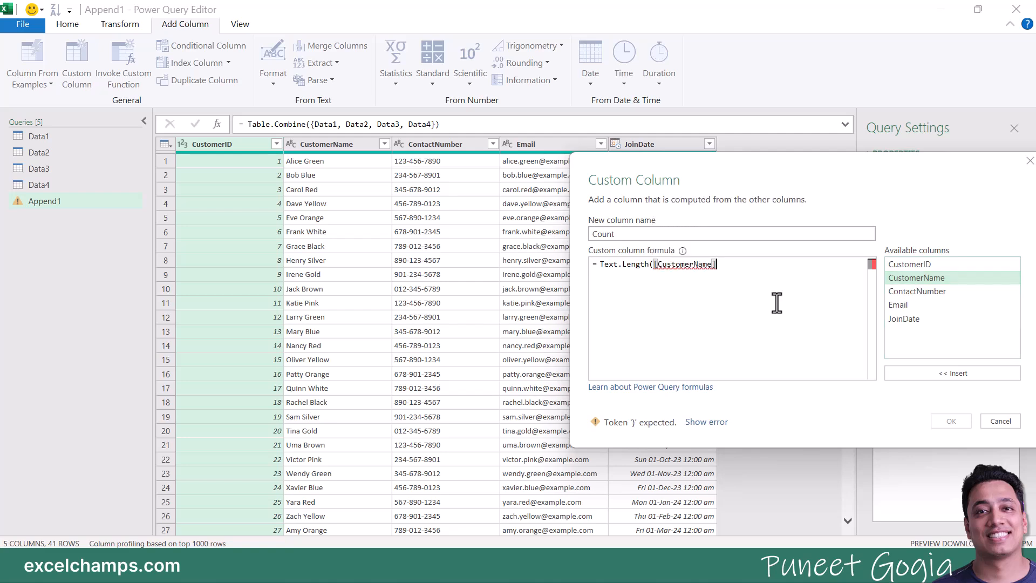
text())
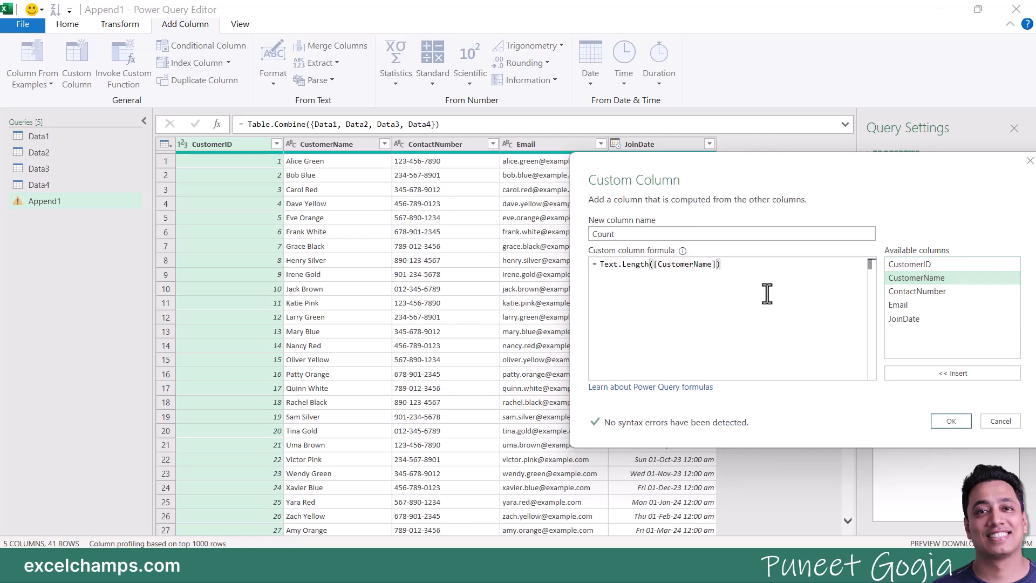
drag(745, 174, 182, 93)
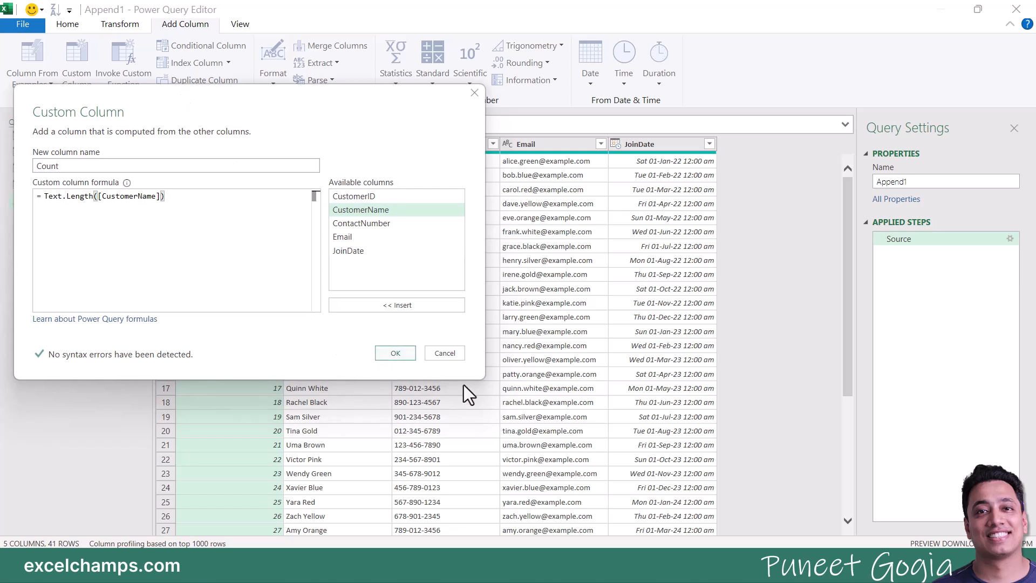
Step: Add the Count column of name lengths and begin another custom column
click(385, 358)
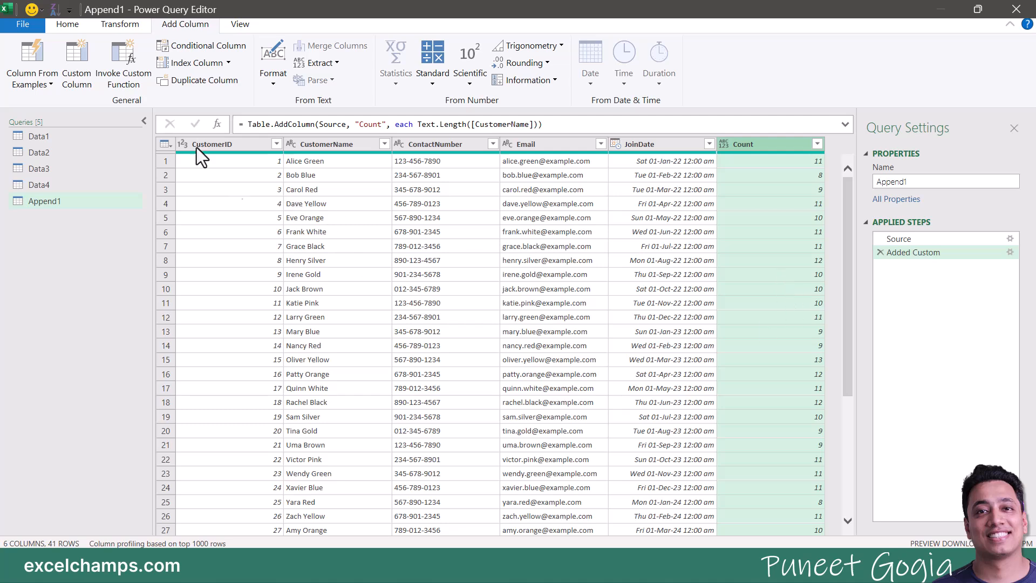
click(81, 61)
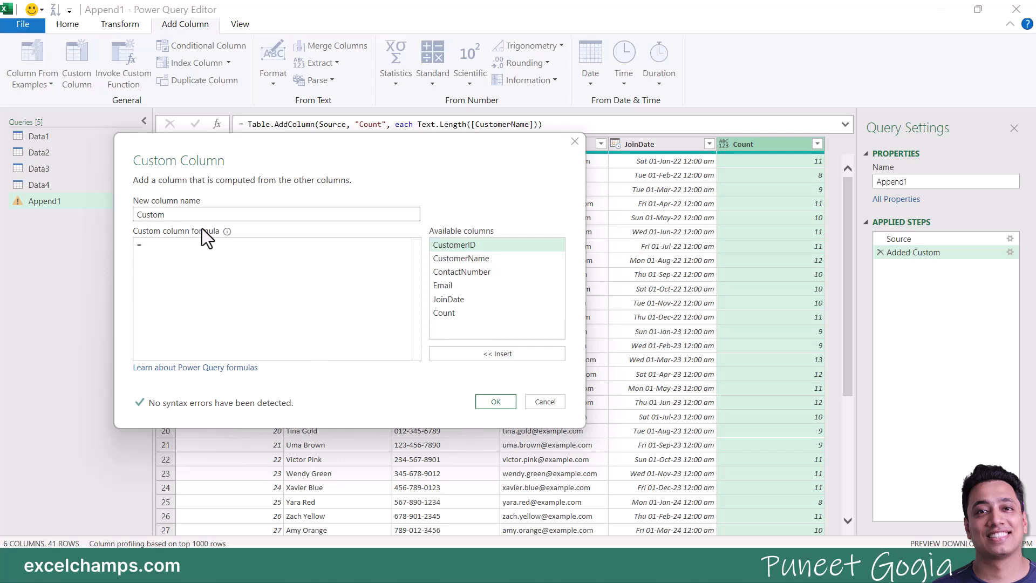
Step: Define a custom column named Year with formula Date.Year([JoinDate])
double_click(171, 216)
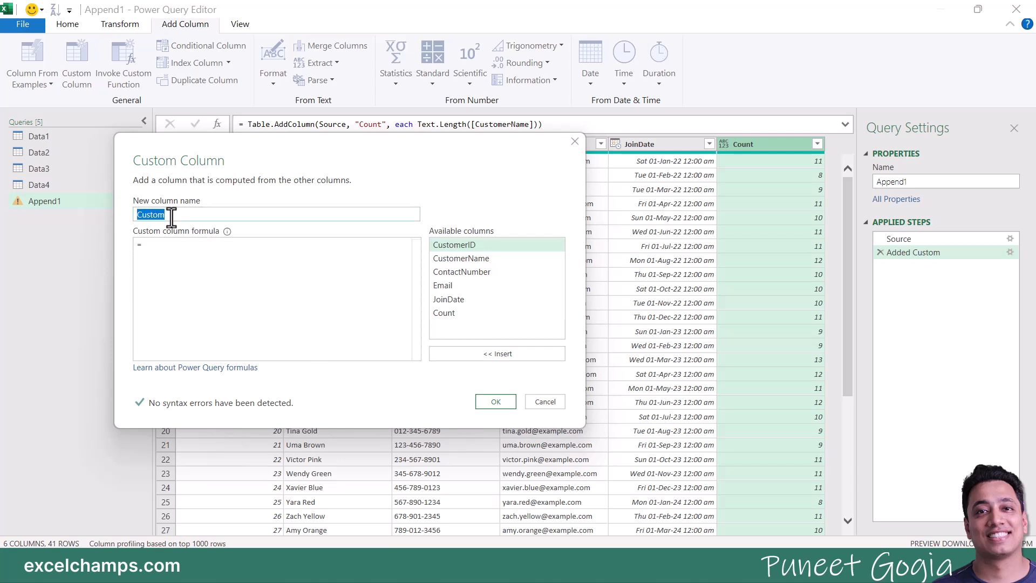
text(Ye)
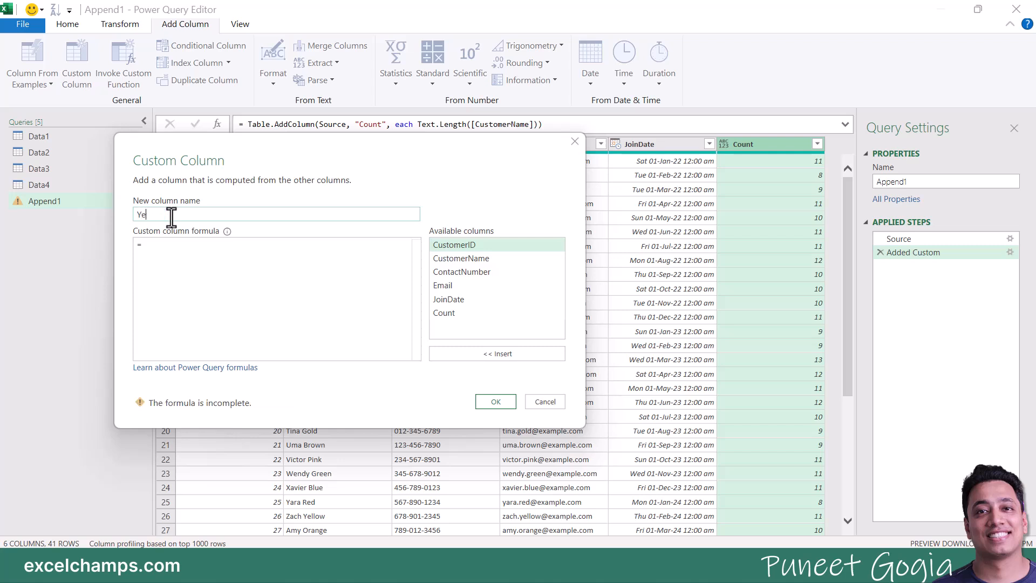
text(ar)
click(164, 248)
text(Date)
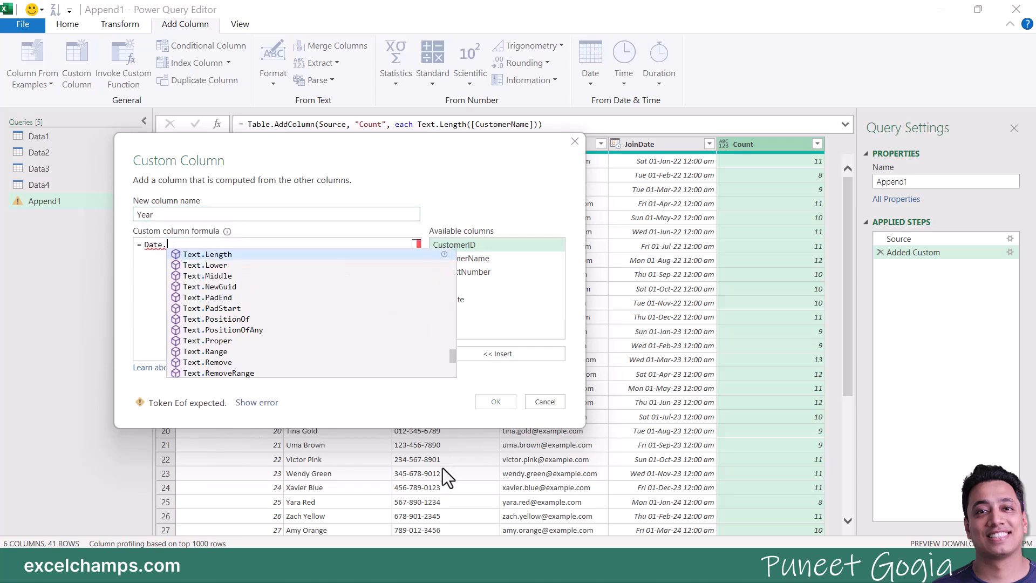
text(.Year)
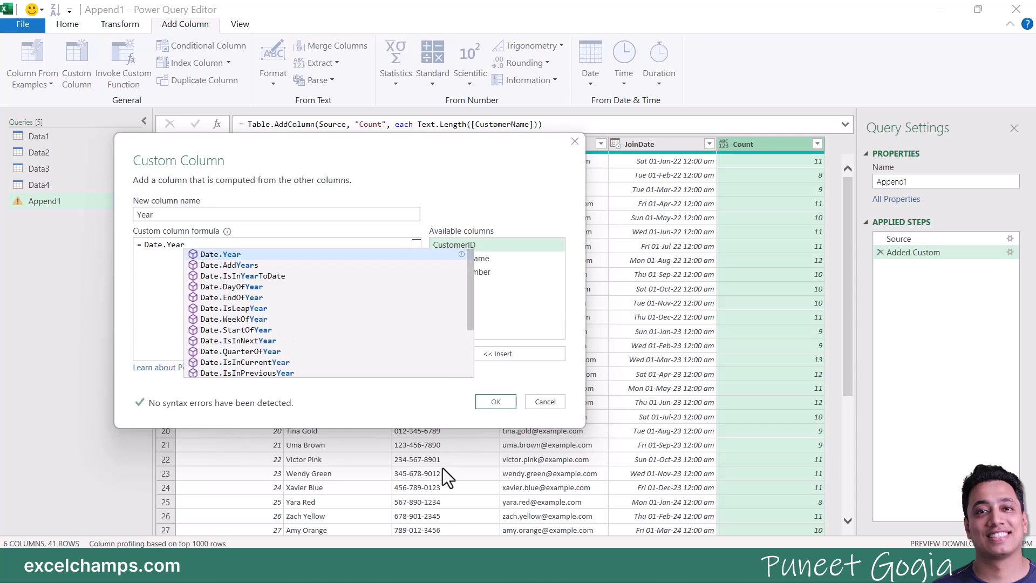
text(()
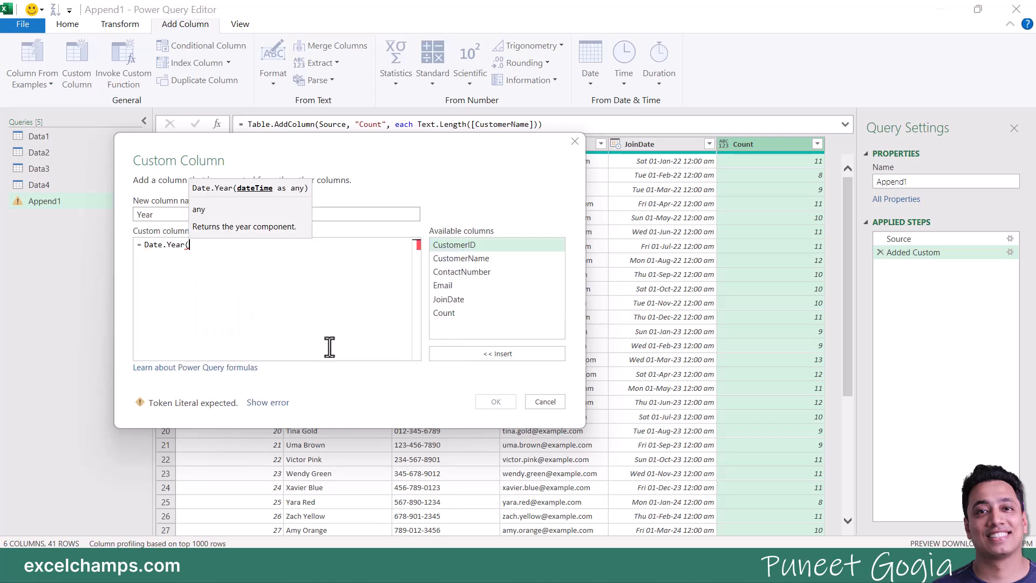
click(435, 301)
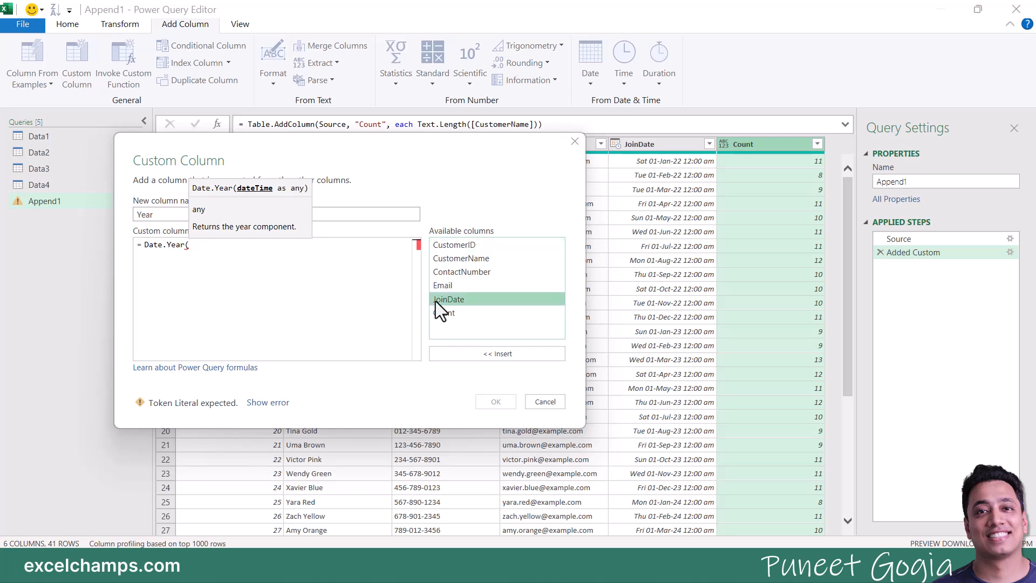
double_click(436, 302)
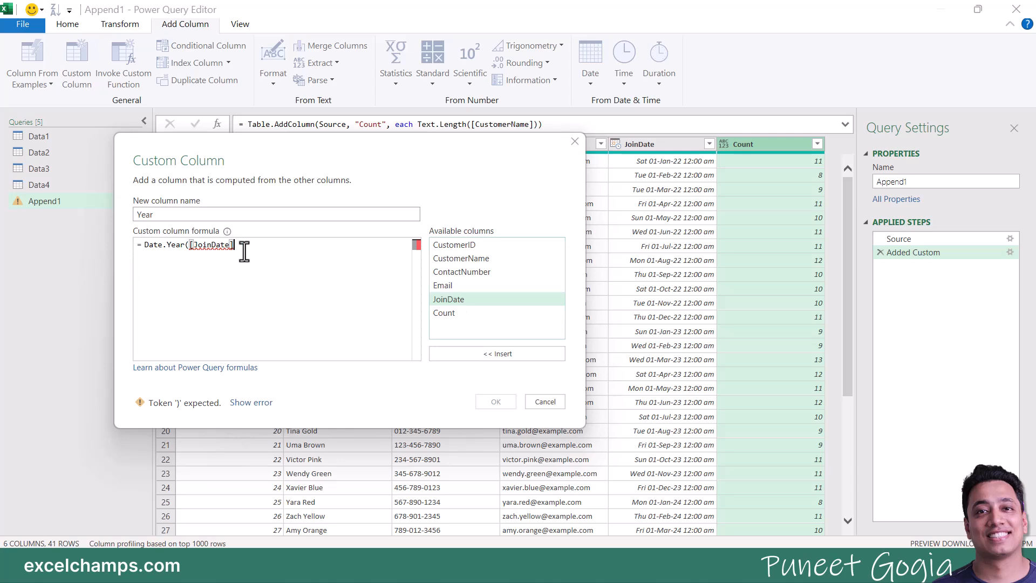
text())
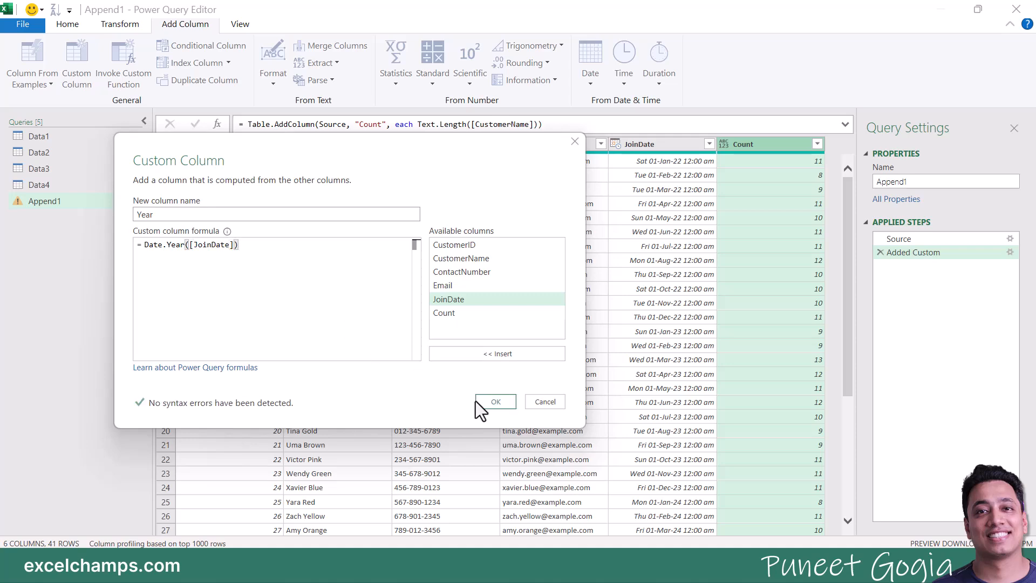
Step: Add the Year column and move it between JoinDate and Count
click(491, 402)
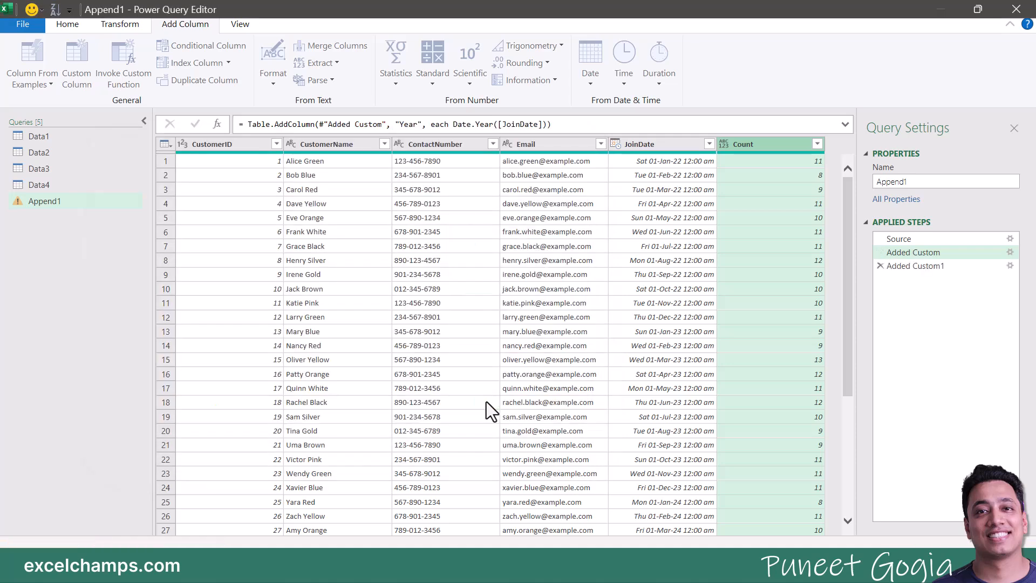
drag(773, 147, 663, 144)
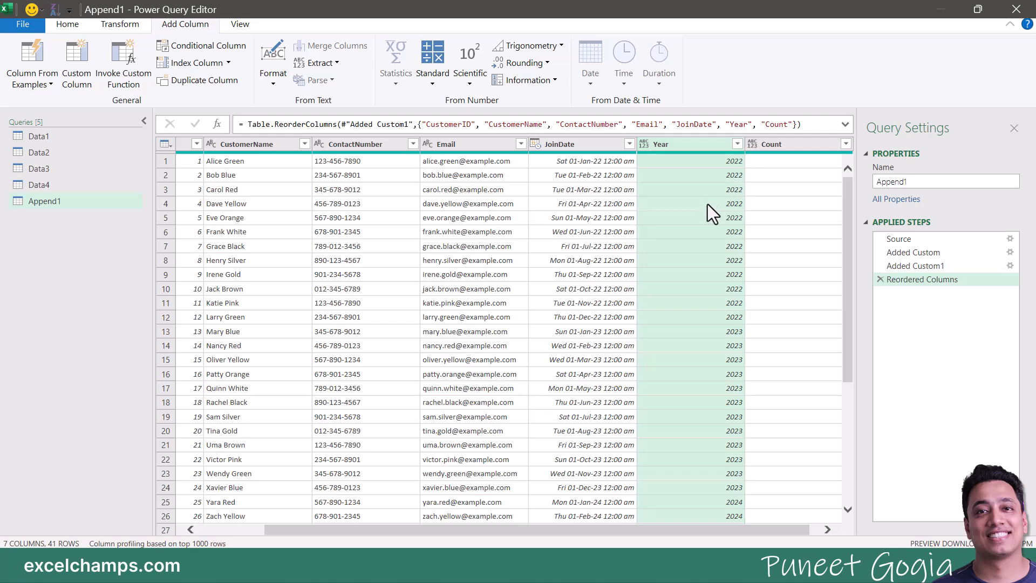
drag(705, 530, 772, 533)
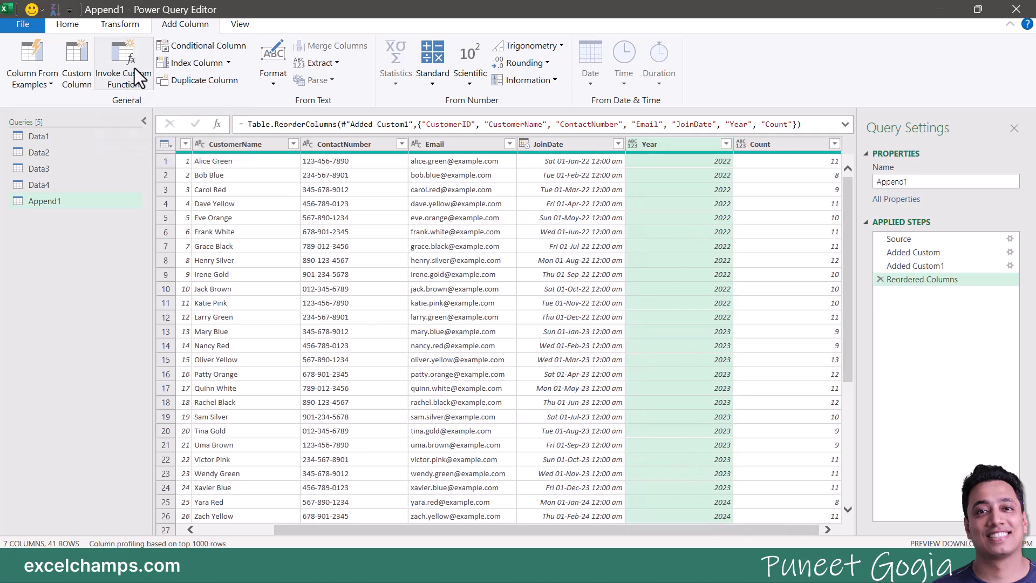
Step: Add a Month column using Date.Month([JoinDate]) and place it before Year
click(72, 60)
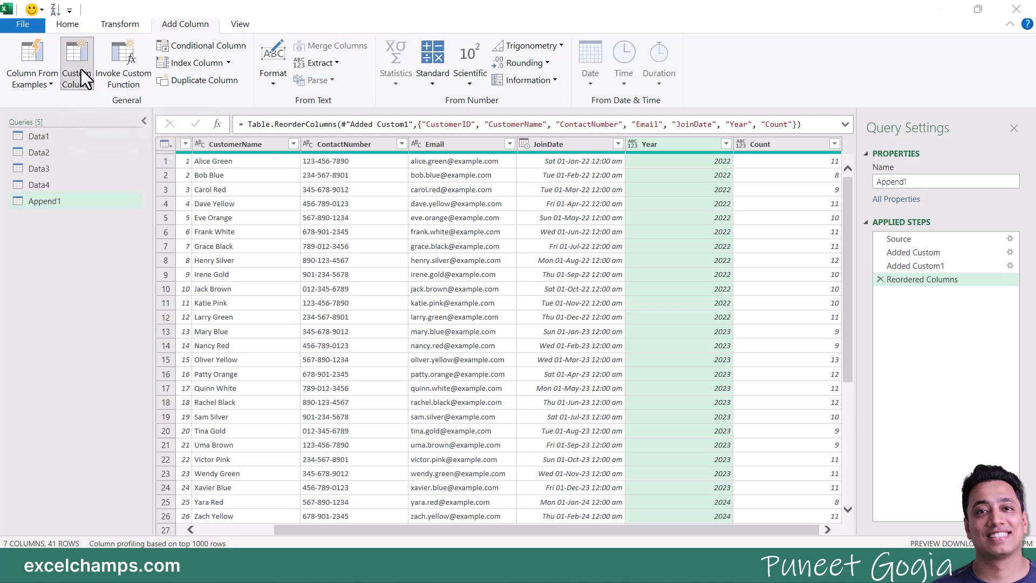
double_click(338, 208)
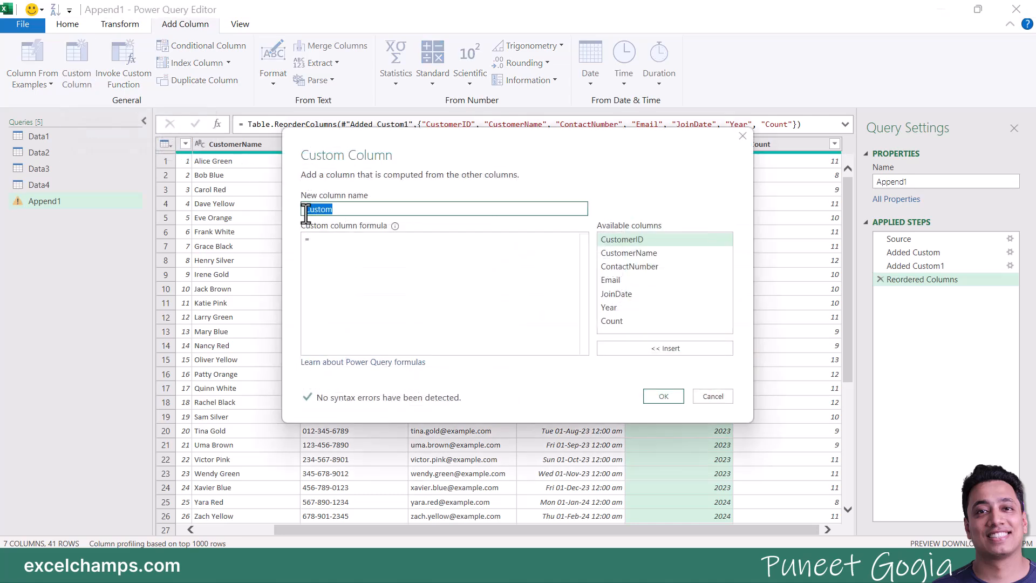
text(Month)
click(318, 243)
text(Date)
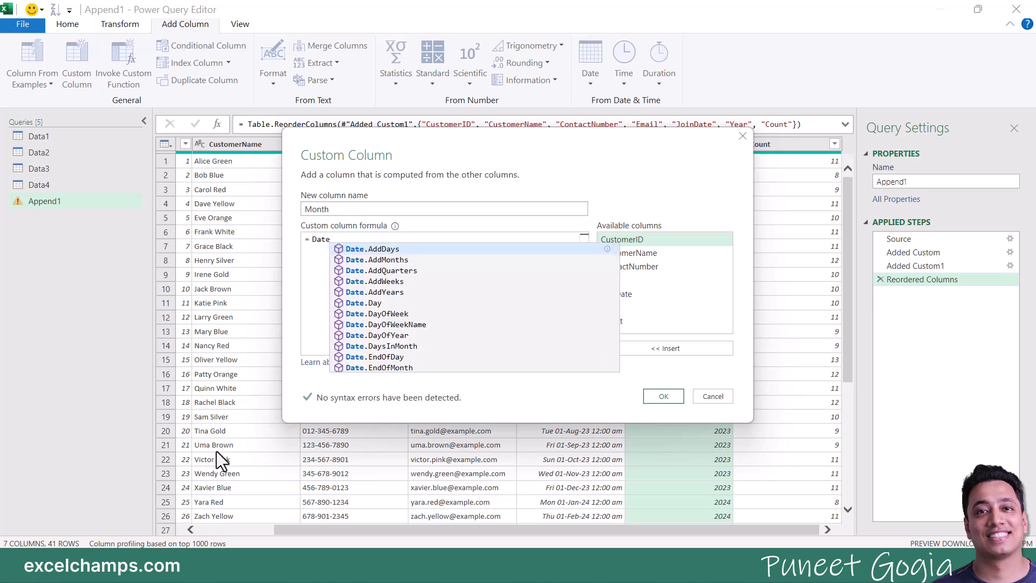
text(.Month)
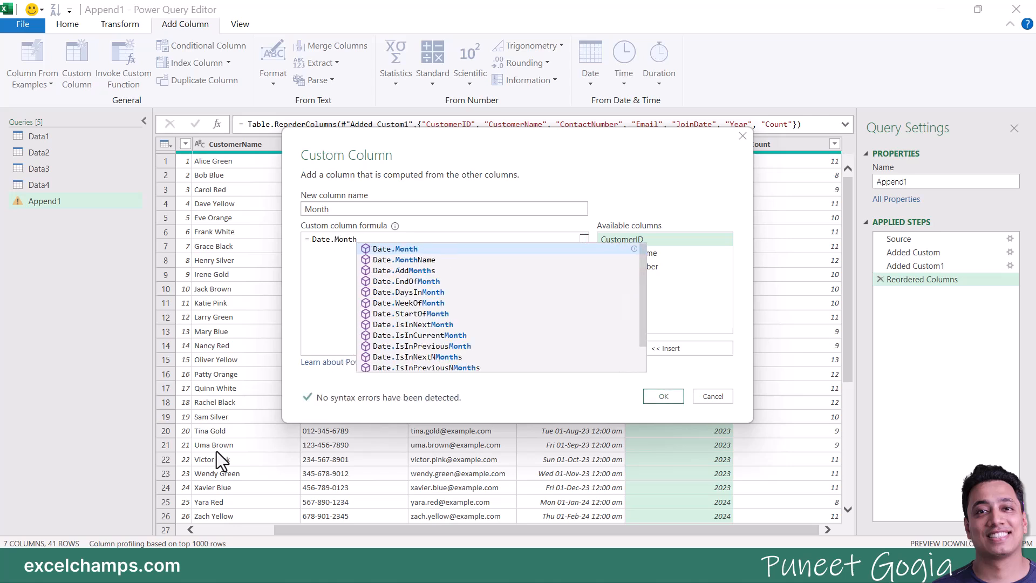
text(()
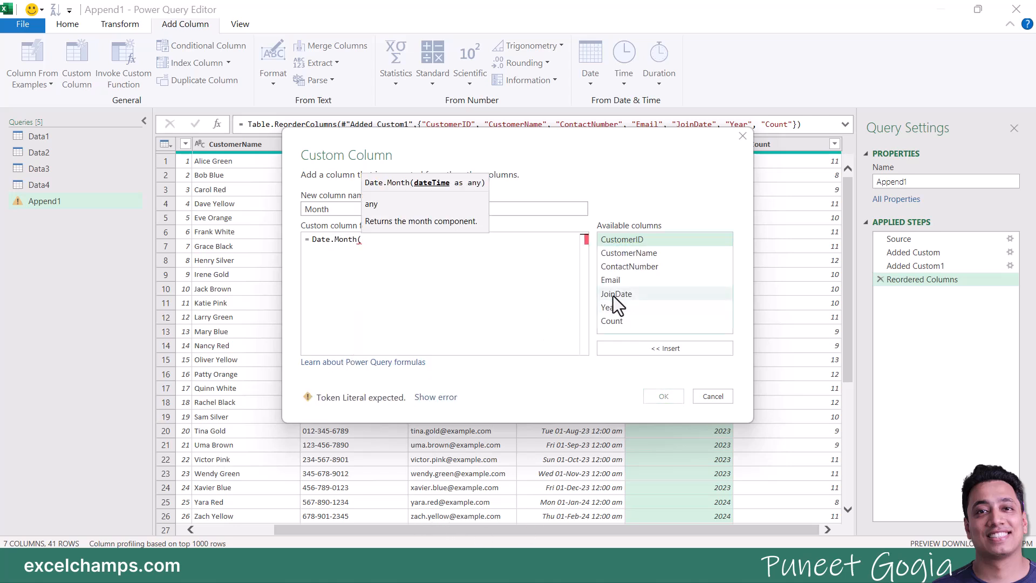
double_click(615, 294)
text())
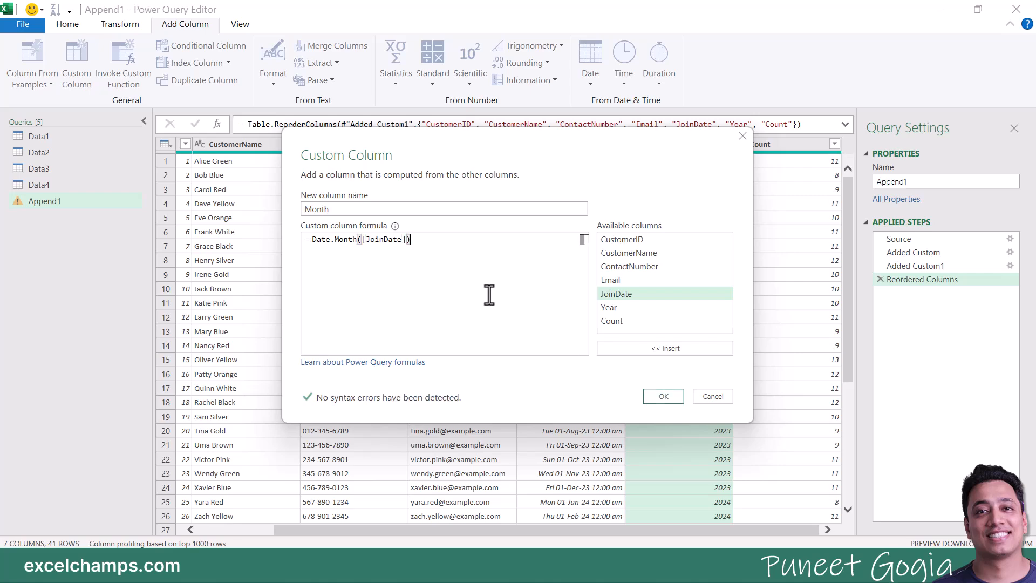
click(655, 396)
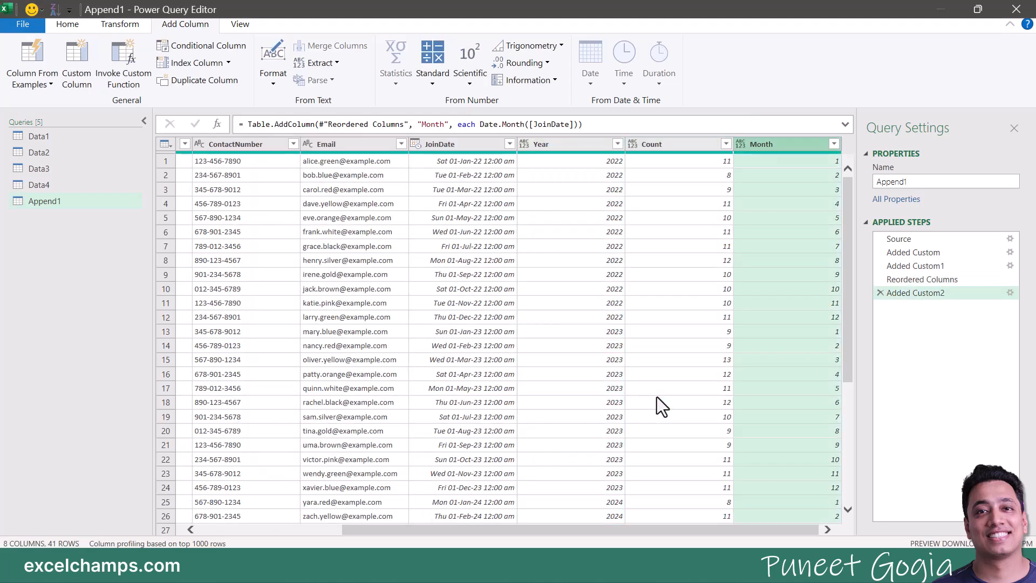
drag(756, 147, 574, 150)
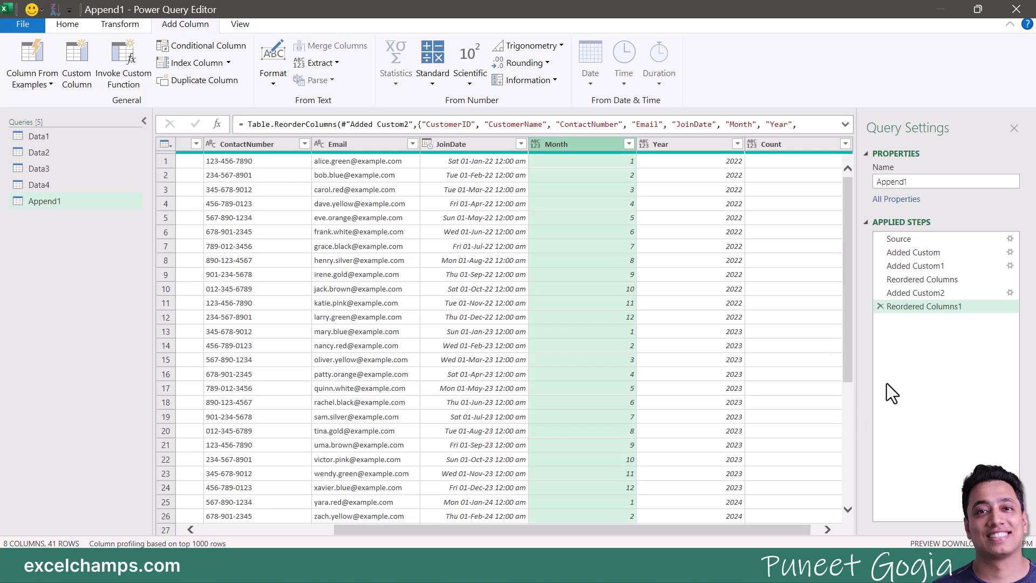
Step: Change the Month column formula to Date.MonthName([JoinDate]) so it shows month names
double_click(918, 295)
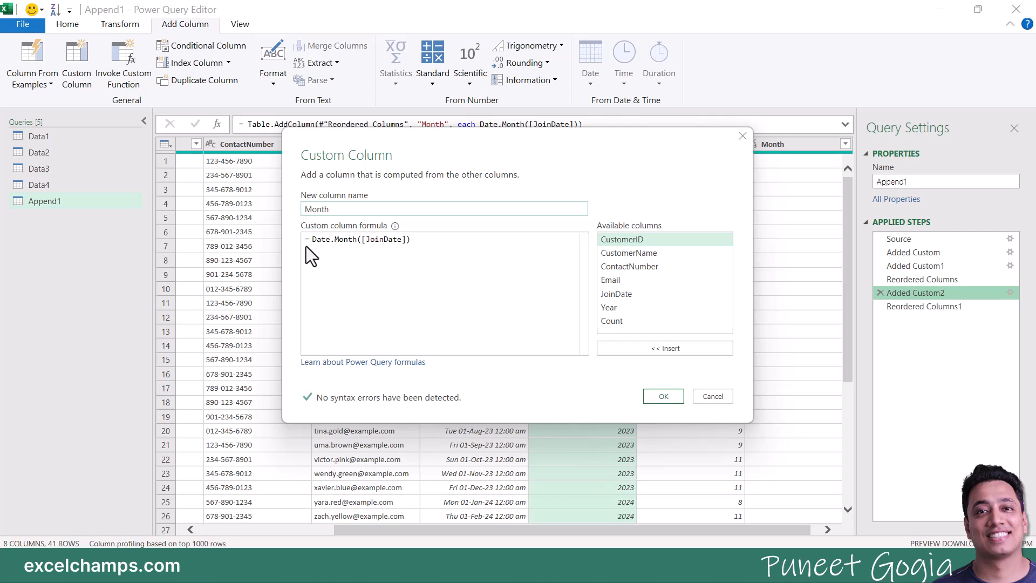
drag(313, 238, 446, 242)
key(Delete)
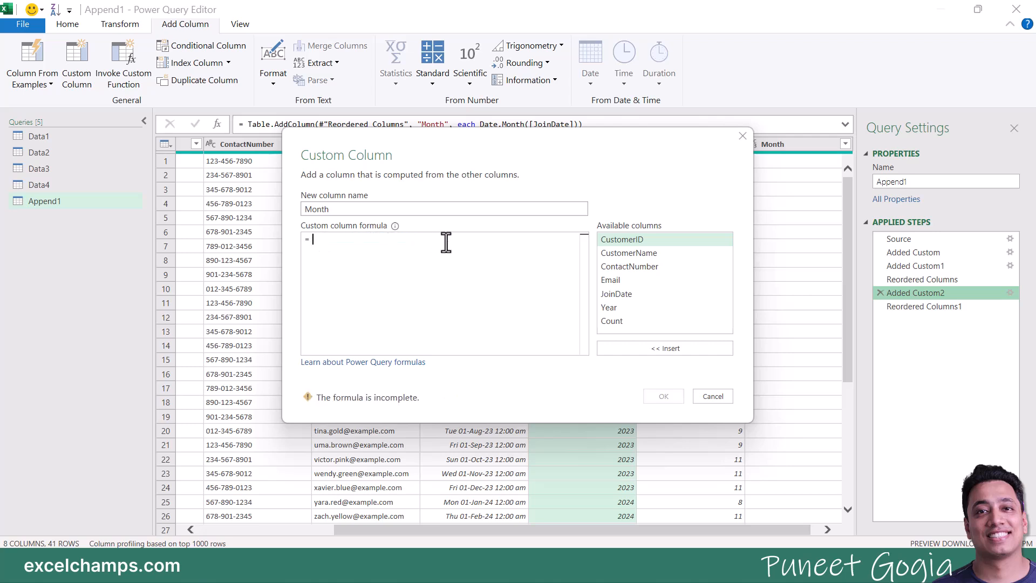
text(Date.)
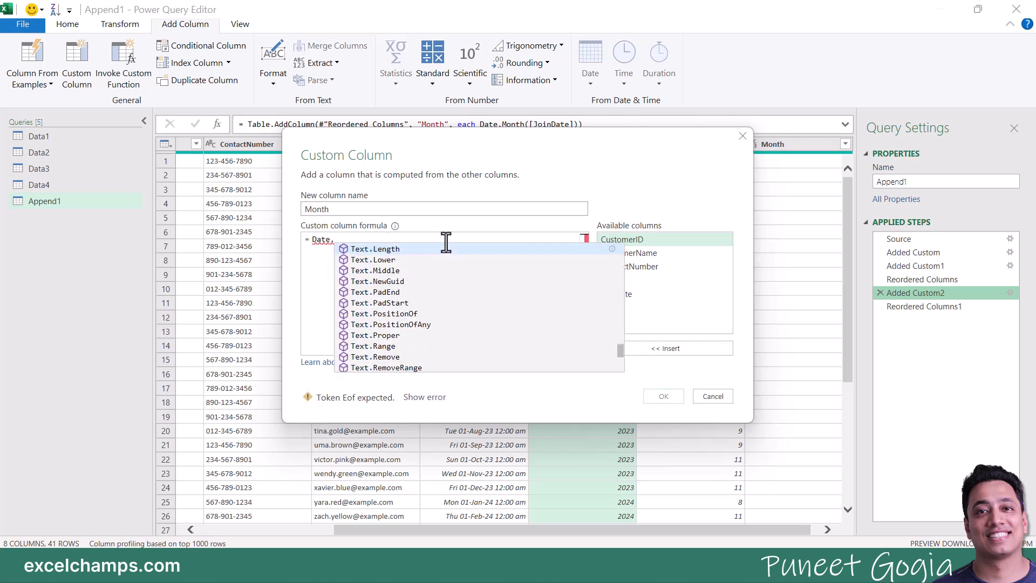
text(month)
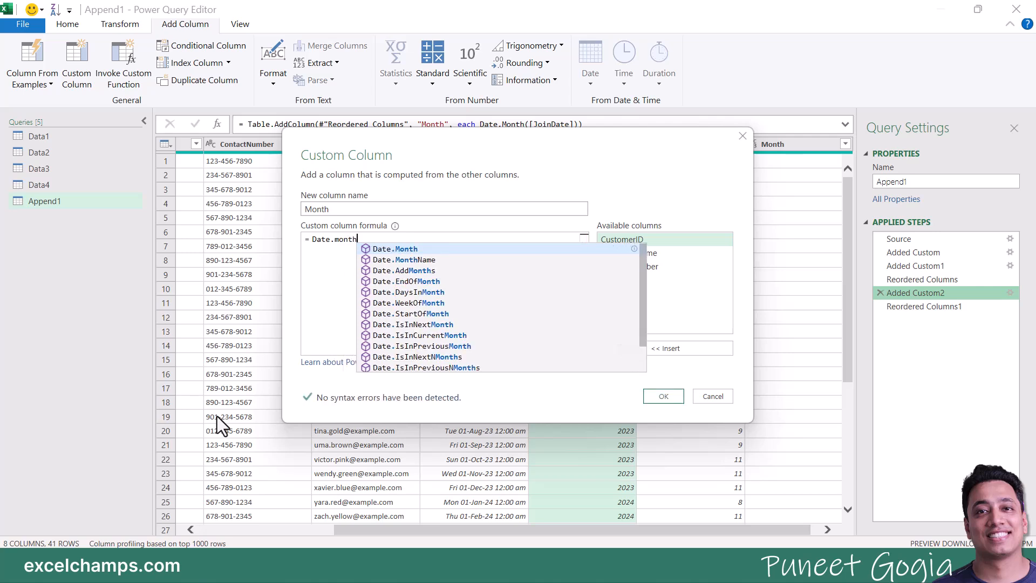
key(BackSpace)
key(BackSpace)
key(BackSpace)
key(BackSpace)
key(BackSpace)
text(Monthname)
key(BackSpace)
key(BackSpace)
key(BackSpace)
key(BackSpace)
text(Name)
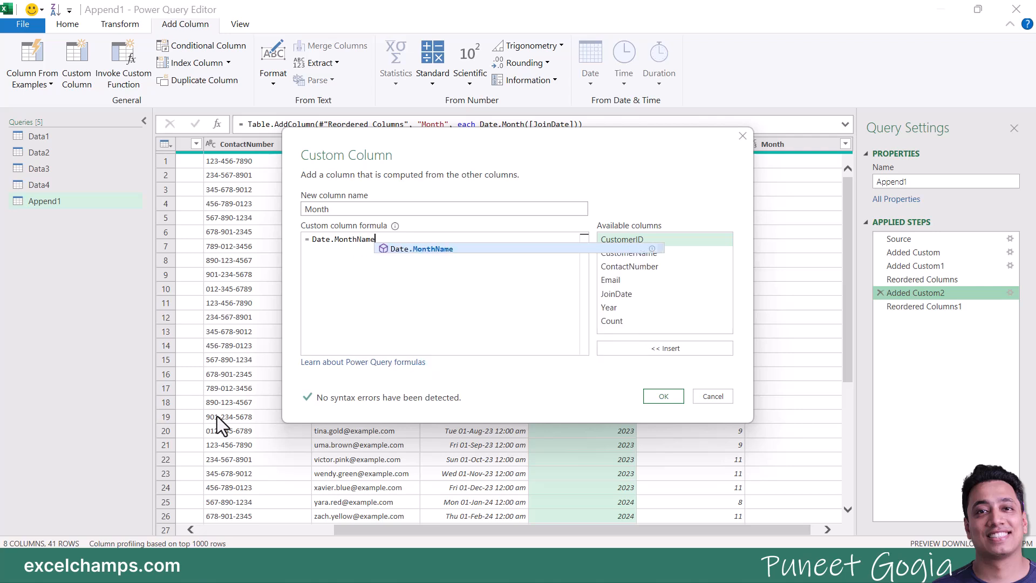
text(()
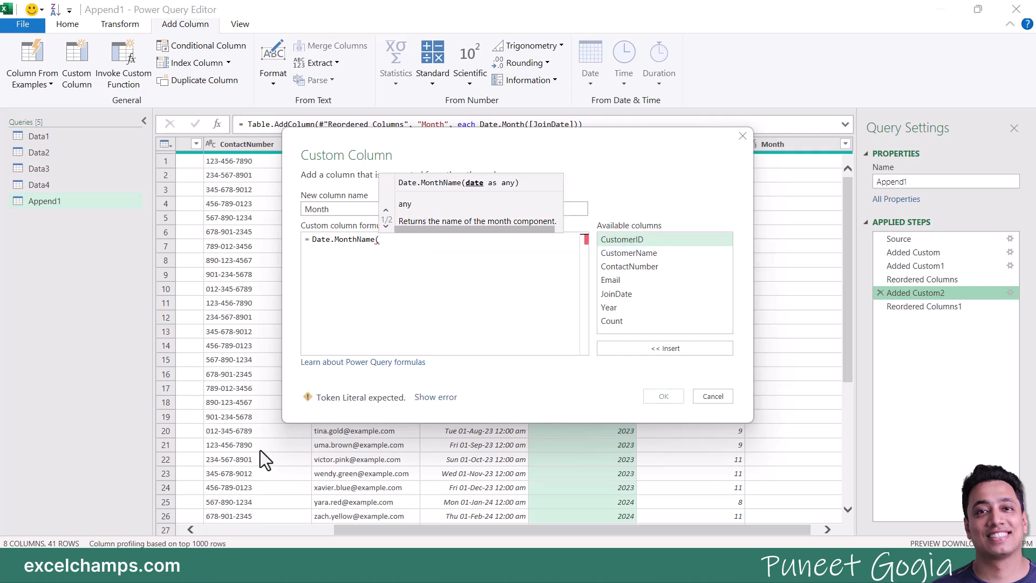
double_click(623, 296)
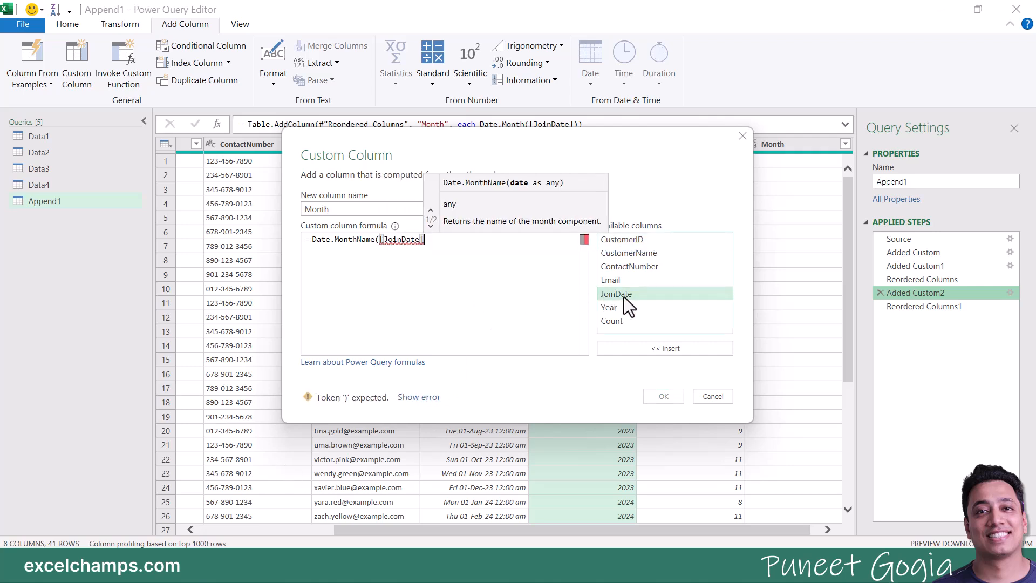
text())
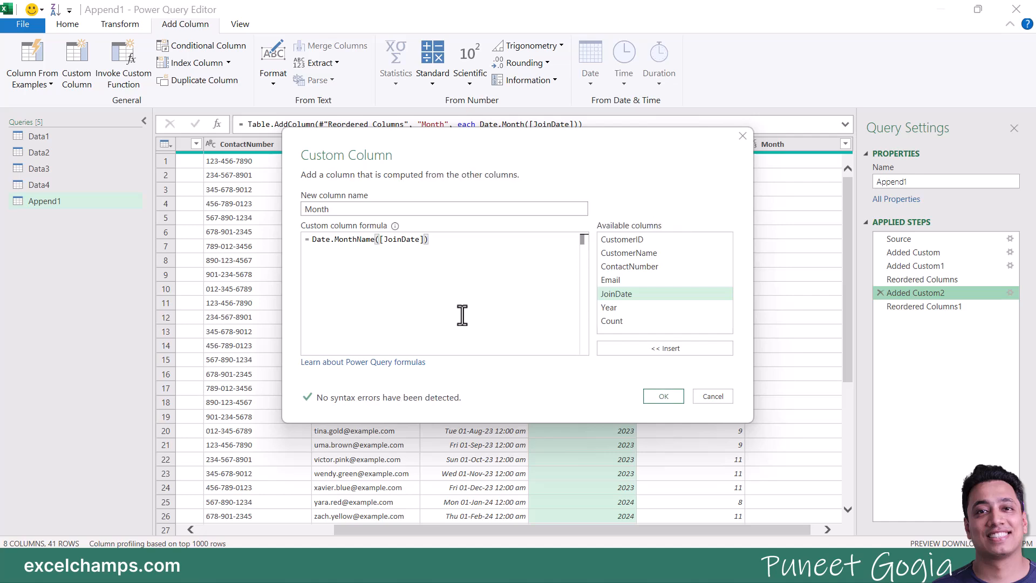
click(663, 397)
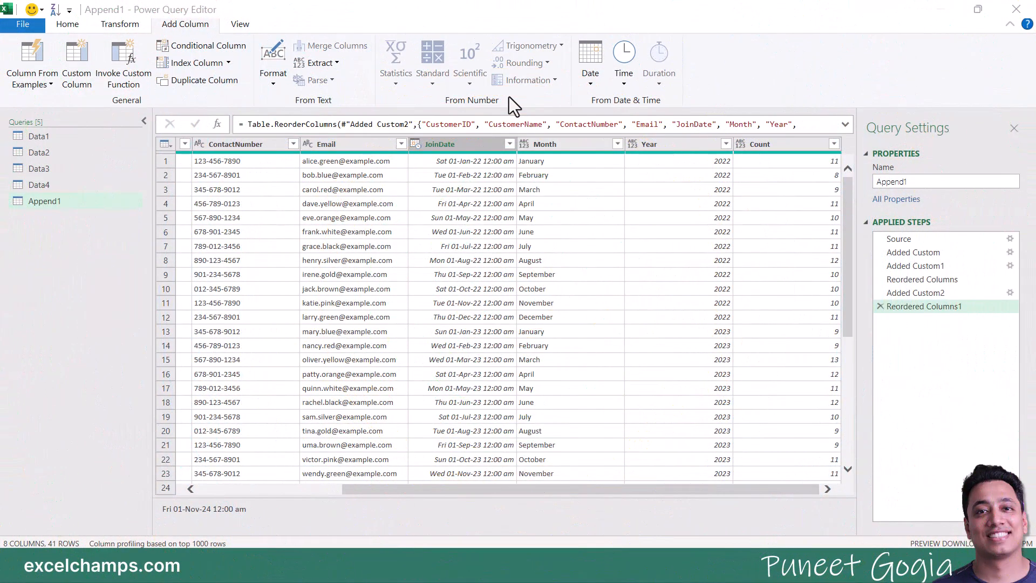
click(684, 148)
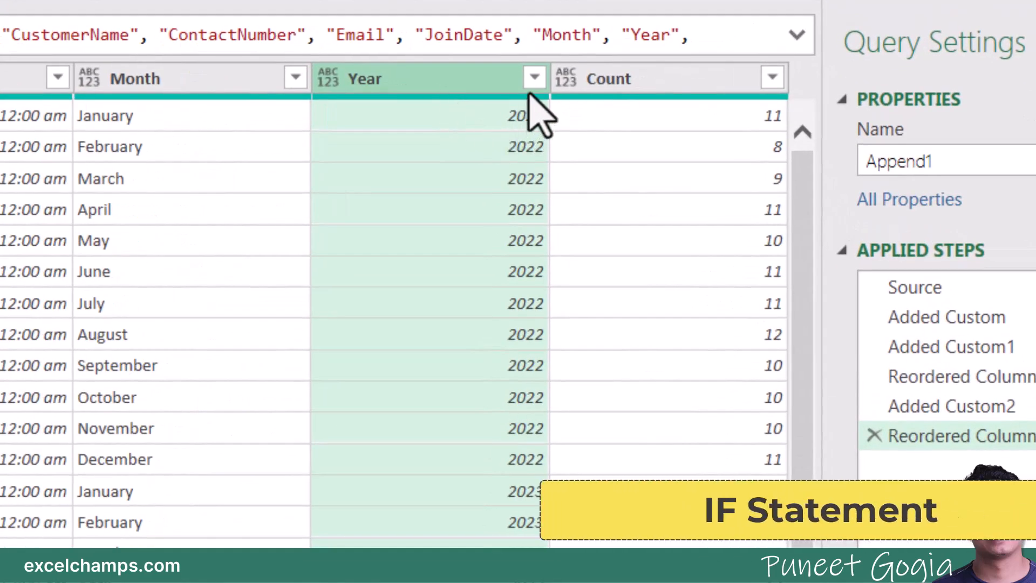
click(534, 78)
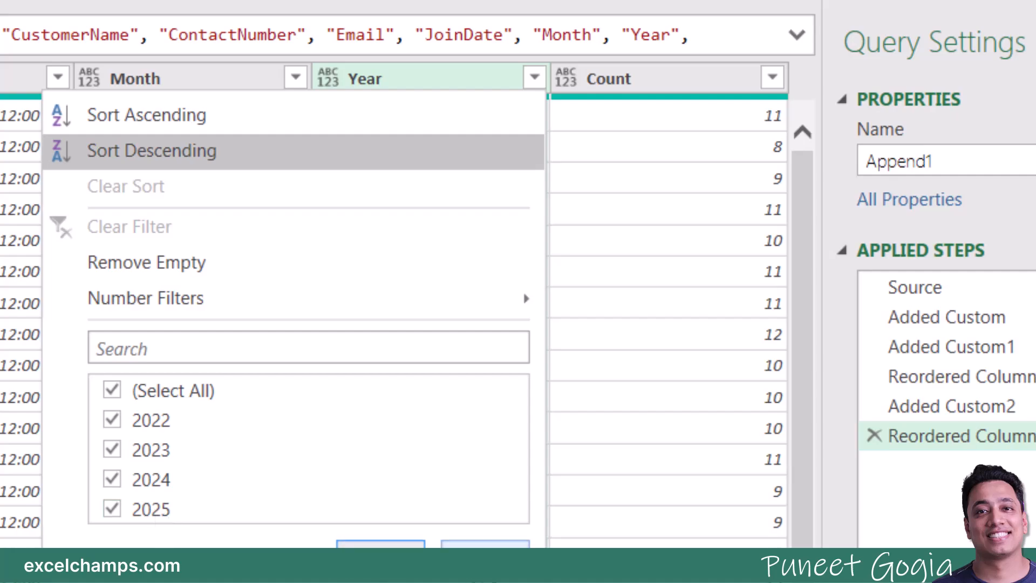
click(152, 152)
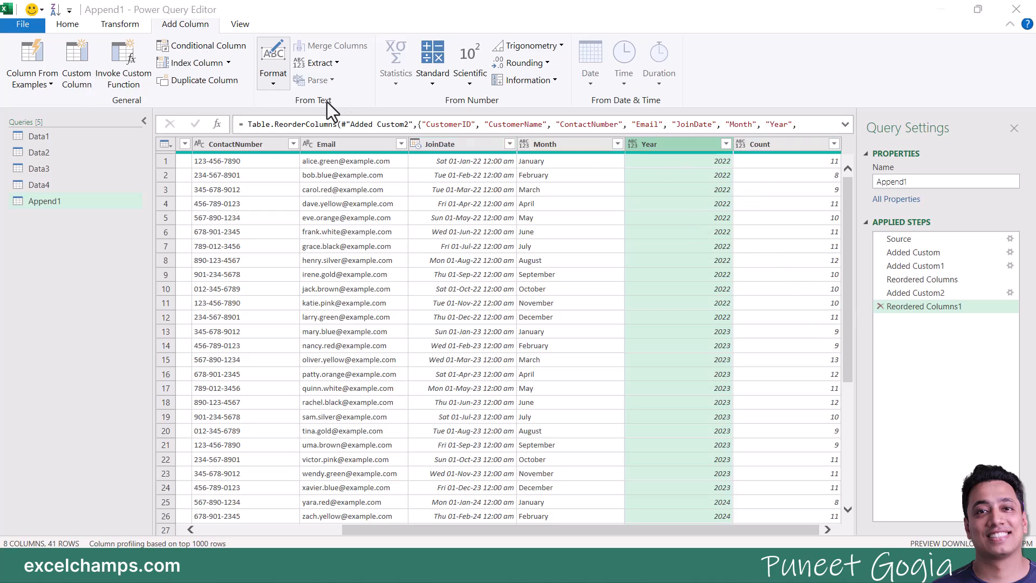
Step: Start a conditional column and name it Check Year
click(216, 46)
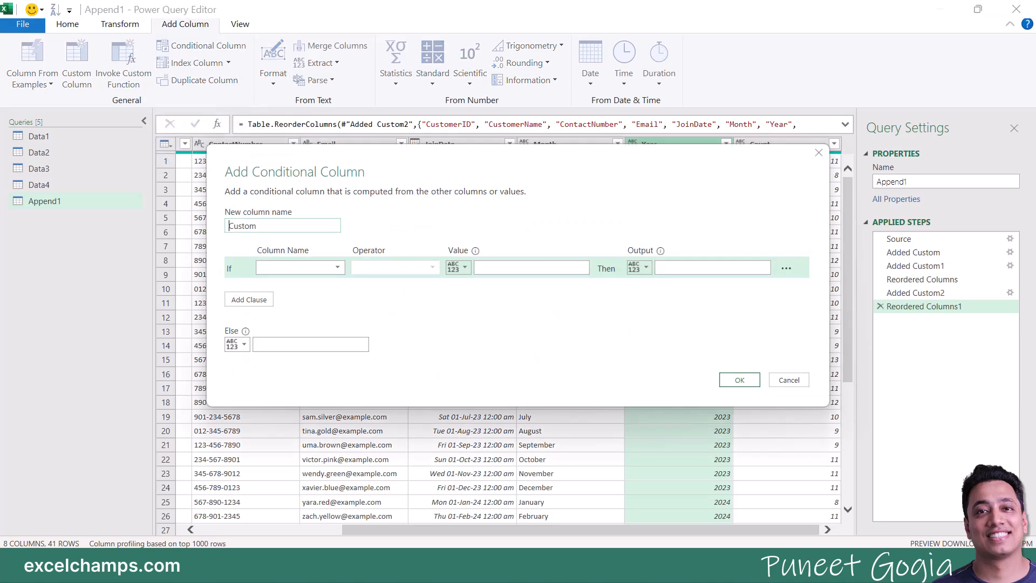
drag(398, 165, 442, 186)
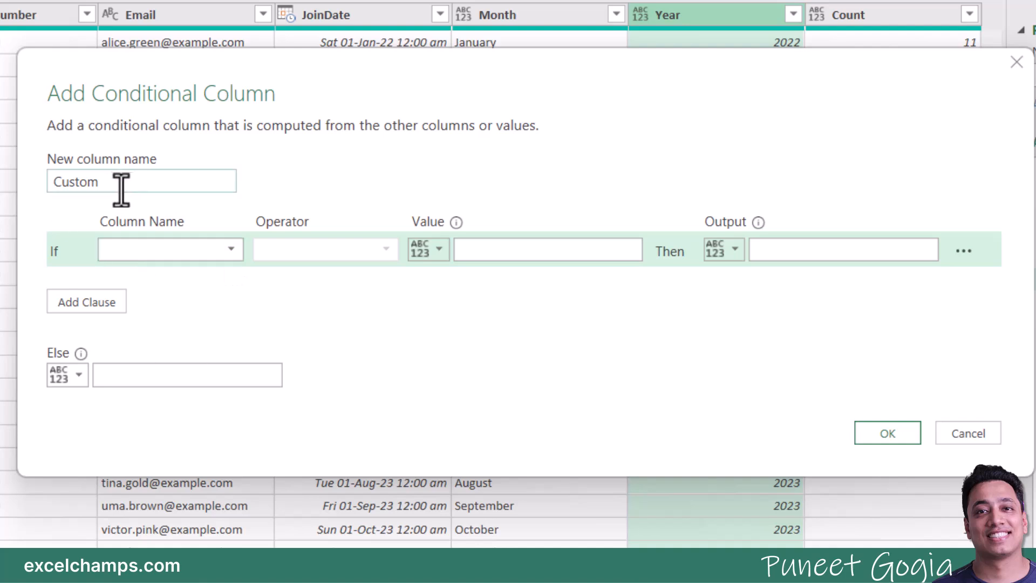
drag(113, 183, 51, 185)
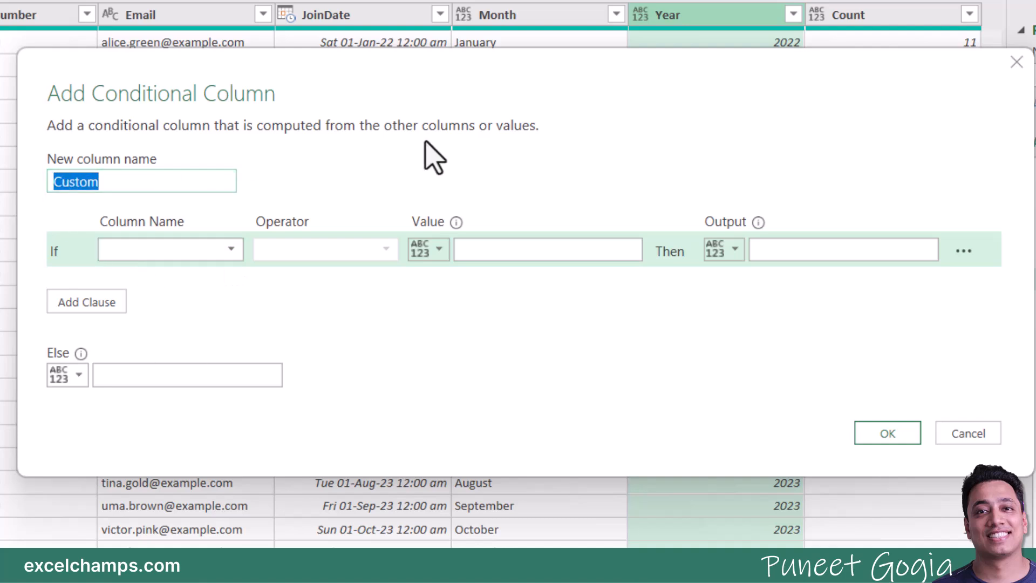
text(Chec)
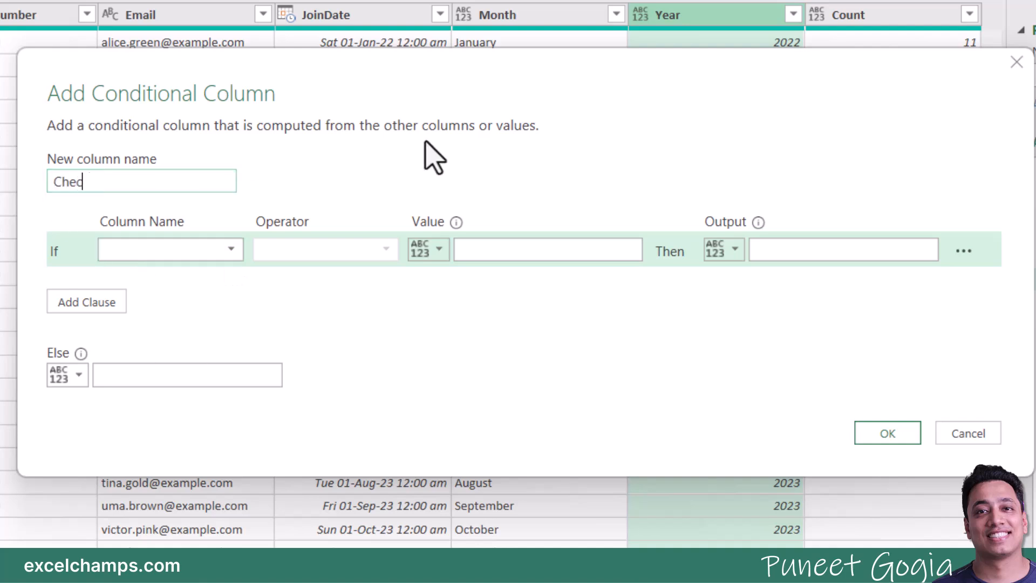
text(k Year)
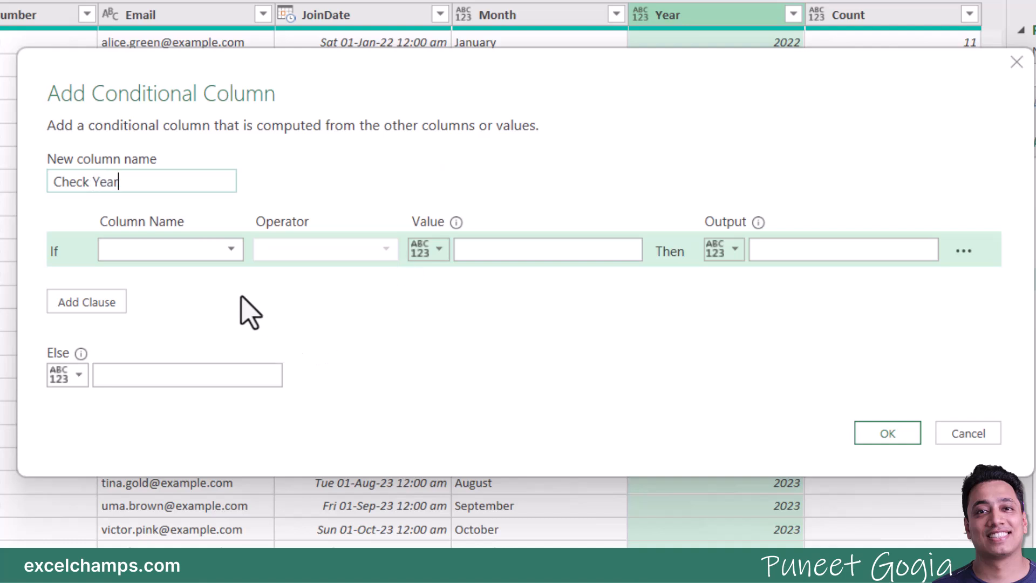
drag(246, 76, 287, 15)
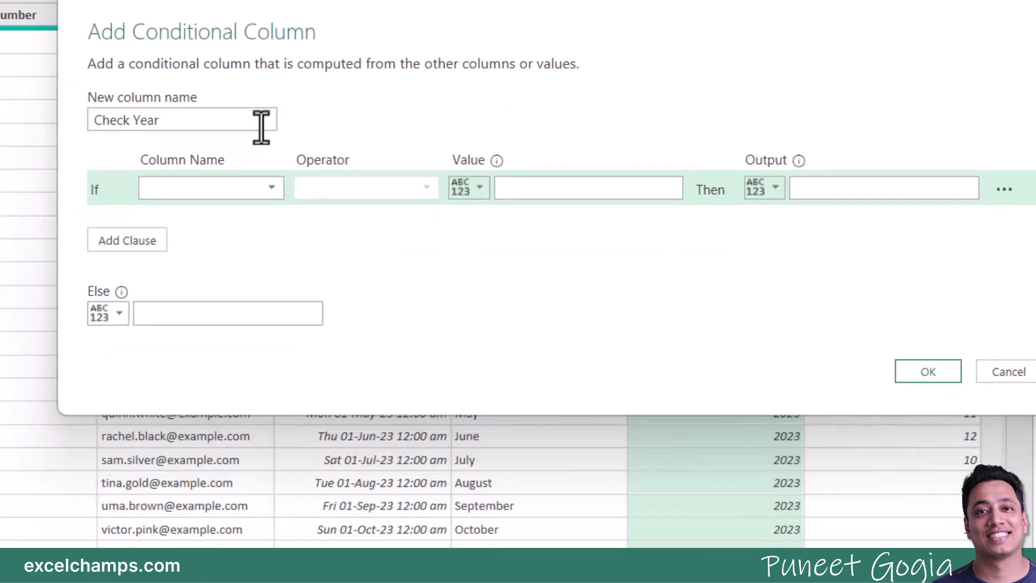
Step: Set the first rule: if Year is greater than 2024, output Wrong Year
click(262, 194)
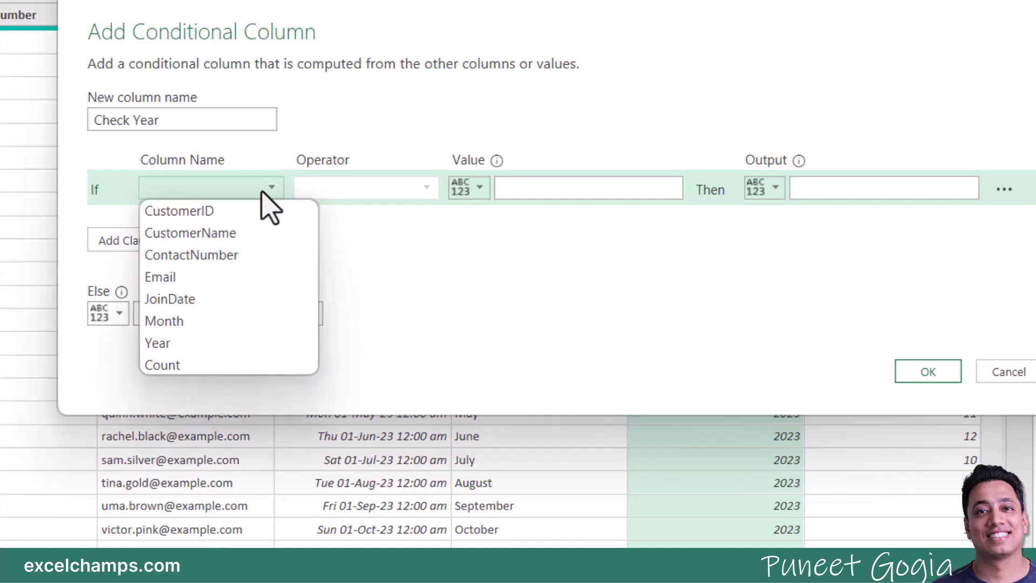
click(197, 341)
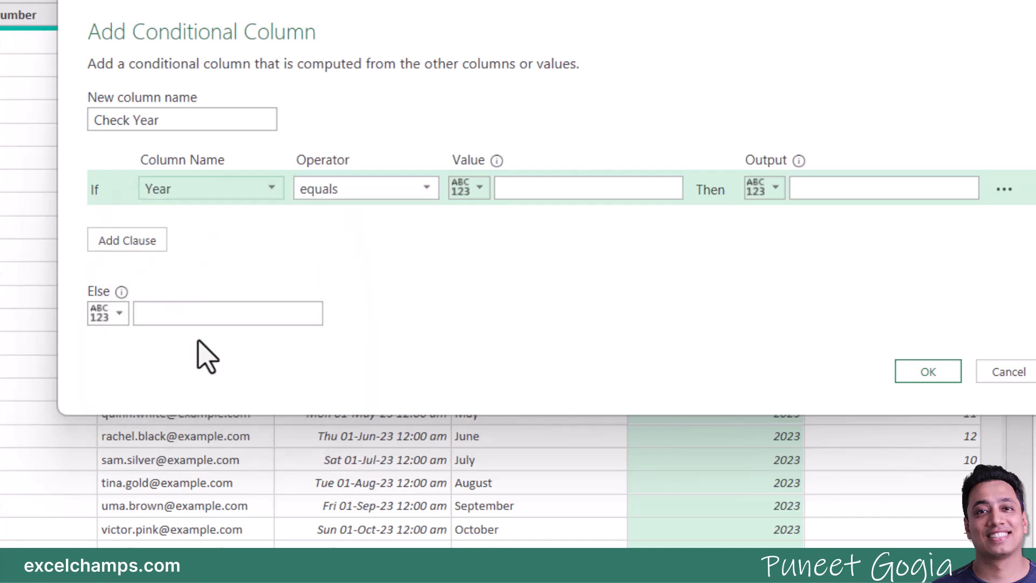
click(356, 190)
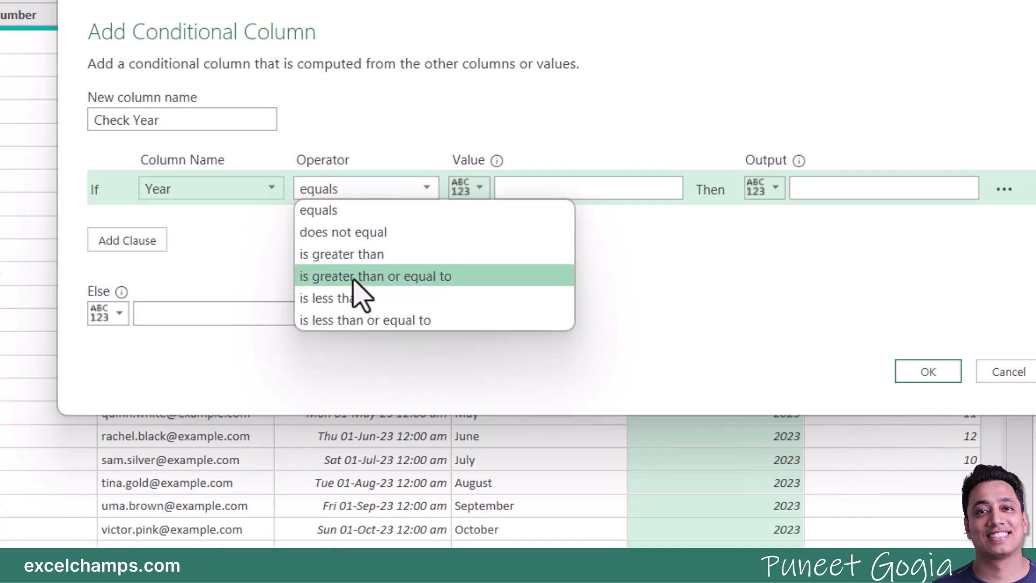
click(354, 258)
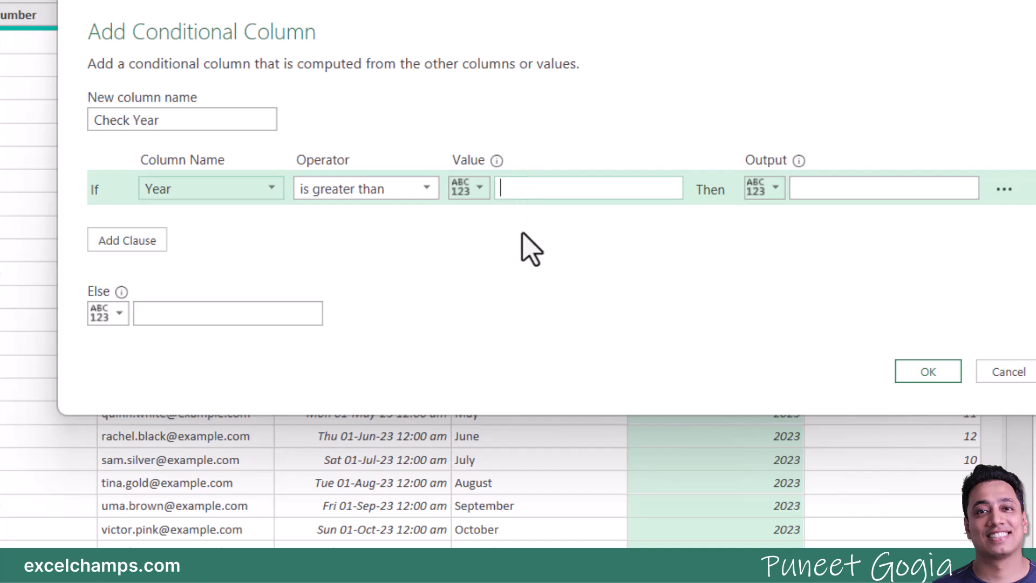
text(2024)
click(825, 193)
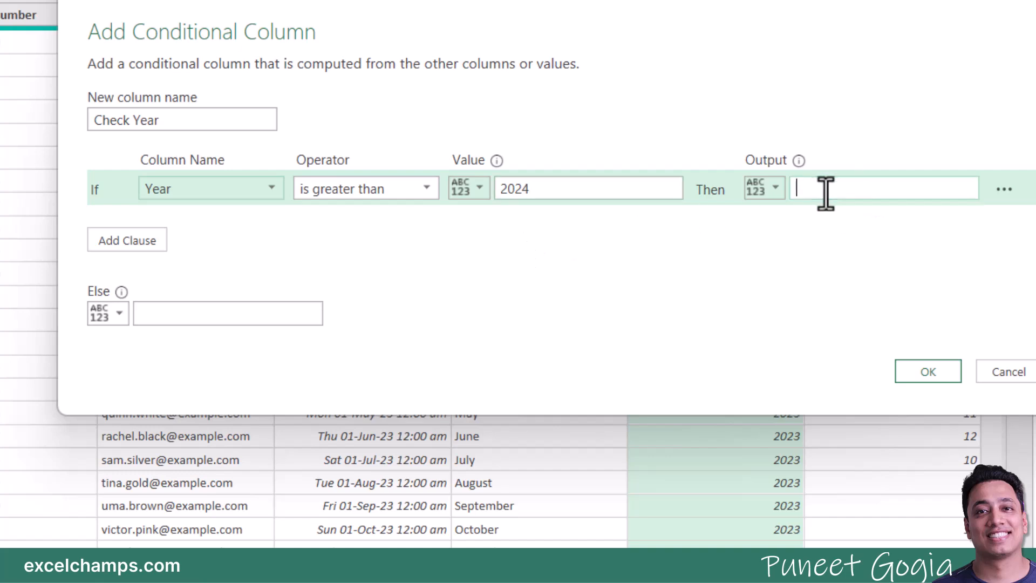
text(E)
key(BackSpace)
text(Error)
double_click(825, 194)
text(Mis)
key(ctrl+a)
text(Wrong Year)
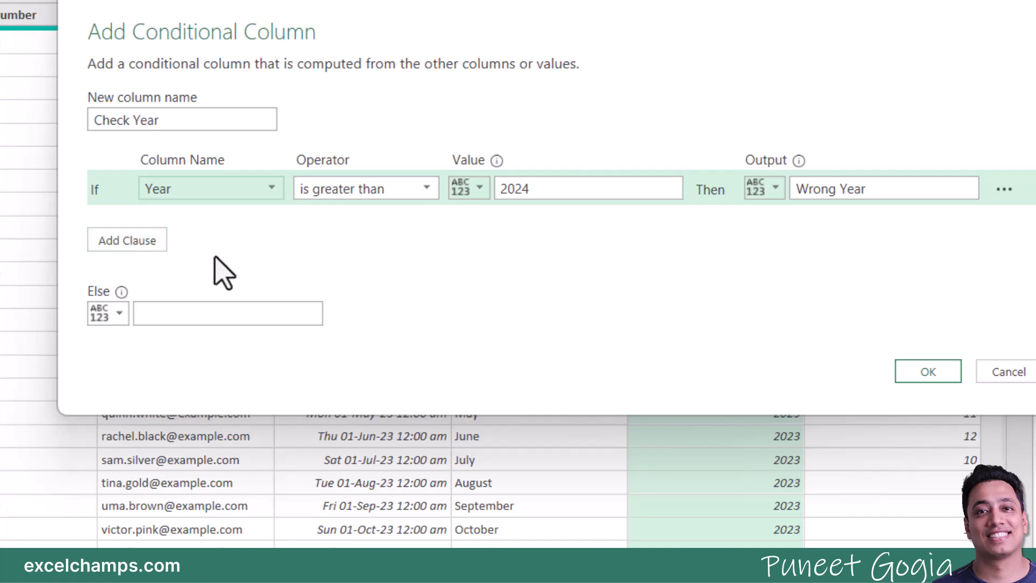
Step: Add an Else If clause testing whether Year is less than or equal to 2024
click(143, 244)
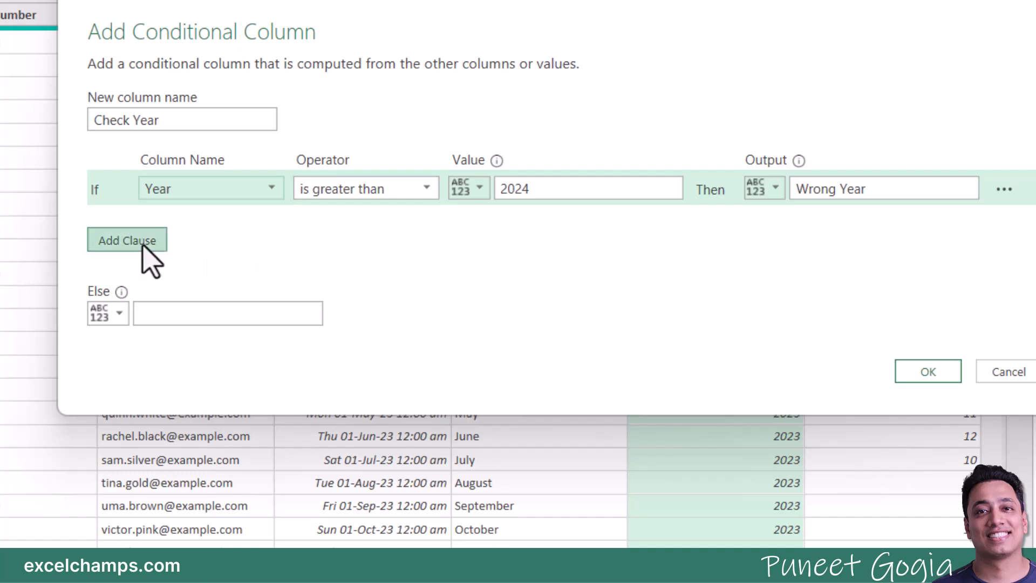
click(164, 226)
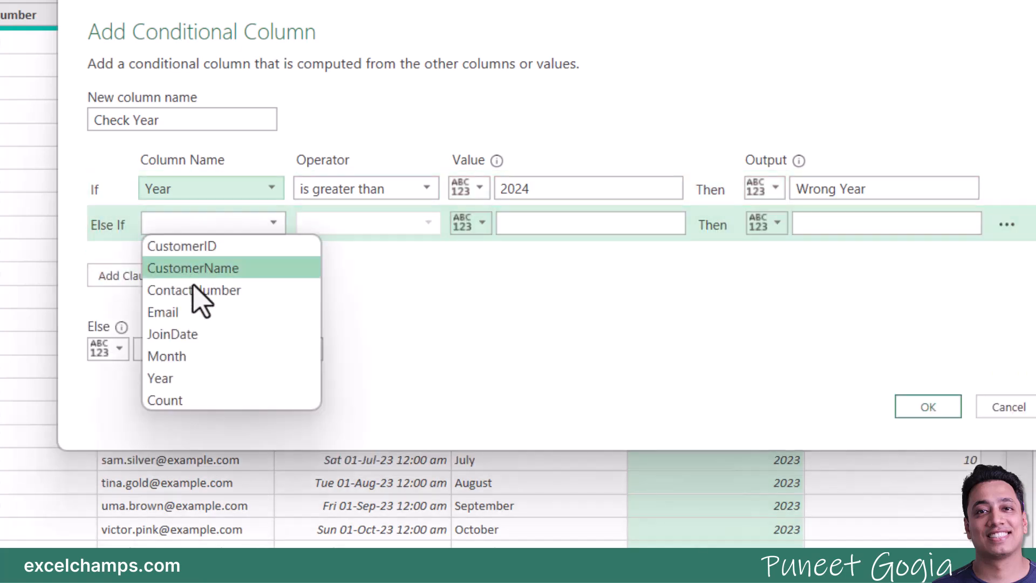
click(191, 376)
click(350, 226)
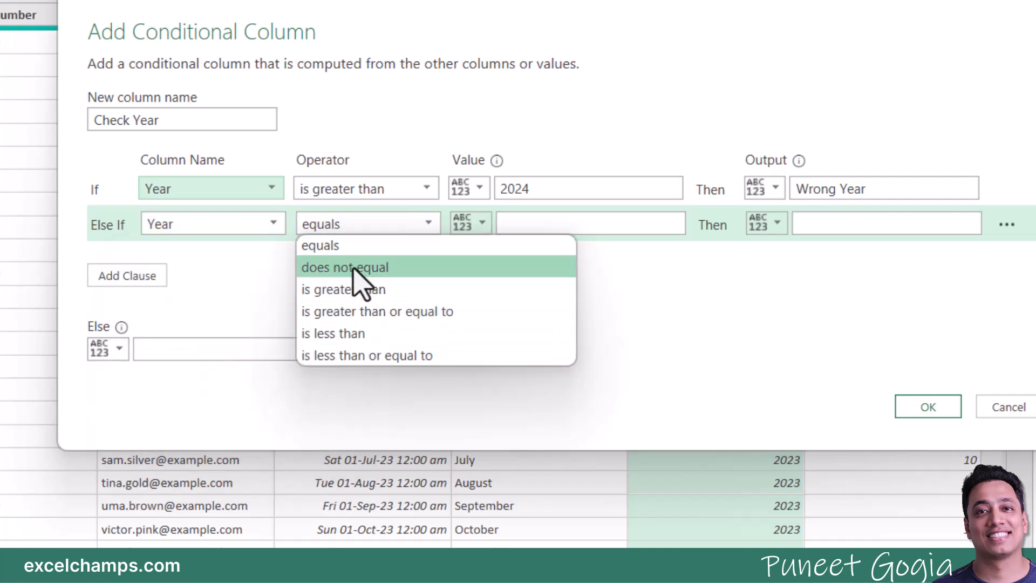
click(363, 356)
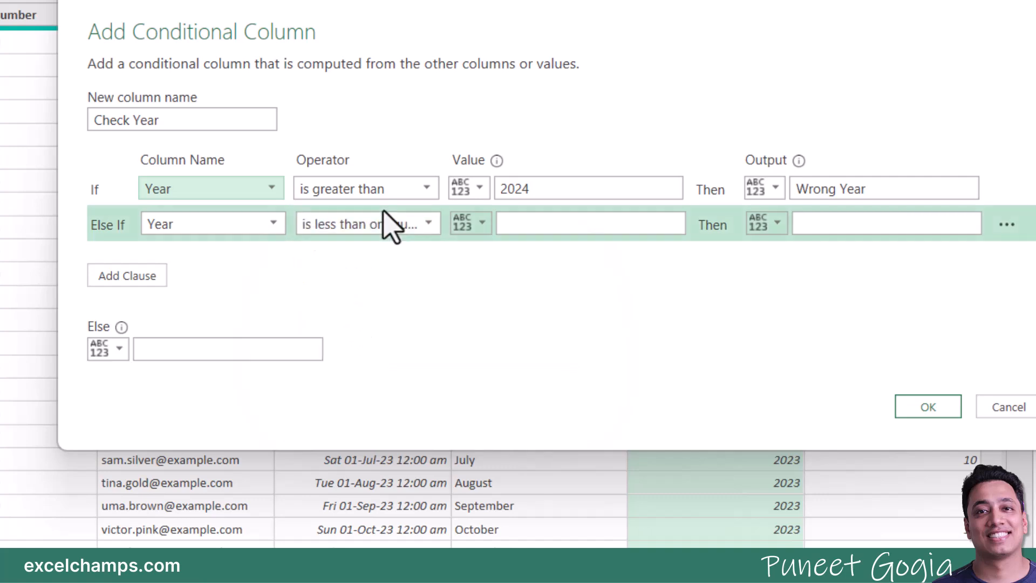
click(389, 227)
click(404, 357)
click(510, 224)
text(2024)
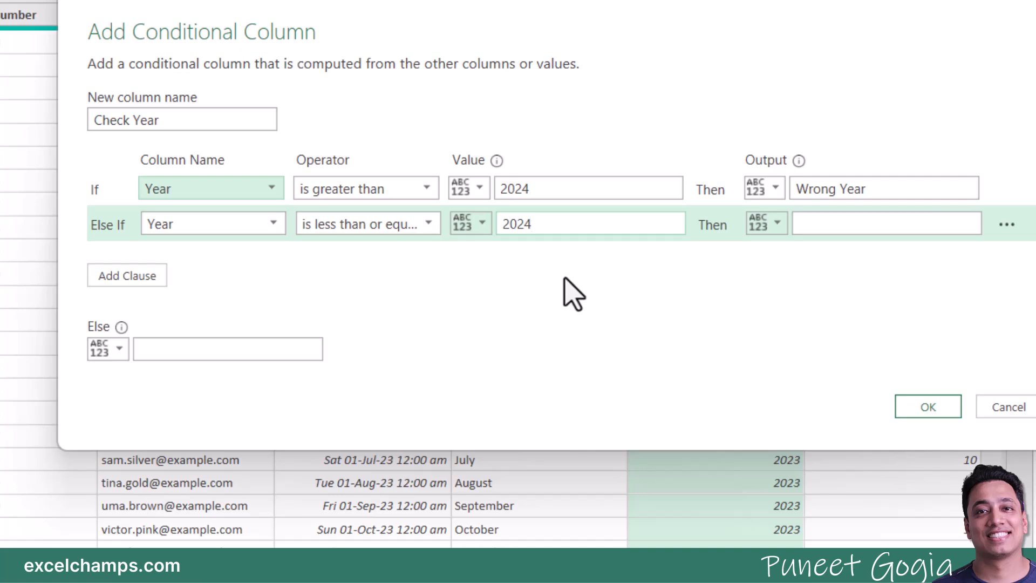
Step: Give that clause the output Correct Year and create the Check Year column
click(820, 223)
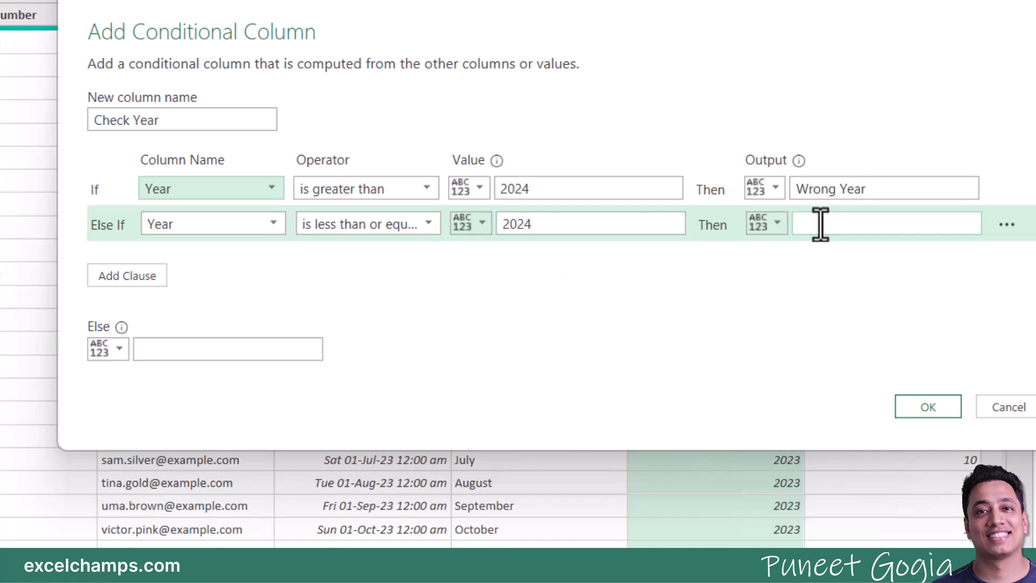
text(COrrect)
double_click(820, 224)
text(Correct Year)
click(928, 410)
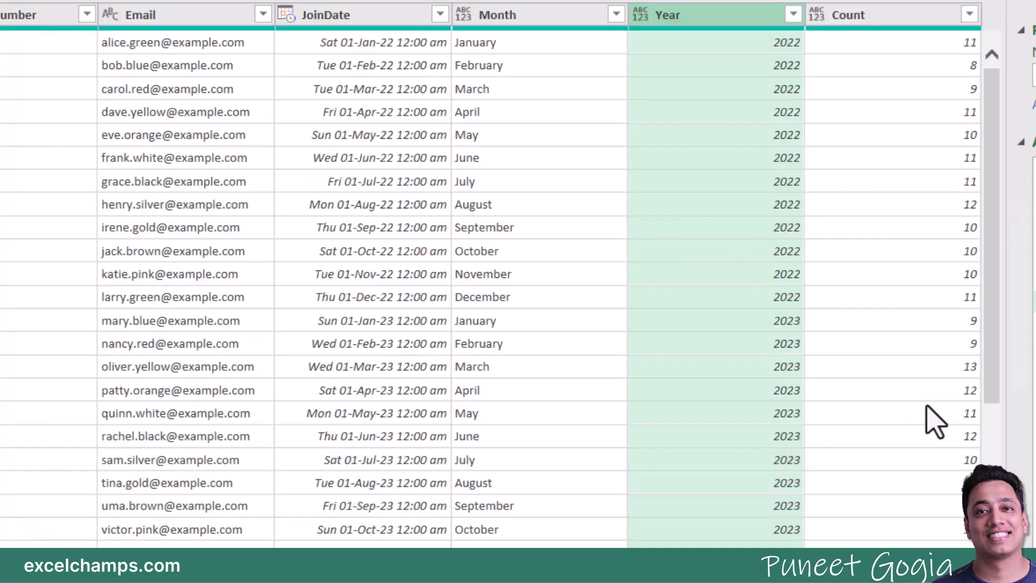